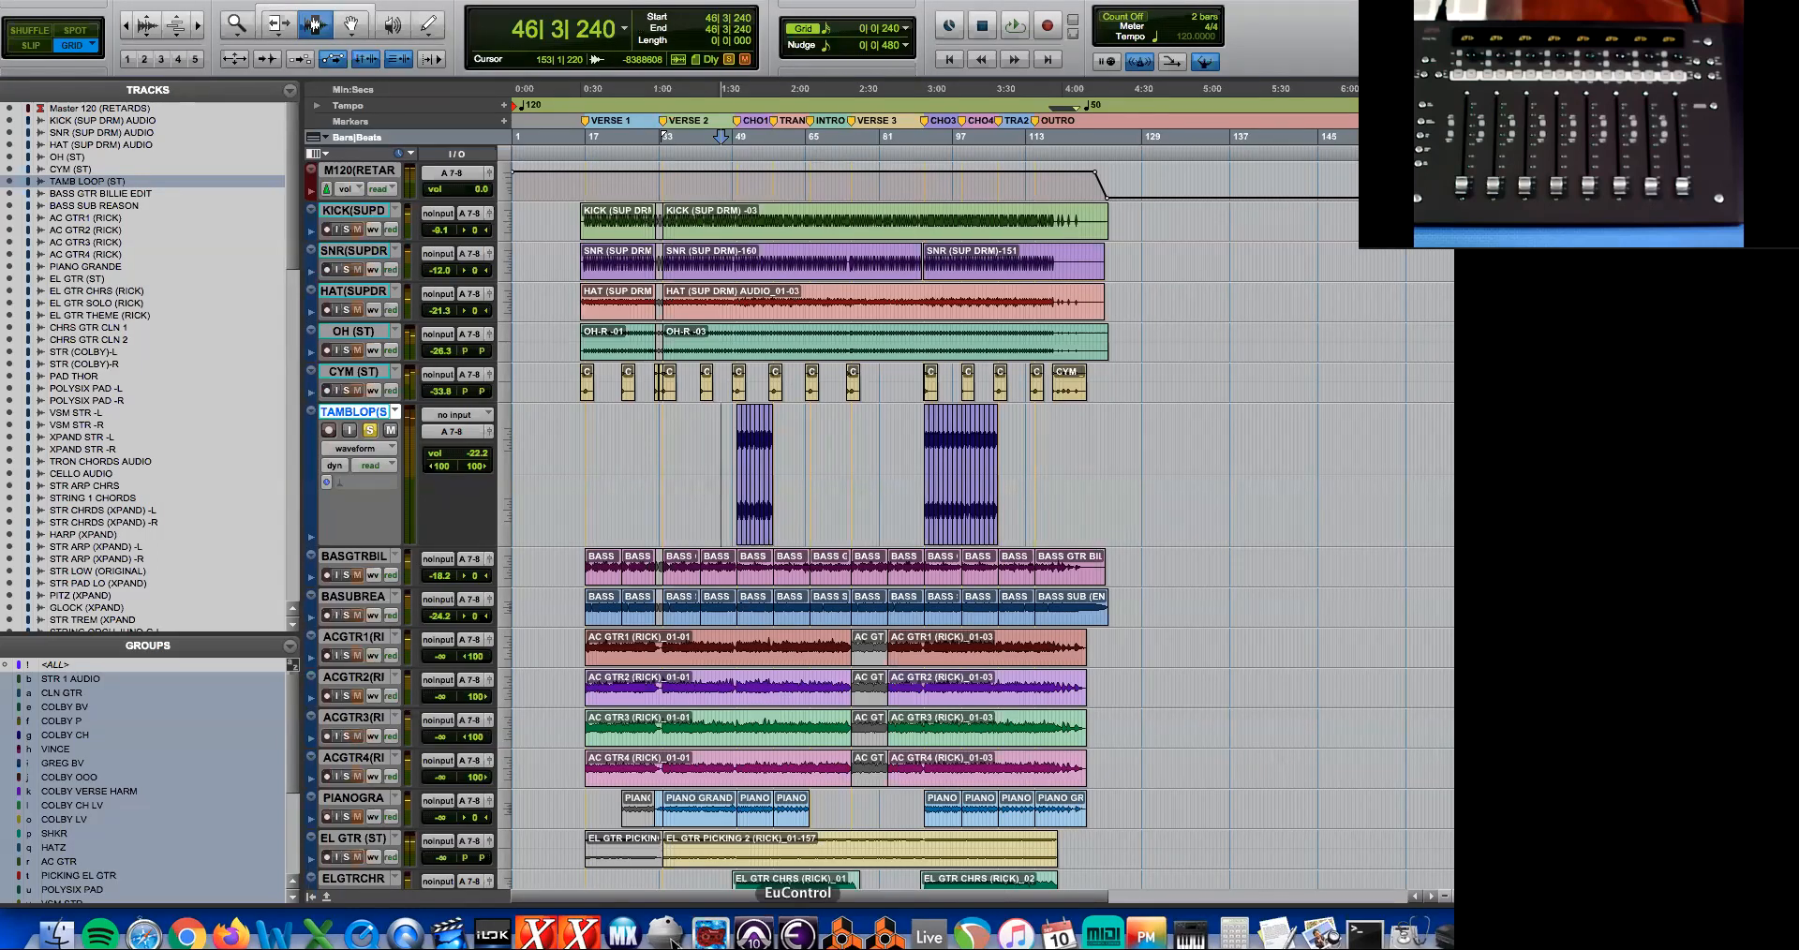
- Select all clips on the two bass tracks and set the height of all tracks to medium
{"action": "left_click", "coordinate": [1470, 656]}
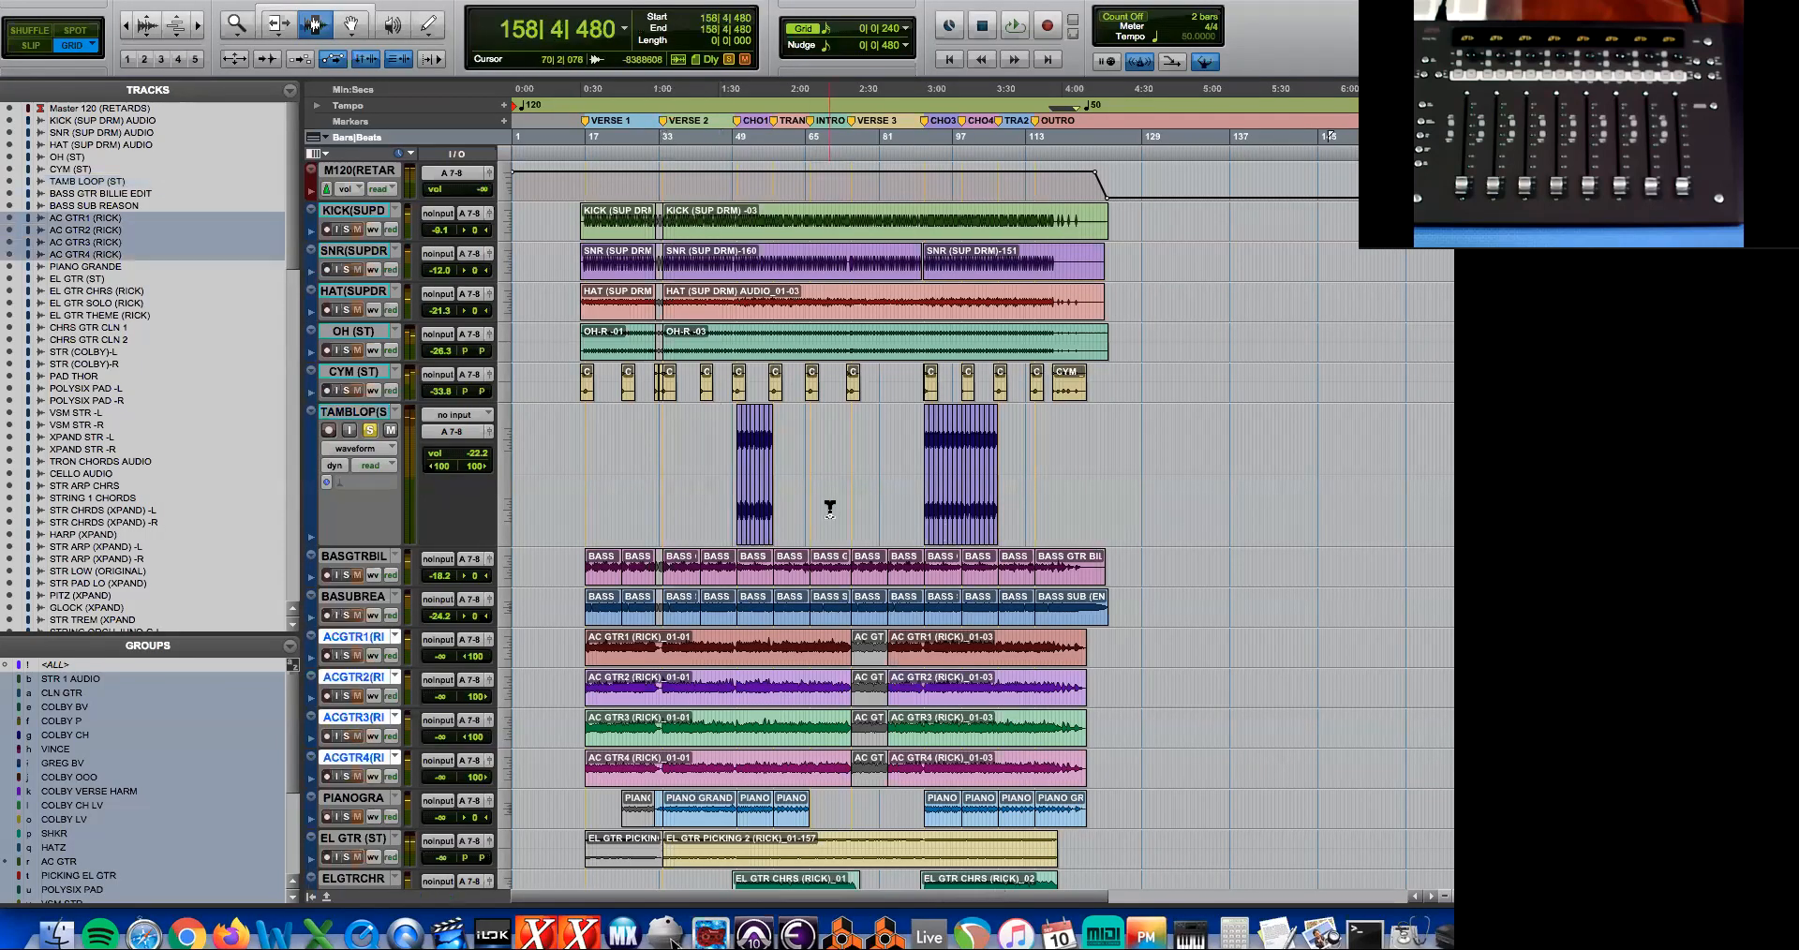
{"action": "left_click", "coordinate": [830, 509]}
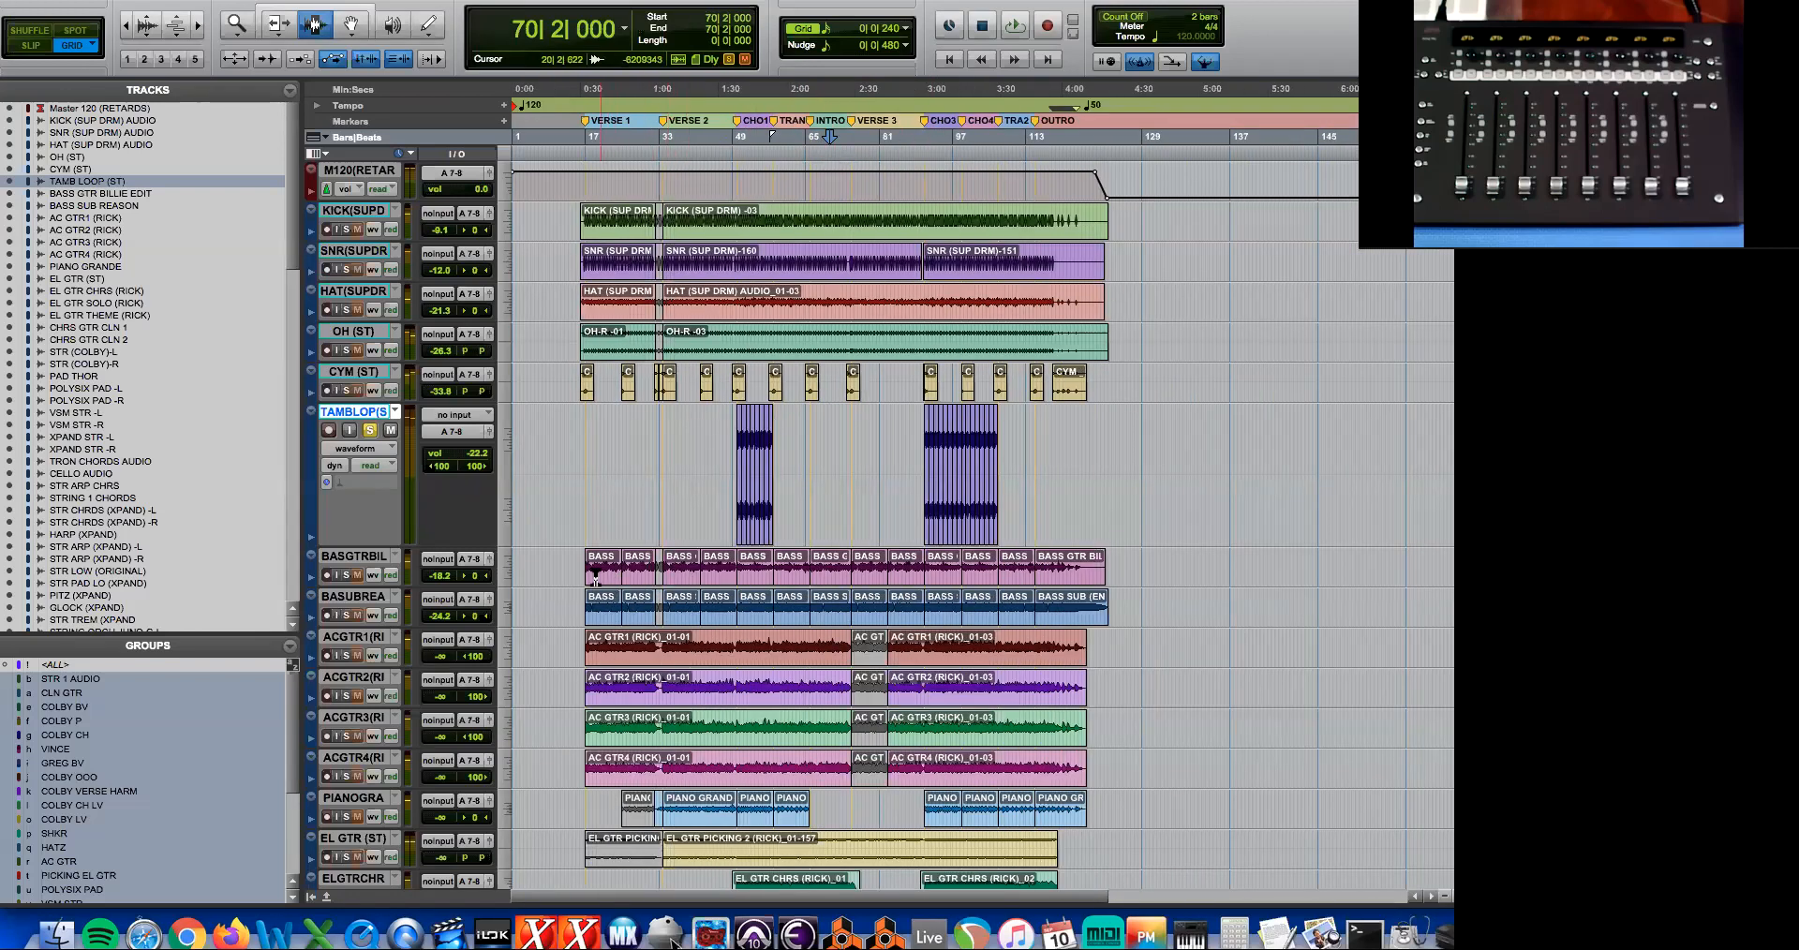
{"action": "left_click_drag", "start_coordinate": [584, 569], "coordinate": [1121, 613]}
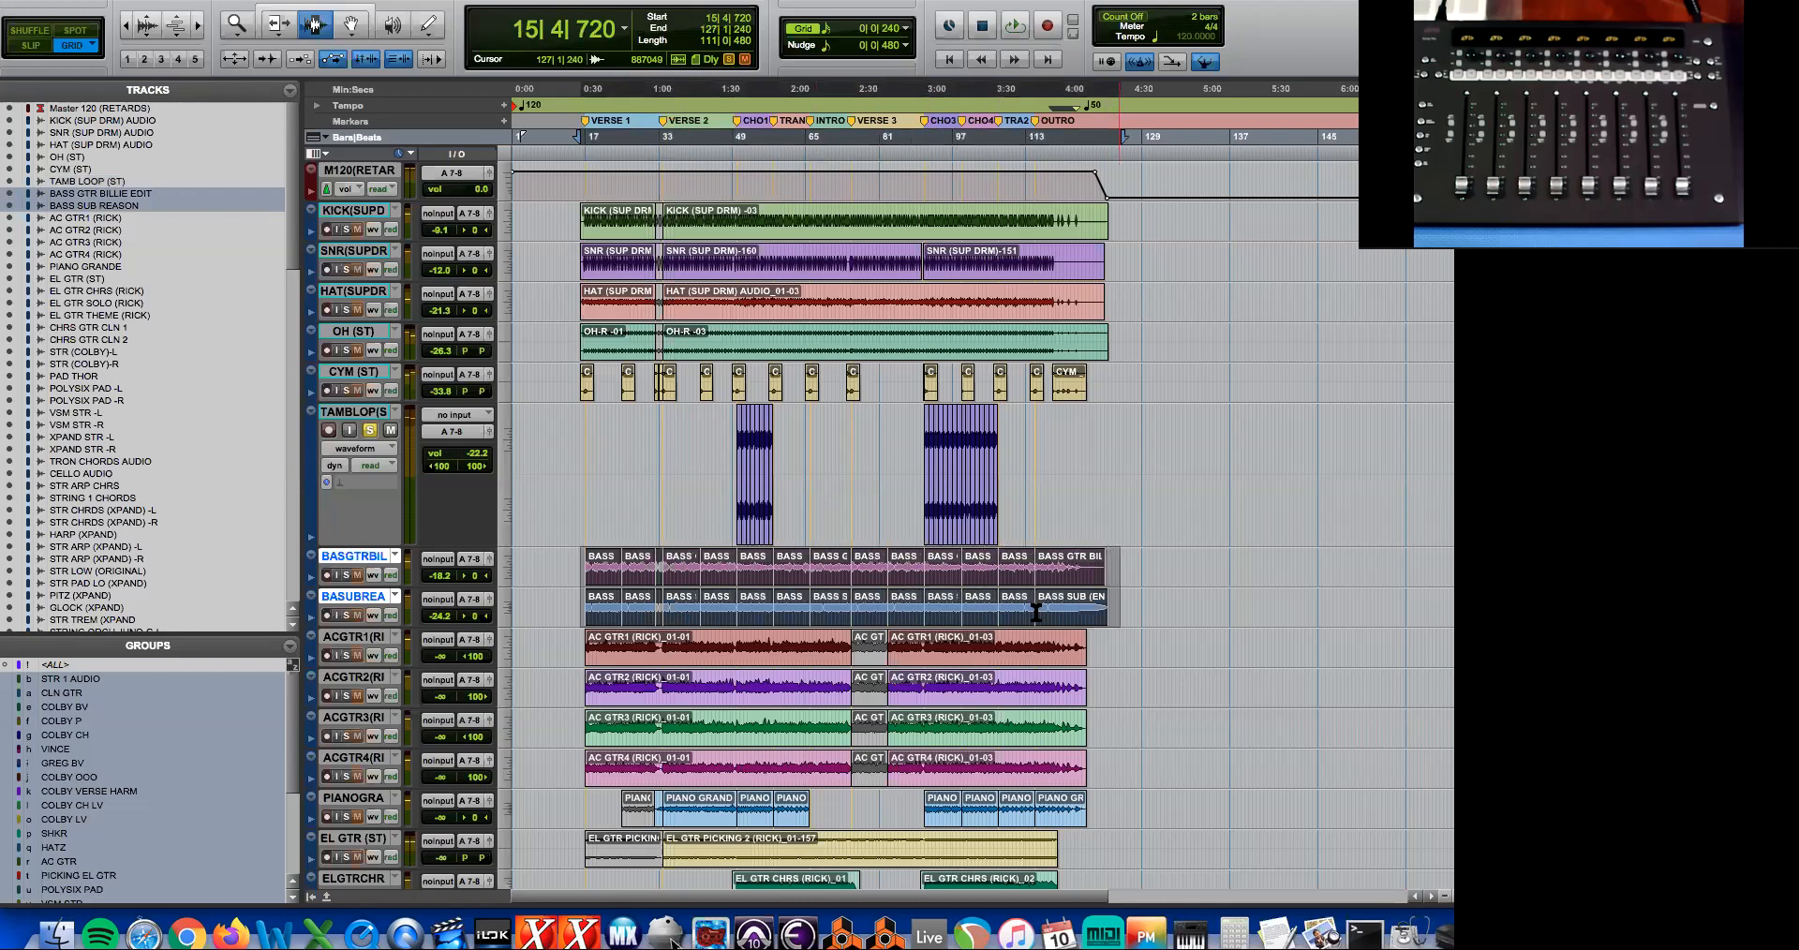
{"action": "left_click", "coordinate": [503, 581]}
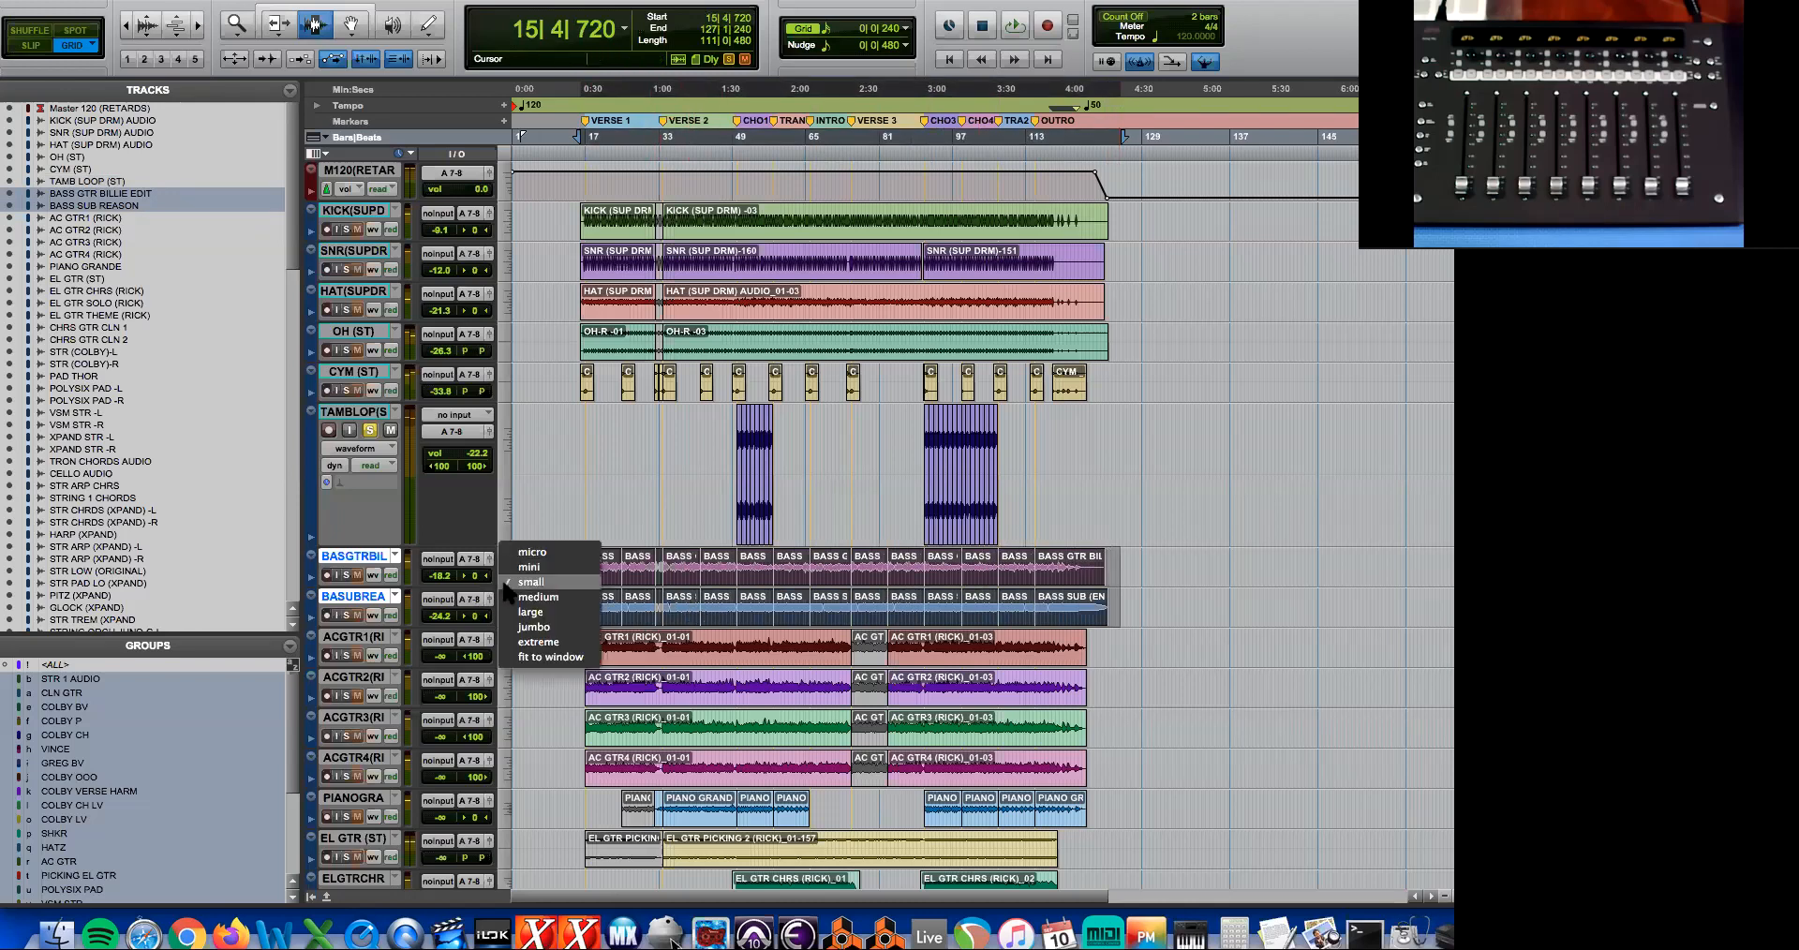
{"action": "left_click", "coordinate": [542, 602]}
- Select the Chorus 1 clips on both the bass guitar and bass sub tracks
{"action": "scroll", "coordinate": [563, 620], "scroll_direction": "down", "scroll_amount": 5}
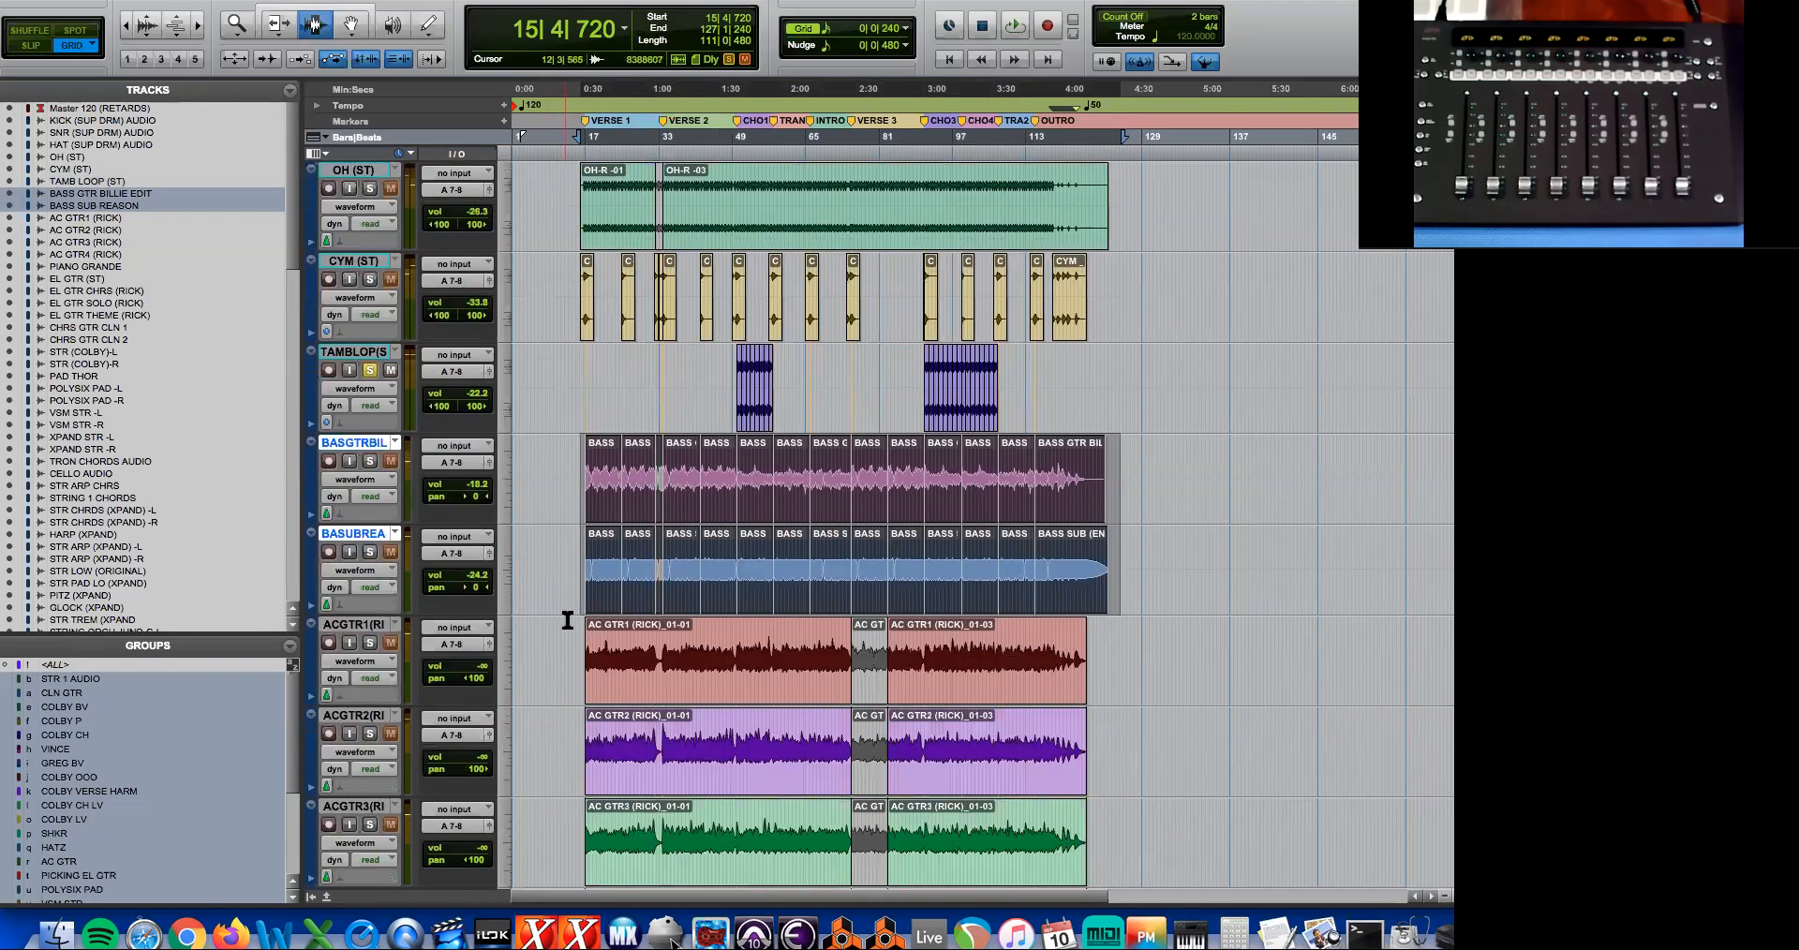
{"action": "left_click", "coordinate": [620, 610]}
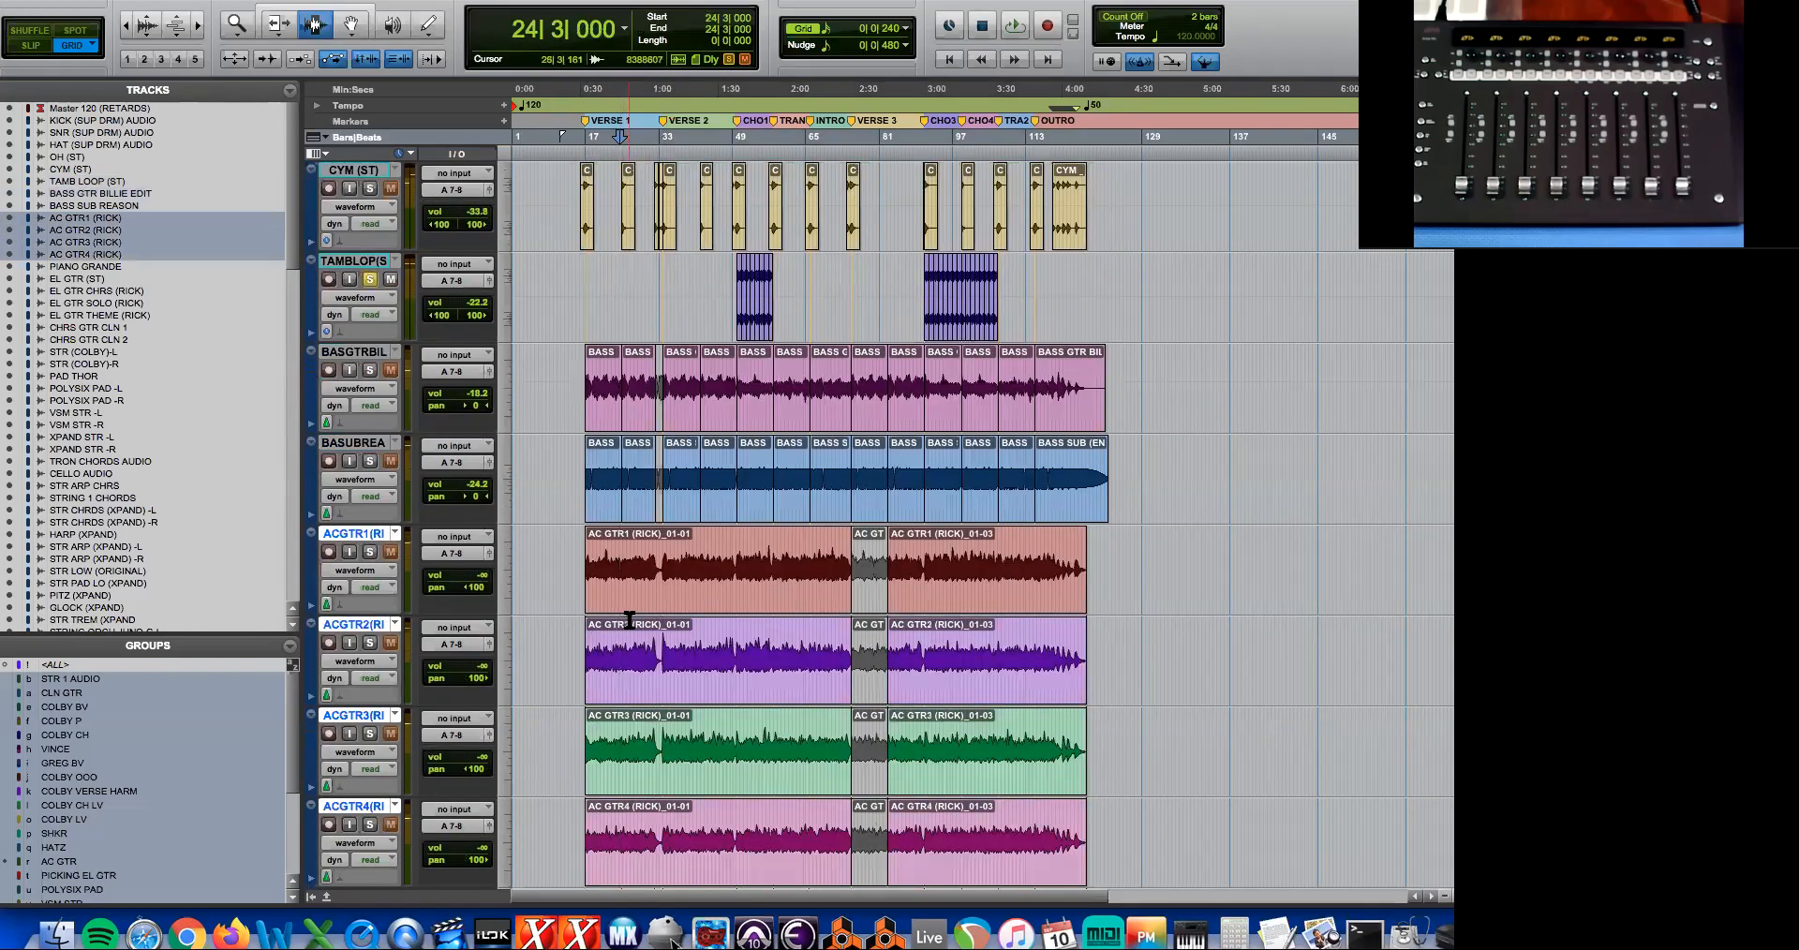
{"action": "key", "text": "t"}
{"action": "left_click", "coordinate": [1076, 555]}
{"action": "key", "text": "t"}
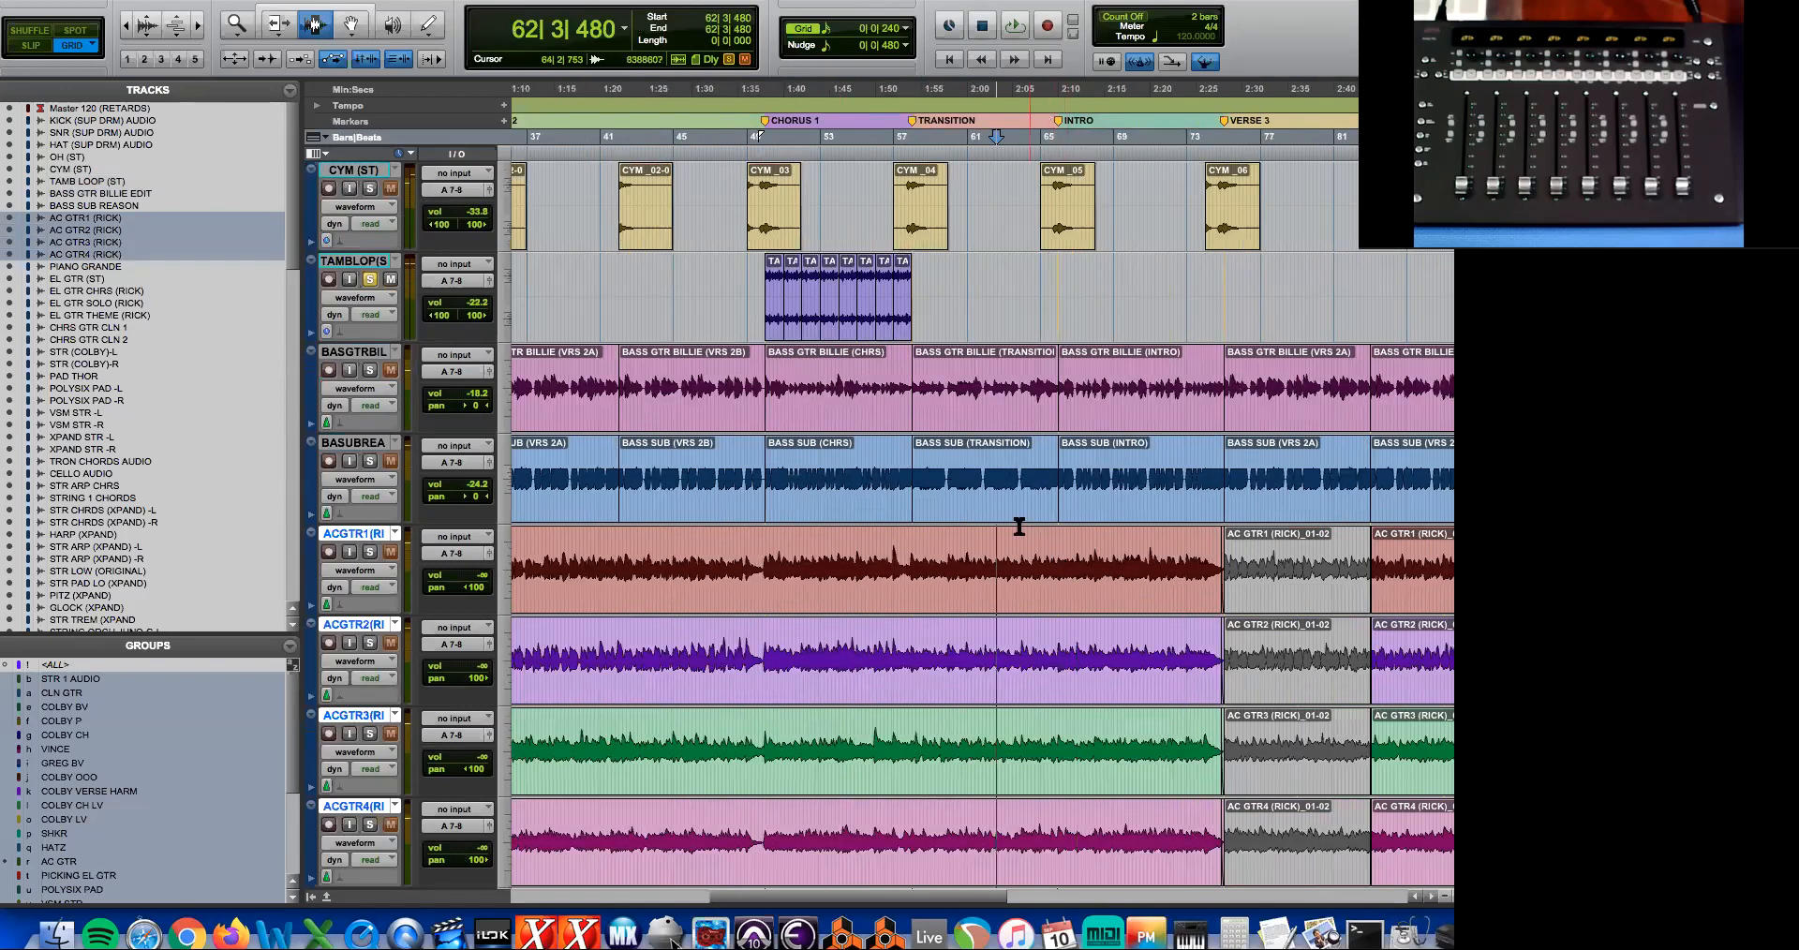
{"action": "left_click", "coordinate": [1092, 515]}
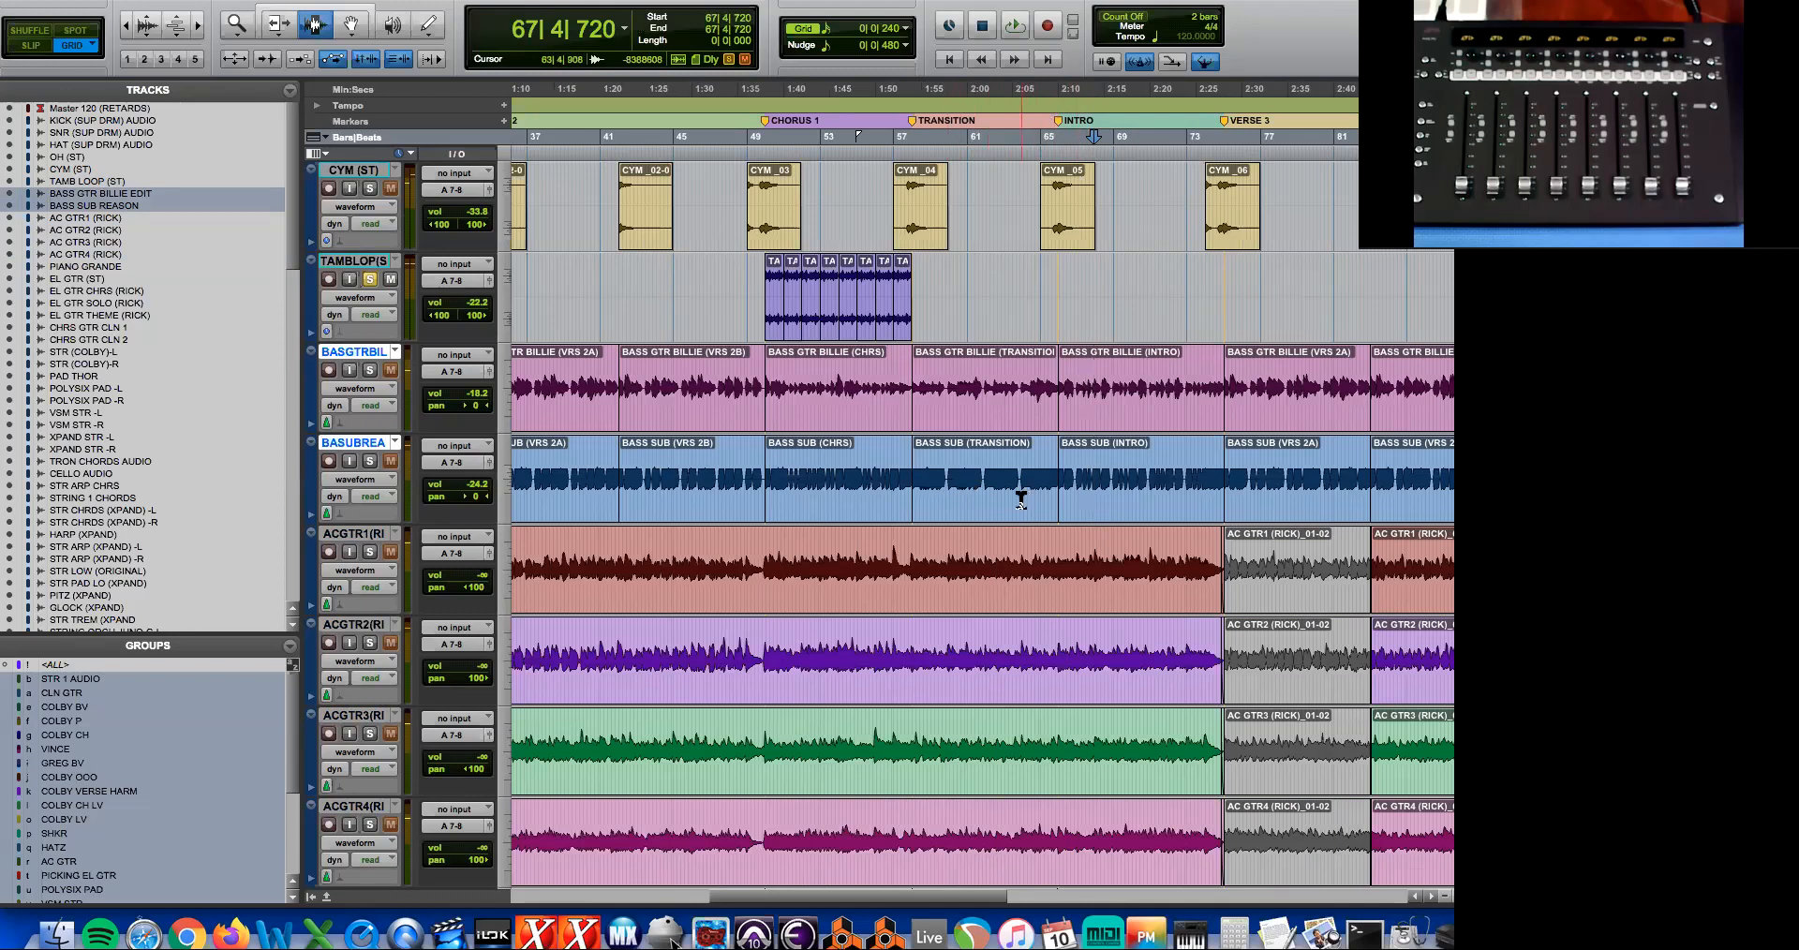
{"action": "left_click", "coordinate": [853, 490]}
{"action": "double_click", "coordinate": [853, 490]}
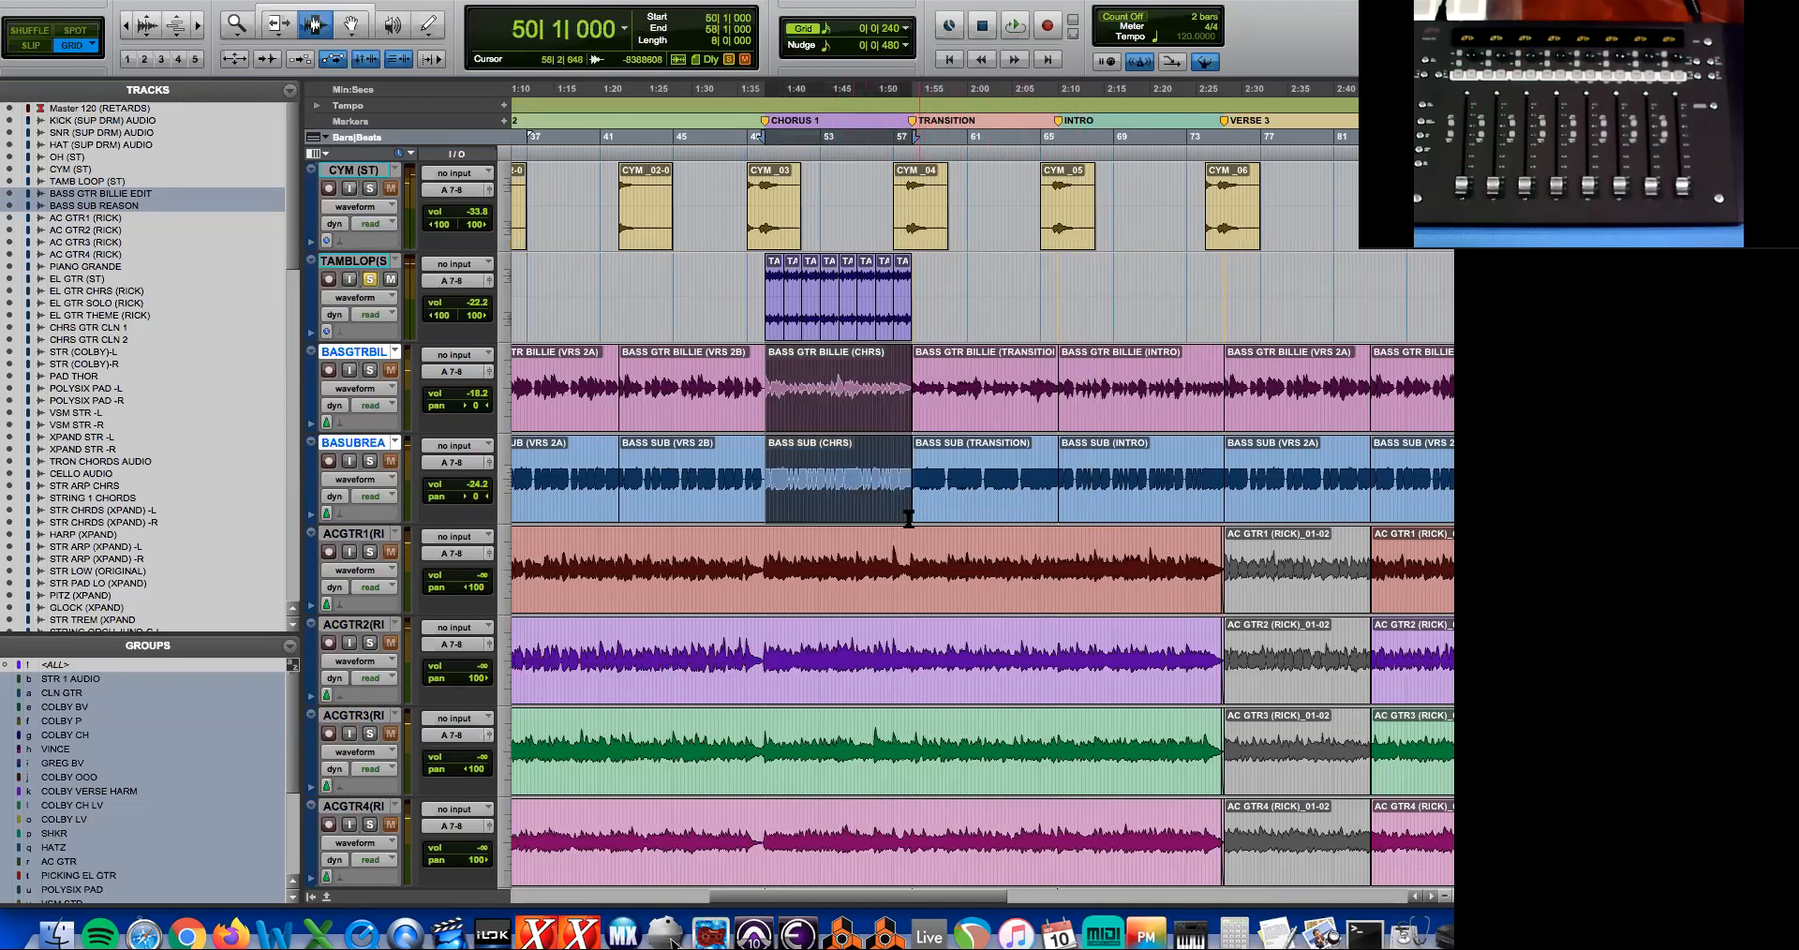
- Examine the sections of both bass tracks by selecting their Chorus 1, Transition and Intro clips one after another
{"action": "key", "text": "r"}
{"action": "left_click", "coordinate": [972, 489]}
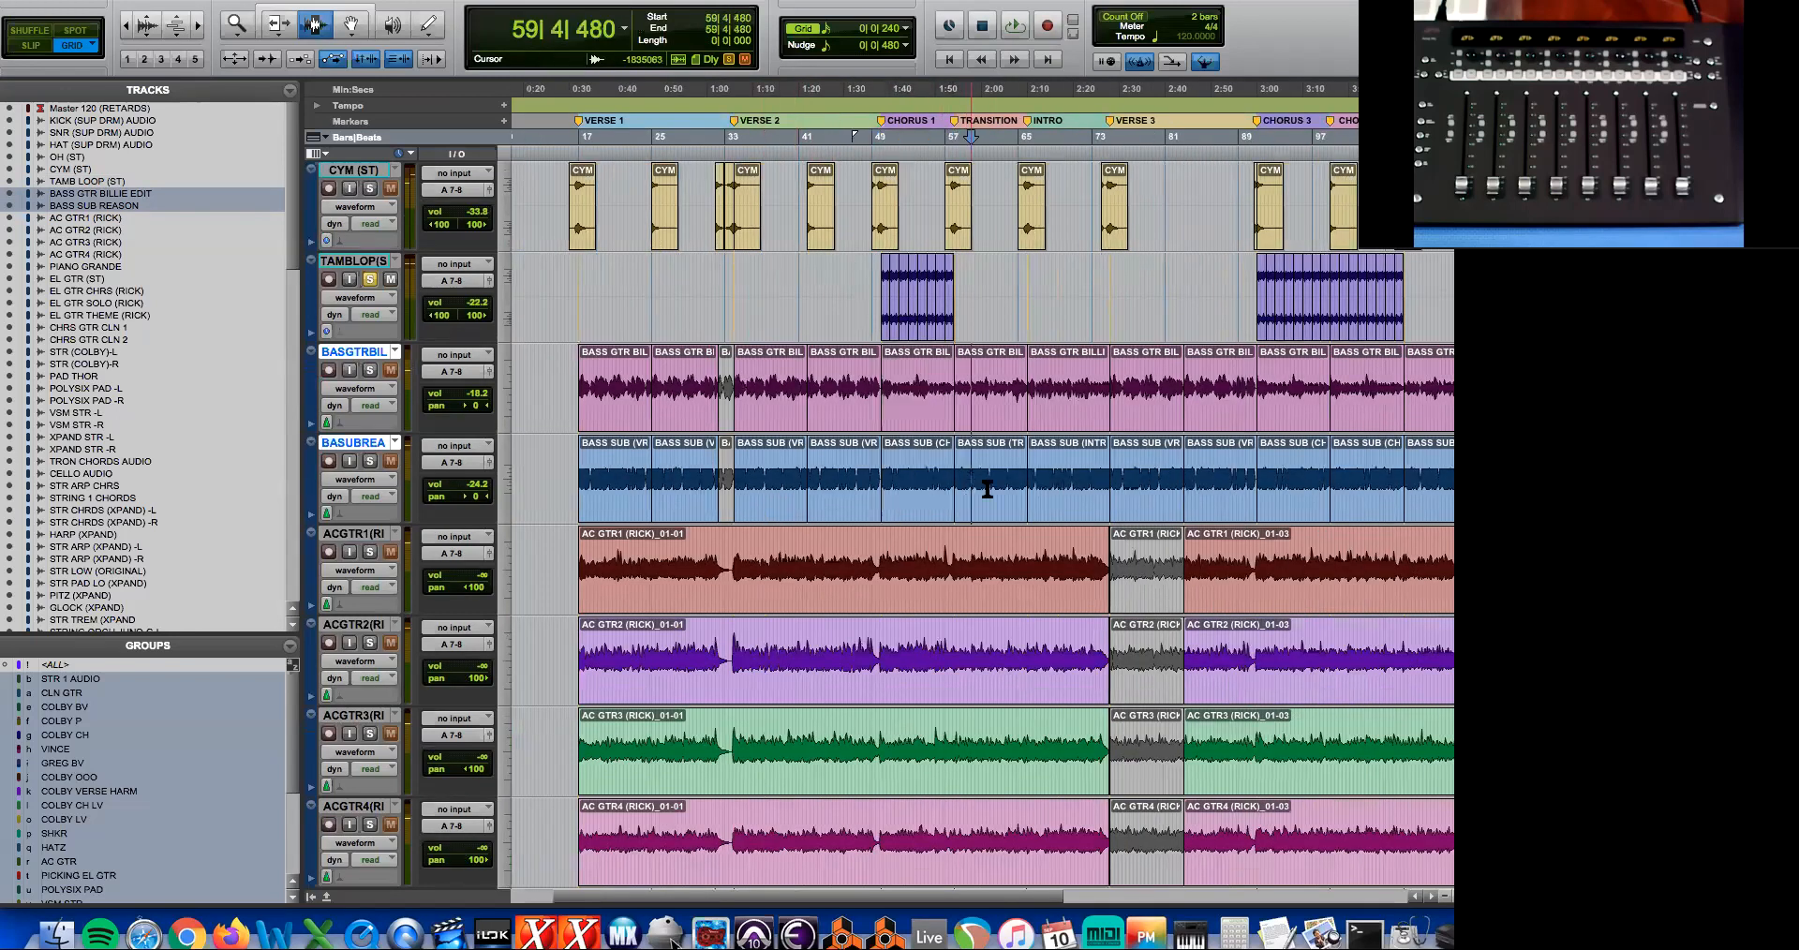
{"action": "key", "text": "t"}
{"action": "key", "text": "t"}
{"action": "double_click", "coordinate": [827, 480]}
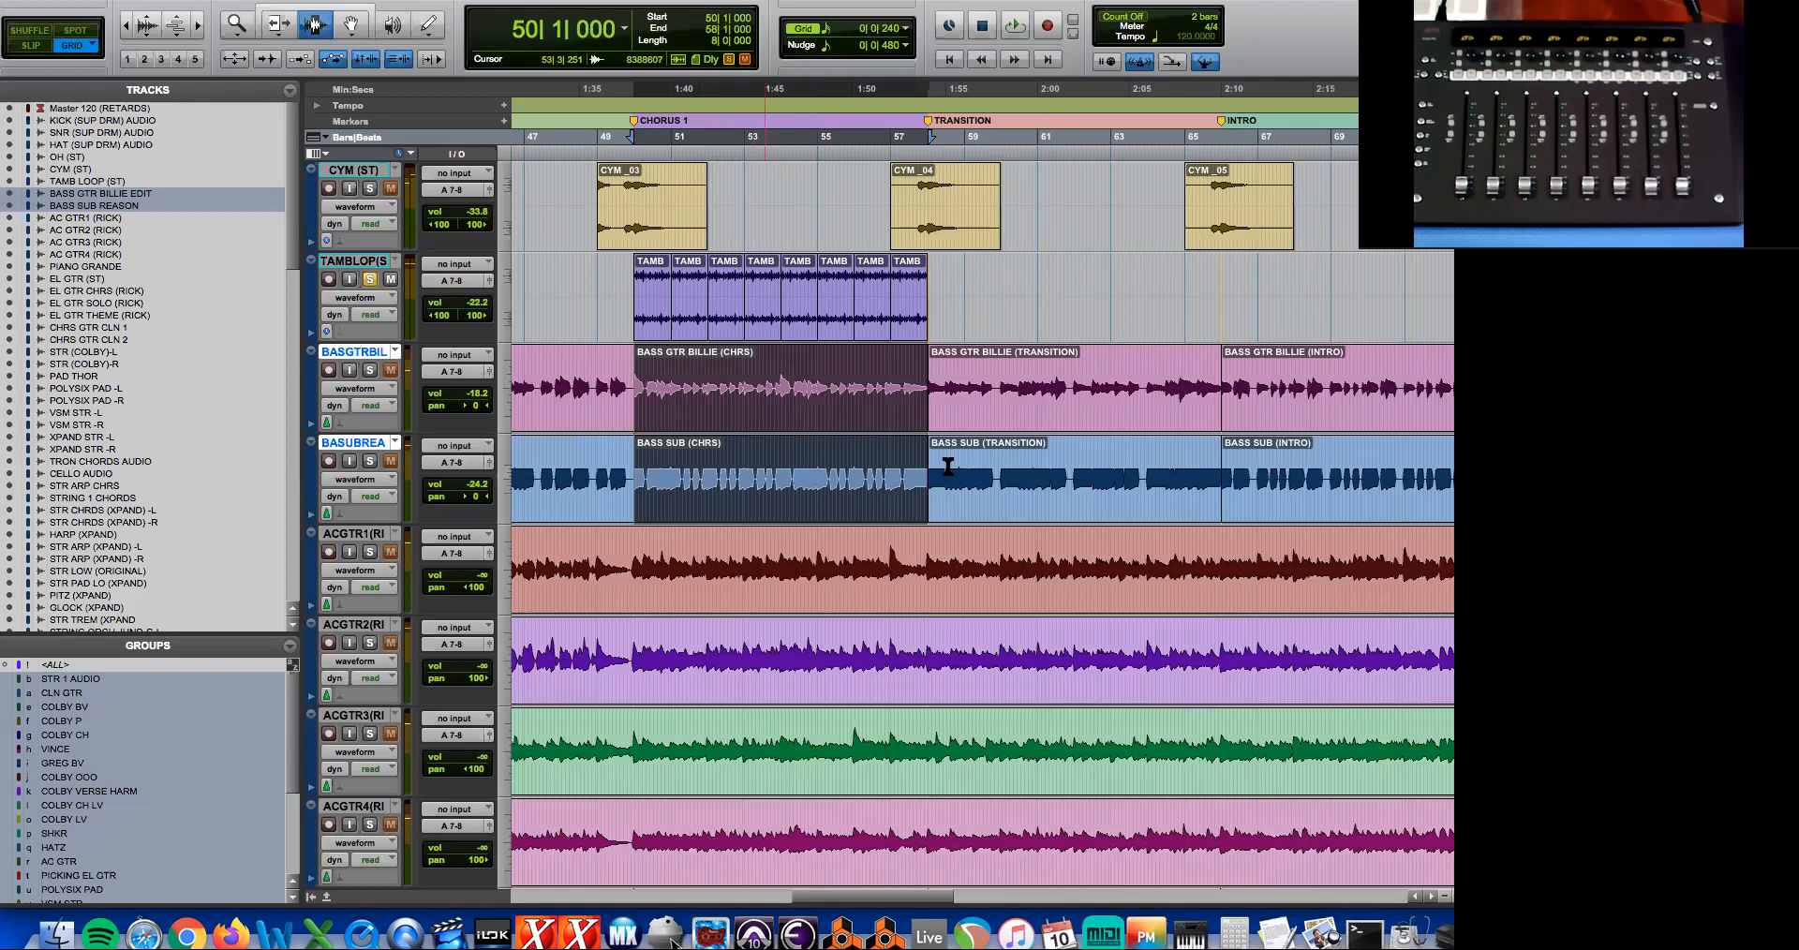
{"action": "double_click", "coordinate": [1143, 452]}
{"action": "double_click", "coordinate": [1299, 440]}
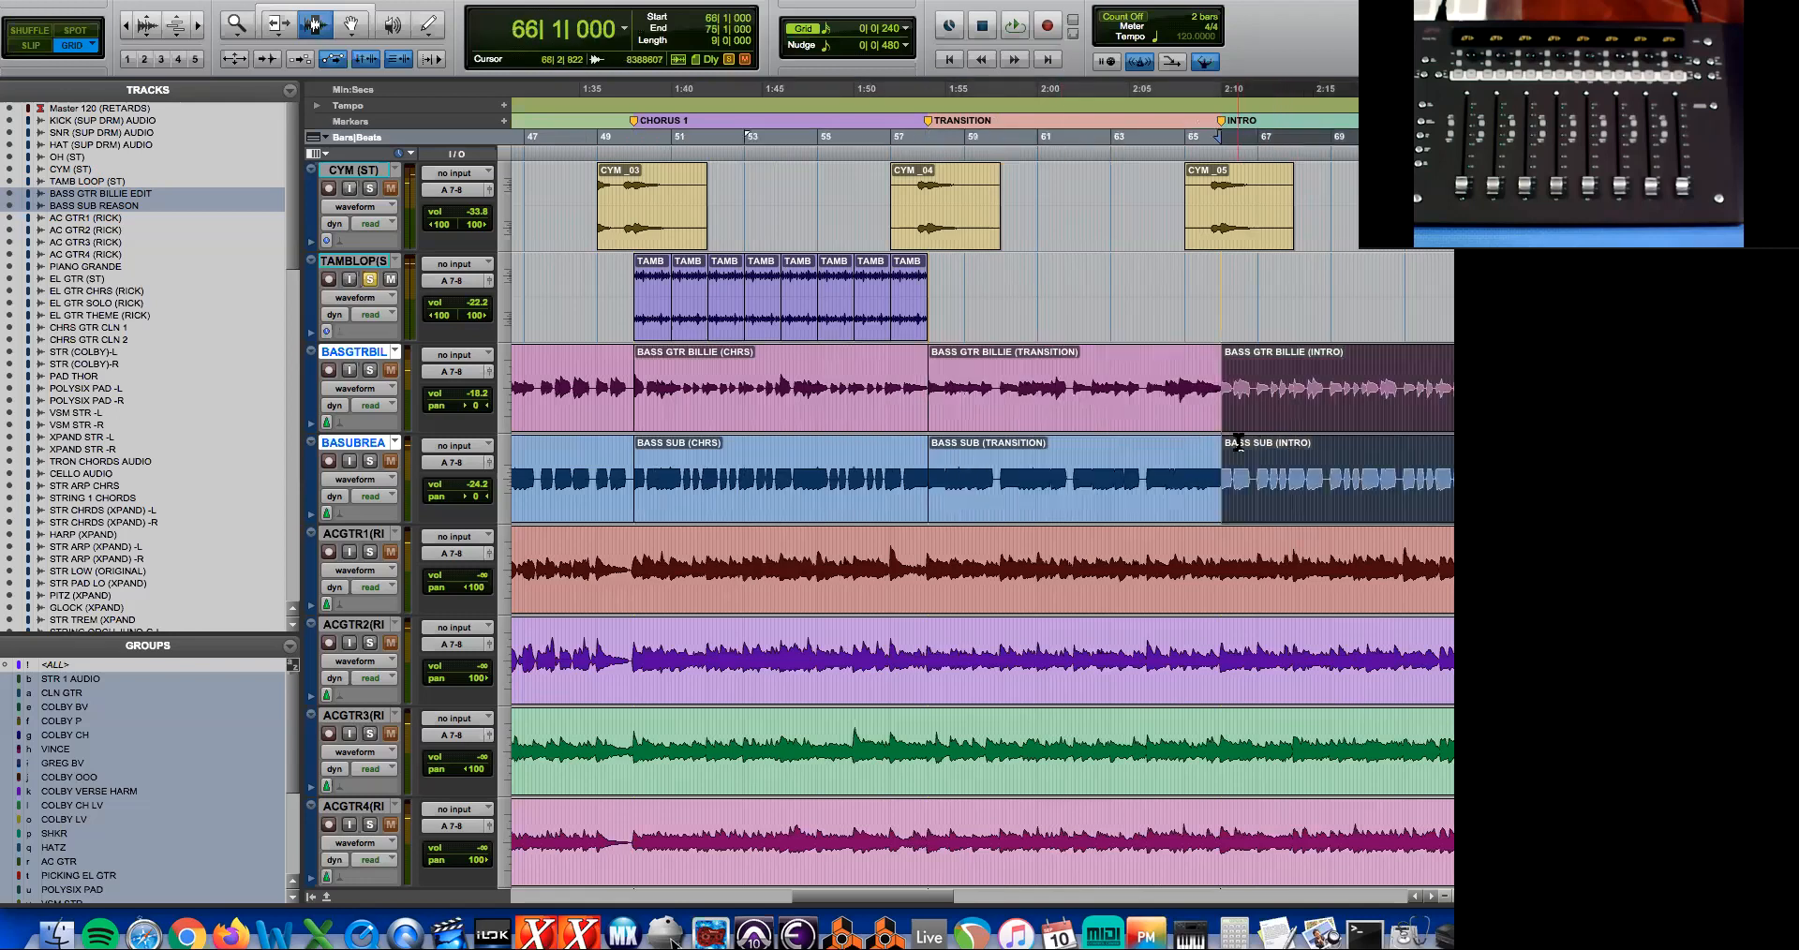
- Select the first Verse 3 clips on both bass tracks
{"action": "key", "text": "r"}
{"action": "left_click", "coordinate": [1349, 444]}
{"action": "double_click", "coordinate": [1349, 444]}
{"action": "key", "text": "r"}
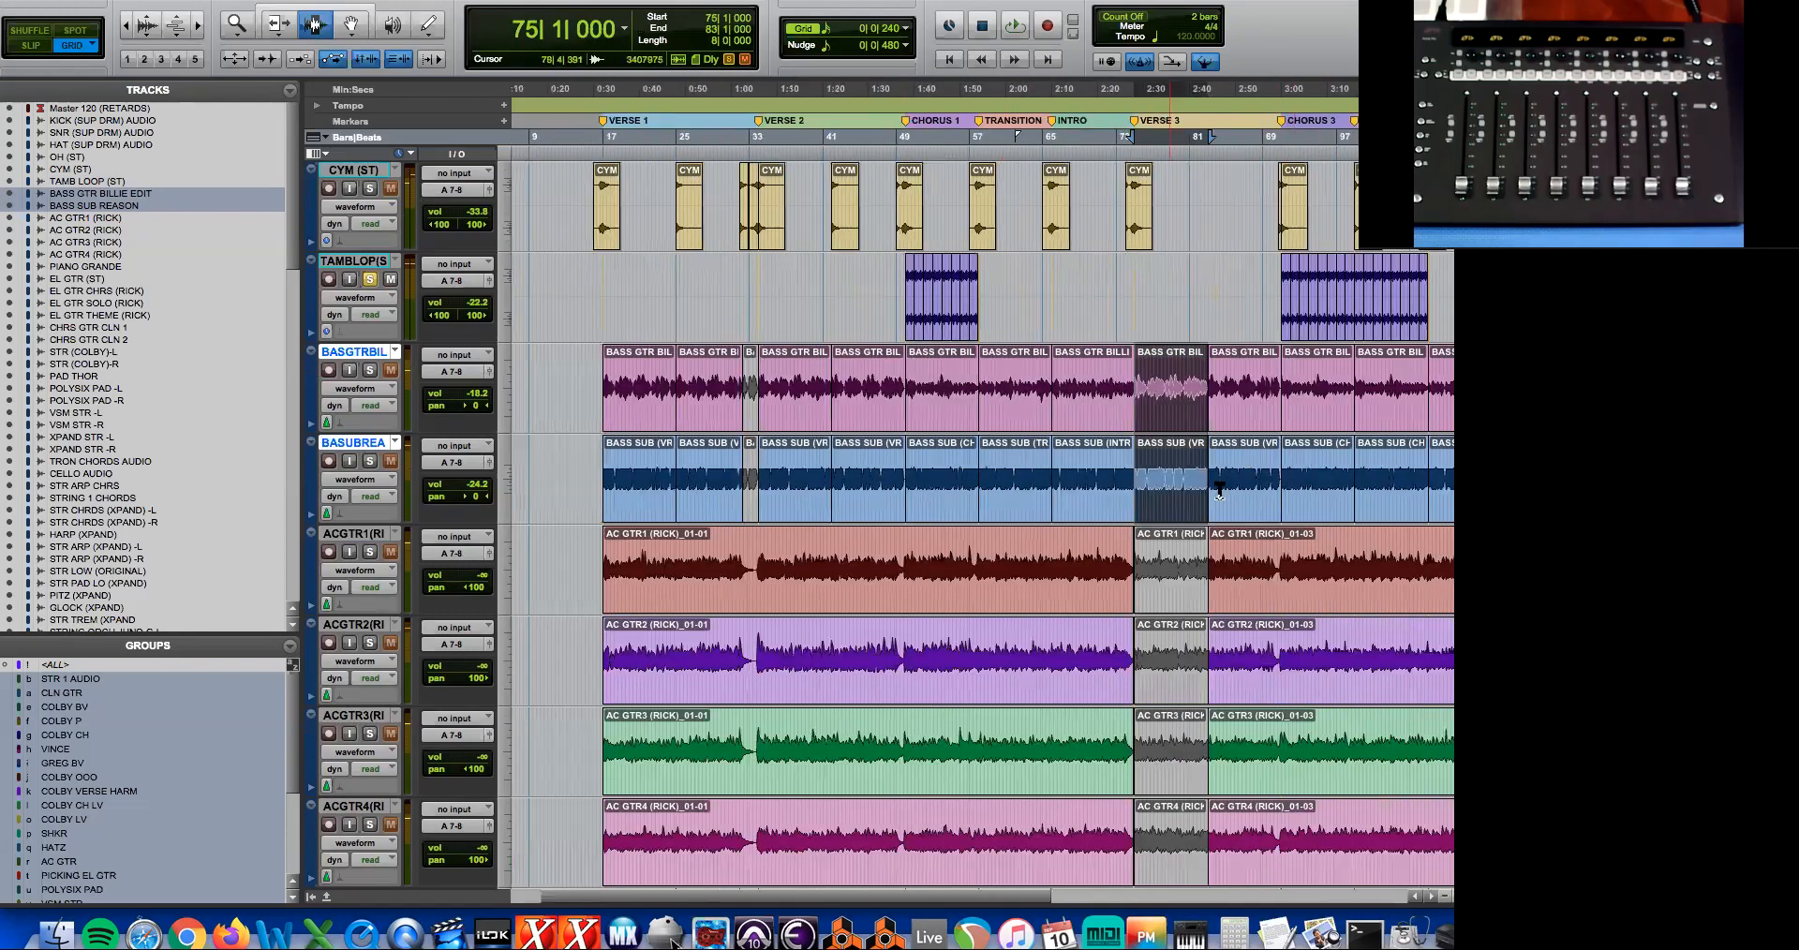
{"action": "key", "text": "r"}
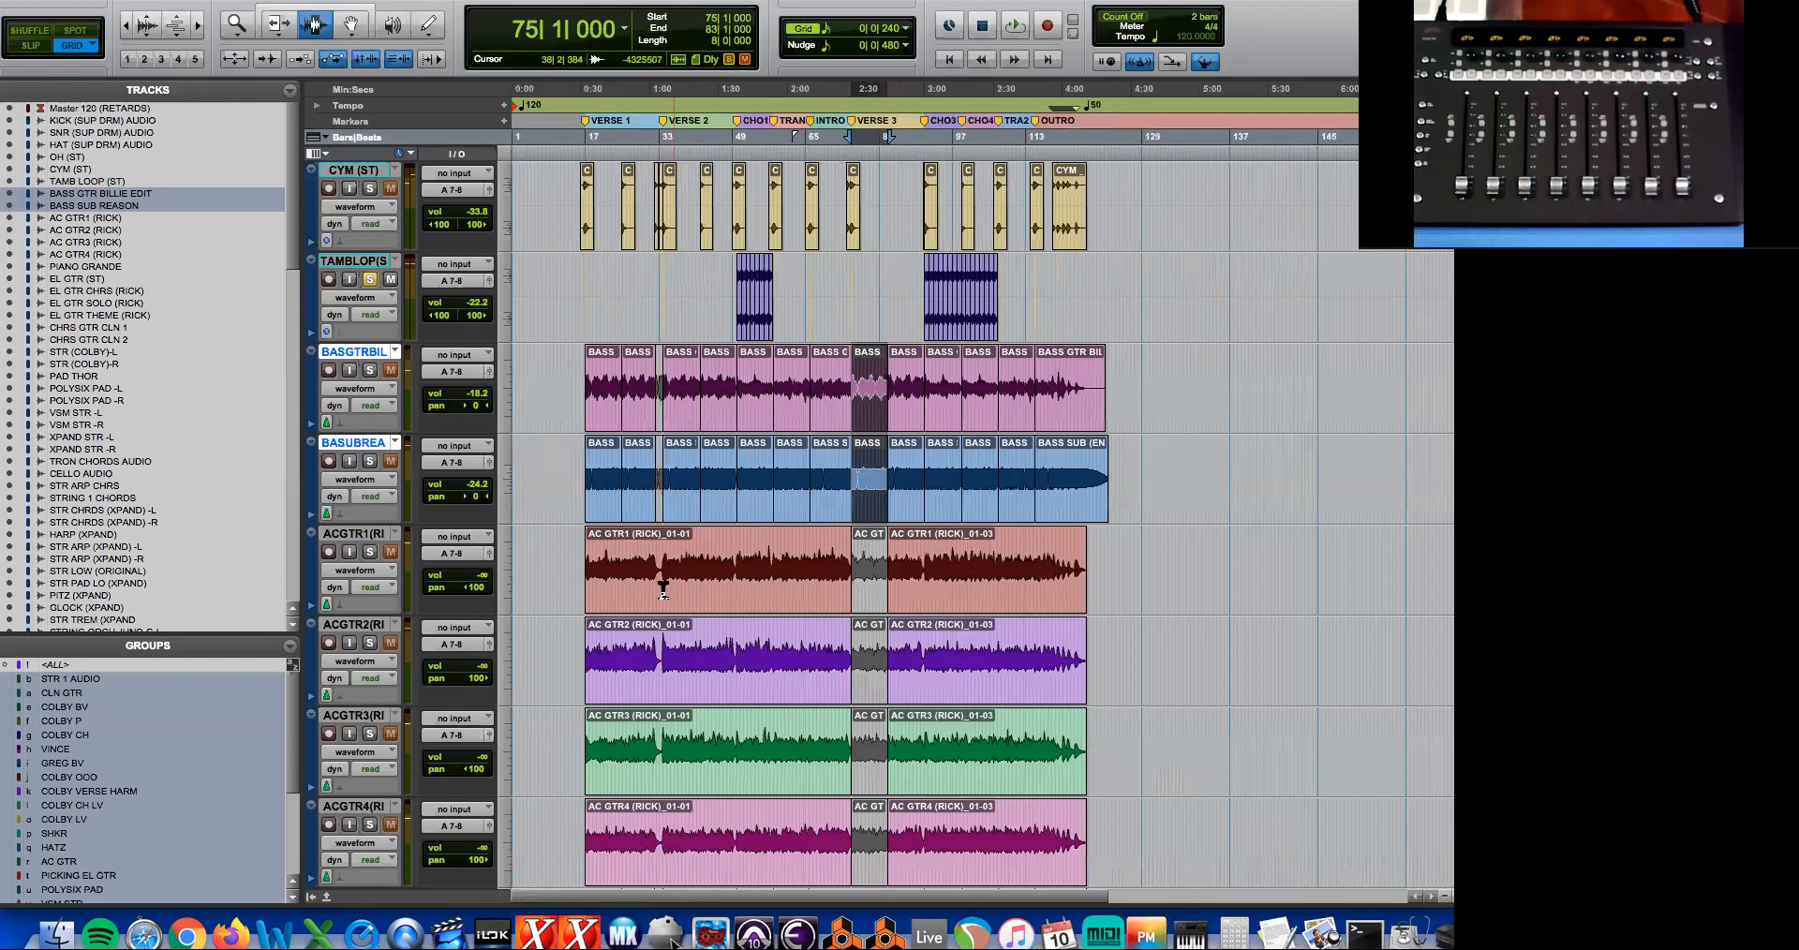
- Select all clips on the four acoustic guitar tracks, followed by only their muted clips in Verse 3
{"action": "left_click_drag", "start_coordinate": [567, 573], "coordinate": [1129, 693]}
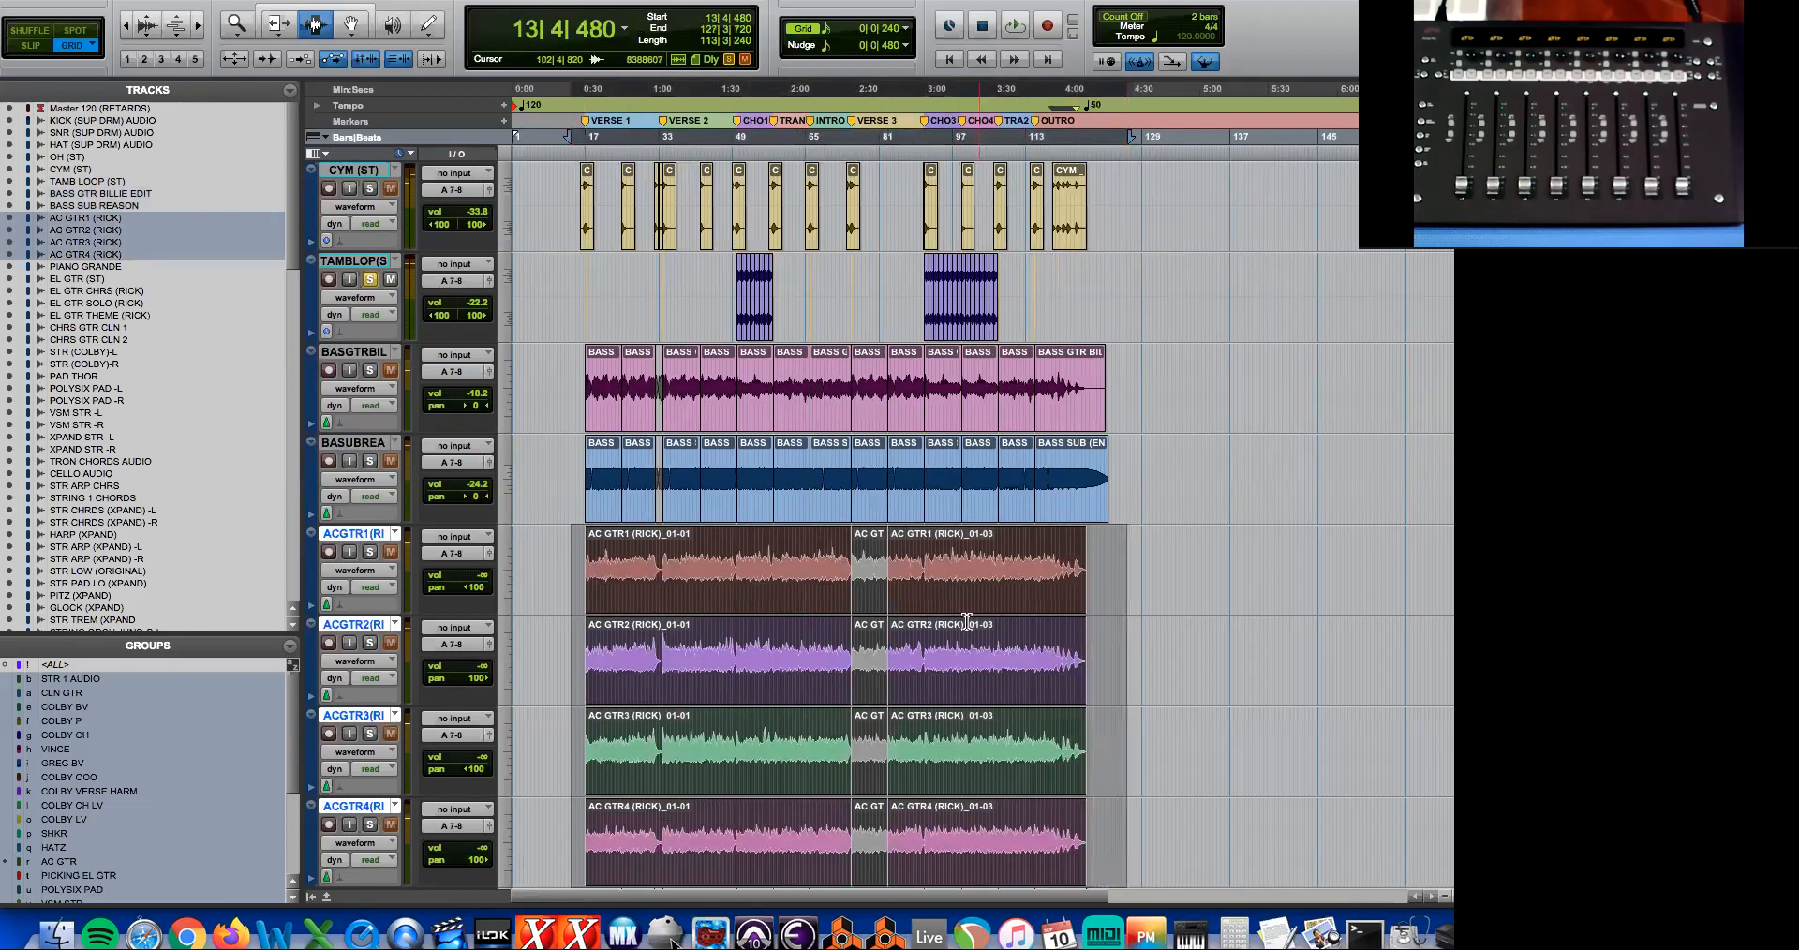
{"action": "double_click", "coordinate": [876, 586]}
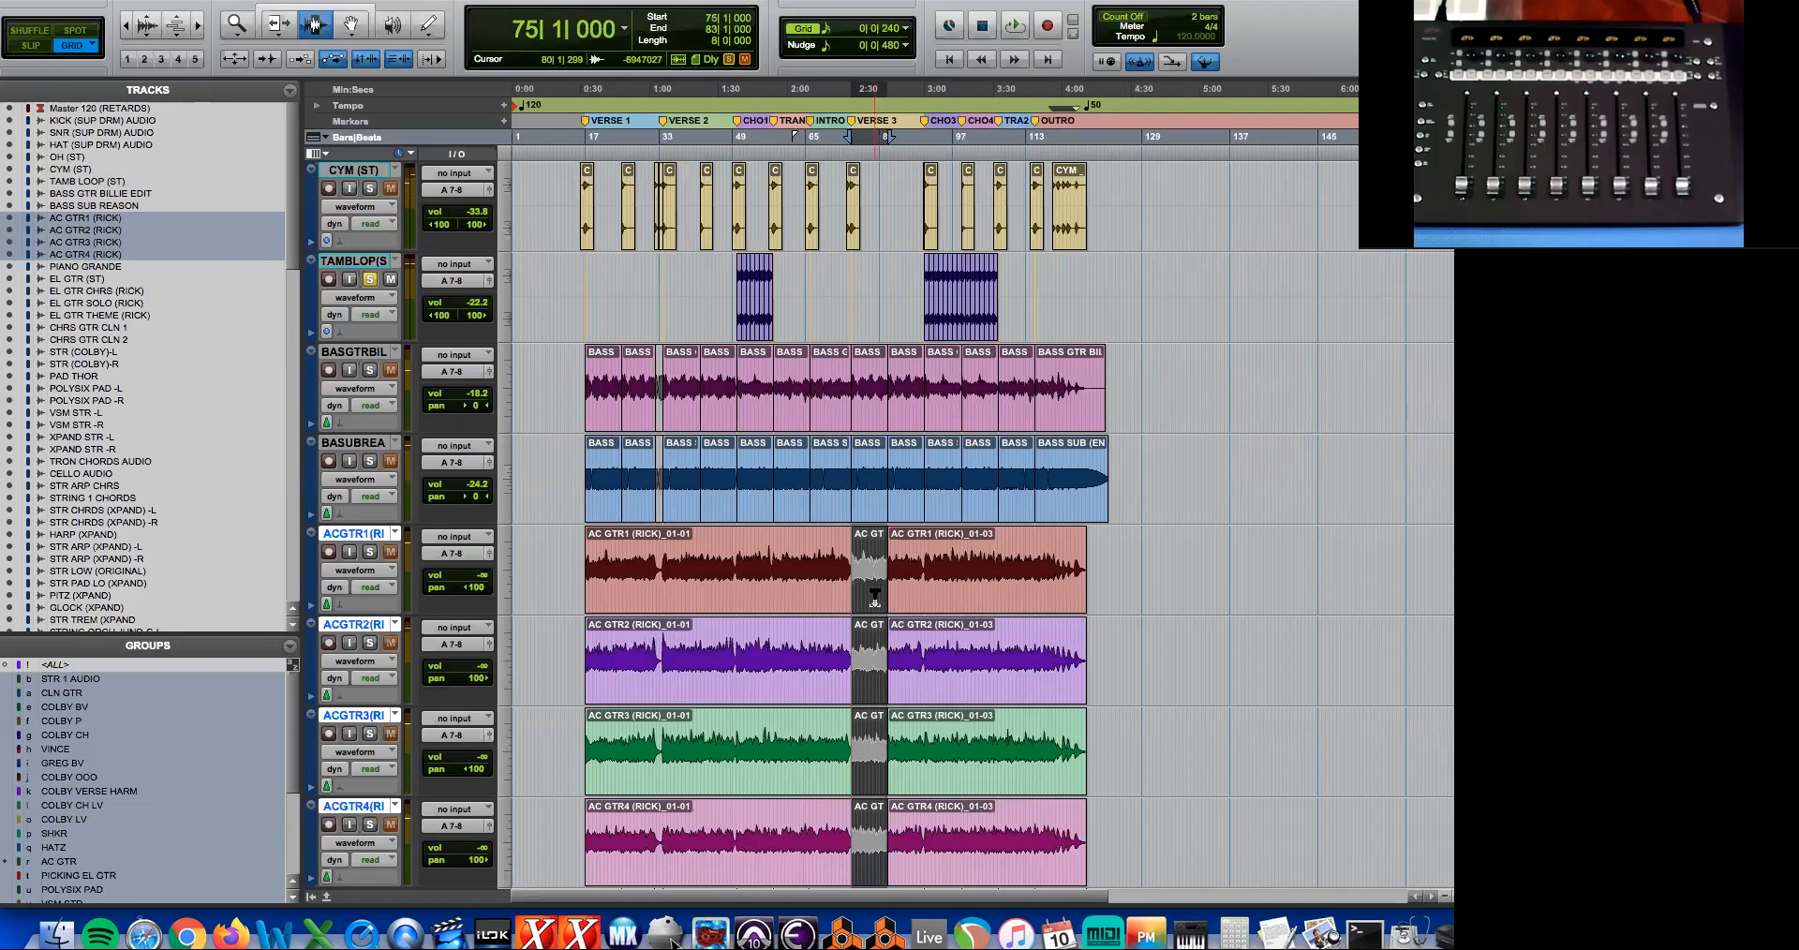
- Select the clips on the electric guitar chorus, solo and theme tracks and both clean chorus guitar tracks, from bar 40 to 122
{"action": "scroll", "coordinate": [876, 595], "scroll_direction": "down", "scroll_amount": 10}
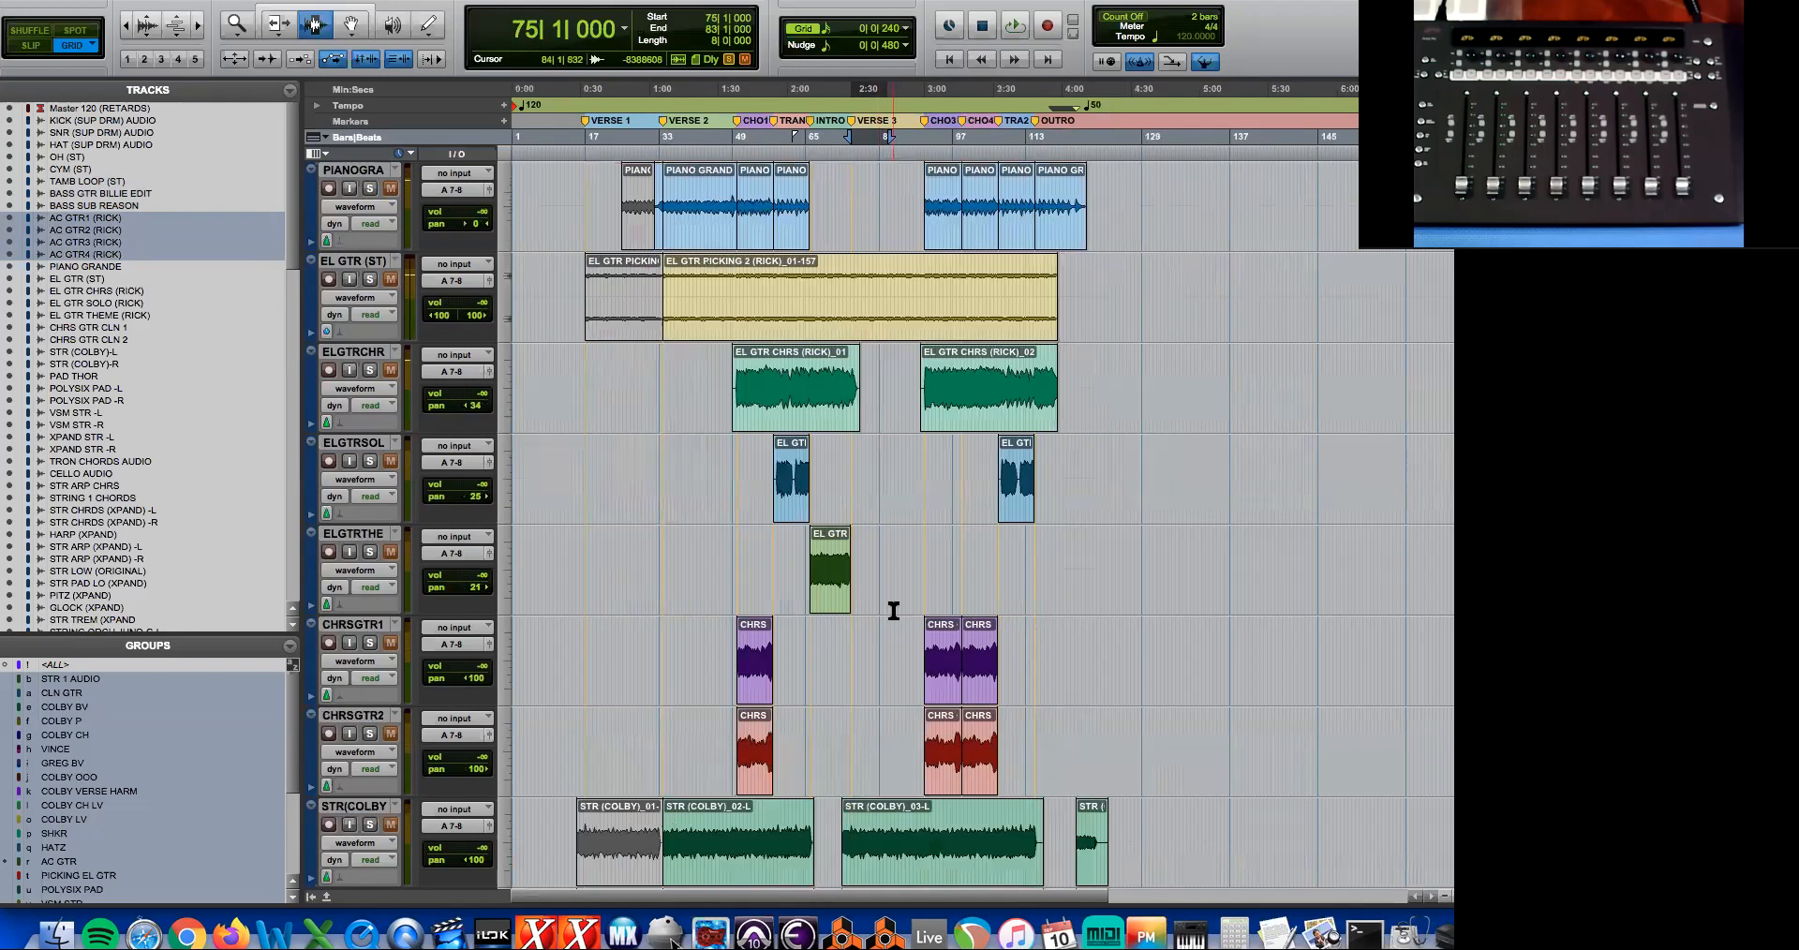
{"action": "left_click_drag", "start_coordinate": [681, 402], "coordinate": [1052, 714]}
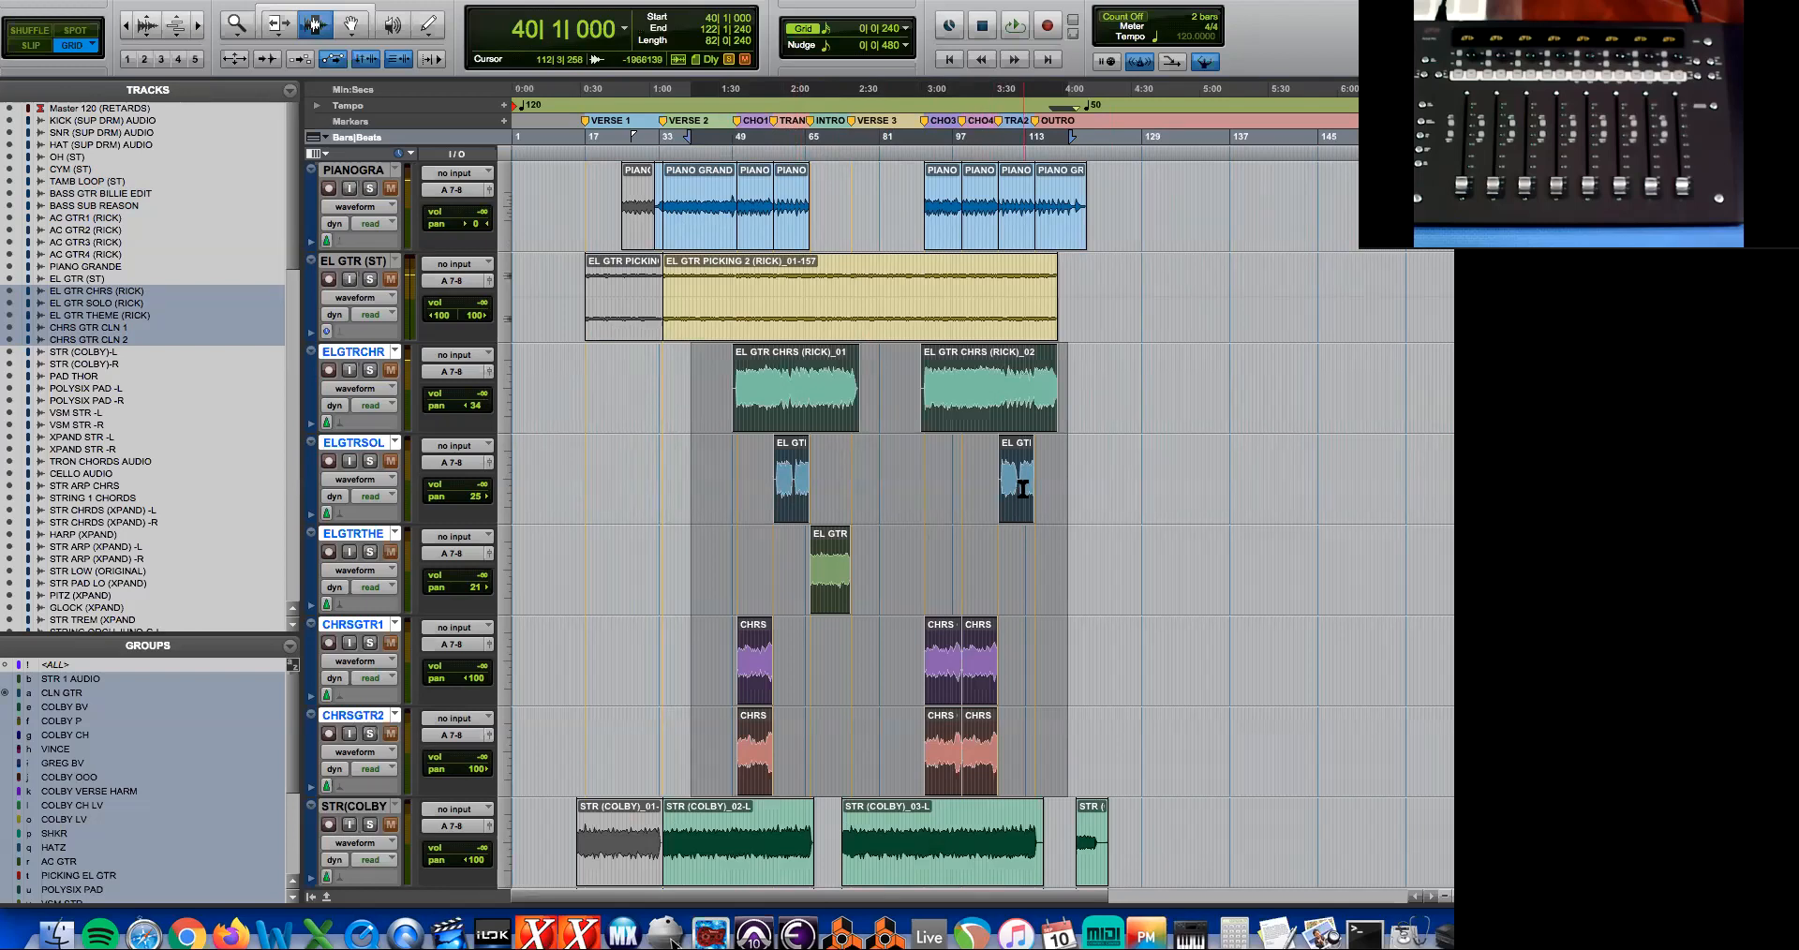
{"action": "scroll", "coordinate": [926, 709], "scroll_direction": "down", "scroll_amount": 7}
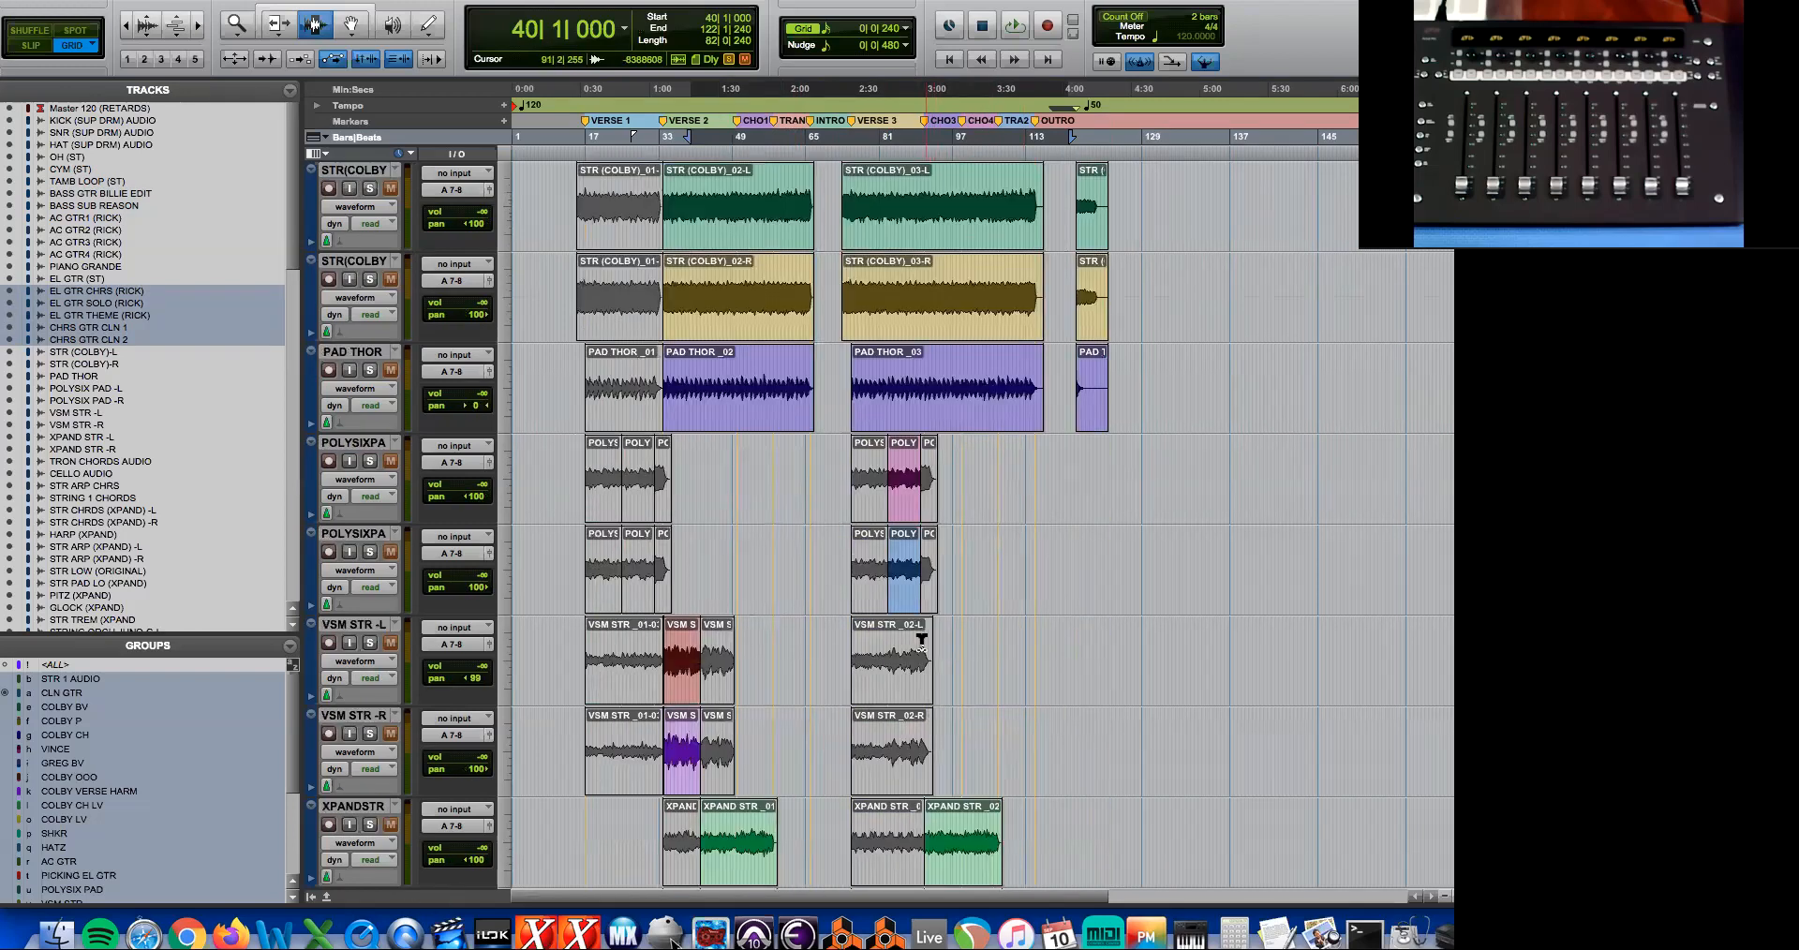
- Select the EL GTR SOLO clip in the first Transition section
{"action": "scroll", "coordinate": [921, 642], "scroll_direction": "up", "scroll_amount": 8}
{"action": "left_click", "coordinate": [833, 567]}
{"action": "key", "text": "t"}
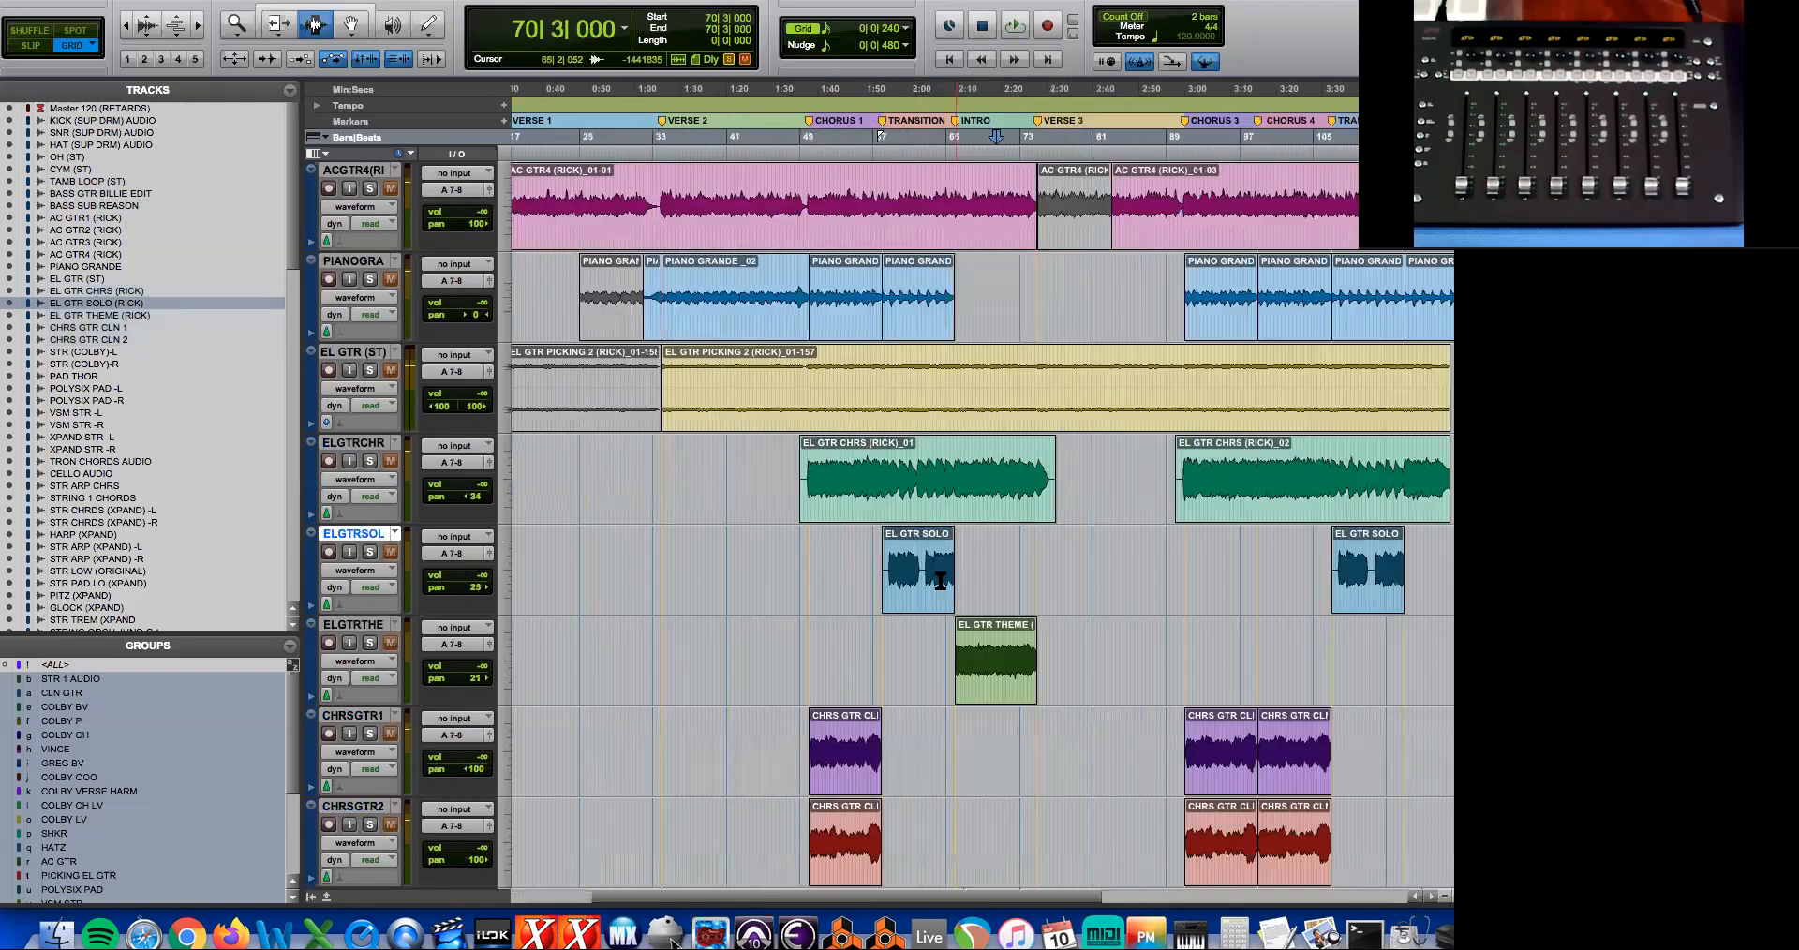
{"action": "key", "text": "t"}
{"action": "double_click", "coordinate": [942, 581]}
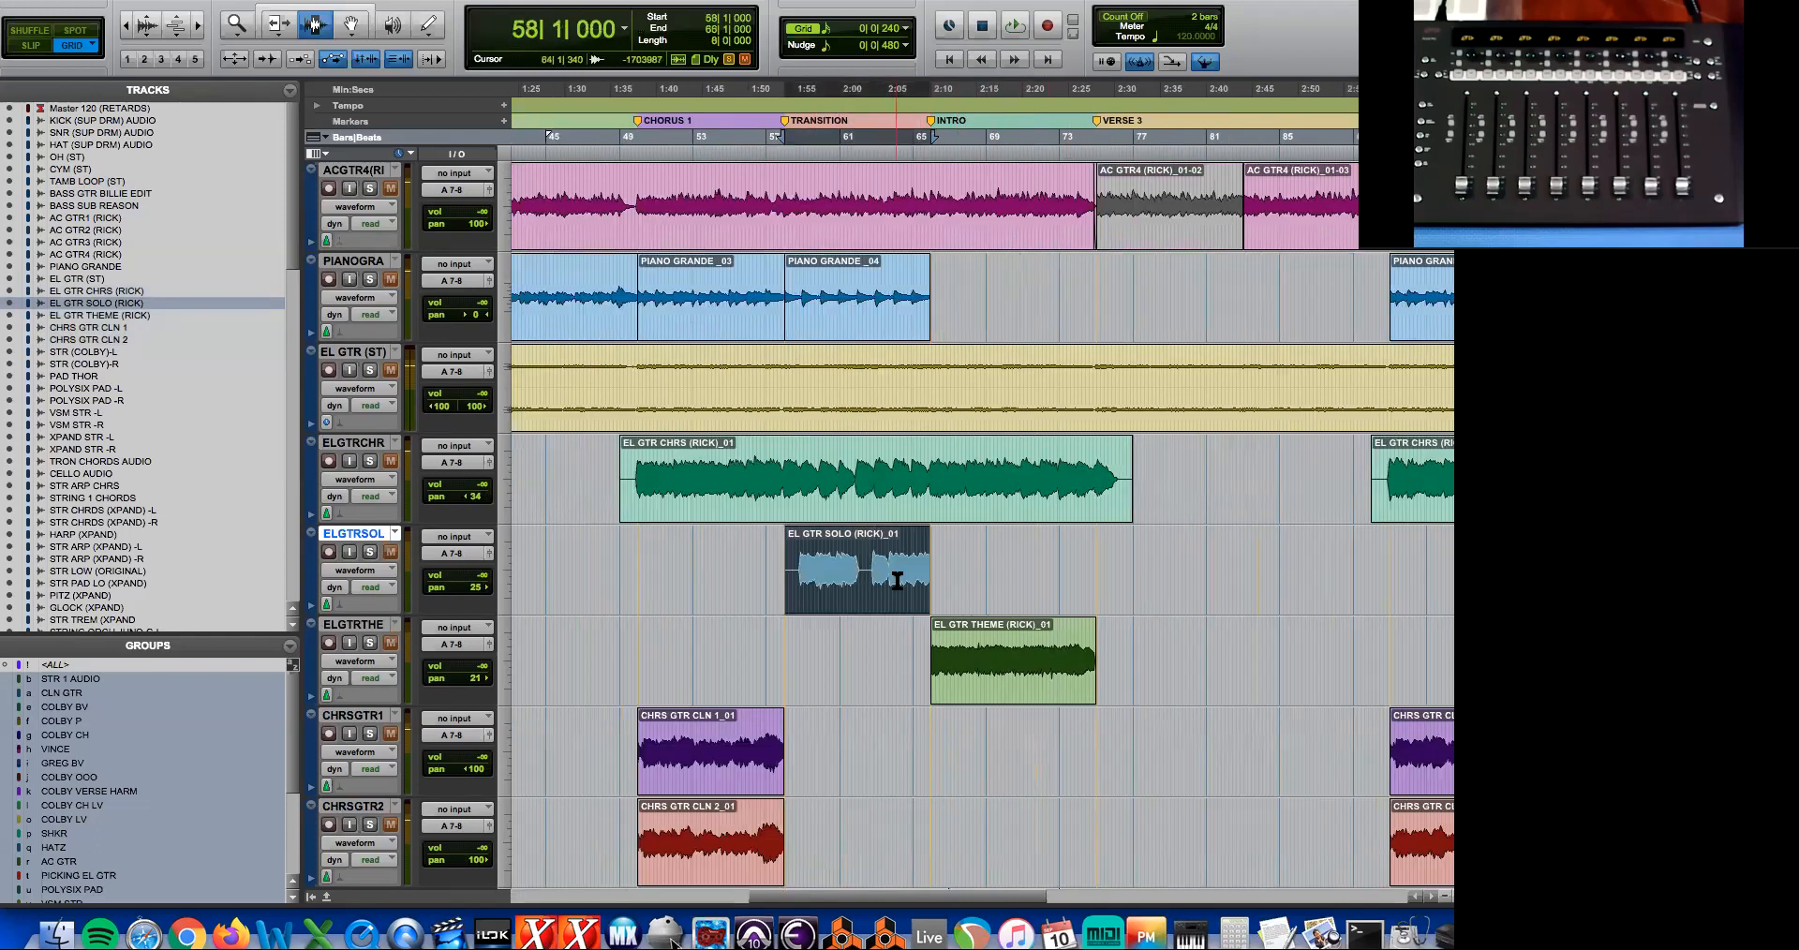
{"action": "key", "text": "r"}
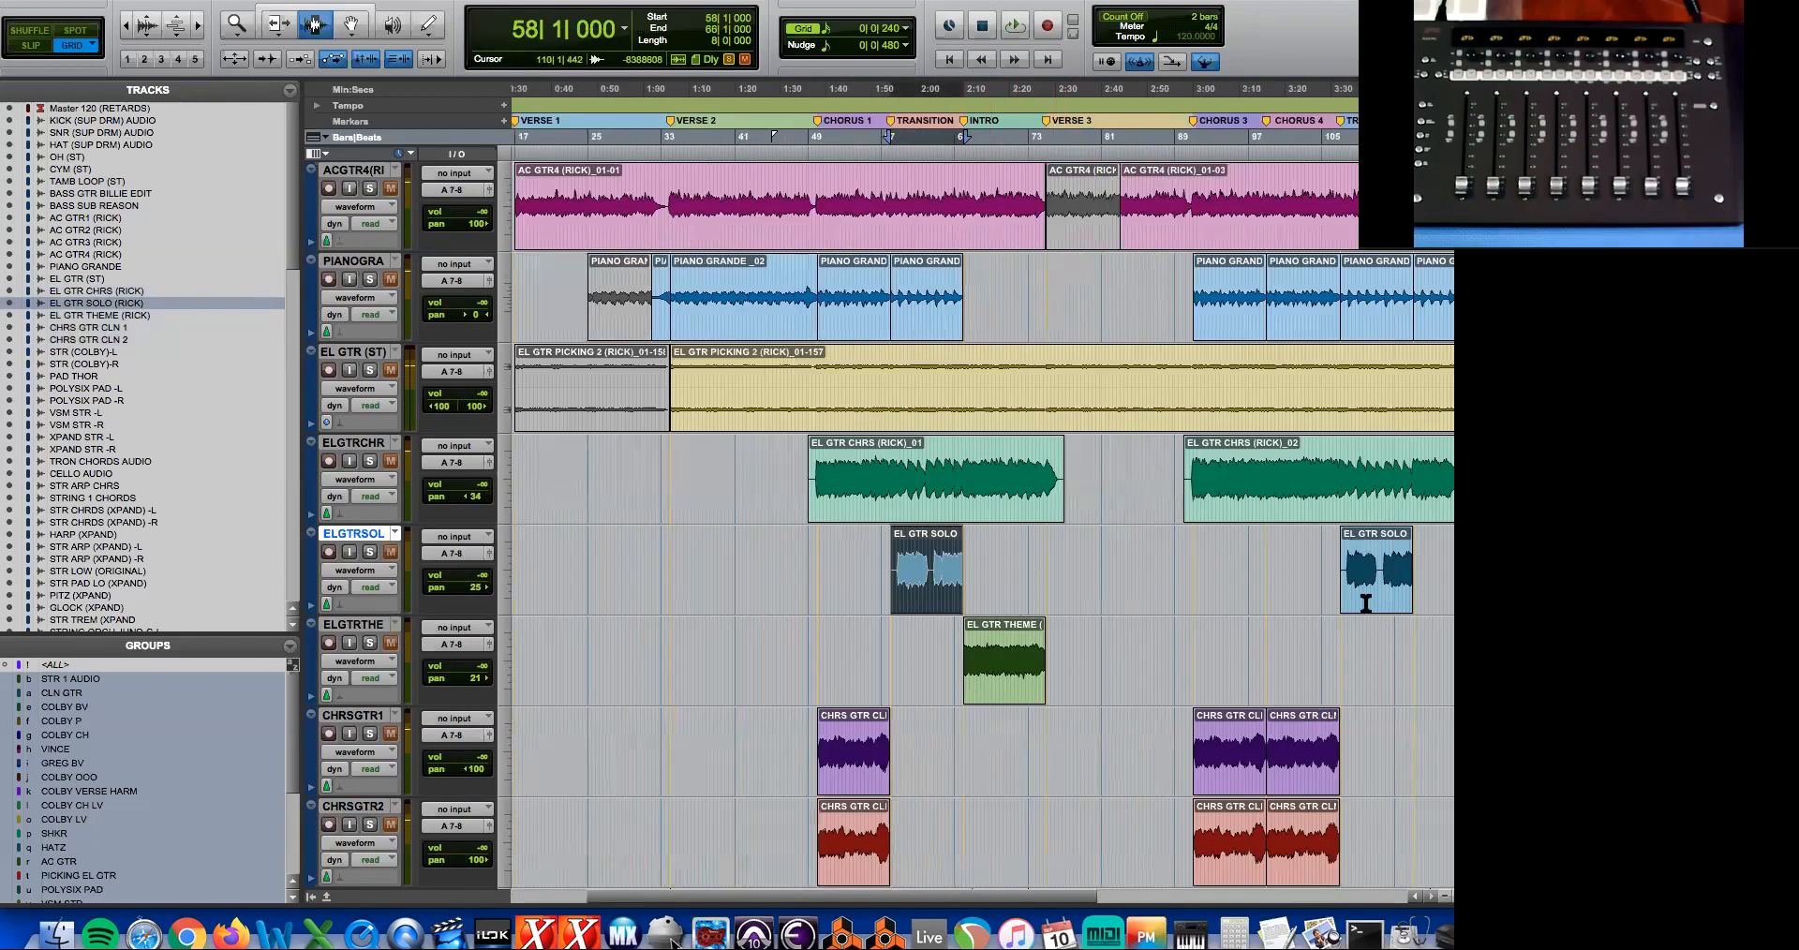
- Select the Chorus 3 and Chorus 4 clips on both clean chorus guitar tracks
{"action": "scroll", "coordinate": [1108, 693], "scroll_direction": "down", "scroll_amount": 3}
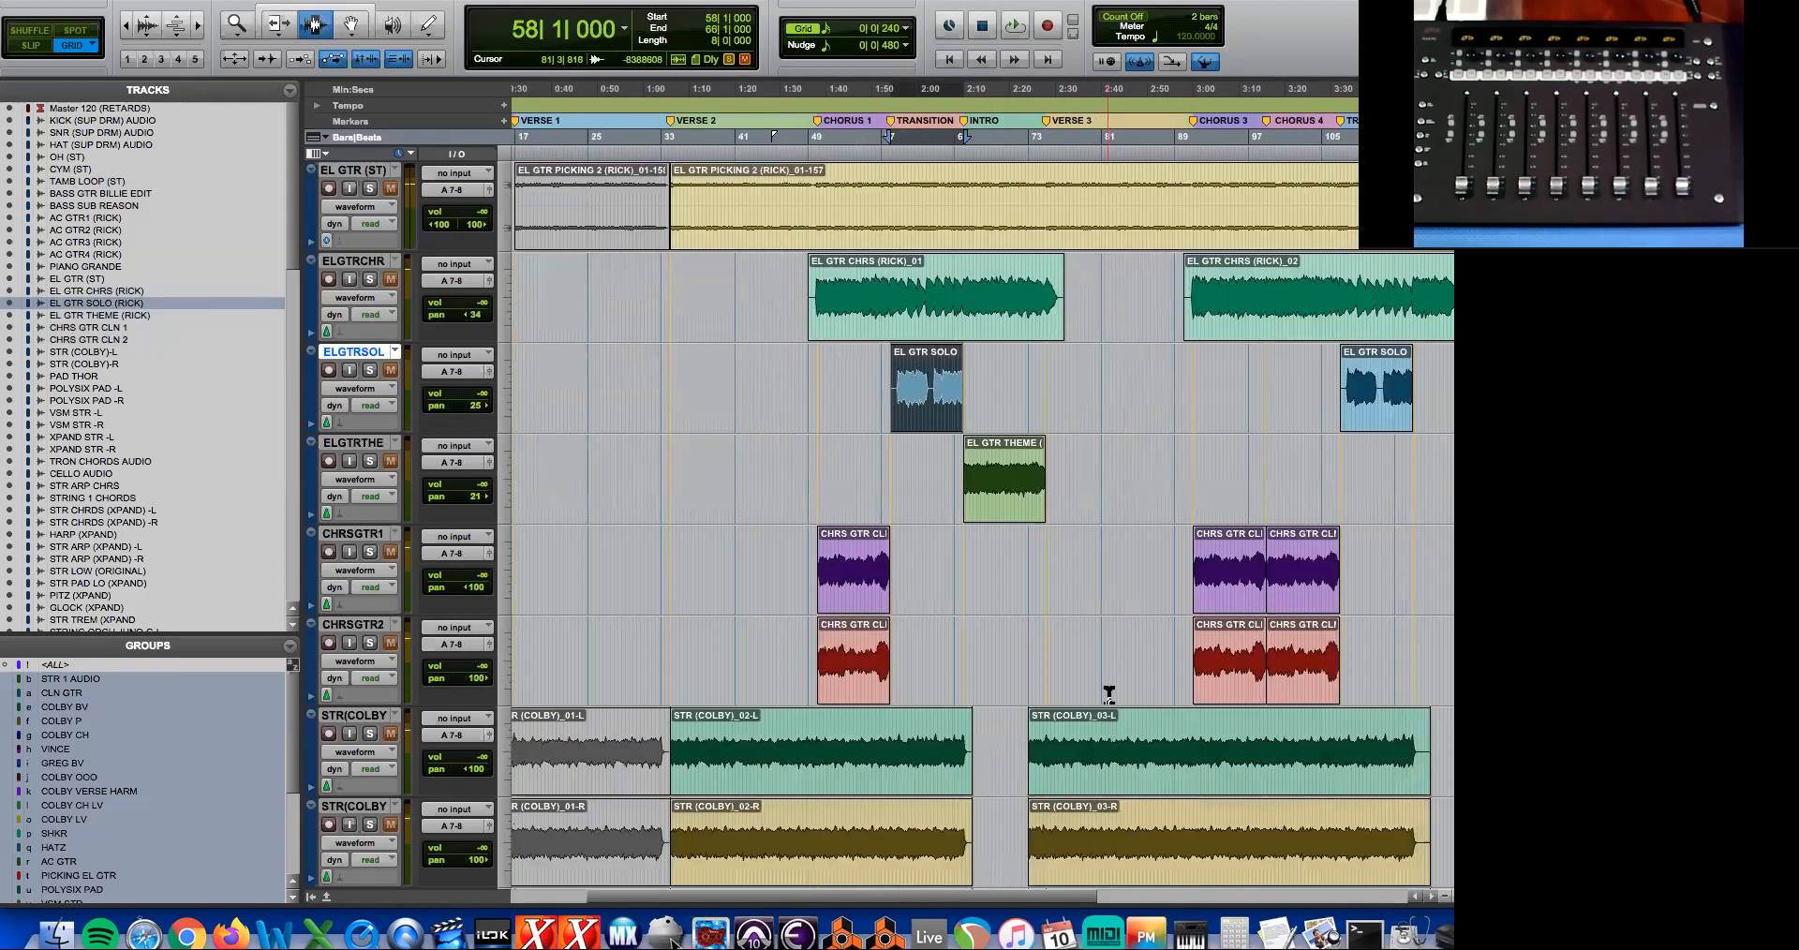
{"action": "left_click", "coordinate": [1298, 618]}
{"action": "key", "text": "t"}
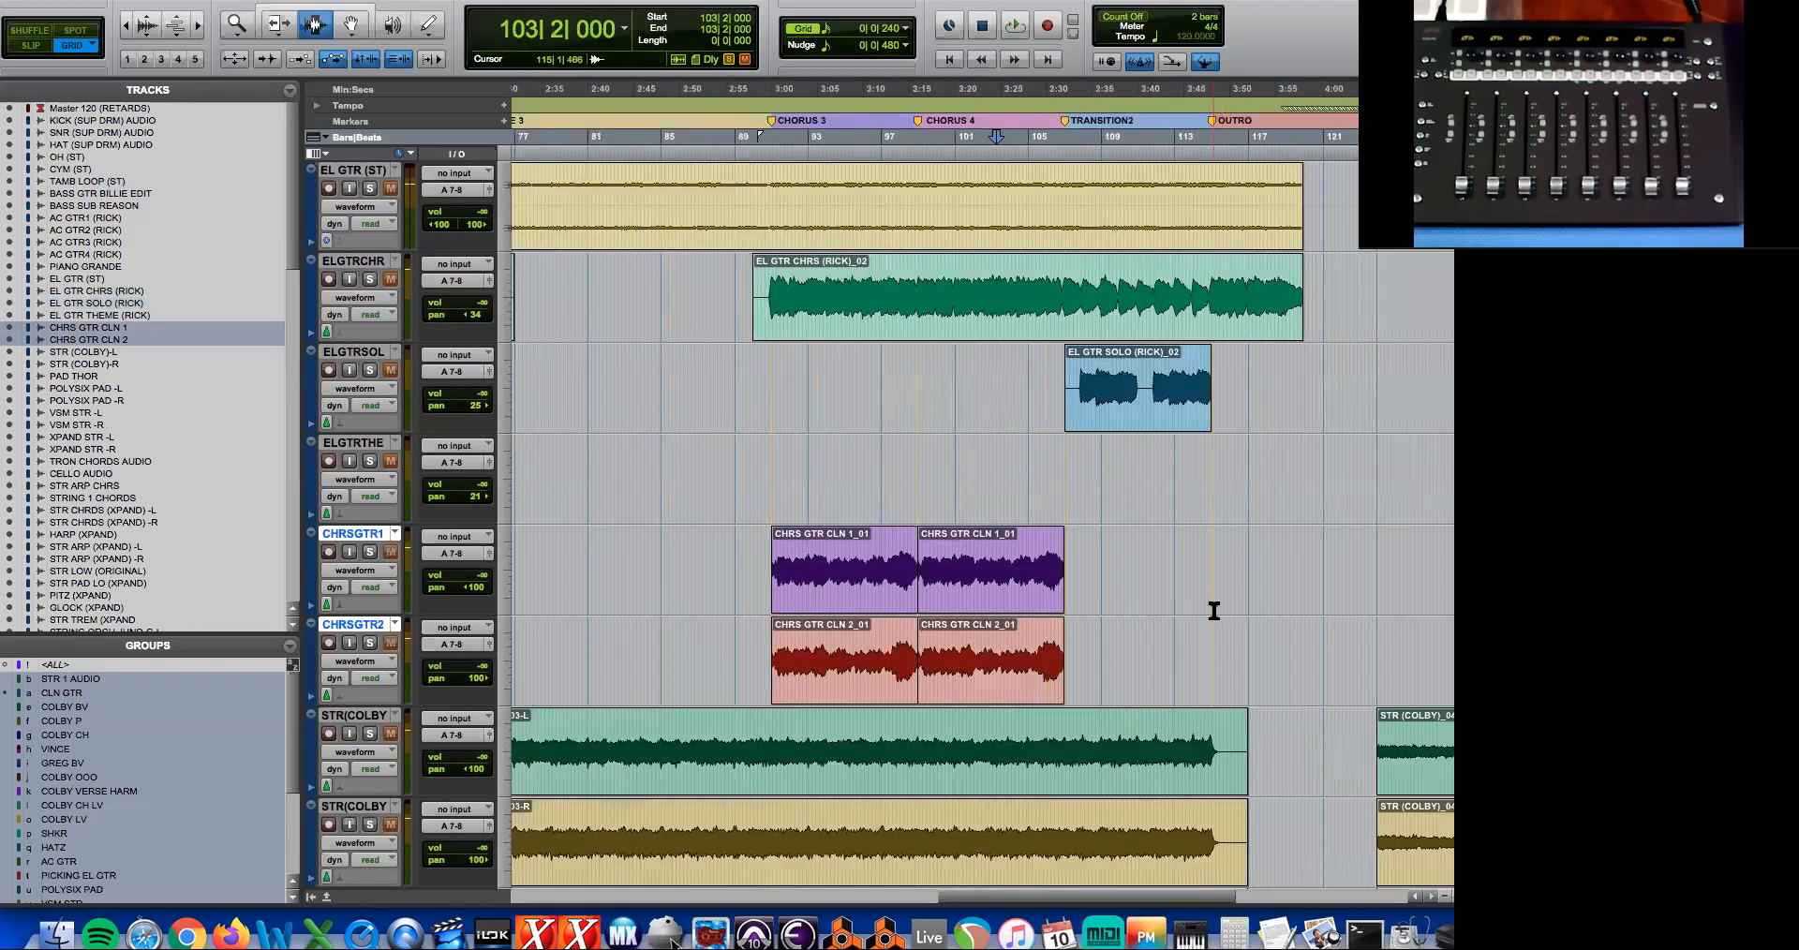
{"action": "key", "text": "r"}
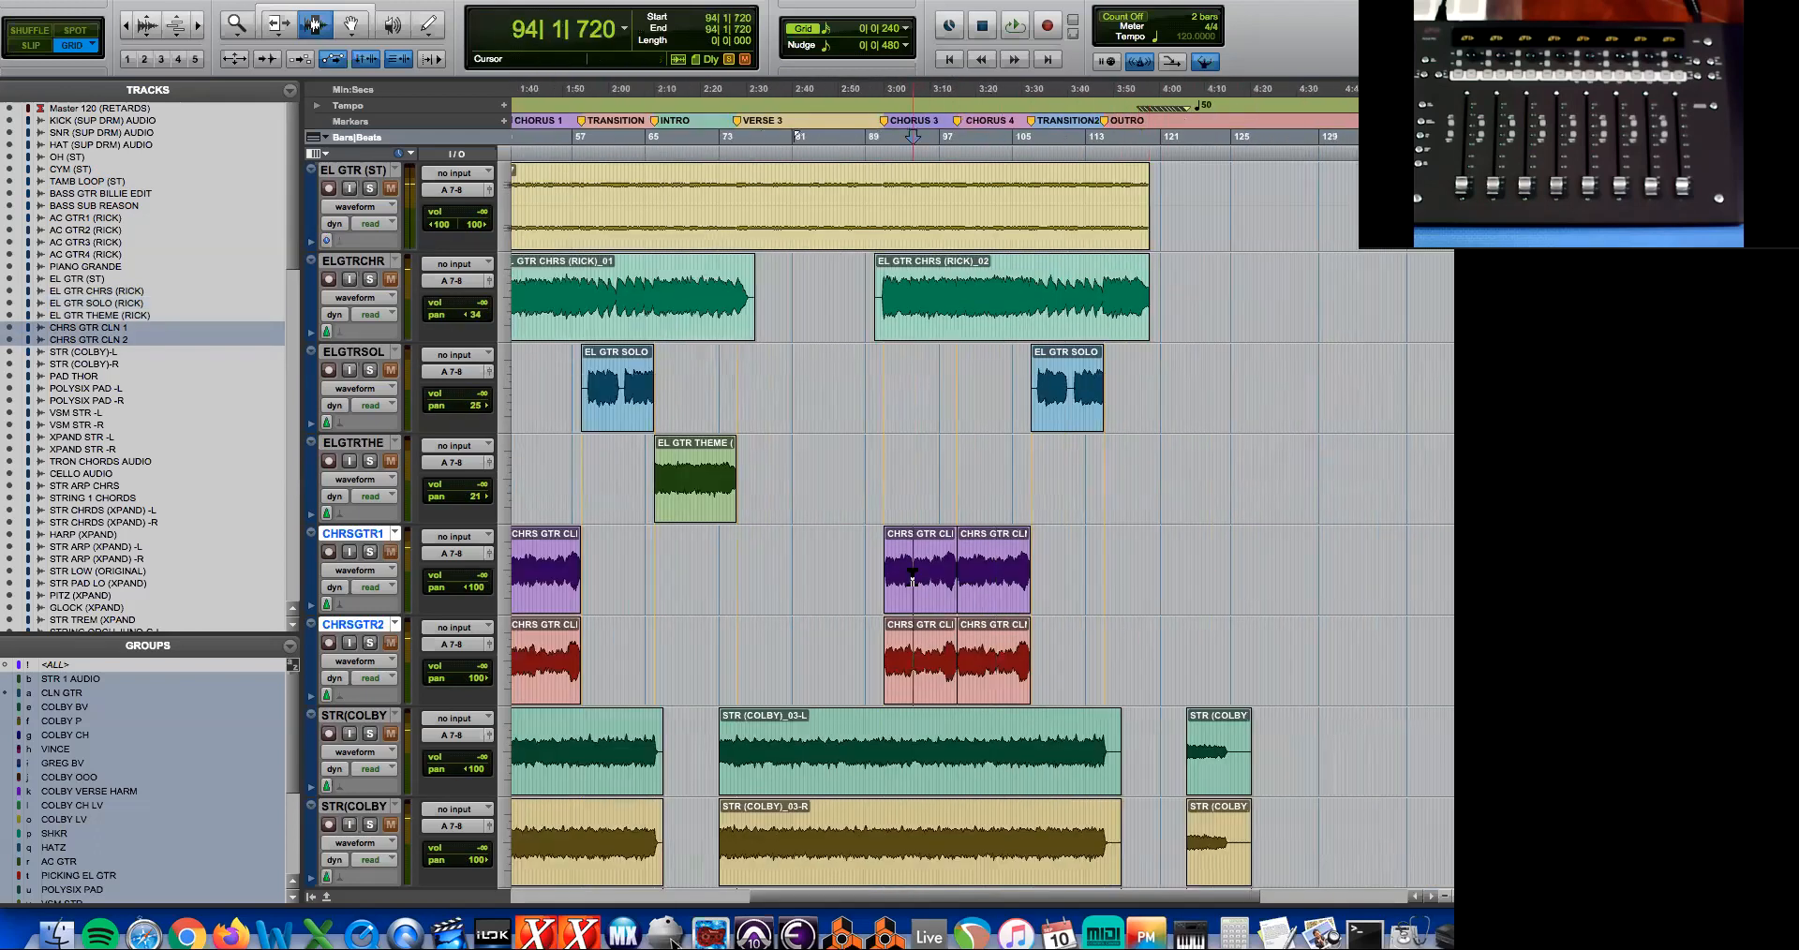
{"action": "double_click", "coordinate": [920, 579]}
{"action": "left_click", "coordinate": [986, 579], "text": "shift"}
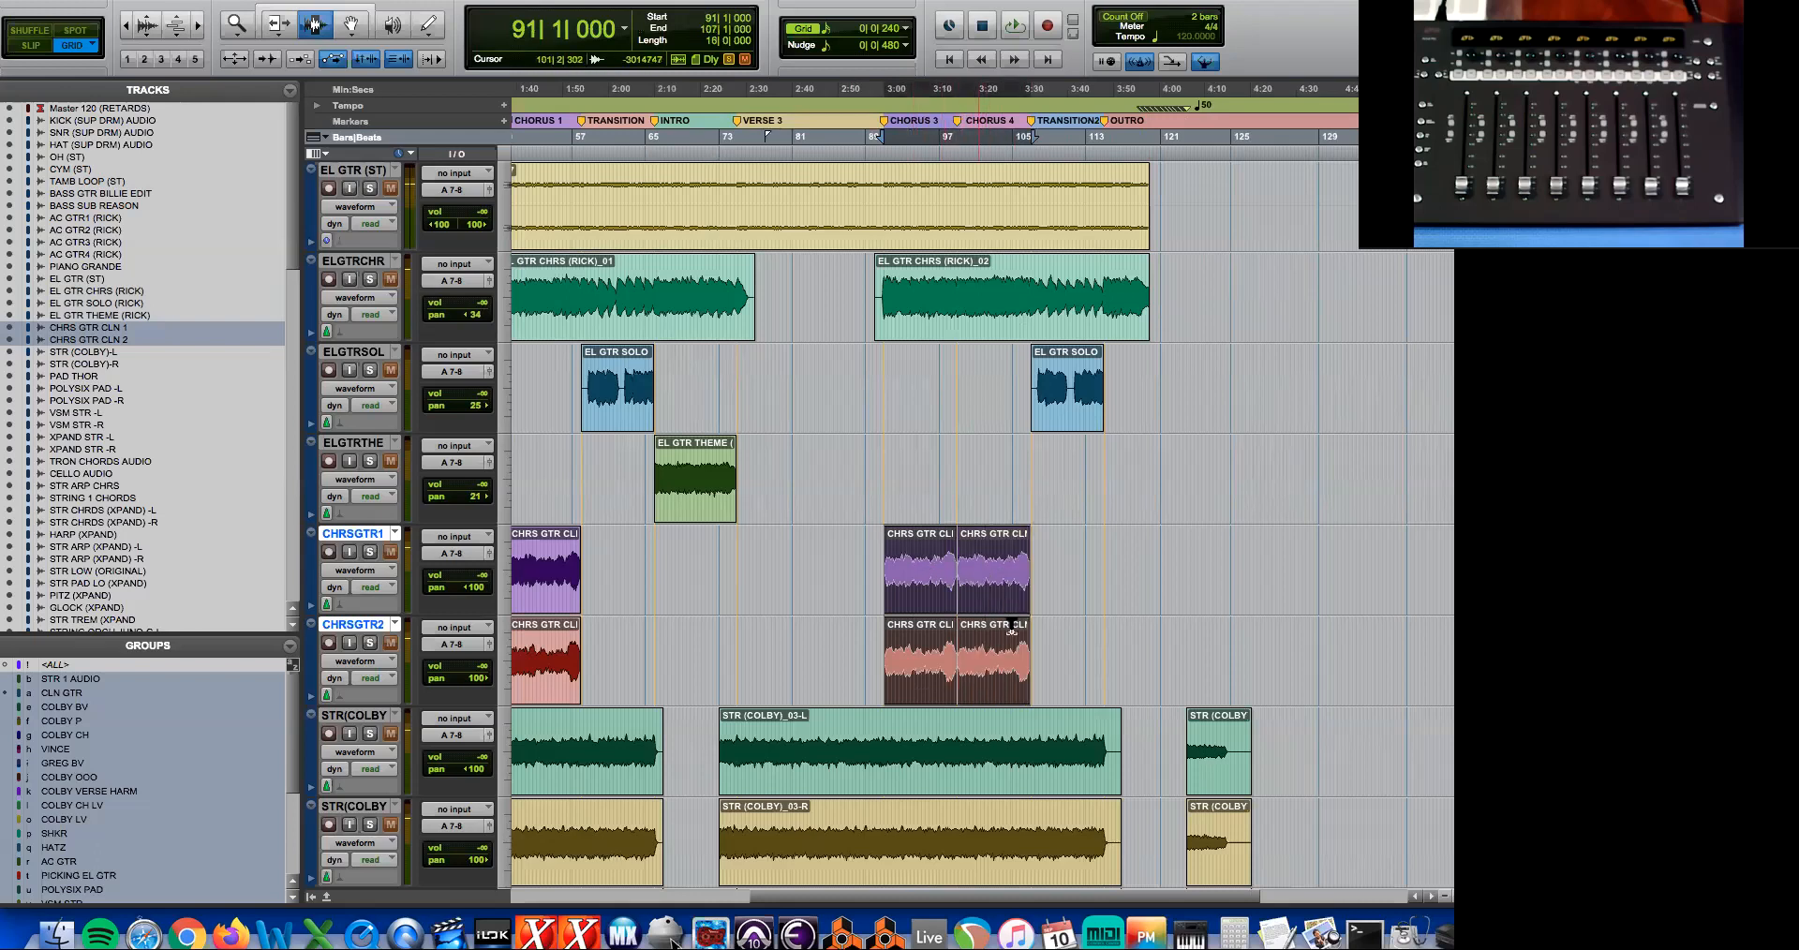
{"action": "key", "text": "r"}
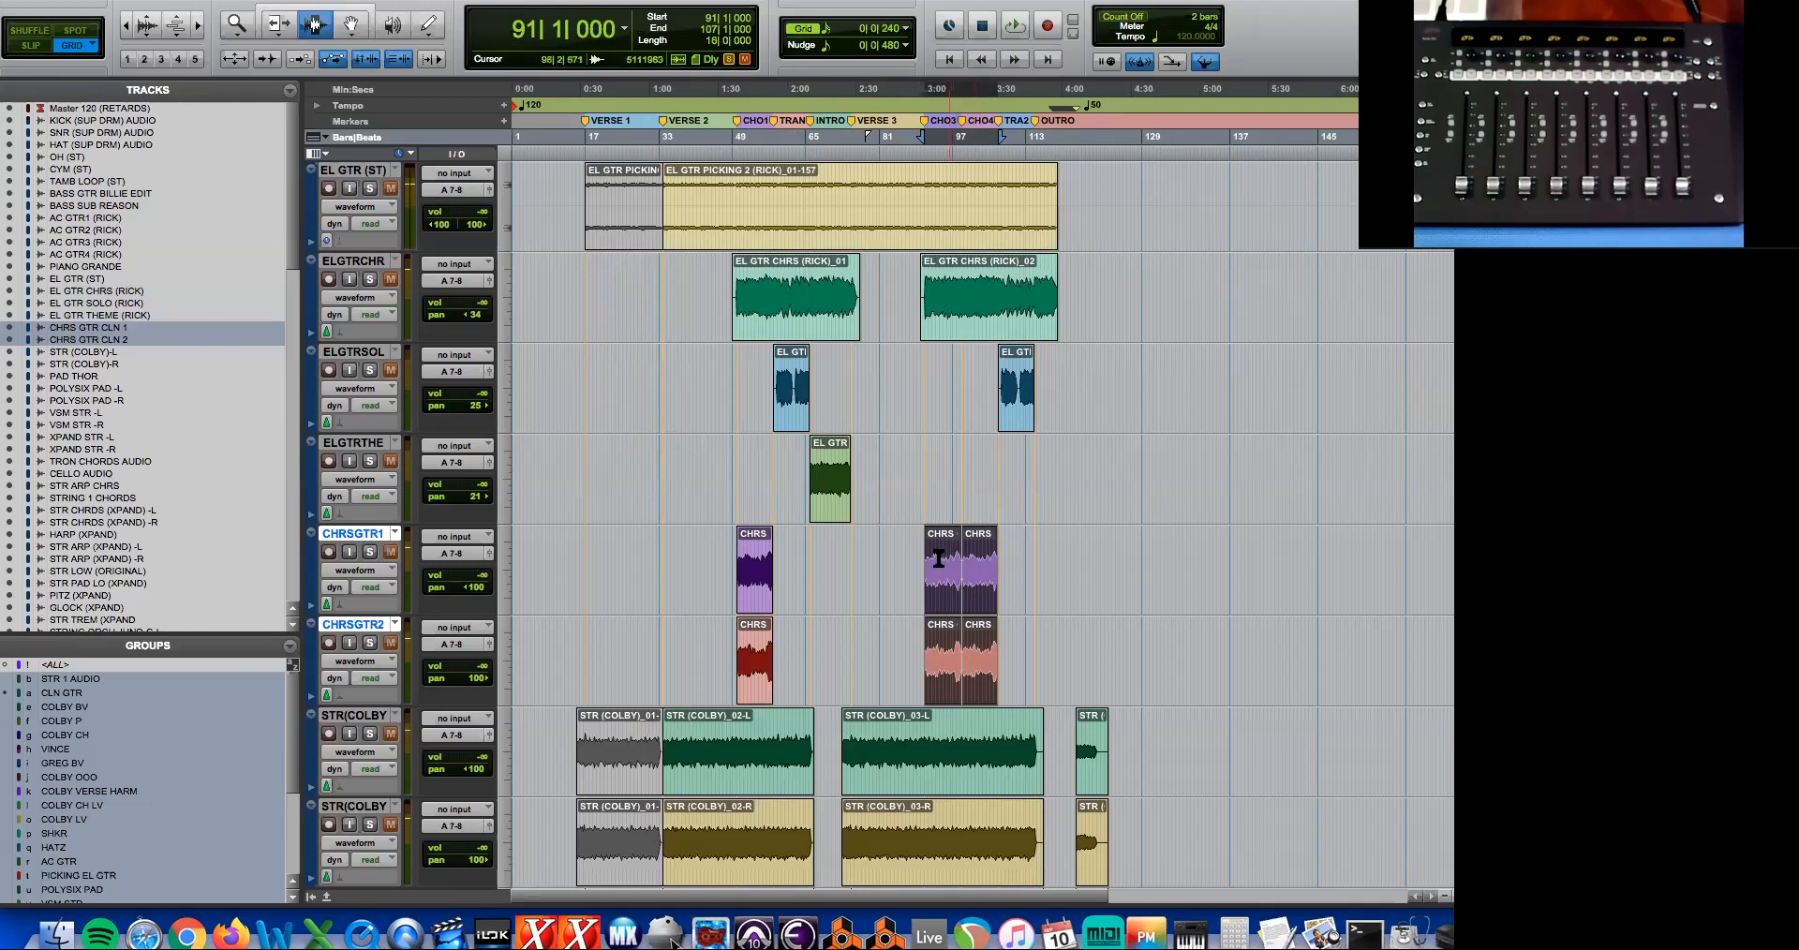
- Select all clips on both clean chorus guitar tracks, spanning Chorus 1 through Chorus 4
{"action": "left_click_drag", "start_coordinate": [906, 566], "coordinate": [1002, 625]}
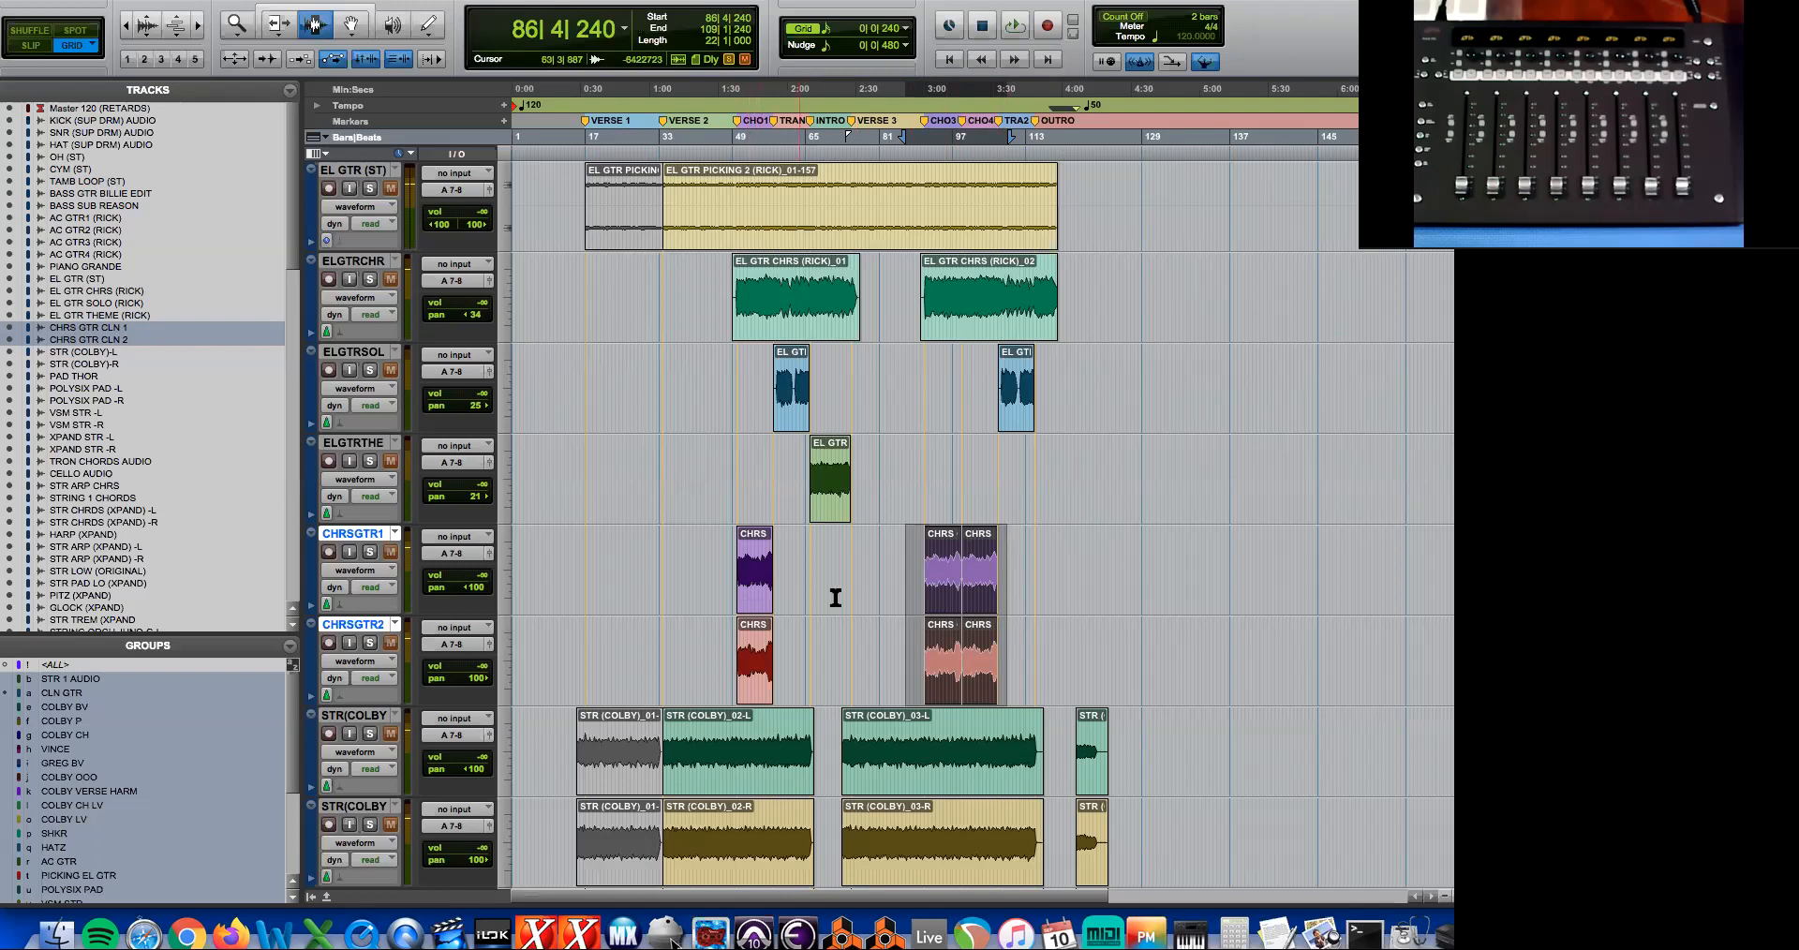
{"action": "left_click_drag", "start_coordinate": [691, 542], "coordinate": [1019, 613]}
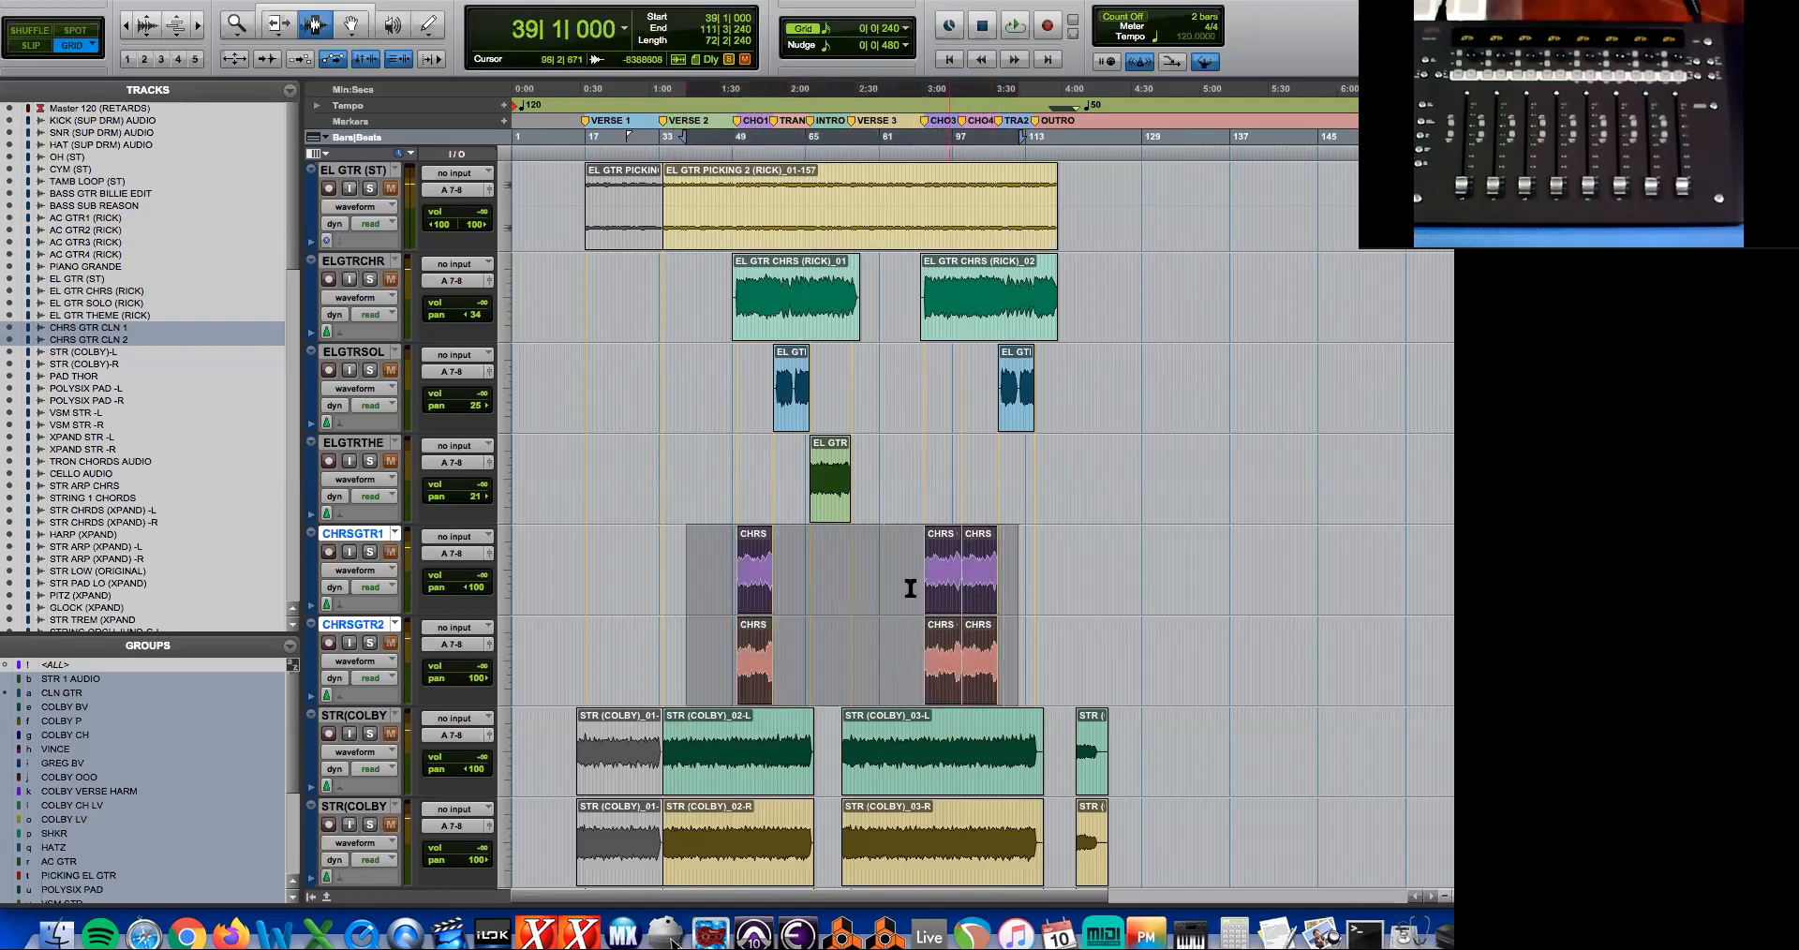
{"action": "left_click_drag", "start_coordinate": [709, 572], "coordinate": [741, 569]}
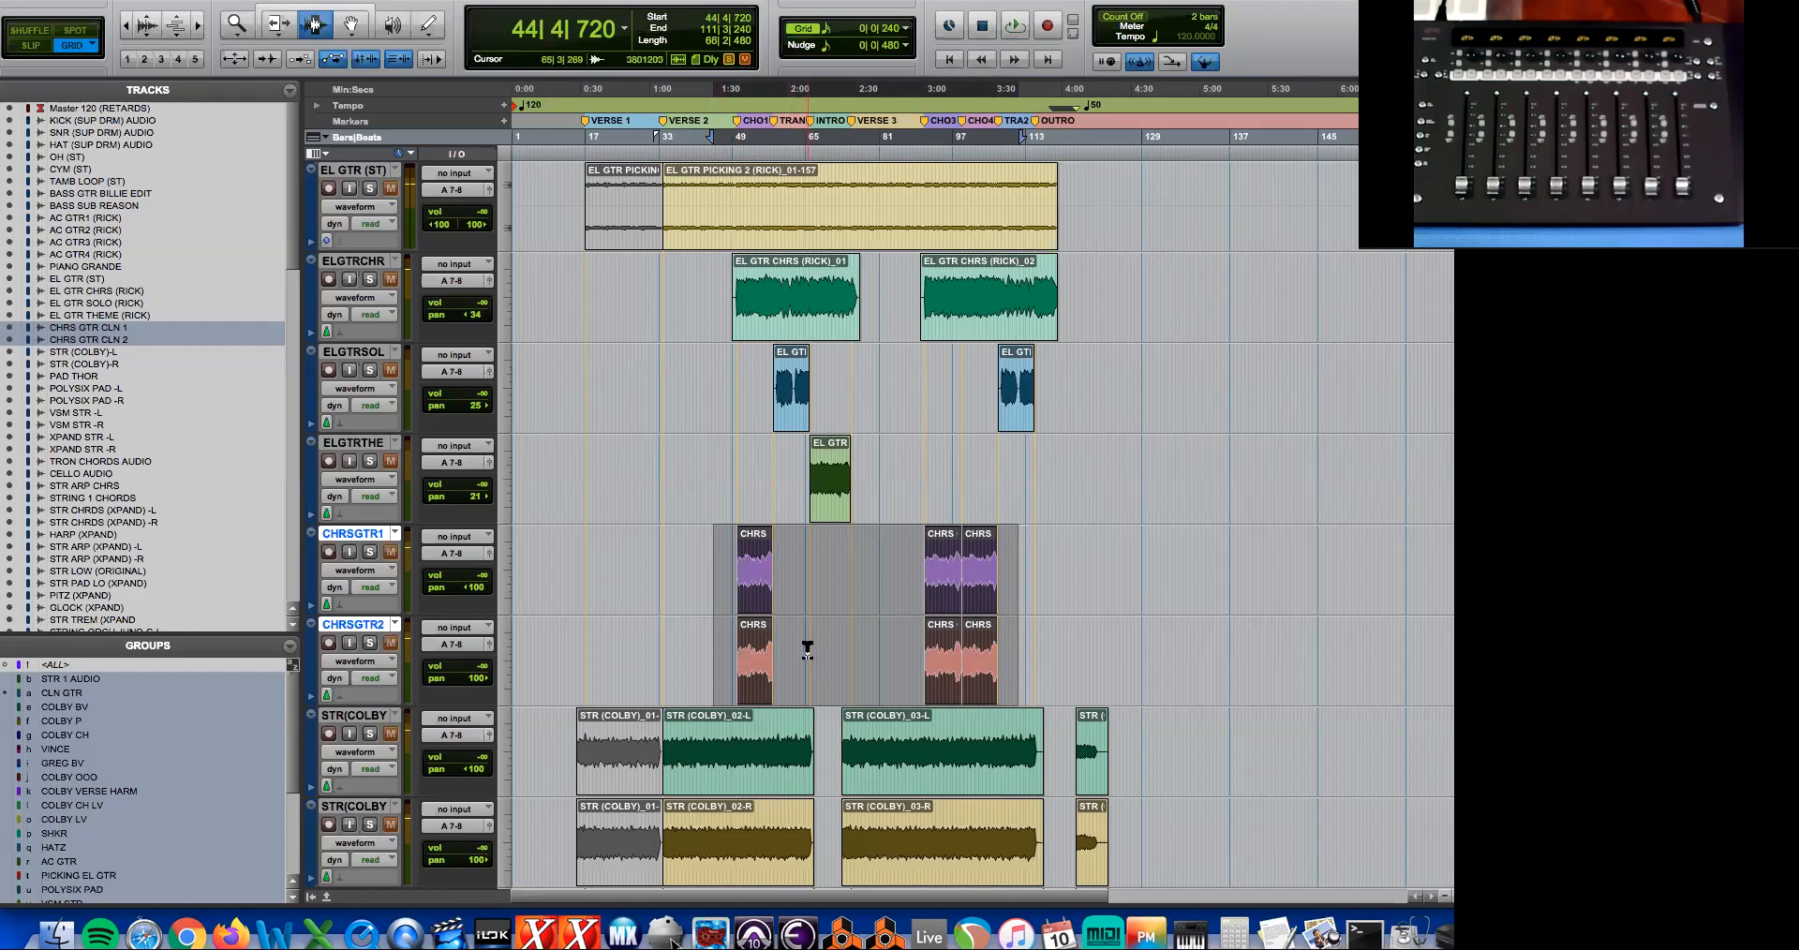
{"action": "left_click_drag", "start_coordinate": [719, 607], "coordinate": [1012, 622]}
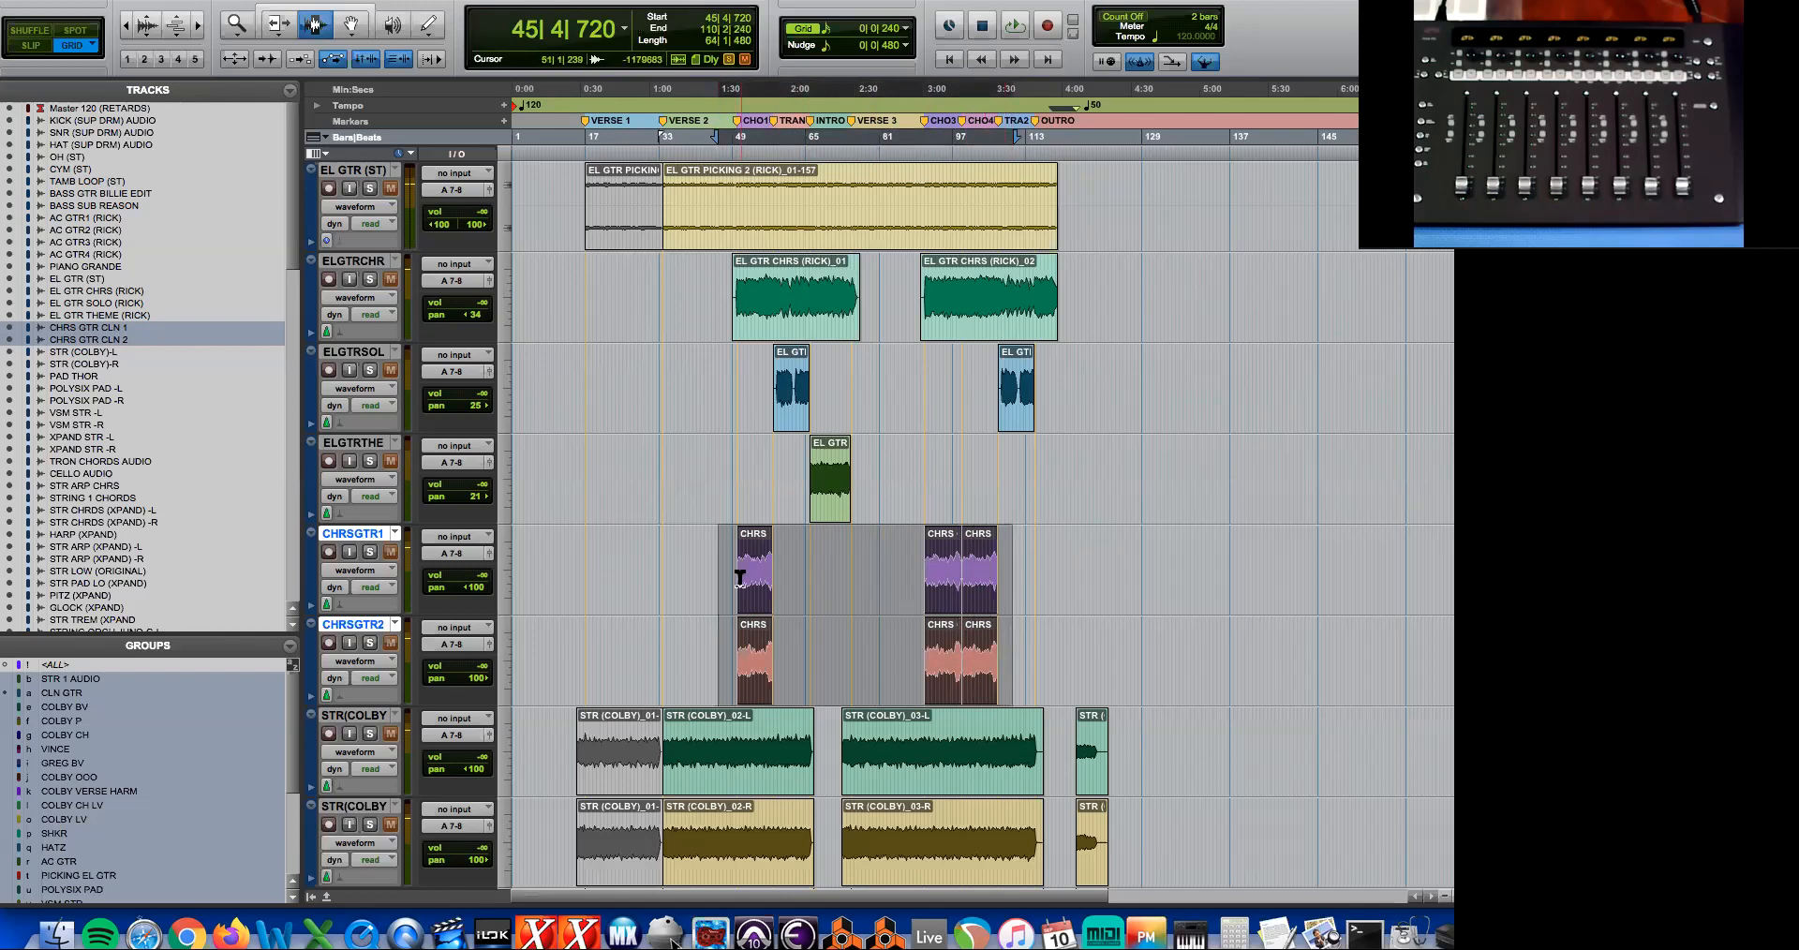
{"action": "left_click_drag", "start_coordinate": [735, 583], "coordinate": [1027, 599]}
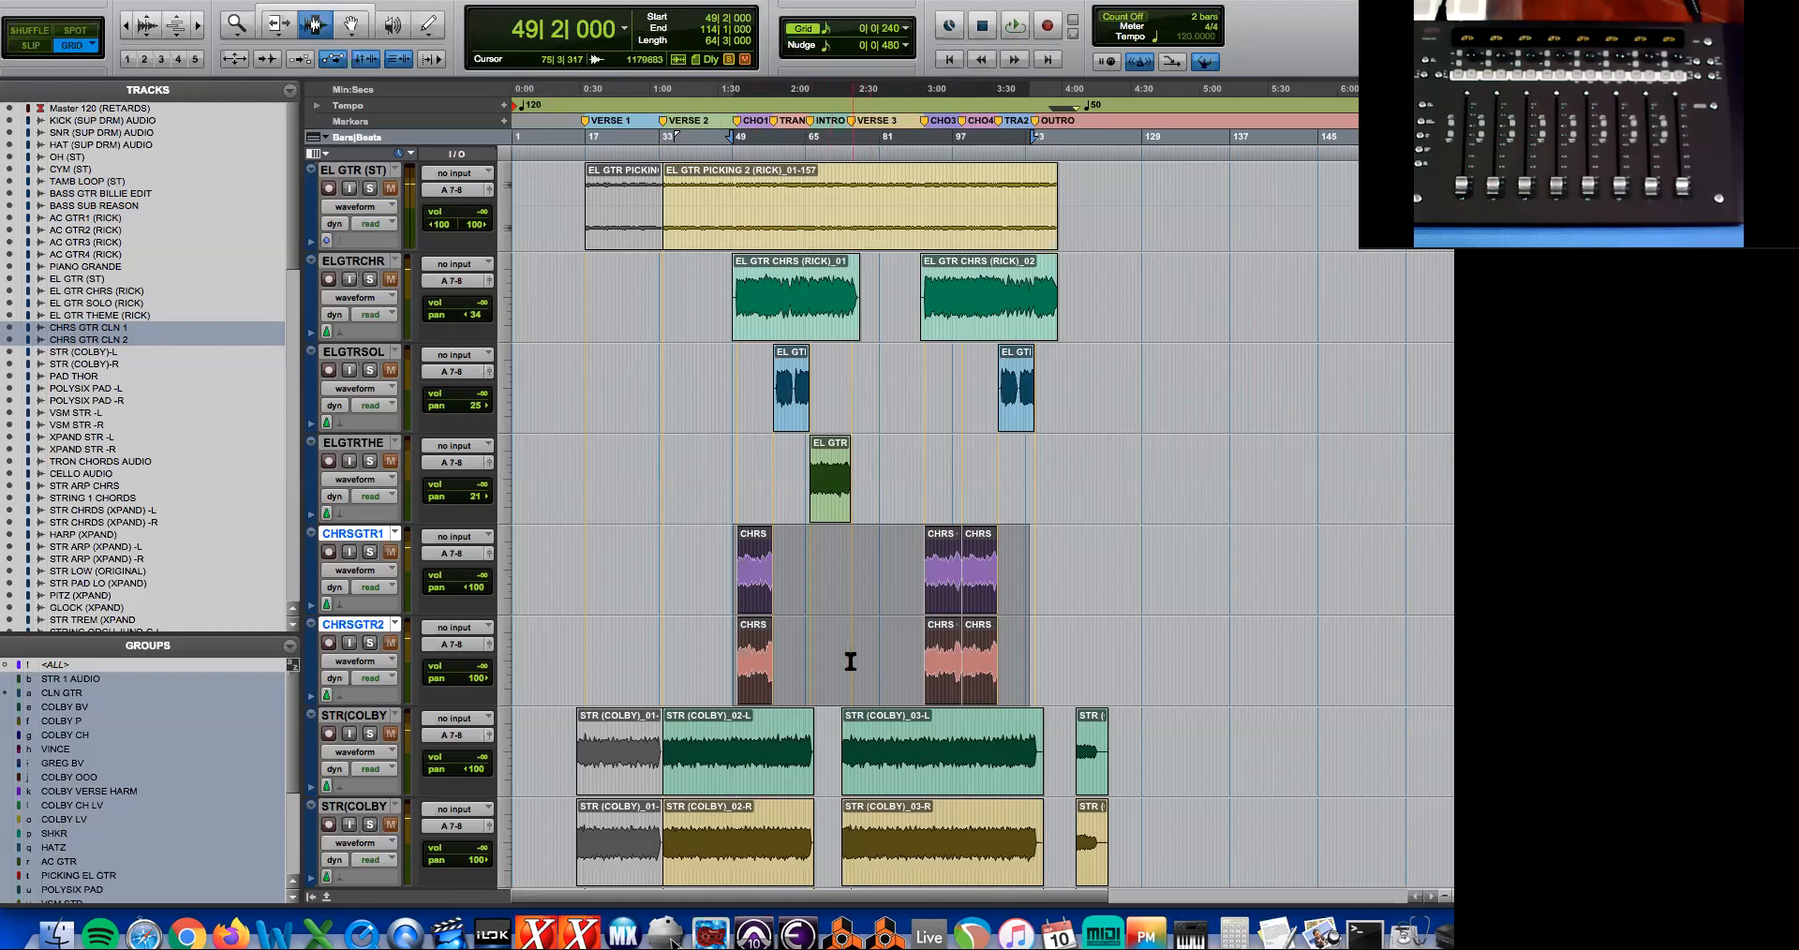
- Select the unmuted EL GTR PICKING 2 clip, followed by the first EL GTR CHRS clip
{"action": "scroll", "coordinate": [850, 656], "scroll_direction": "up", "scroll_amount": 2}
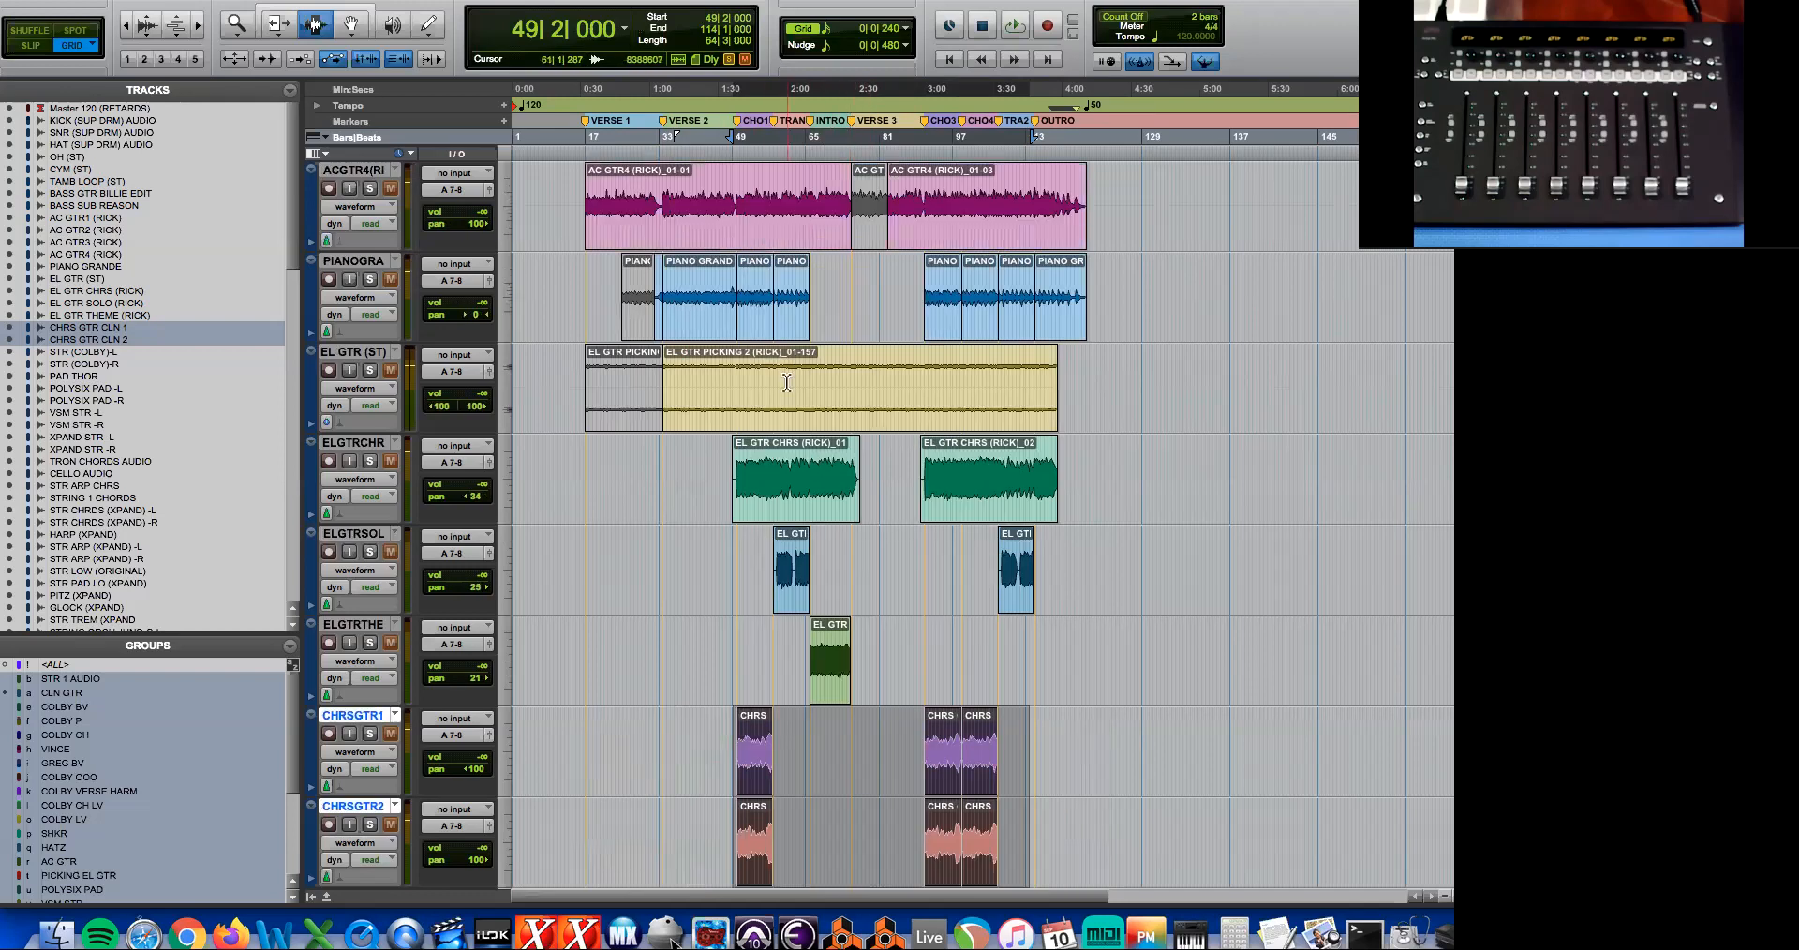
{"action": "double_click", "coordinate": [763, 406]}
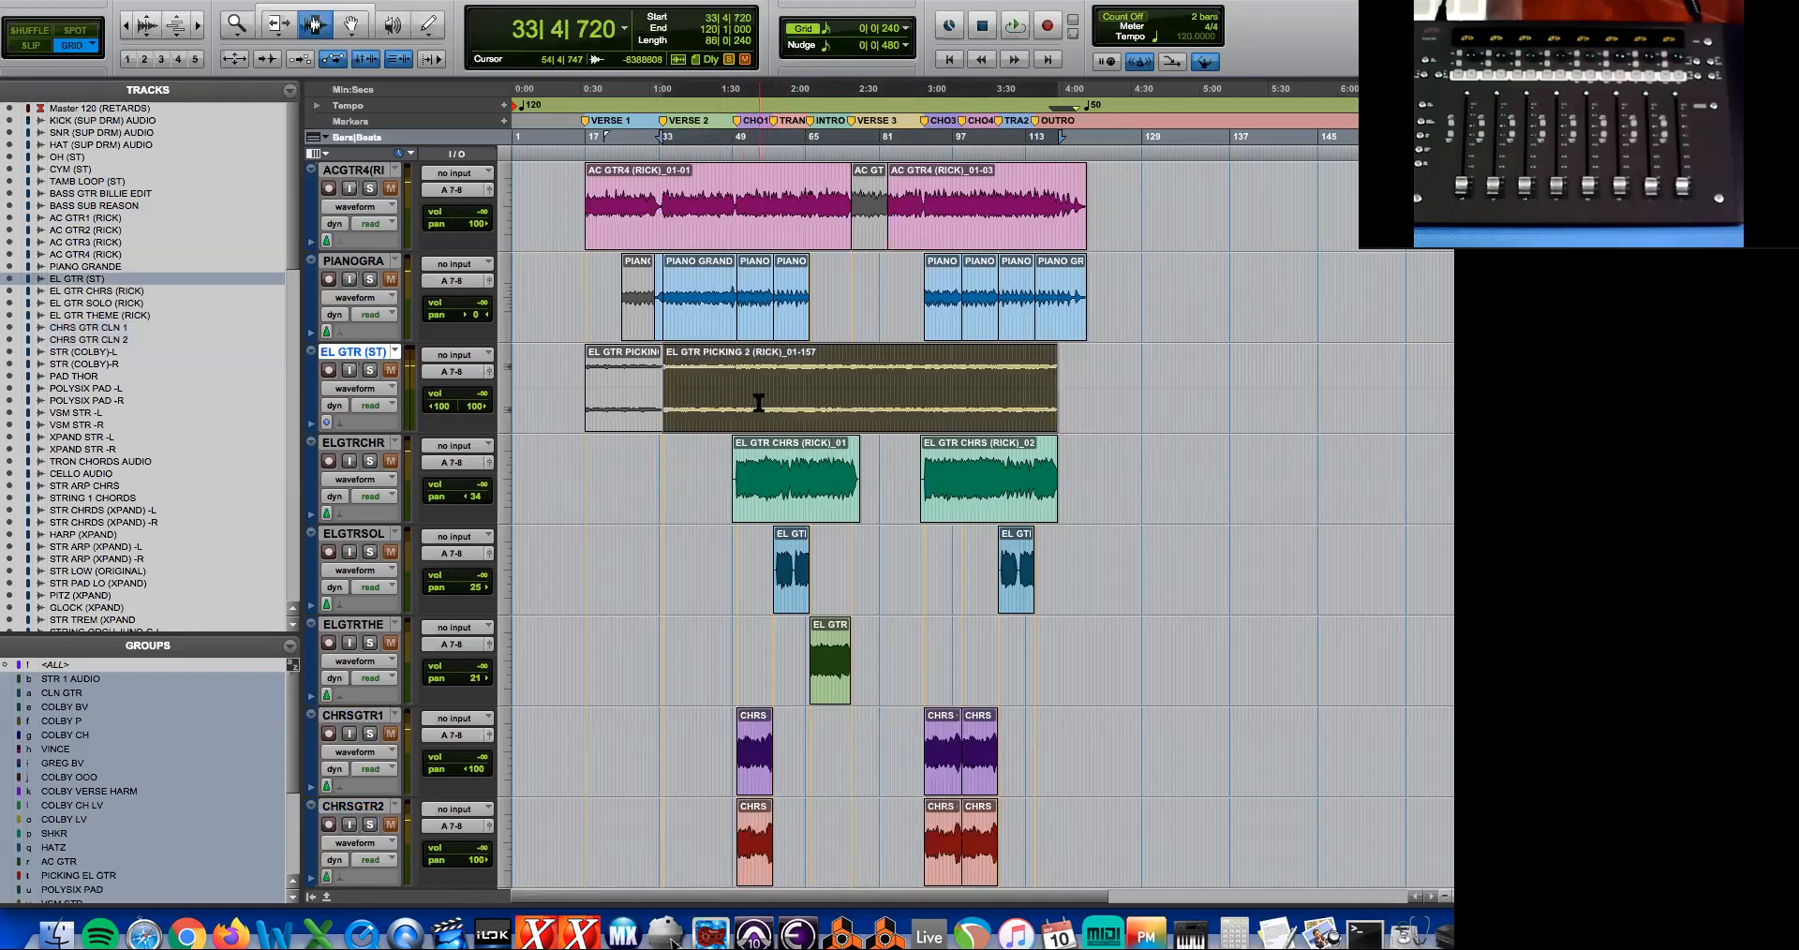
{"action": "double_click", "coordinate": [776, 468]}
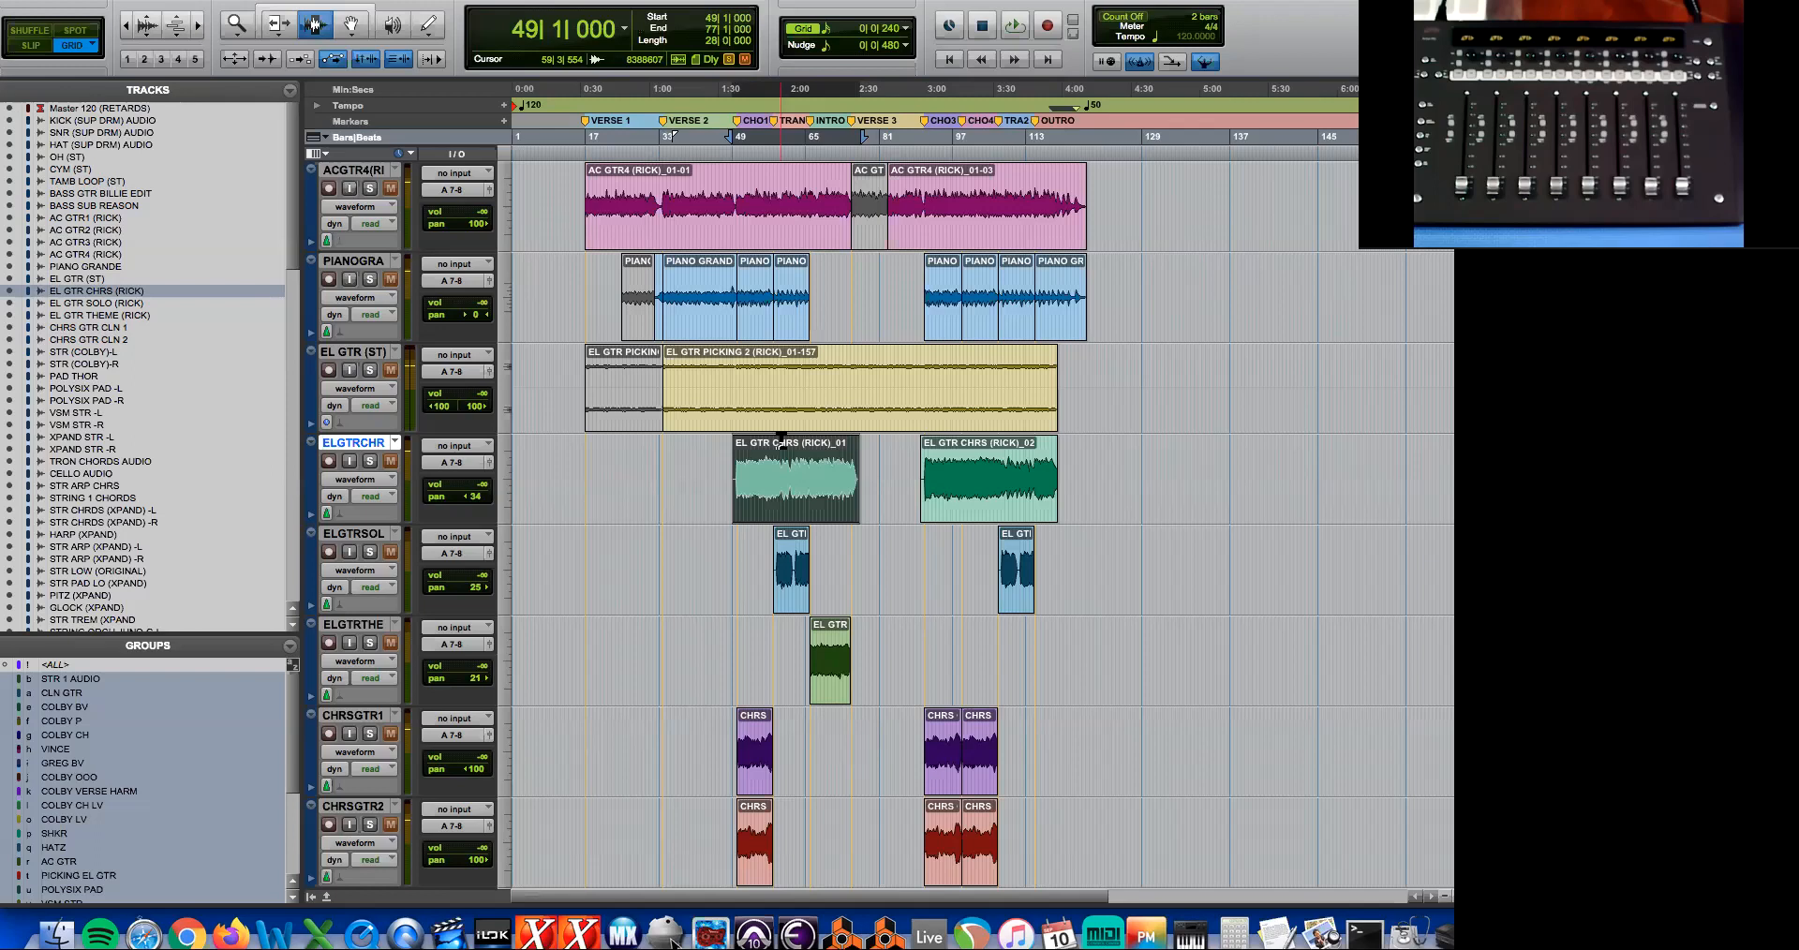
- Select the unmuted EL GTR PICKING 2 clip and adjust the audio waveform height across all tracks to a moderate size
{"action": "double_click", "coordinate": [770, 397]}
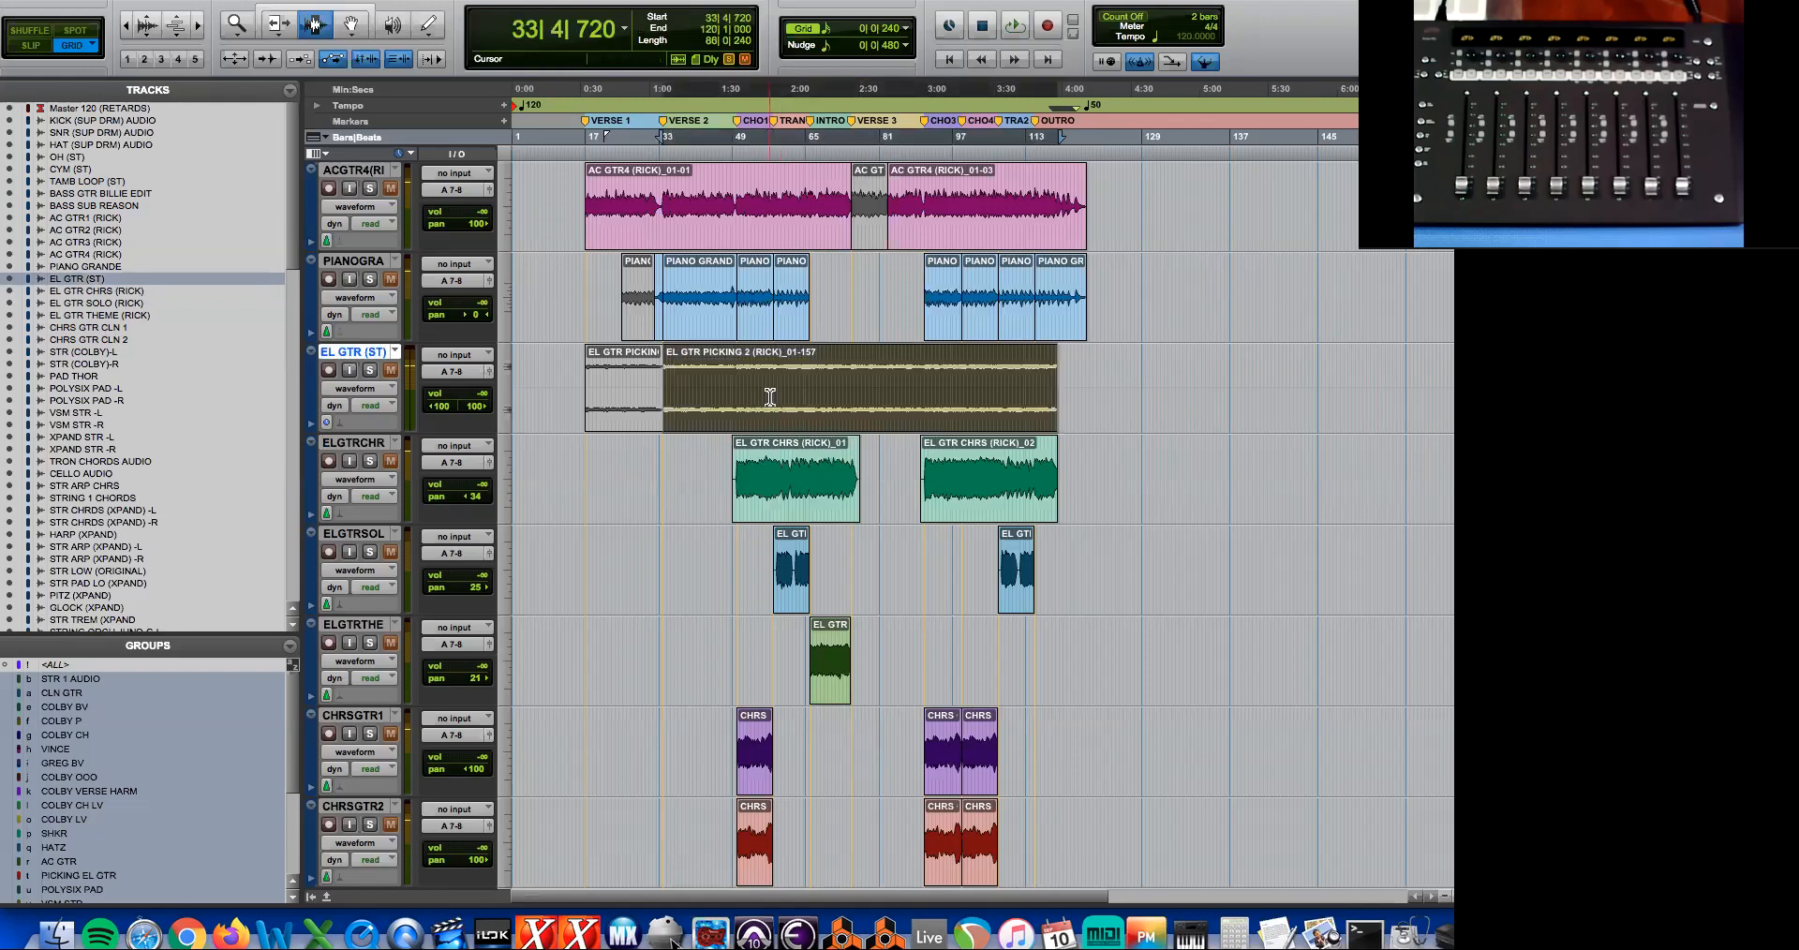
{"action": "key", "text": "super+alt+bracketright"}
{"action": "key", "text": "super+alt+bracketright"}
{"action": "key", "text": "super+alt+bracketright"}
{"action": "key", "text": "super+alt+bracketright"}
{"action": "key", "text": "super+alt+bracketright"}
{"action": "key", "text": "super+alt+bracketright"}
{"action": "key", "text": "super+alt+bracketright"}
{"action": "key", "text": "super+alt+bracketright"}
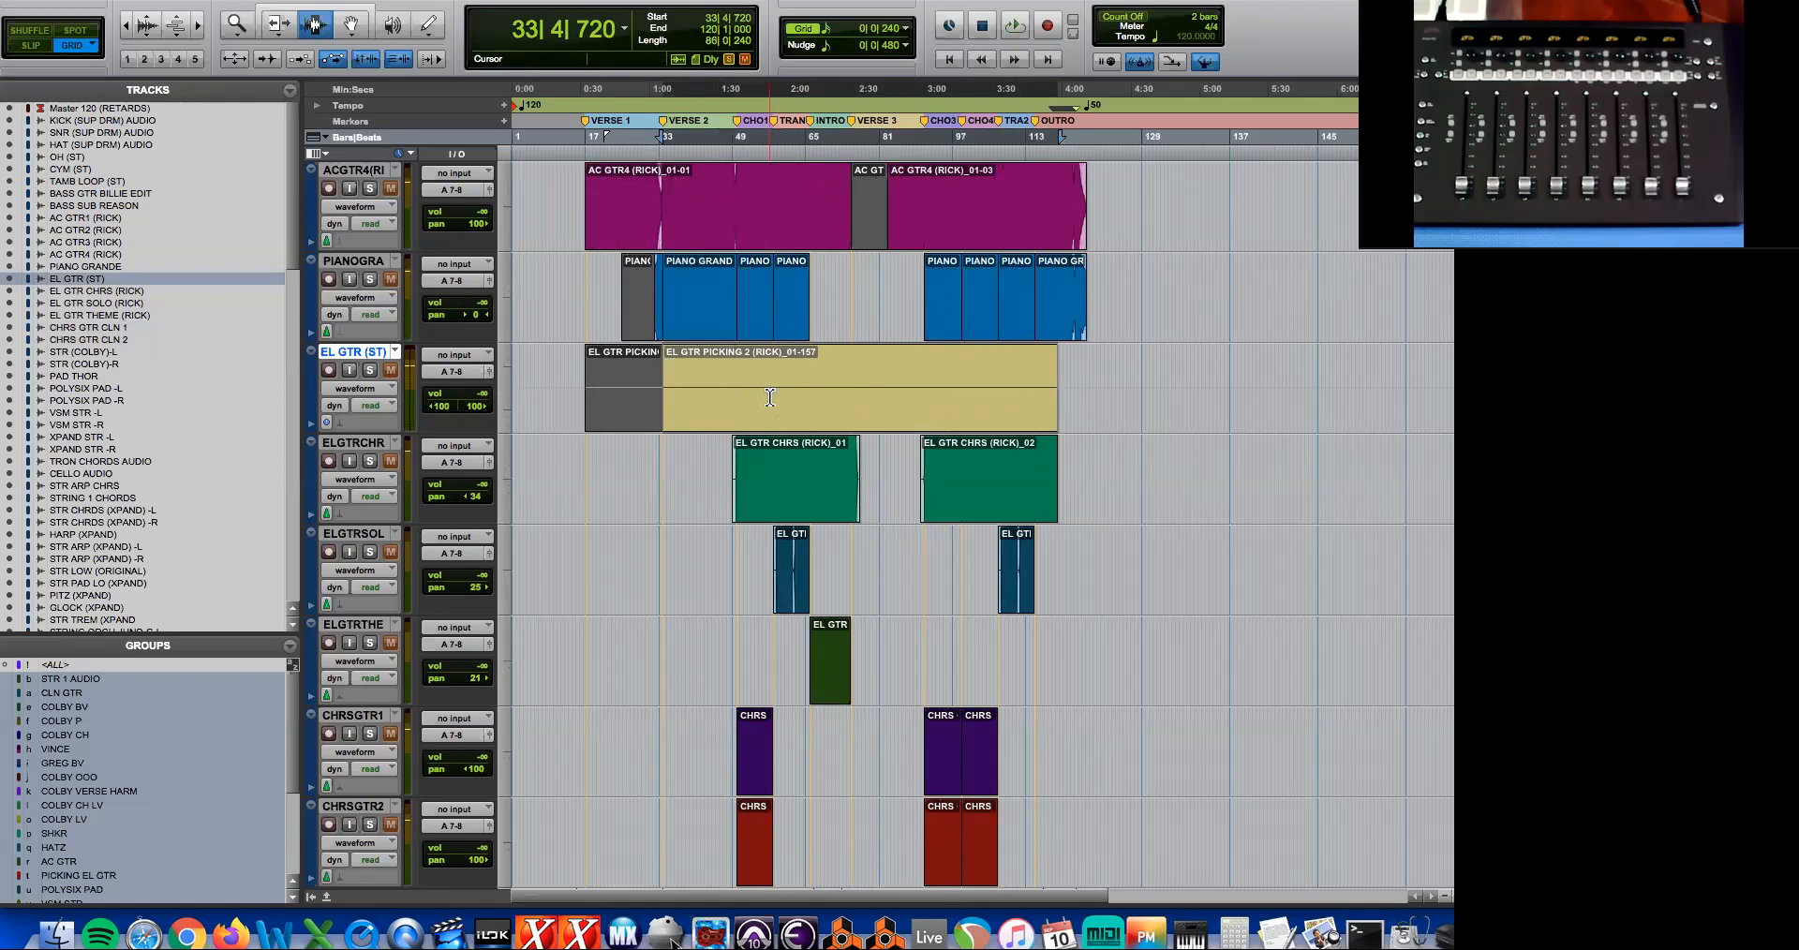
{"action": "key", "text": "super+alt+bracketleft"}
{"action": "key", "text": "super+alt+bracketleft"}
{"action": "key", "text": "super+alt+bracketleft"}
{"action": "key", "text": "super+alt+bracketleft"}
{"action": "key", "text": "super+alt+bracketleft"}
{"action": "key", "text": "super+alt+bracketleft"}
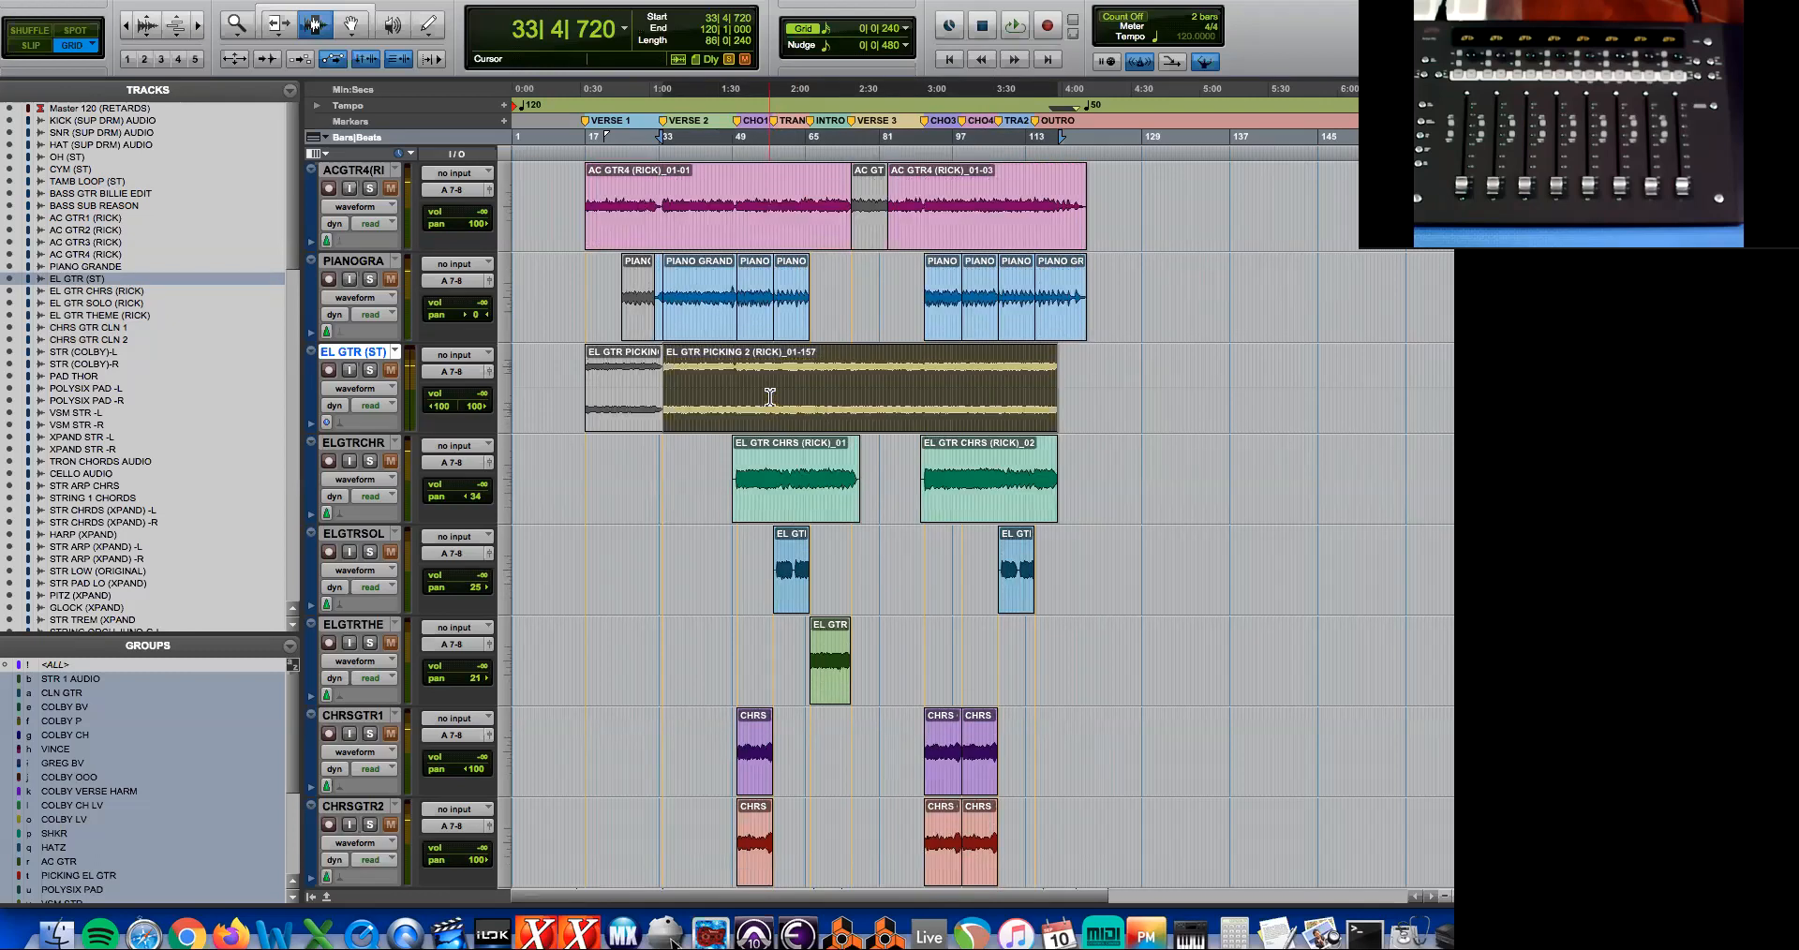
- Open the AudioSuite Gain plug-in for the selected EL GTR PICKING 2 clip
{"action": "left_click", "coordinate": [362, 0]}
{"action": "mouse_move", "coordinate": [427, 1]}
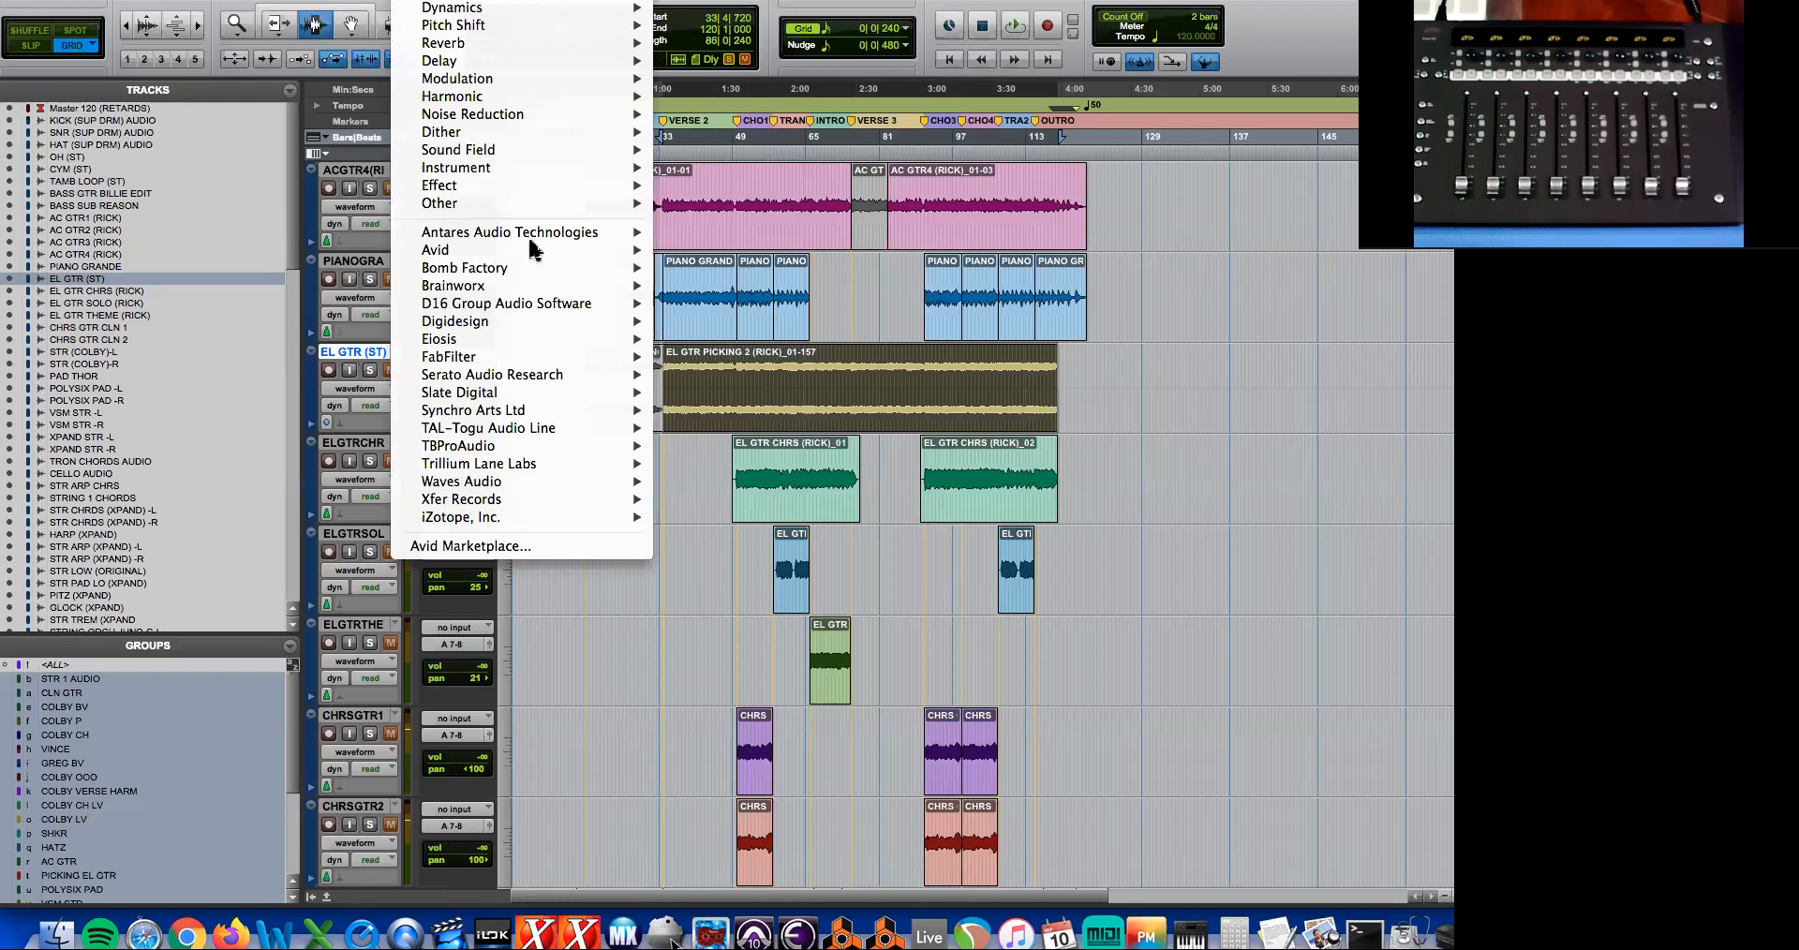
{"action": "mouse_move", "coordinate": [531, 203]}
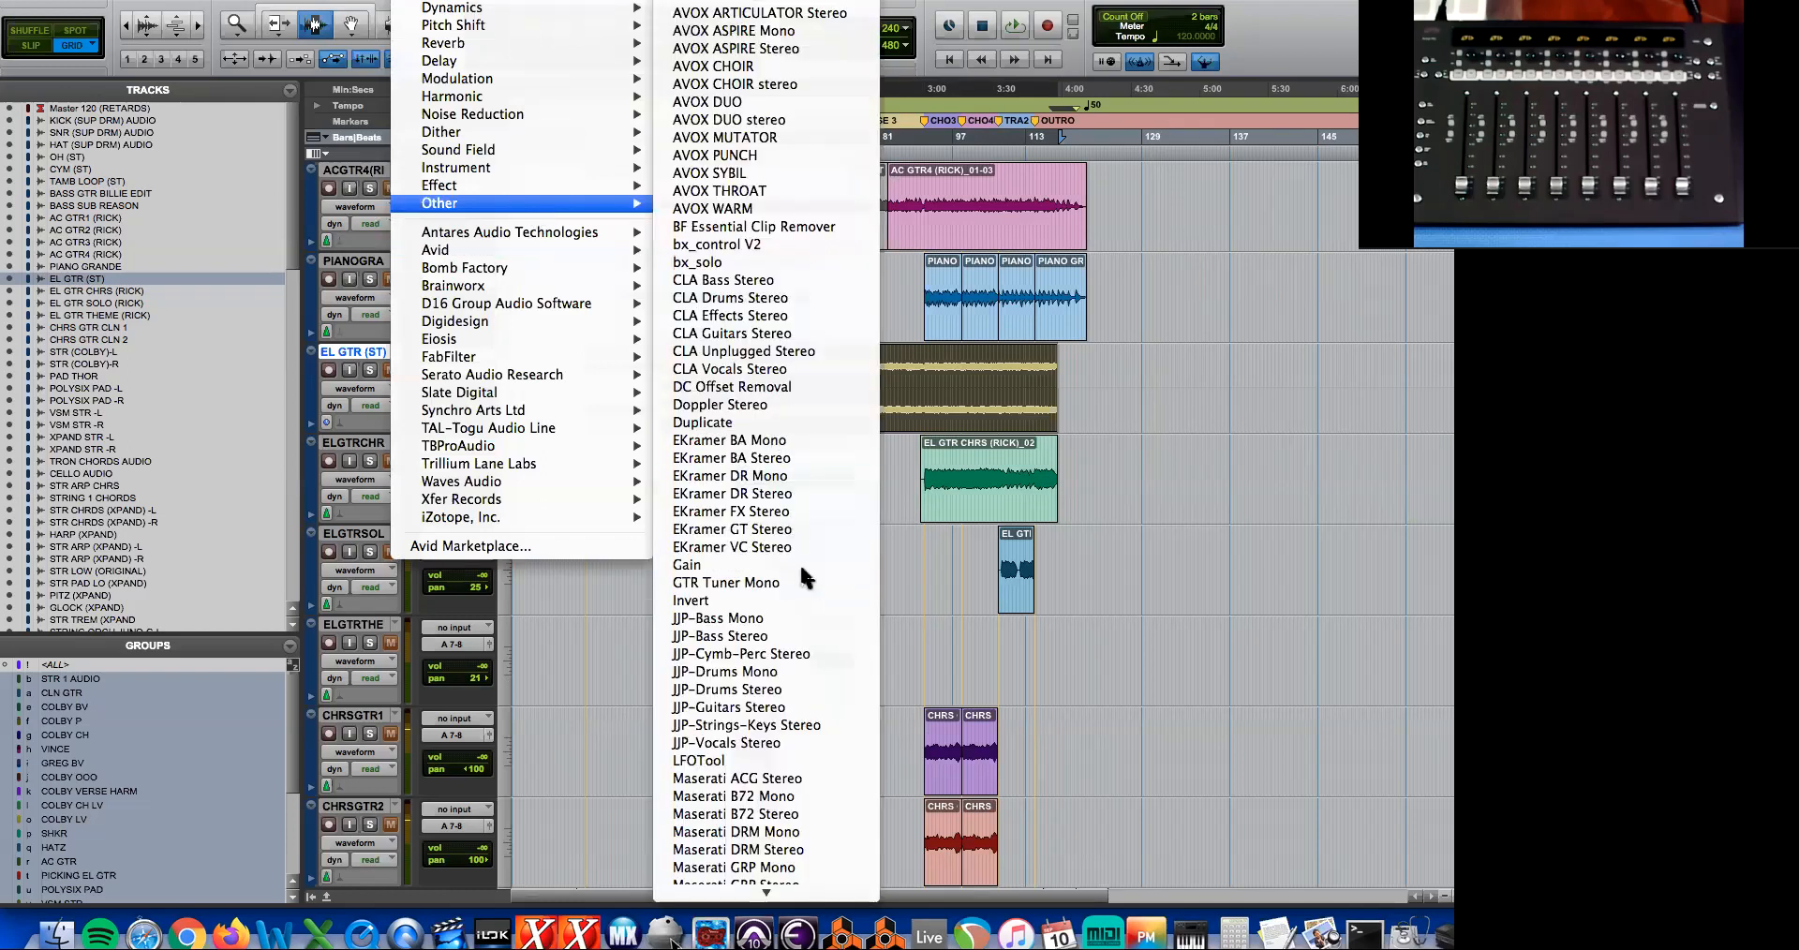
{"action": "left_click", "coordinate": [803, 567]}
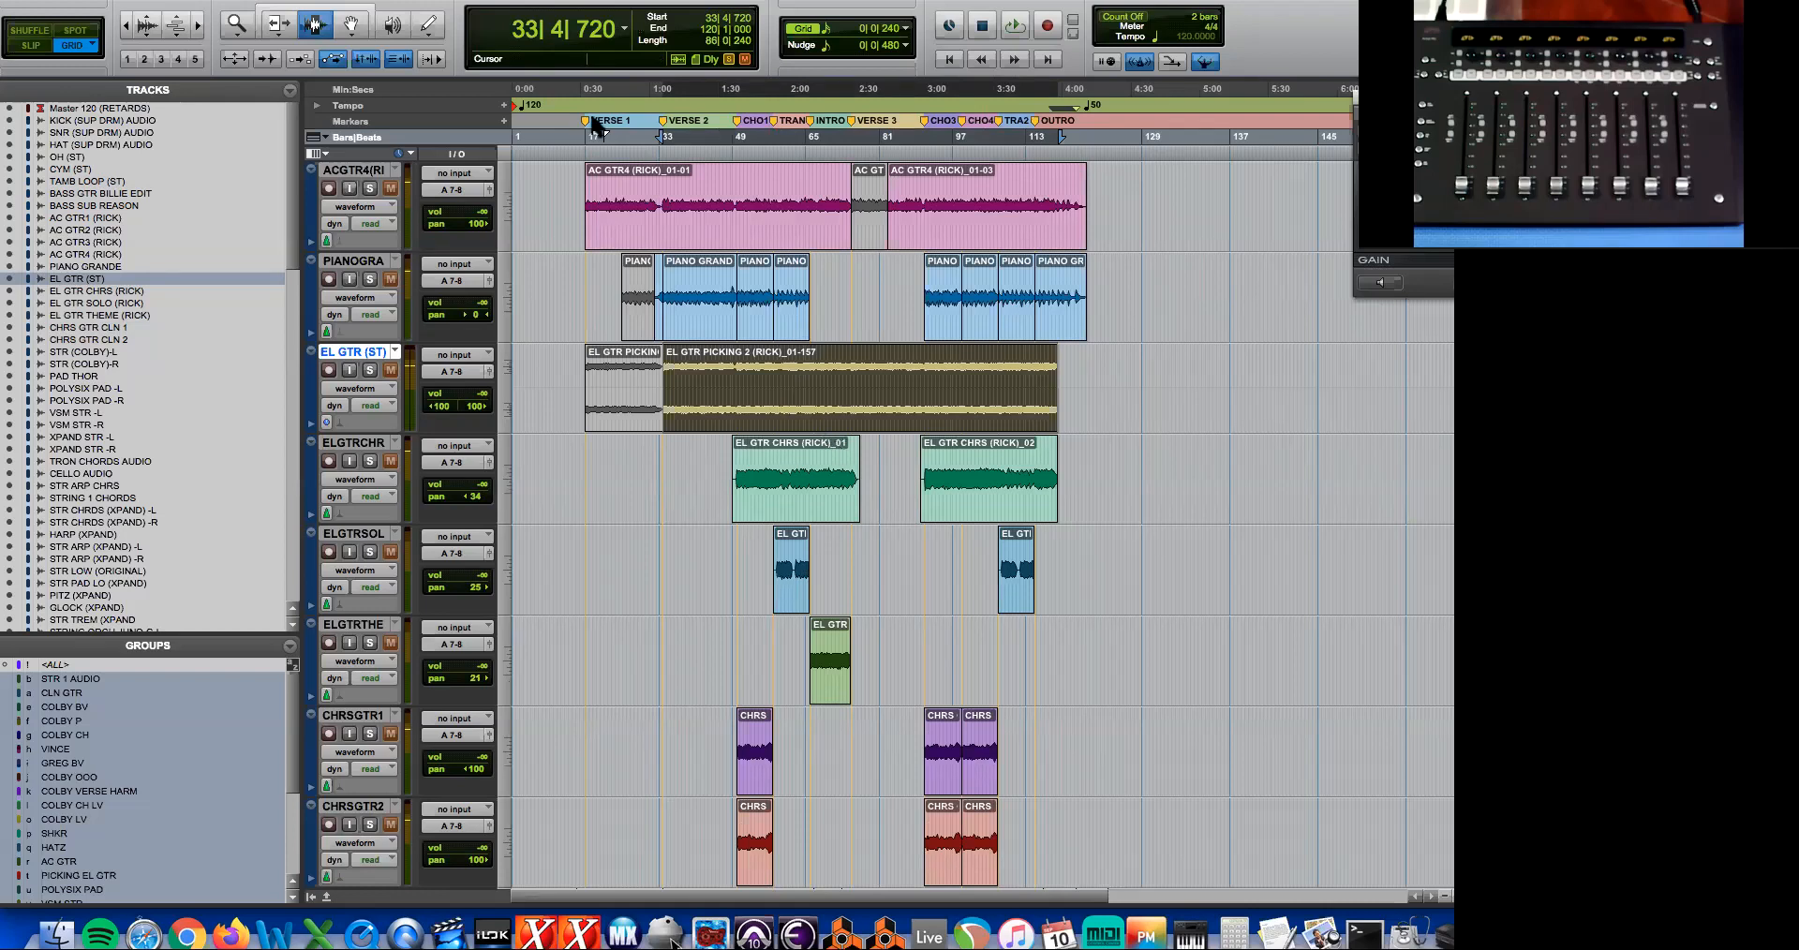
{"action": "left_click", "coordinate": [426, 1]}
{"action": "mouse_move", "coordinate": [468, 206]}
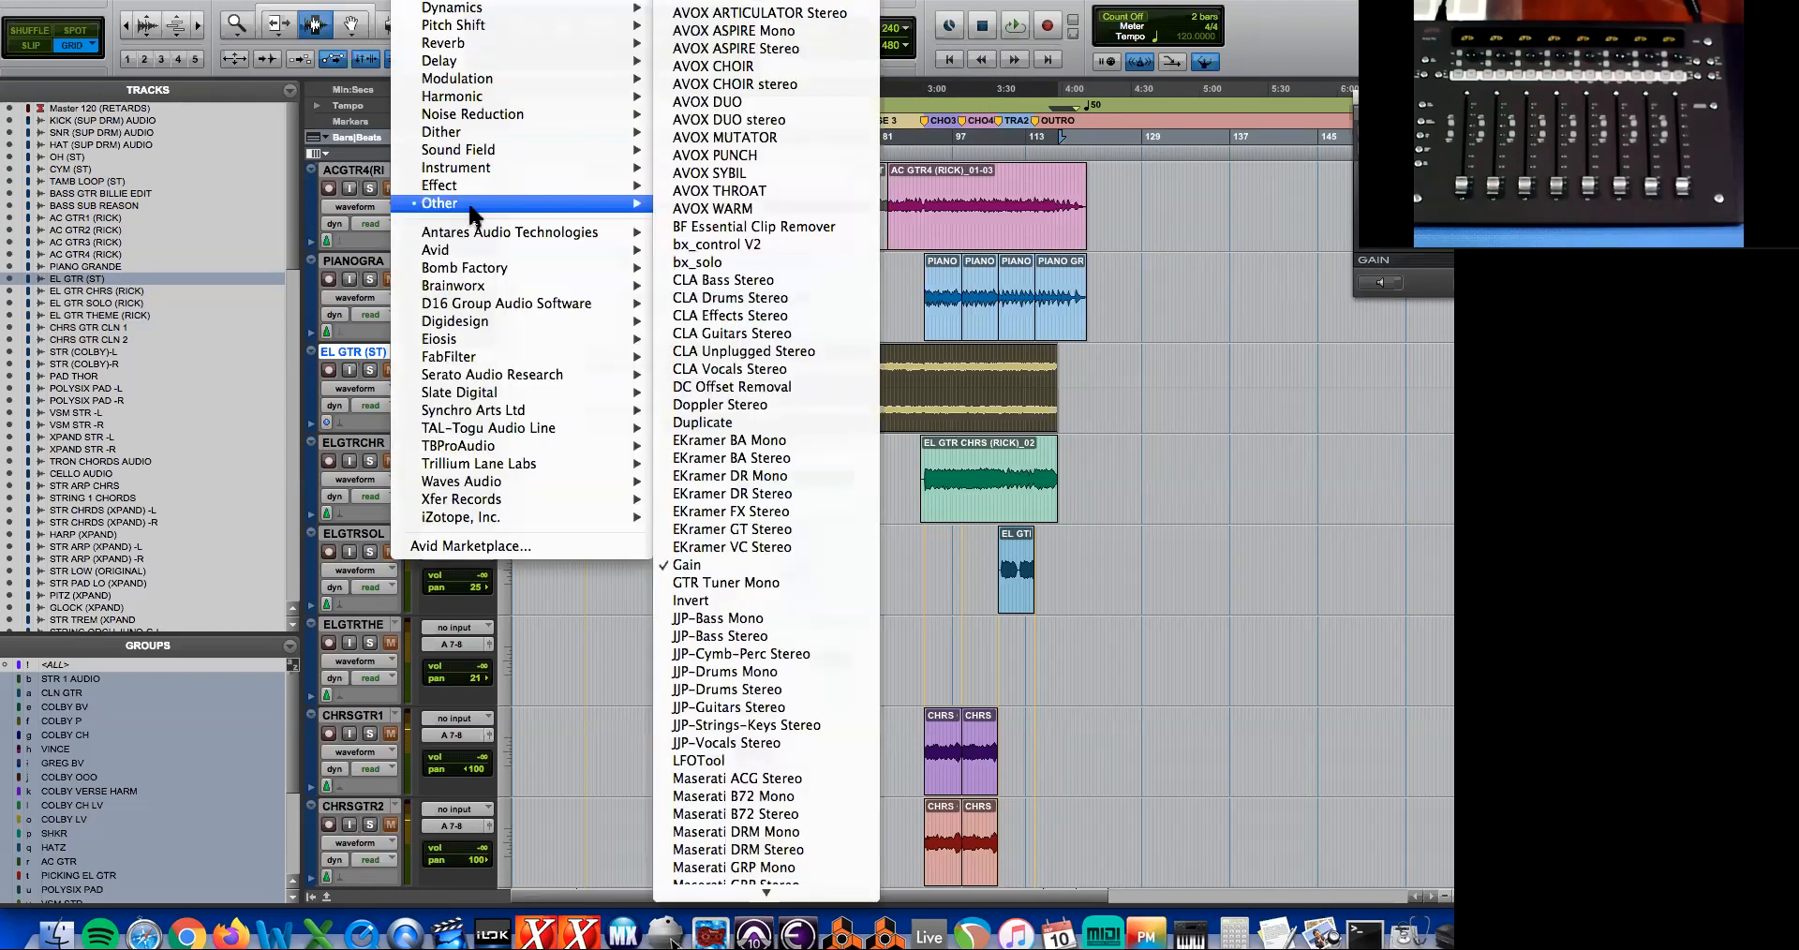
{"action": "left_click", "coordinate": [767, 562]}
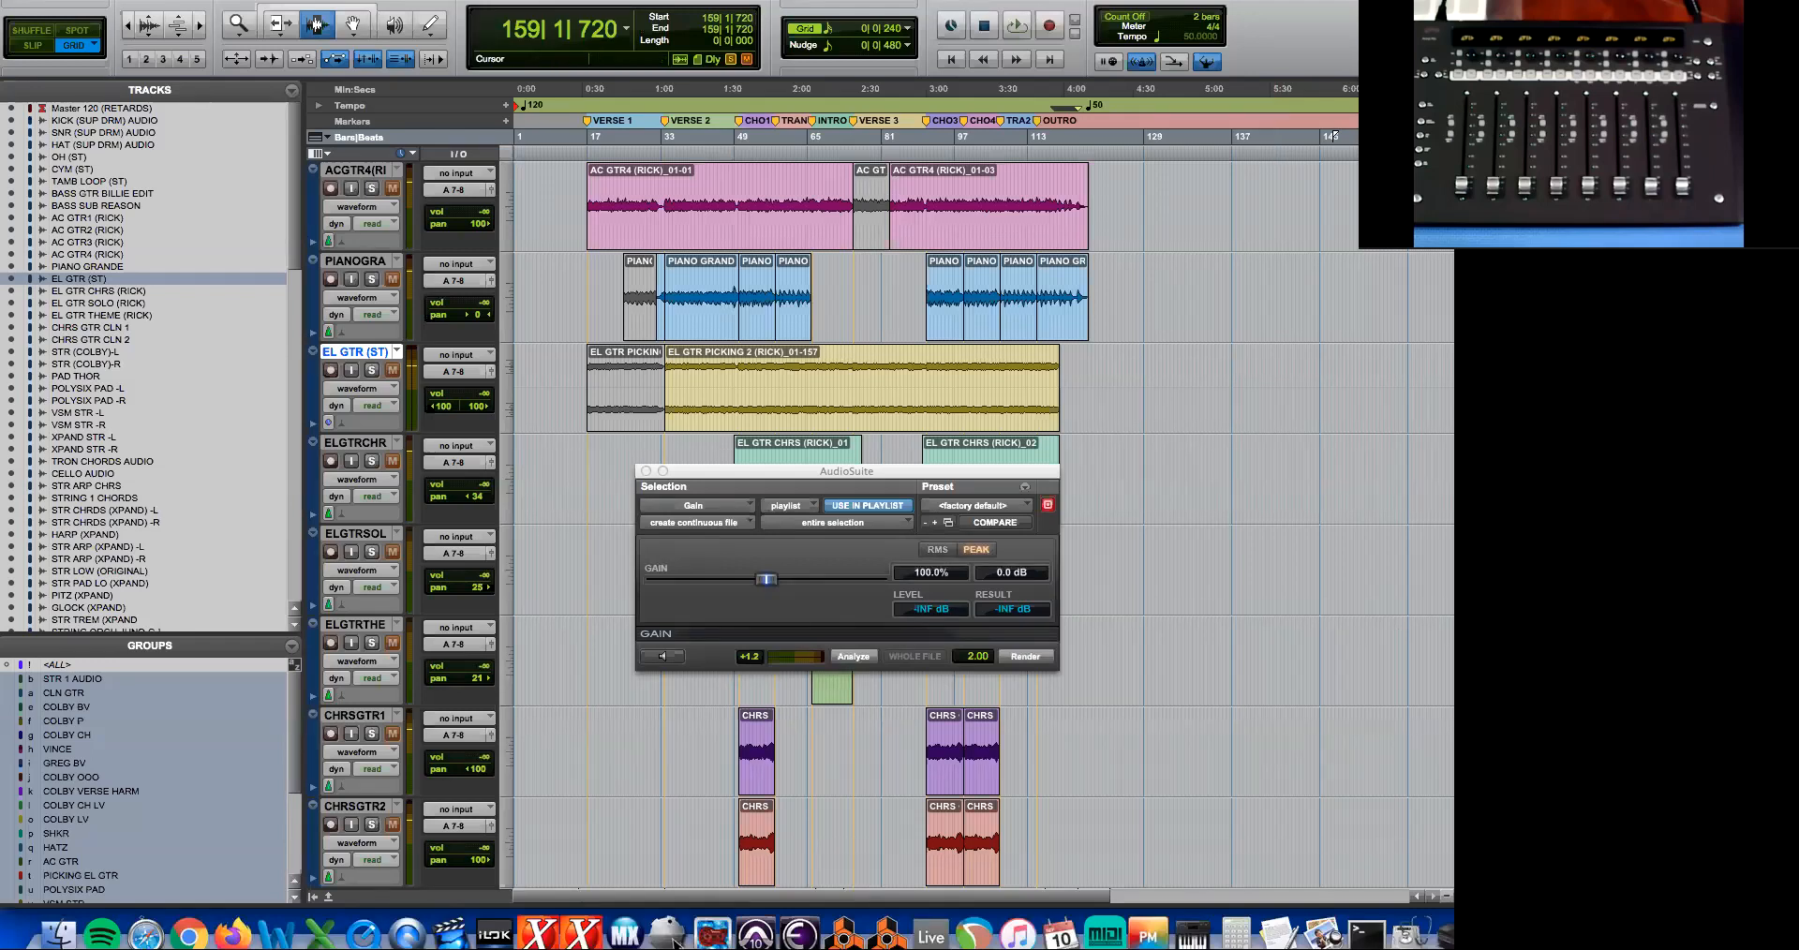
- Select the unmuted EL GTR PICKING 2 clip and analyze its peak level with the Gain plug-in
{"action": "scroll", "coordinate": [1280, 515], "scroll_direction": "down", "scroll_amount": 8}
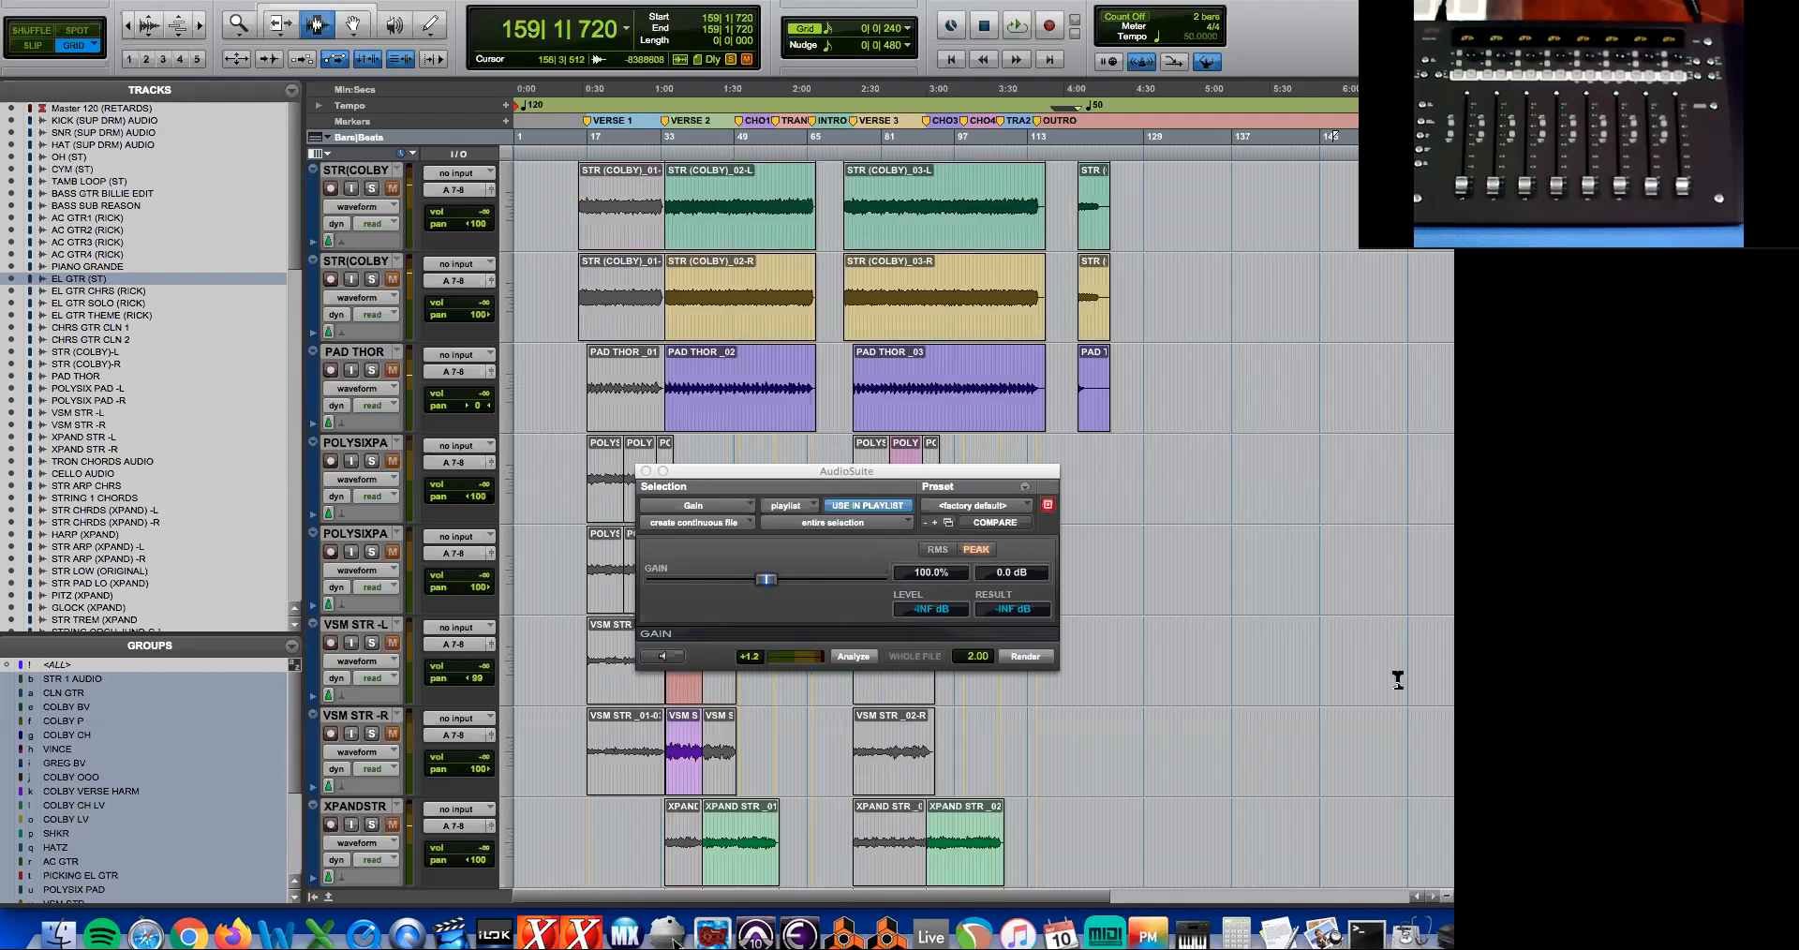
{"action": "left_click", "coordinate": [1452, 675]}
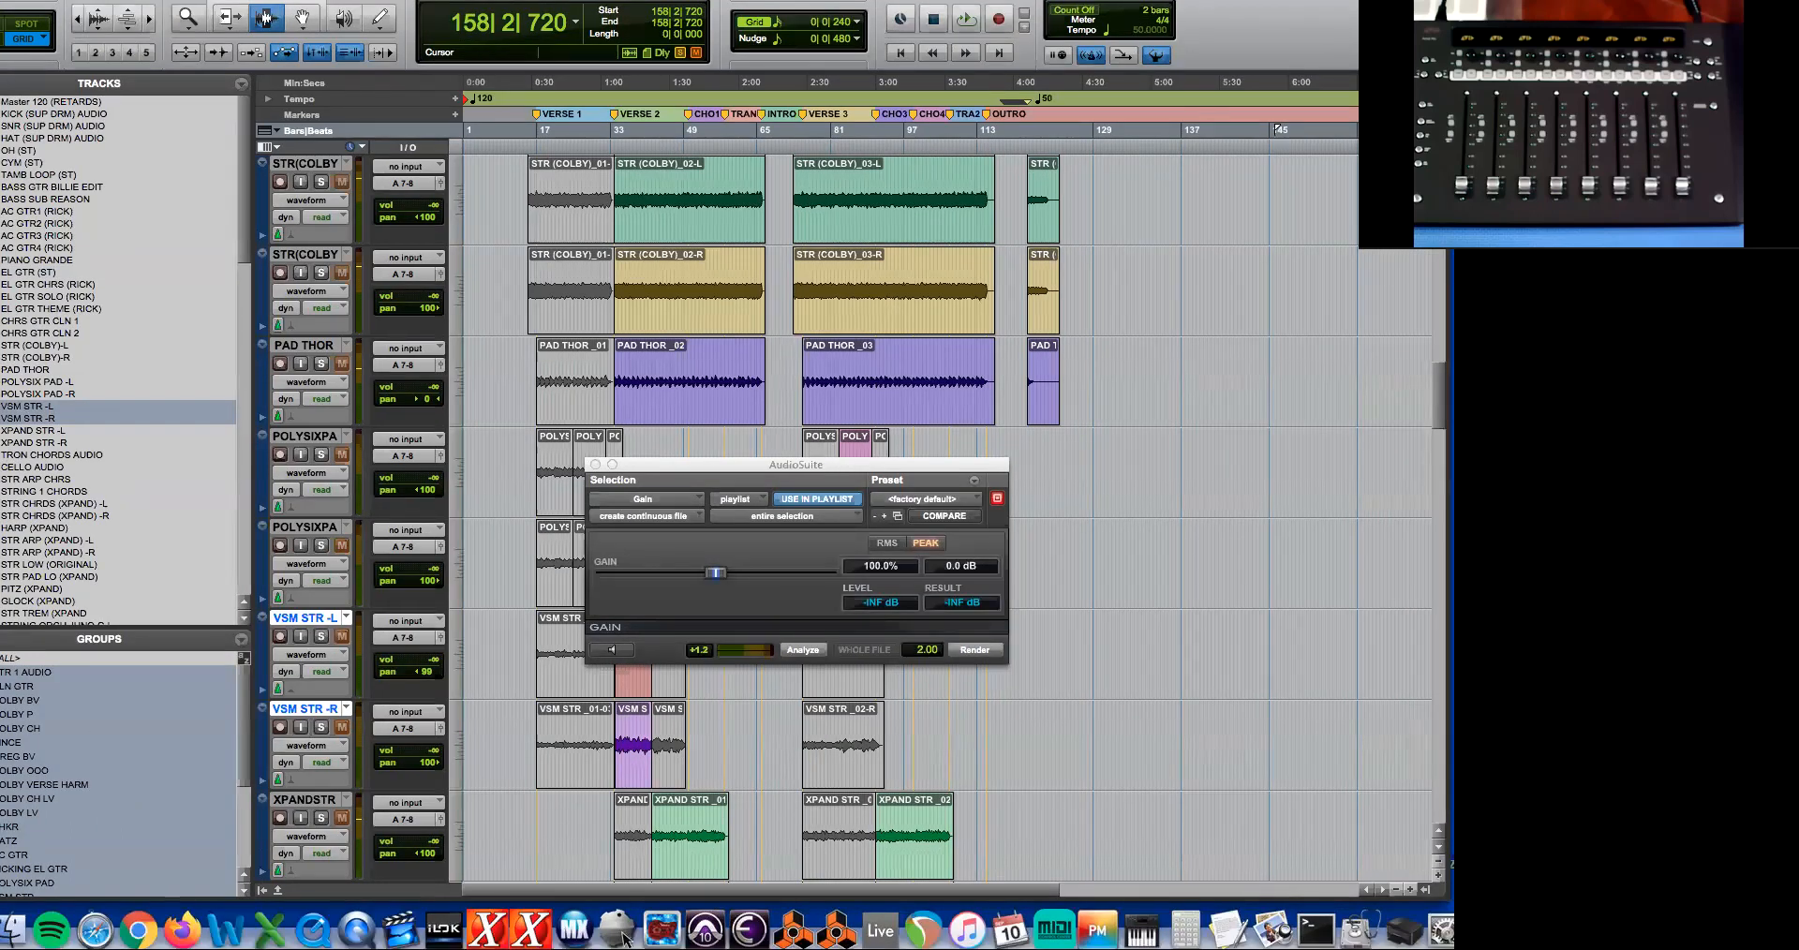
{"action": "key", "text": "Page_Down"}
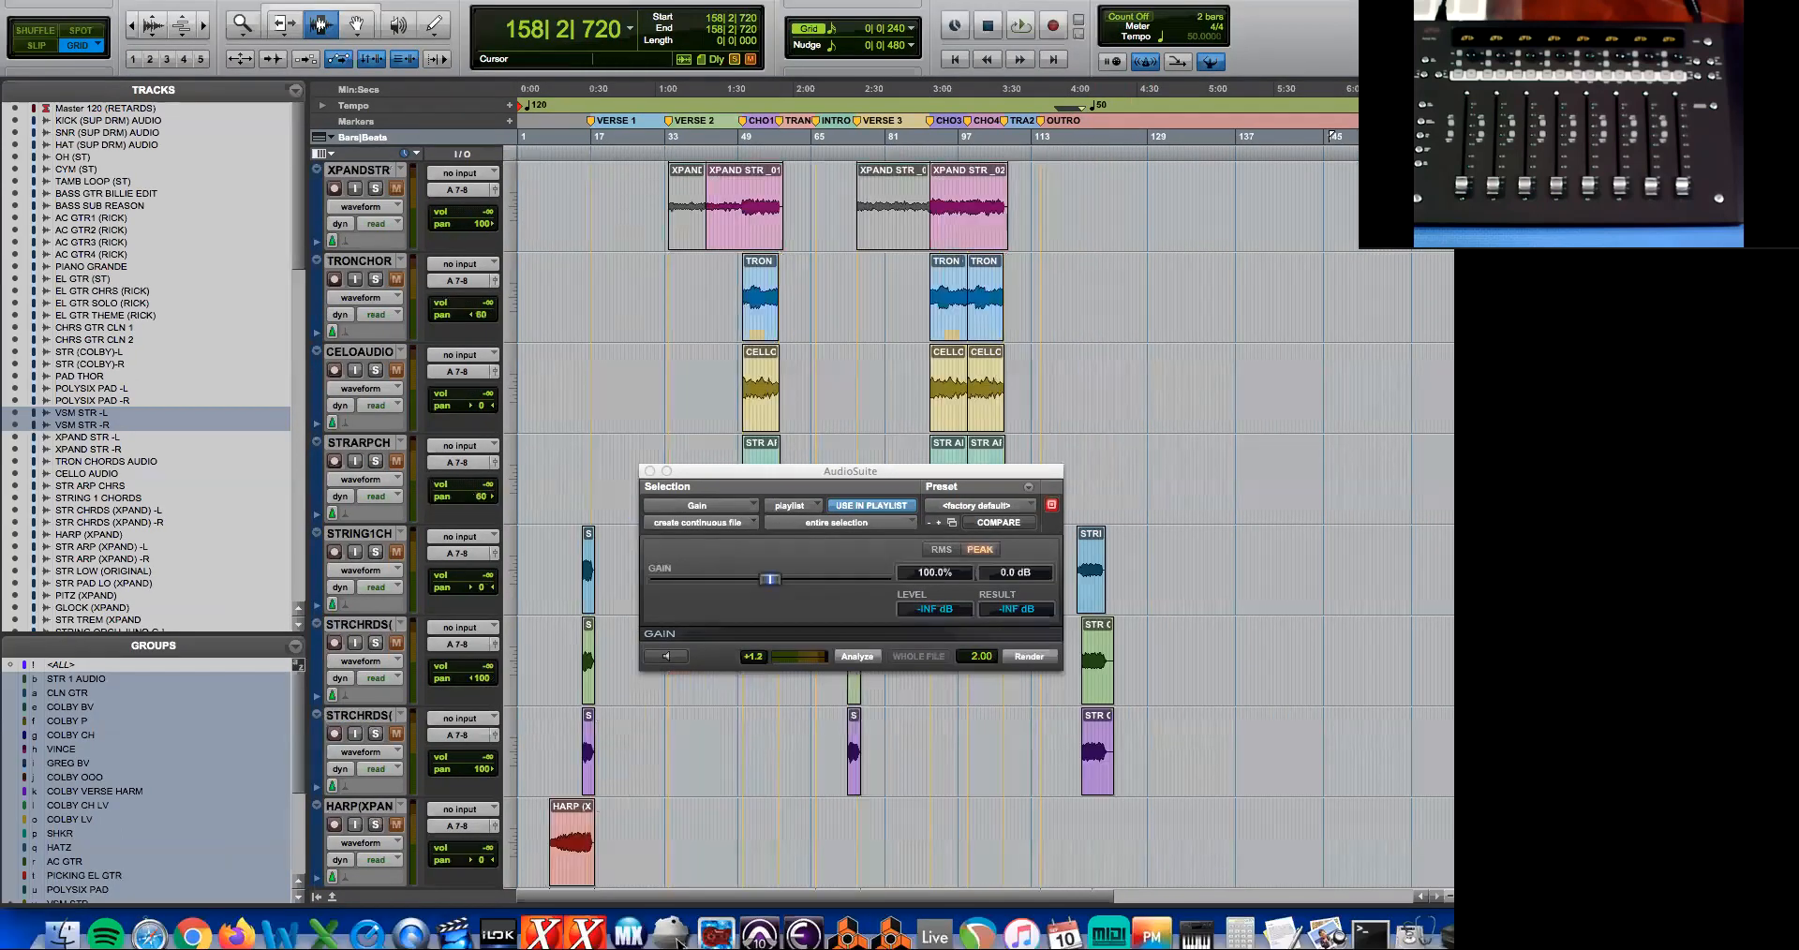
{"action": "key", "text": "super+equal"}
{"action": "left_click_drag", "start_coordinate": [891, 476], "coordinate": [867, 564]}
{"action": "key", "text": "super+equal"}
{"action": "scroll", "coordinate": [1159, 447], "scroll_direction": "up", "scroll_amount": 1}
{"action": "scroll", "coordinate": [687, 485], "scroll_direction": "up", "scroll_amount": 15}
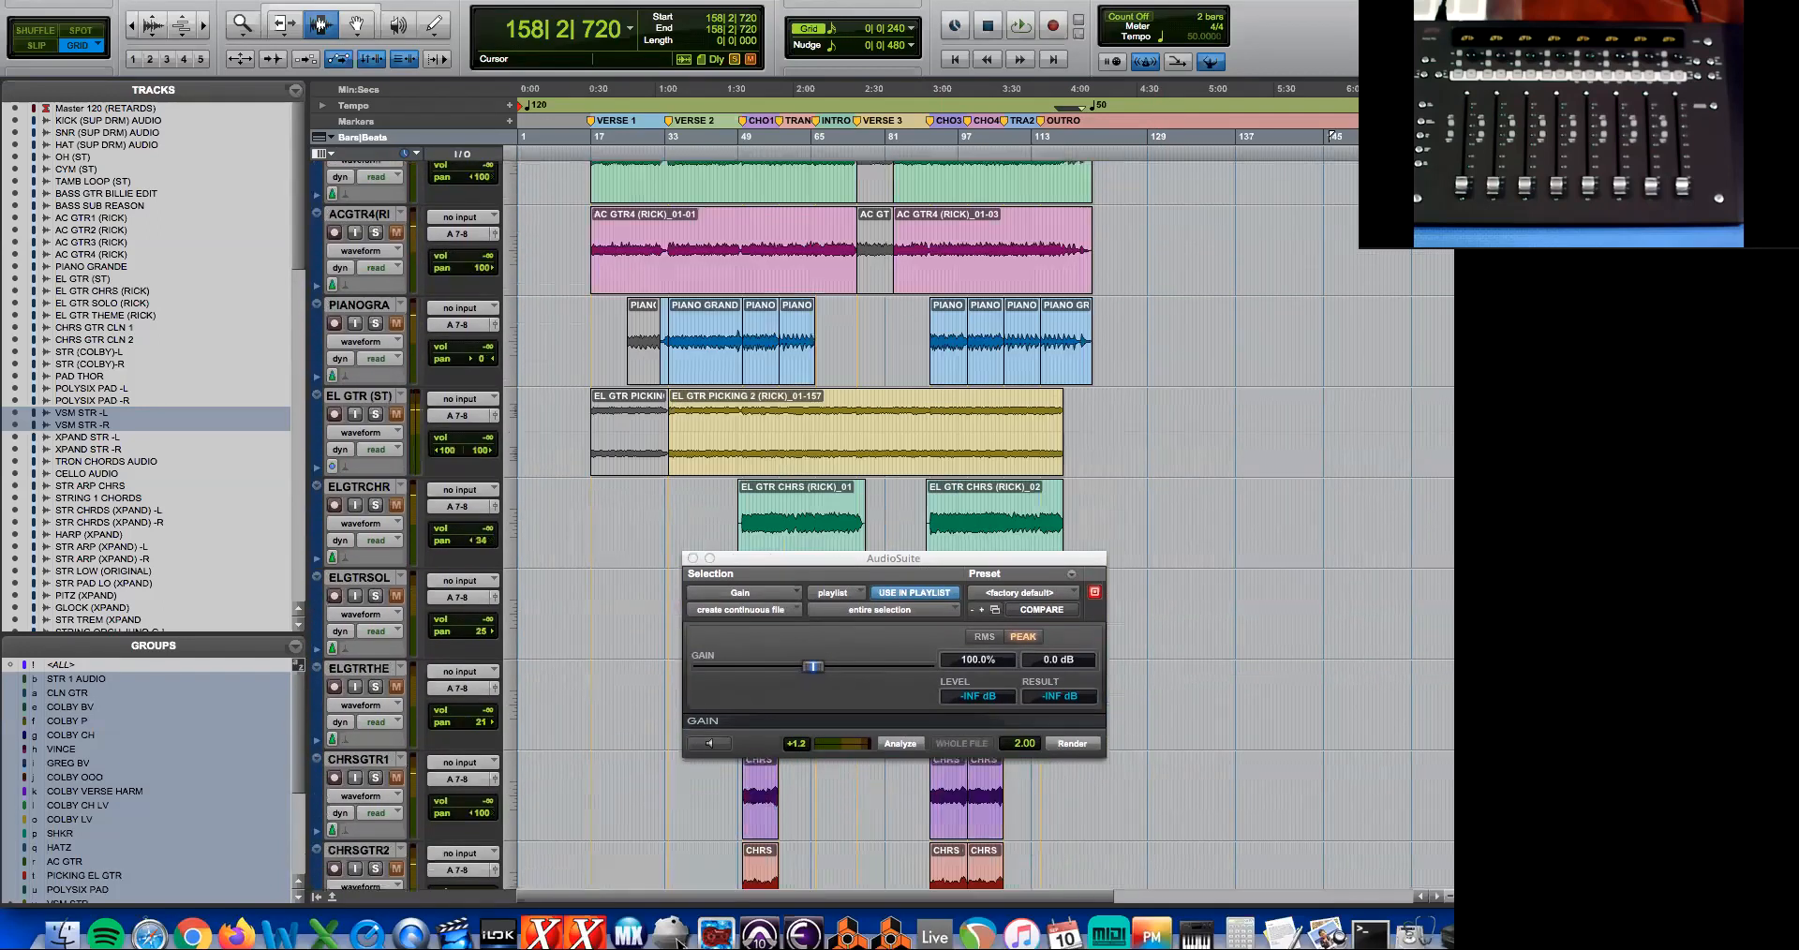
{"action": "double_click", "coordinate": [727, 482]}
{"action": "left_click", "coordinate": [905, 744]}
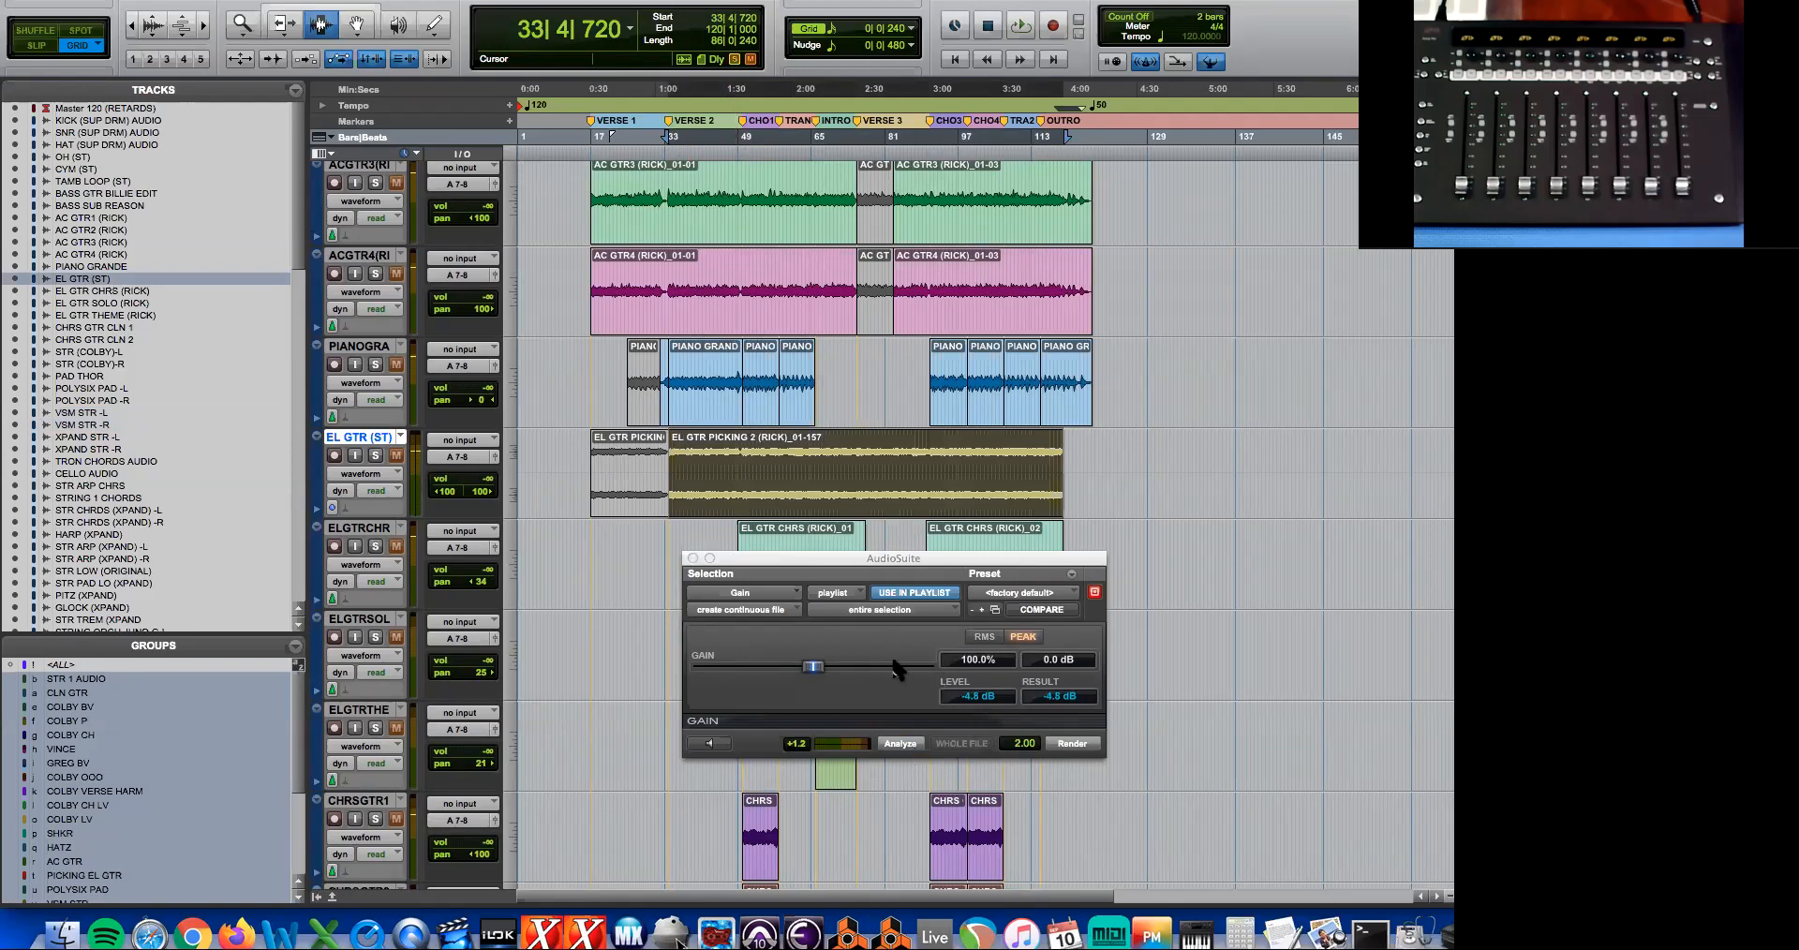
- Select the Chorus 3 and Chorus 4 clips on both clean chorus guitar tracks and analyze their peak level
{"action": "scroll", "coordinate": [813, 536], "scroll_direction": "up", "scroll_amount": 5}
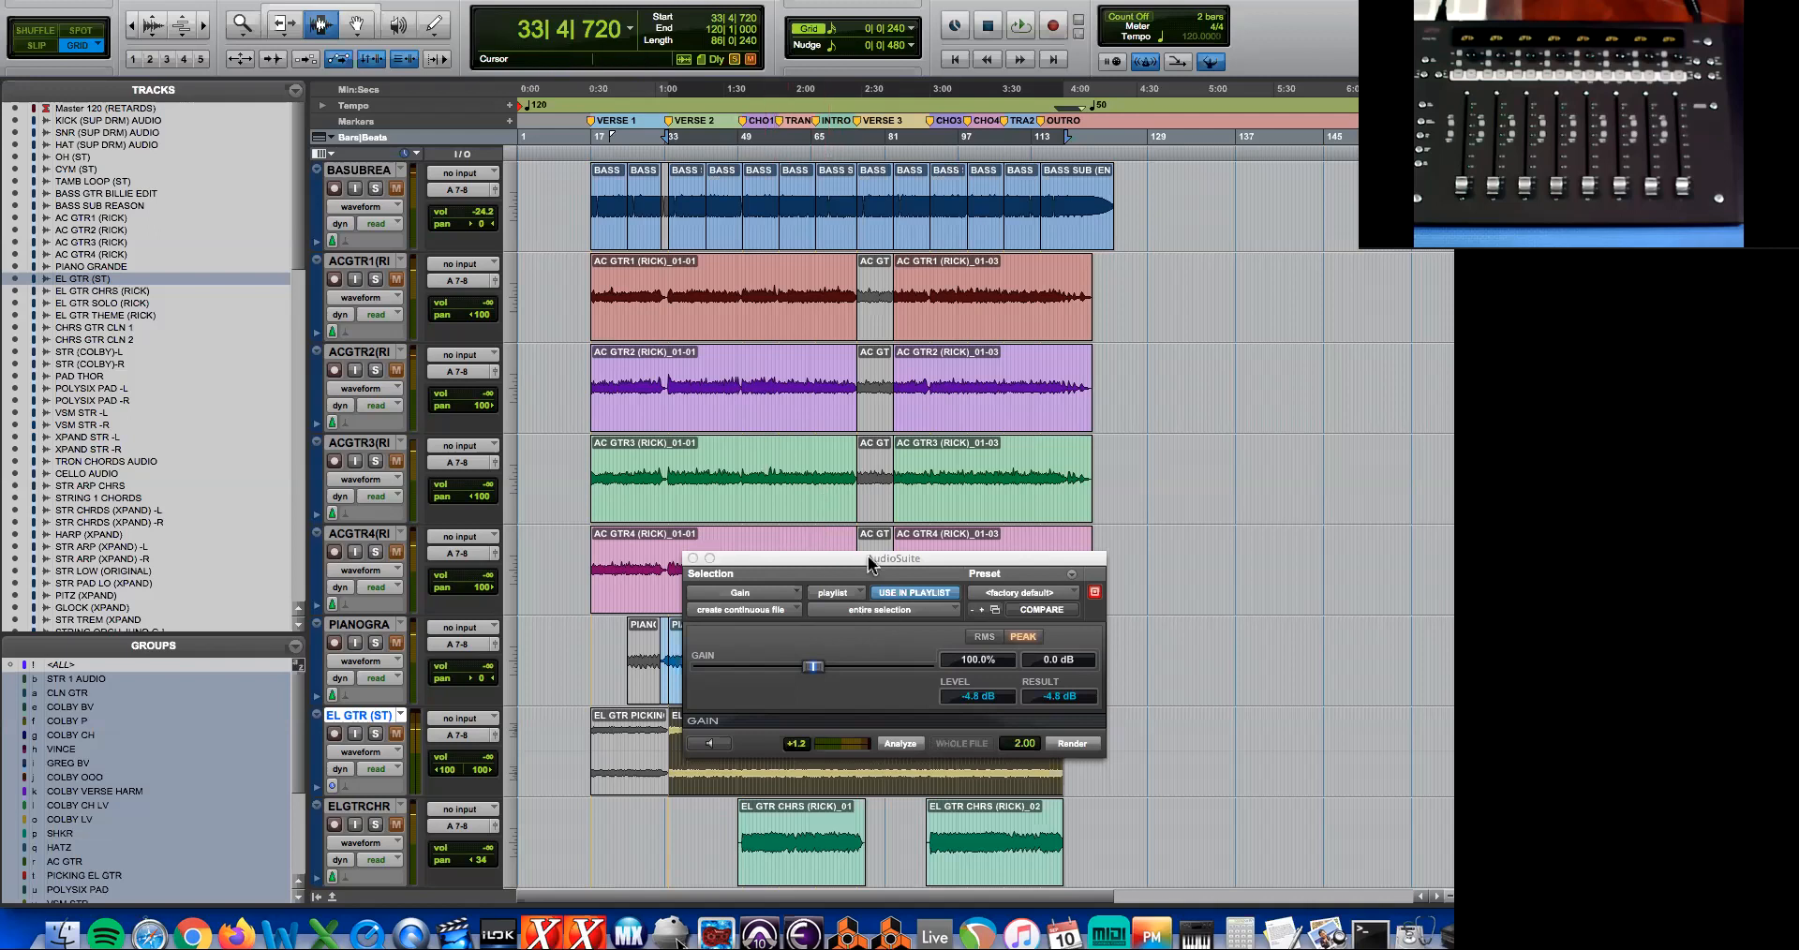
{"action": "left_click_drag", "start_coordinate": [872, 560], "coordinate": [862, 408]}
{"action": "scroll", "coordinate": [867, 703], "scroll_direction": "down", "scroll_amount": 3}
{"action": "left_click_drag", "start_coordinate": [702, 410], "coordinate": [304, 427]}
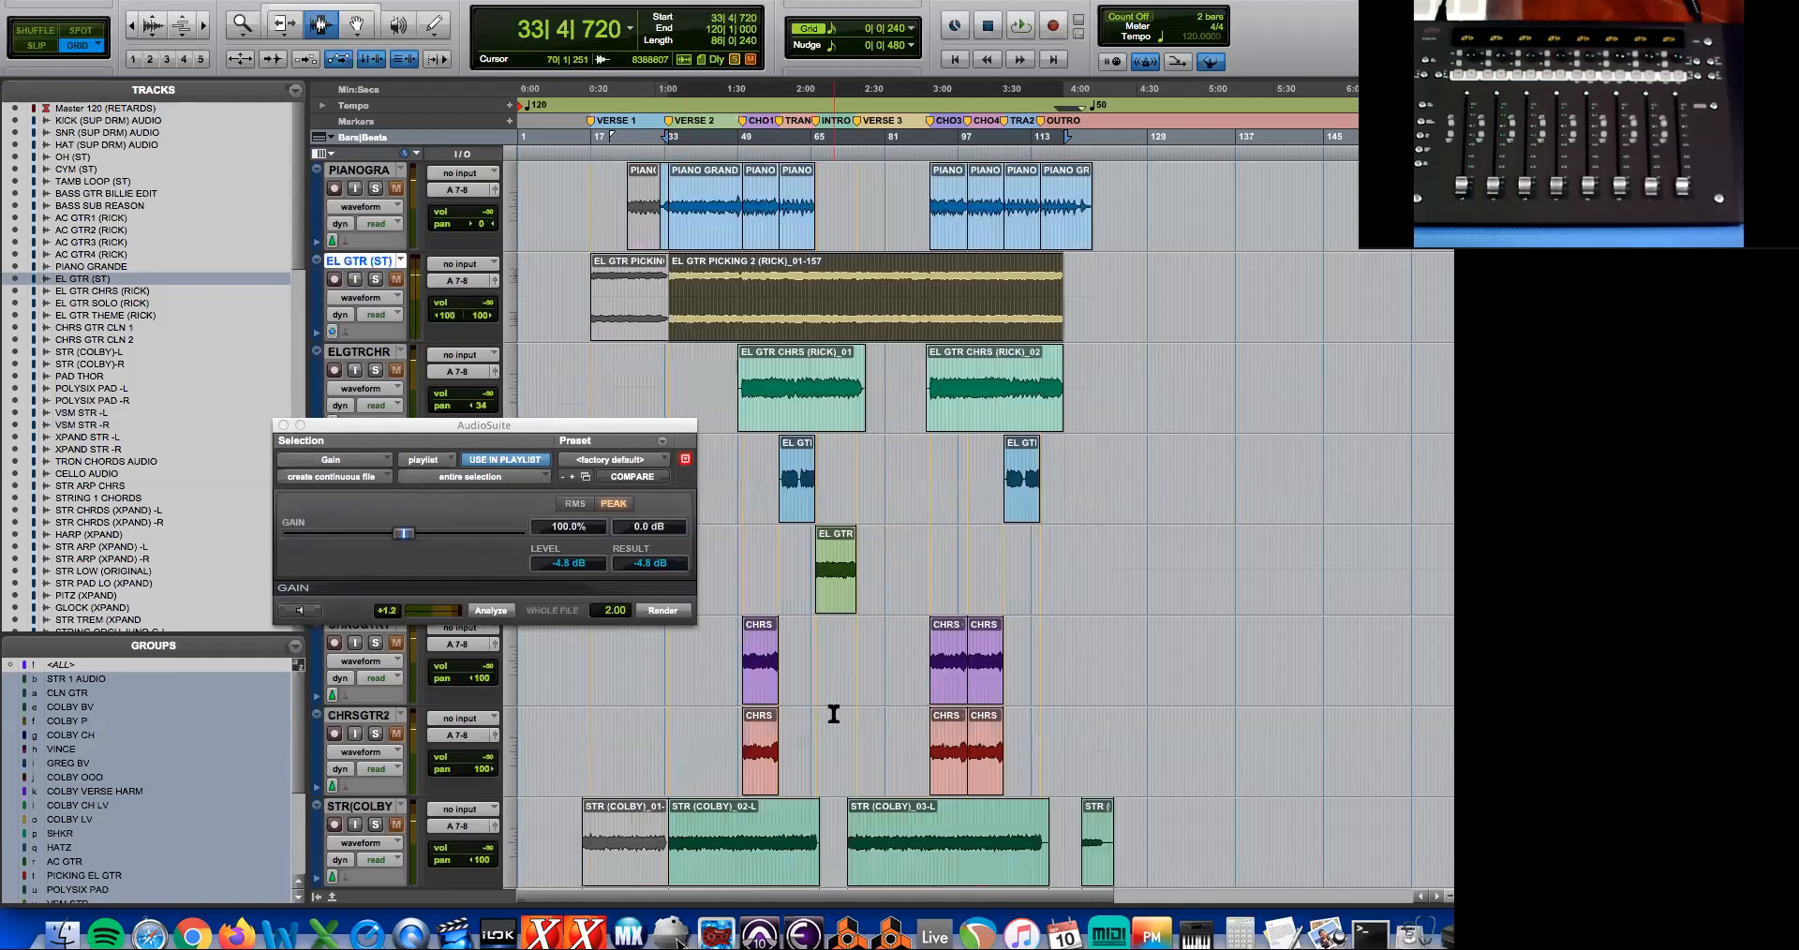
{"action": "left_click", "coordinate": [956, 674]}
{"action": "left_click_drag", "start_coordinate": [888, 677], "coordinate": [1050, 676]}
{"action": "left_click", "coordinate": [483, 611]}
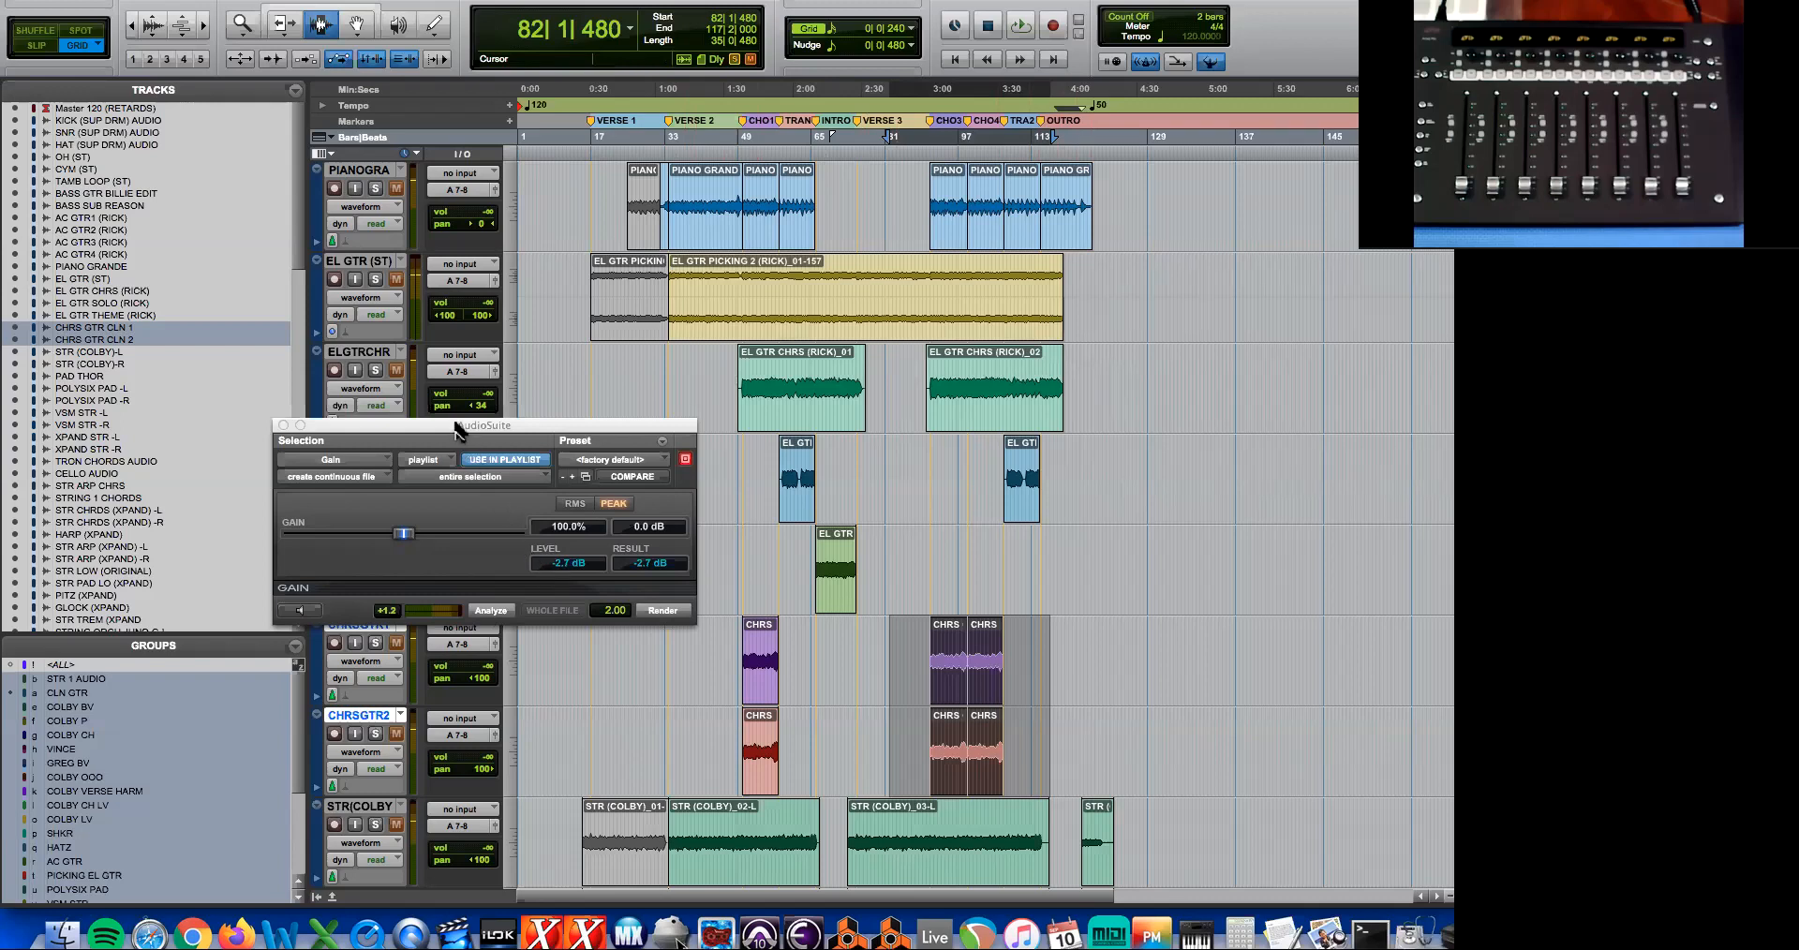
- Move the Gain plug-in window aside, clear the selection, and set both clean chorus guitar faders to -17.8 dB
{"action": "left_click_drag", "start_coordinate": [456, 429], "coordinate": [1524, 370]}
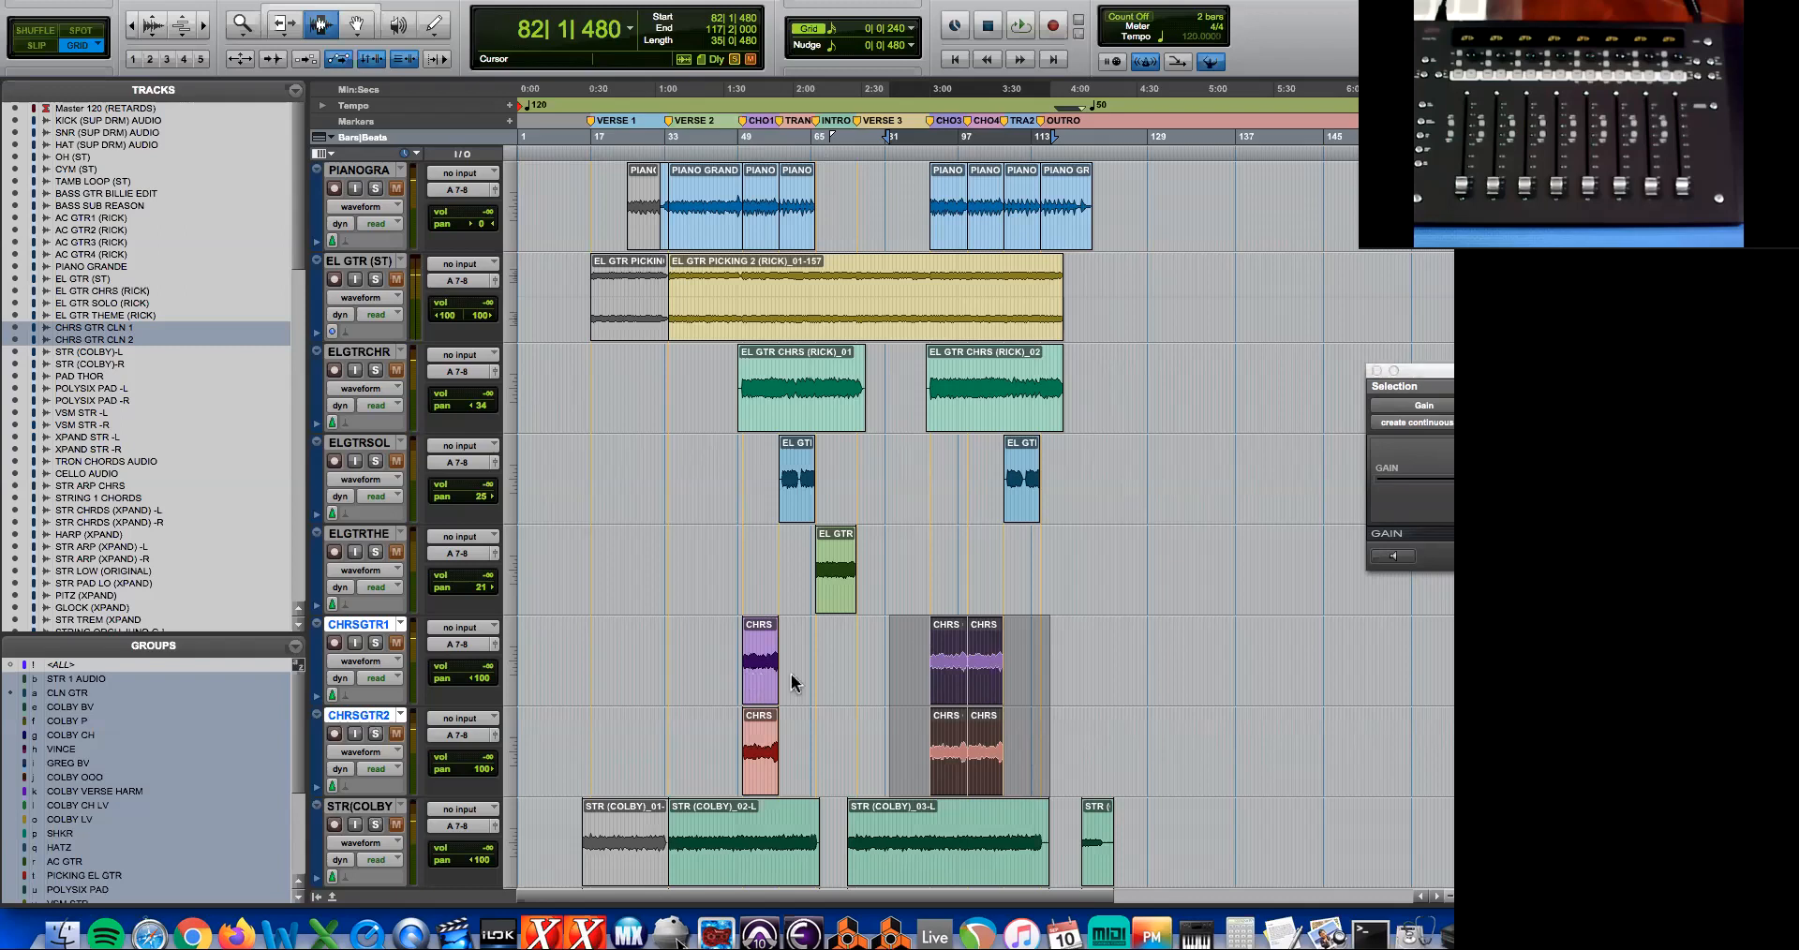
{"action": "left_click", "coordinate": [1340, 137]}
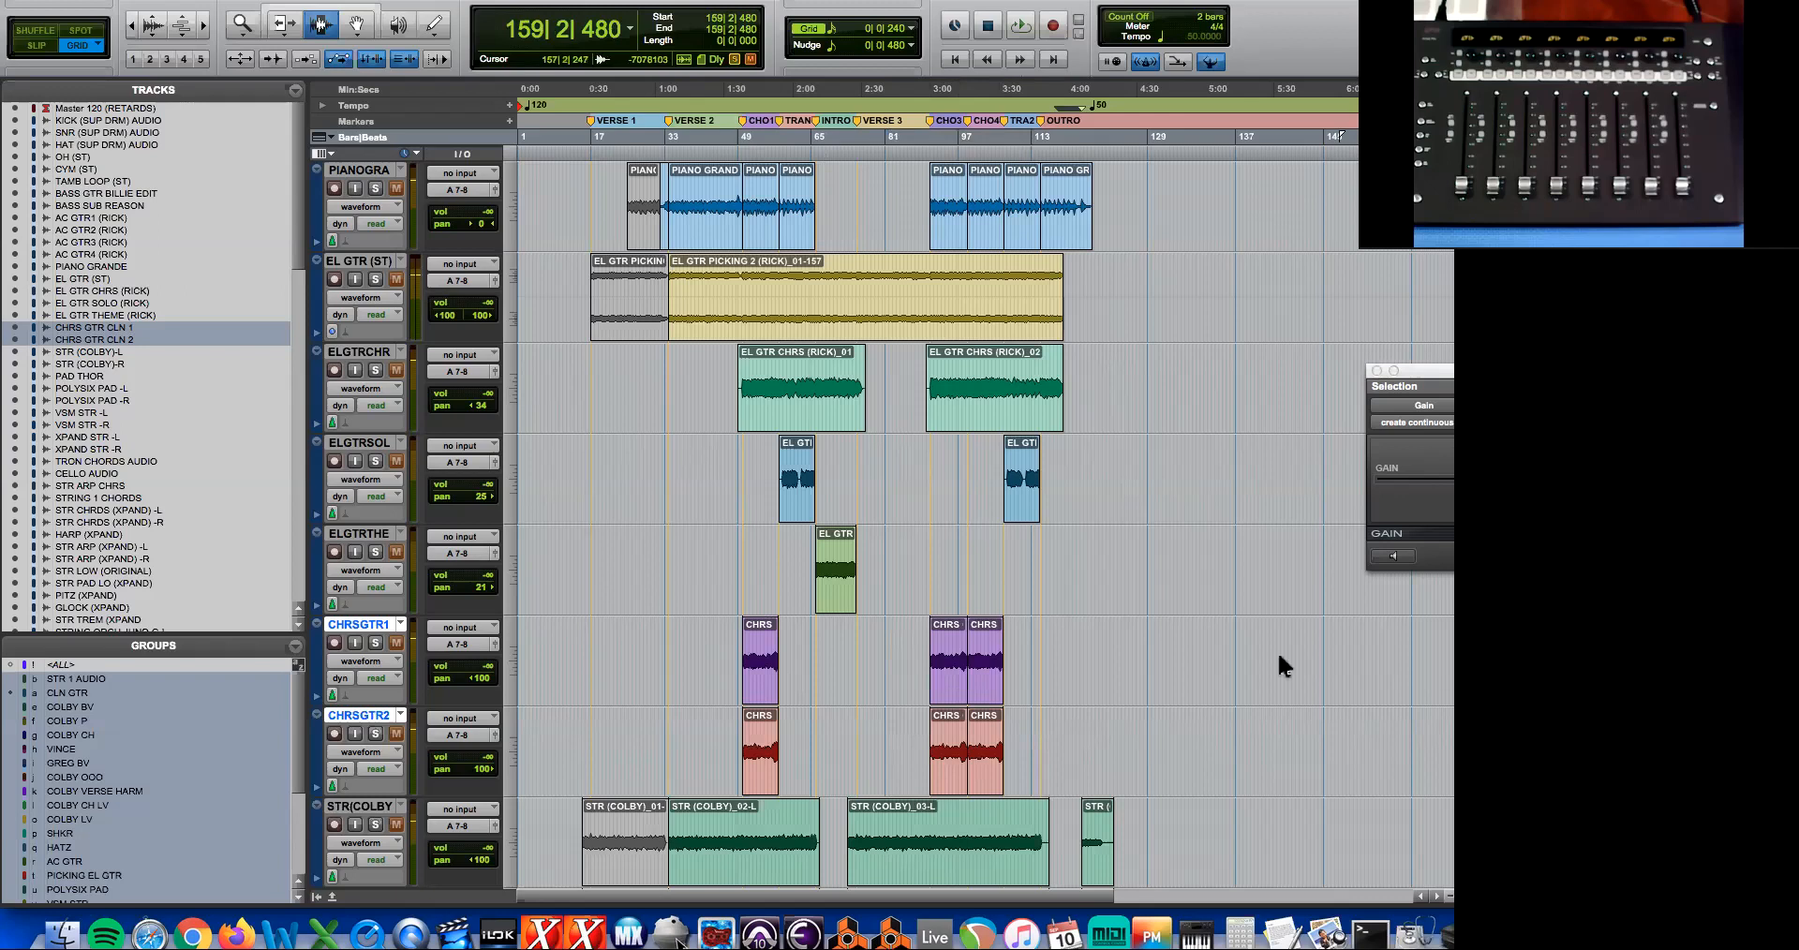
{"action": "key", "text": "super+equal"}
{"action": "key", "text": "super+equal"}
{"action": "key", "text": "super+equal"}
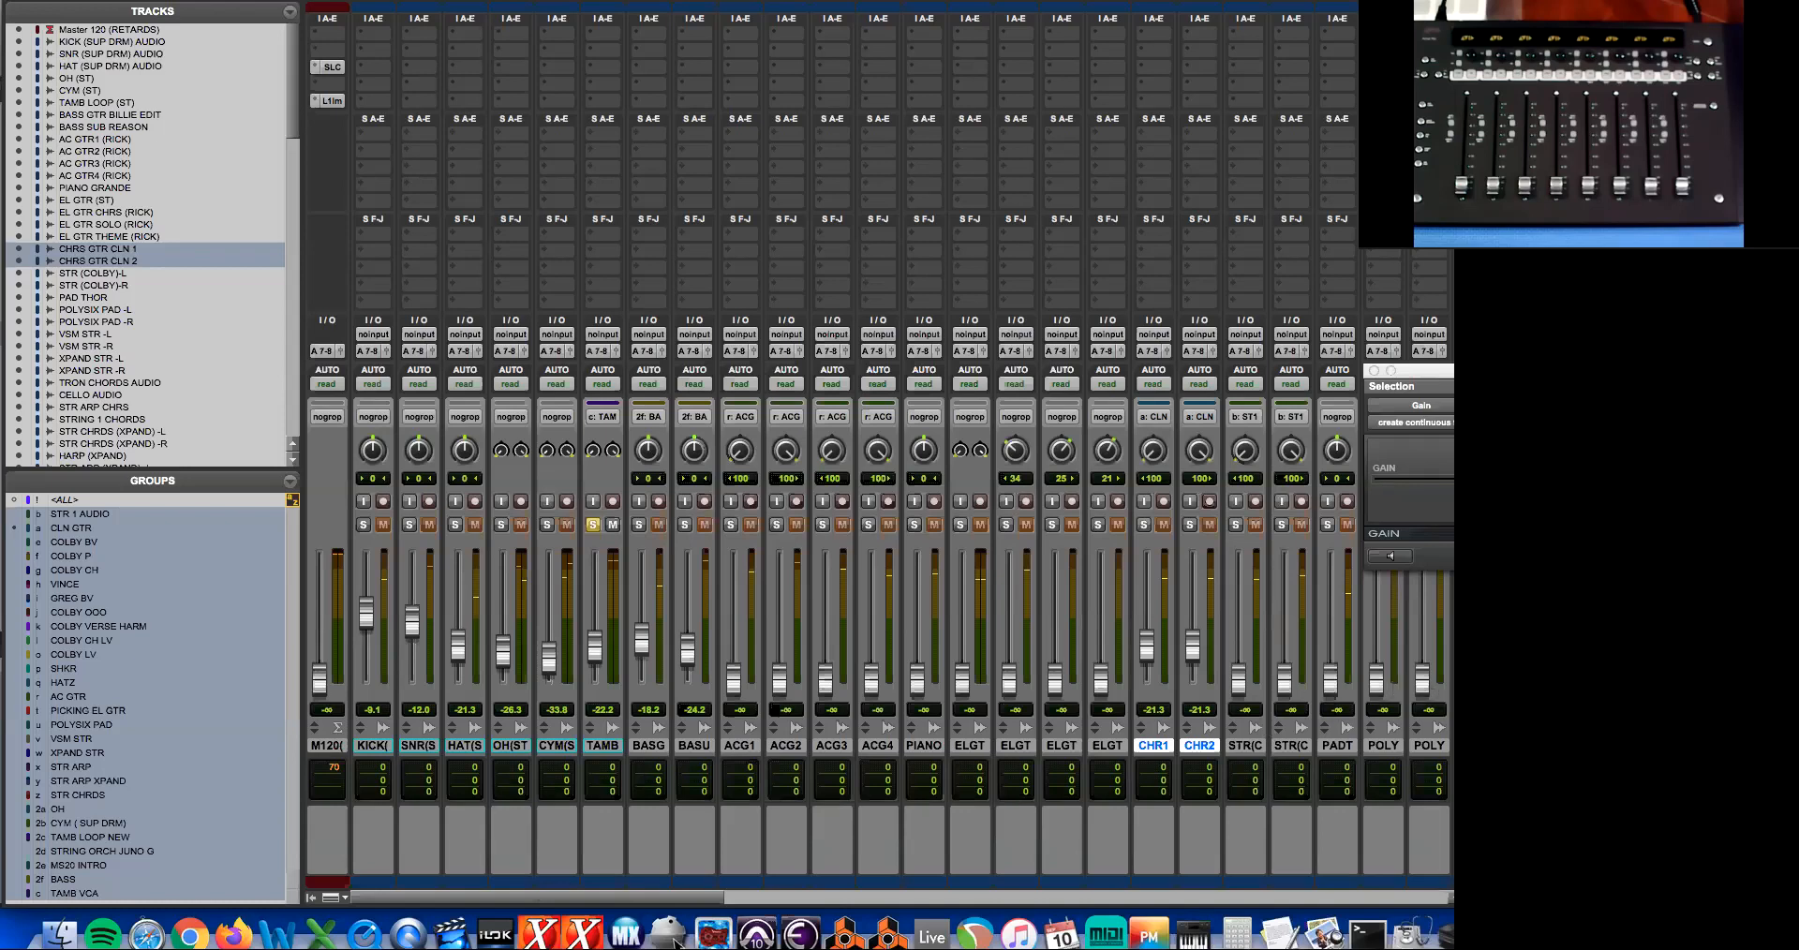
{"action": "key", "text": "super+equal"}
{"action": "key", "text": "super+equal"}
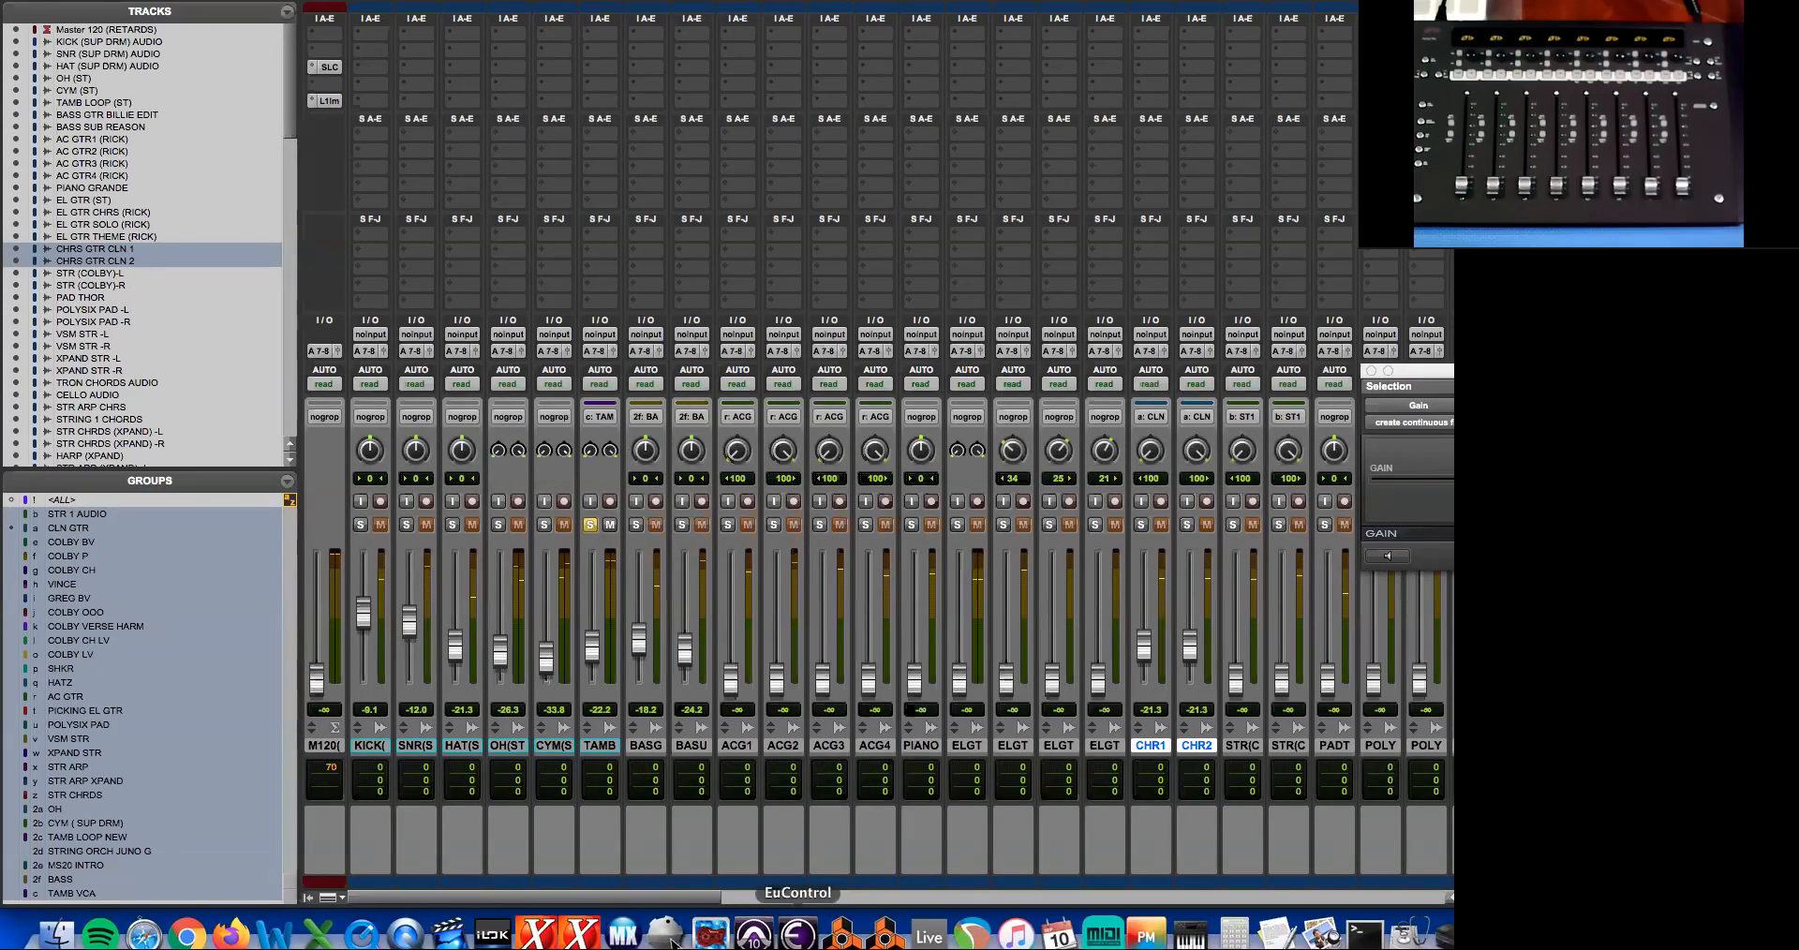
{"action": "mouse_move", "coordinate": [1188, 653]}
{"action": "left_mouse_down"}
{"action": "mouse_move", "coordinate": [1192, 633]}
{"action": "mouse_move", "coordinate": [1202, 653]}
{"action": "left_mouse_up"}
{"action": "key", "text": "super+equal"}
{"action": "key", "text": "super+equal"}
{"action": "key", "text": "super+equal"}
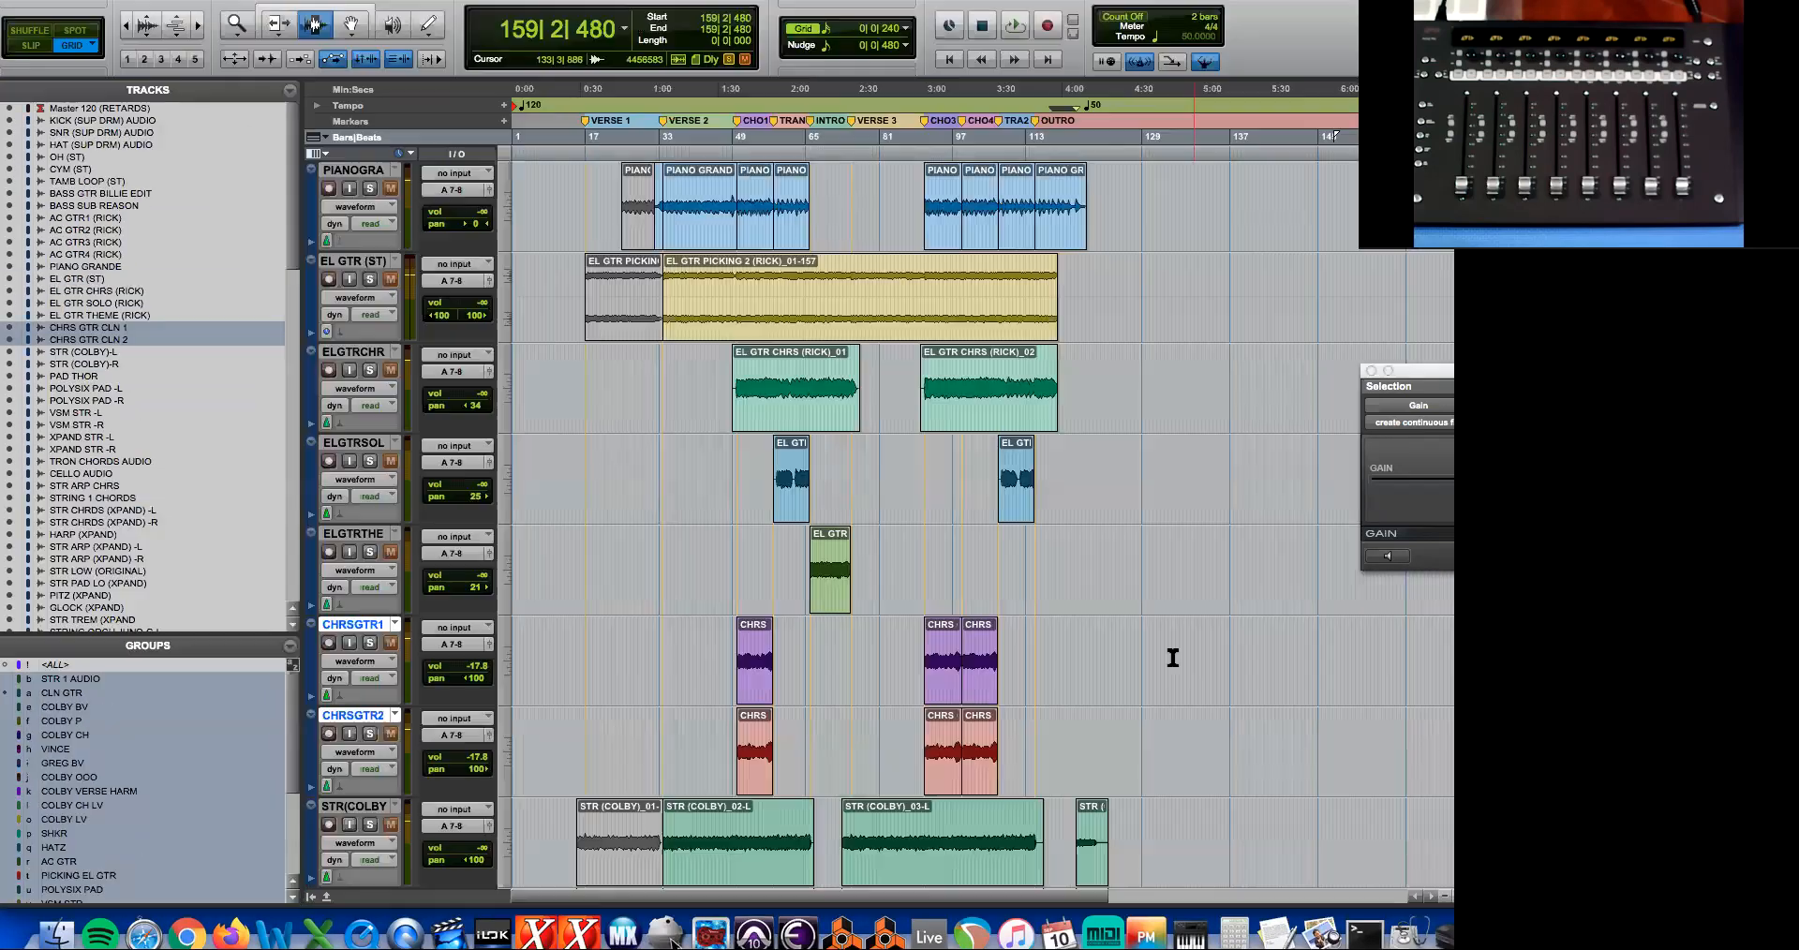
- Select the clean guitars' Chorus 3 and 4 clips, followed by their Chorus 1 clips, and show clip gain information on all clips
{"action": "left_click", "coordinate": [1010, 673], "text": "shift"}
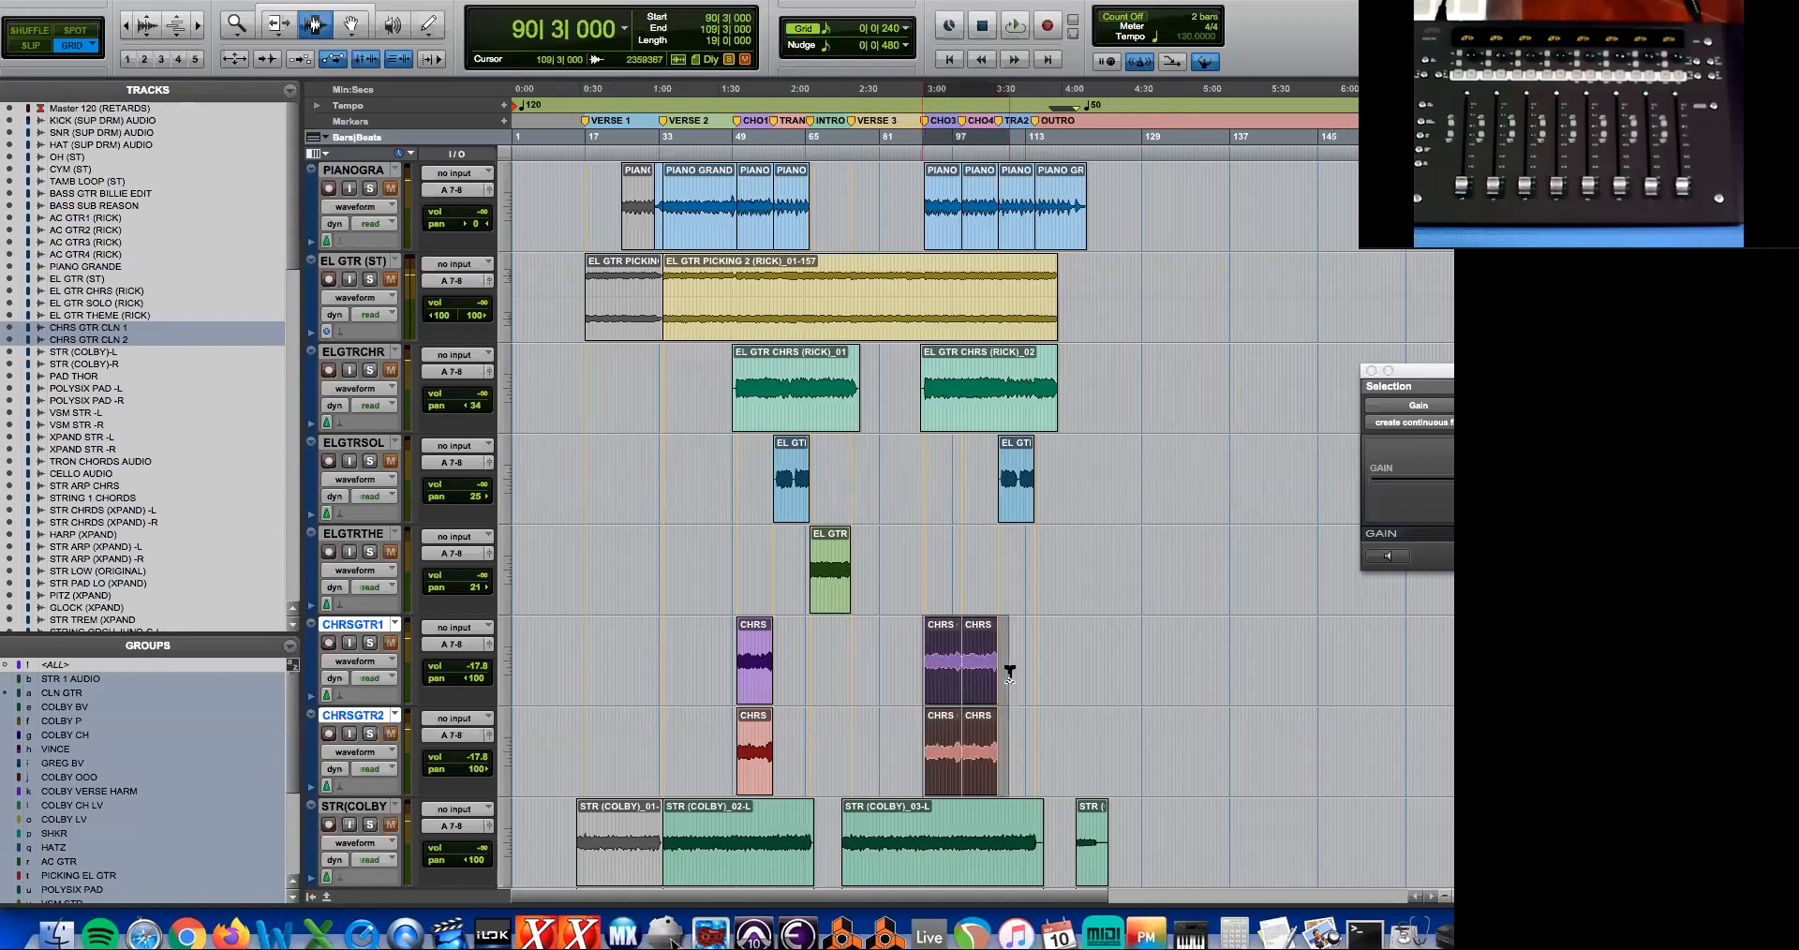
{"action": "left_click_drag", "start_coordinate": [738, 669], "coordinate": [784, 669]}
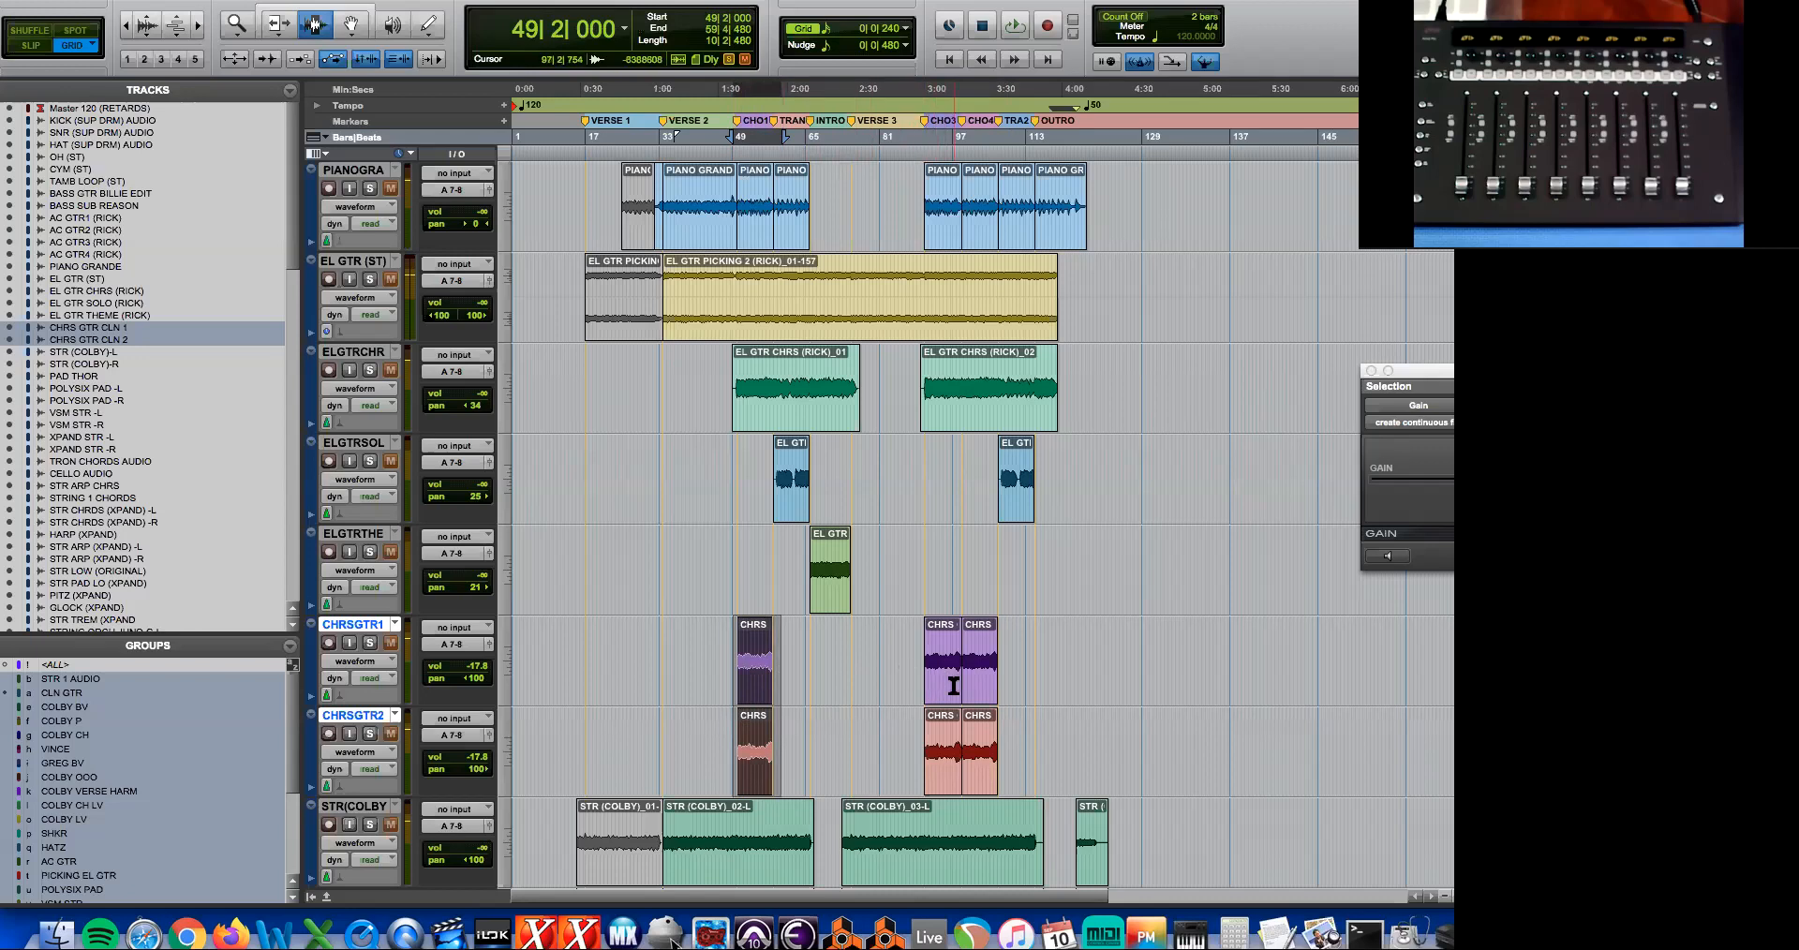
{"action": "key", "text": "ctrl+shift+minus"}
{"action": "left_click", "coordinate": [1052, 662]}
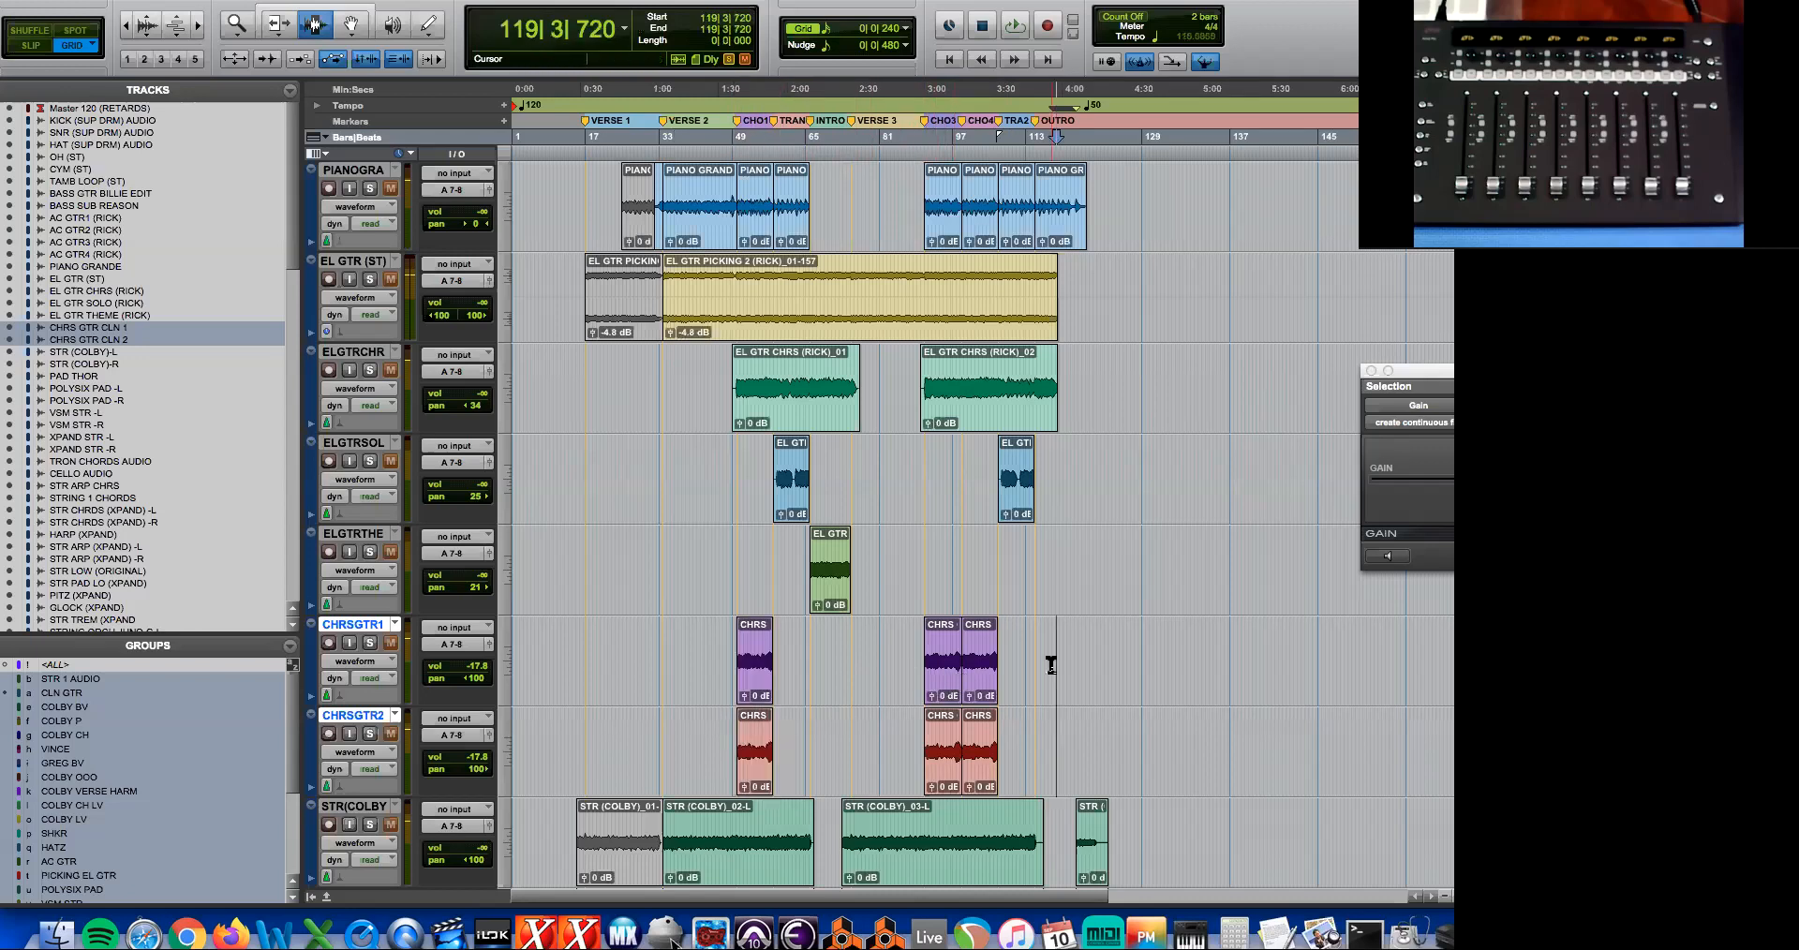
- Reselect the clean chorus guitars' Chorus 3 and Chorus 4 clips and bring the Gain plug-in back to analyze their peak level
{"action": "key", "text": "ctrl+bracketright"}
{"action": "left_click_drag", "start_coordinate": [723, 689], "coordinate": [896, 710]}
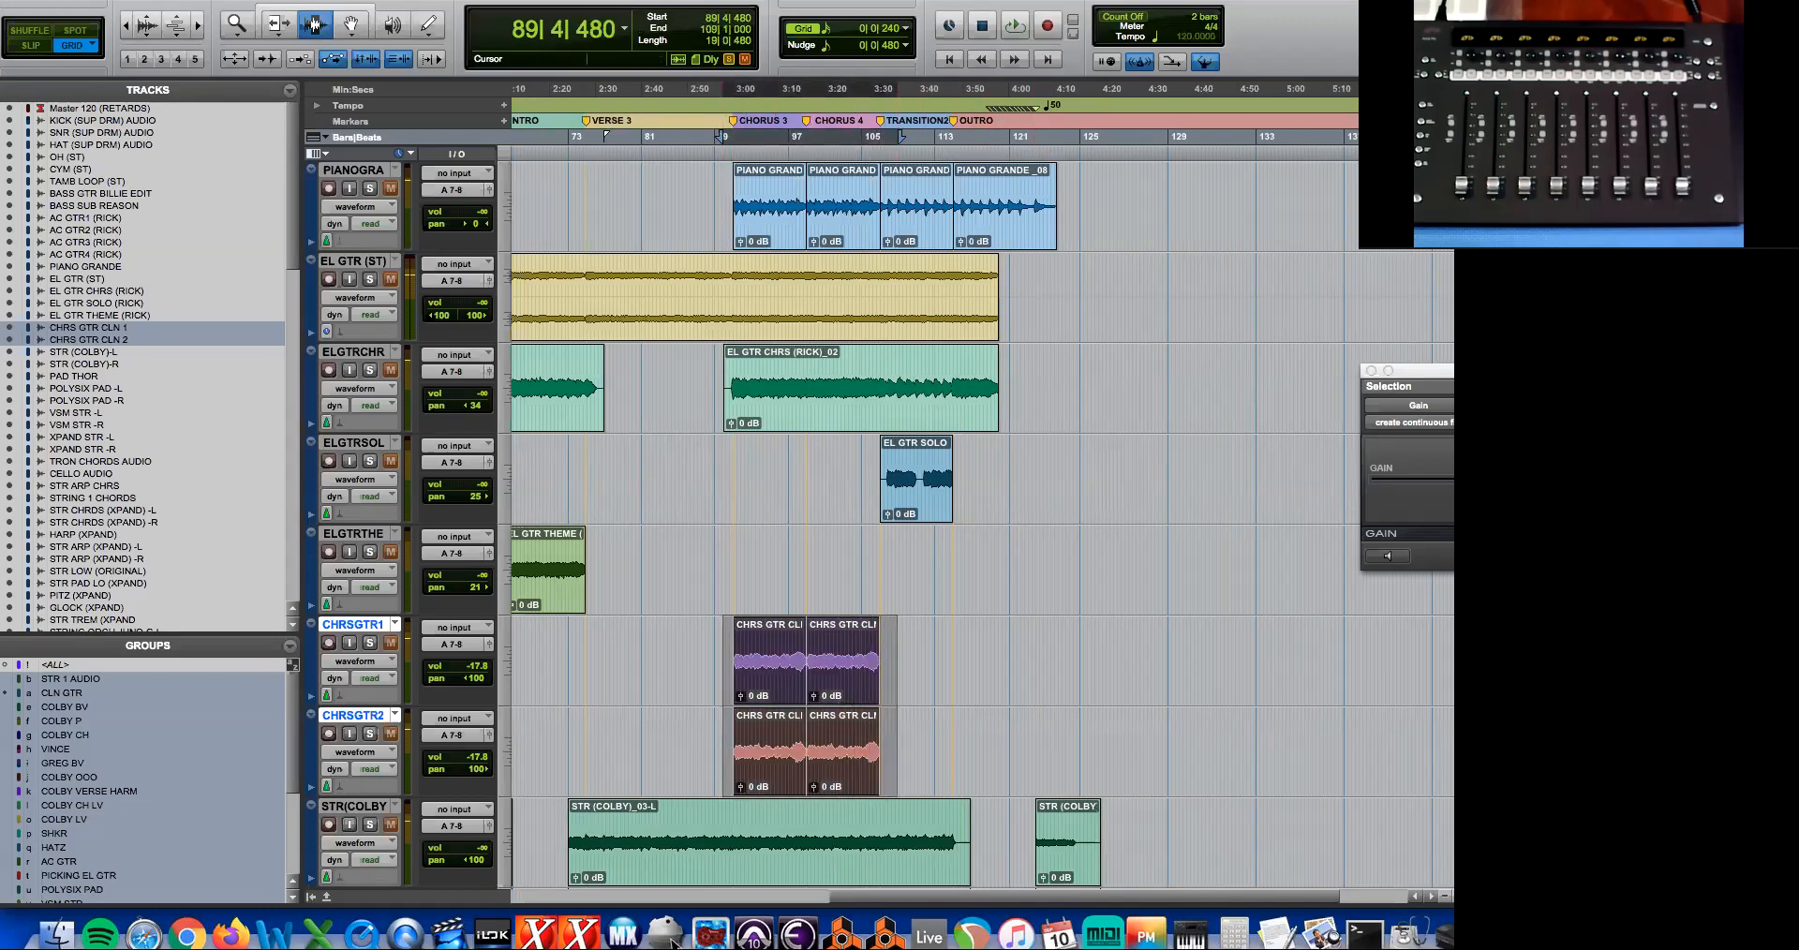
{"action": "left_click_drag", "start_coordinate": [1580, 372], "coordinate": [1212, 403]}
{"action": "left_click", "coordinate": [1214, 588]}
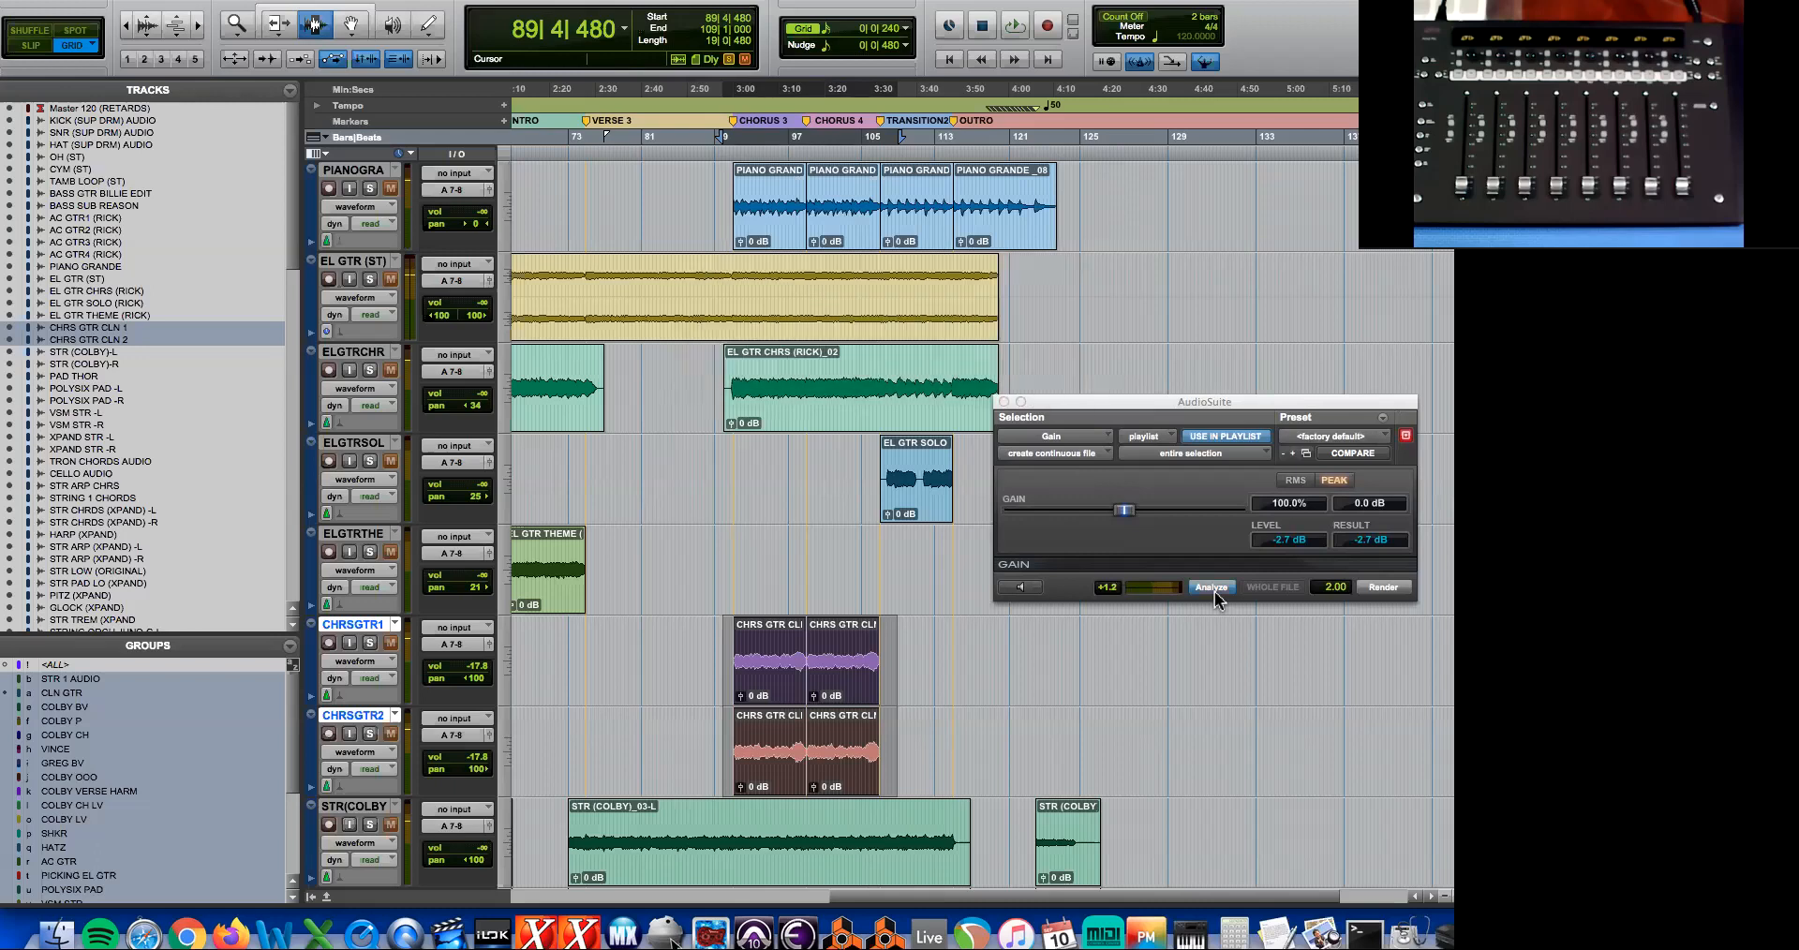
- Lower the clip gain of the Chorus 1 clips on both clean chorus guitar tracks to -5.0 dB
{"action": "key", "text": "ctrl+bracketleft"}
{"action": "left_click_drag", "start_coordinate": [685, 698], "coordinate": [713, 687]}
{"action": "key", "text": "super+bracketright"}
{"action": "key", "text": "super+bracketright"}
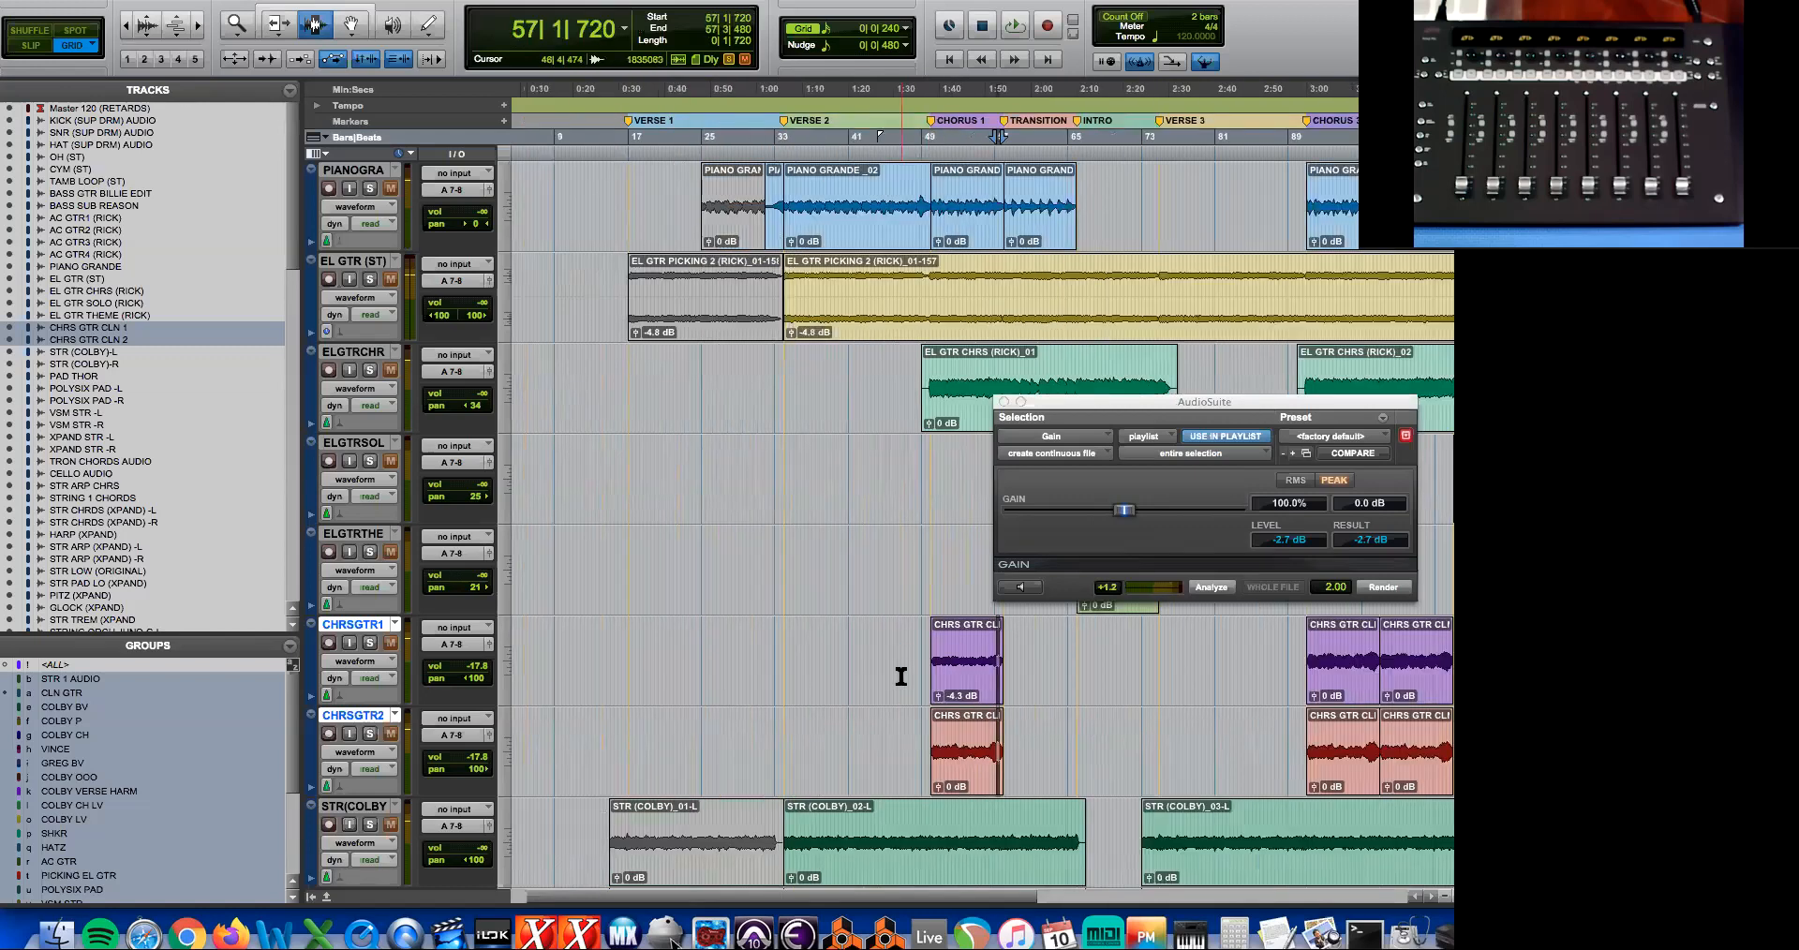
{"action": "left_click_drag", "start_coordinate": [872, 696], "coordinate": [871, 704]}
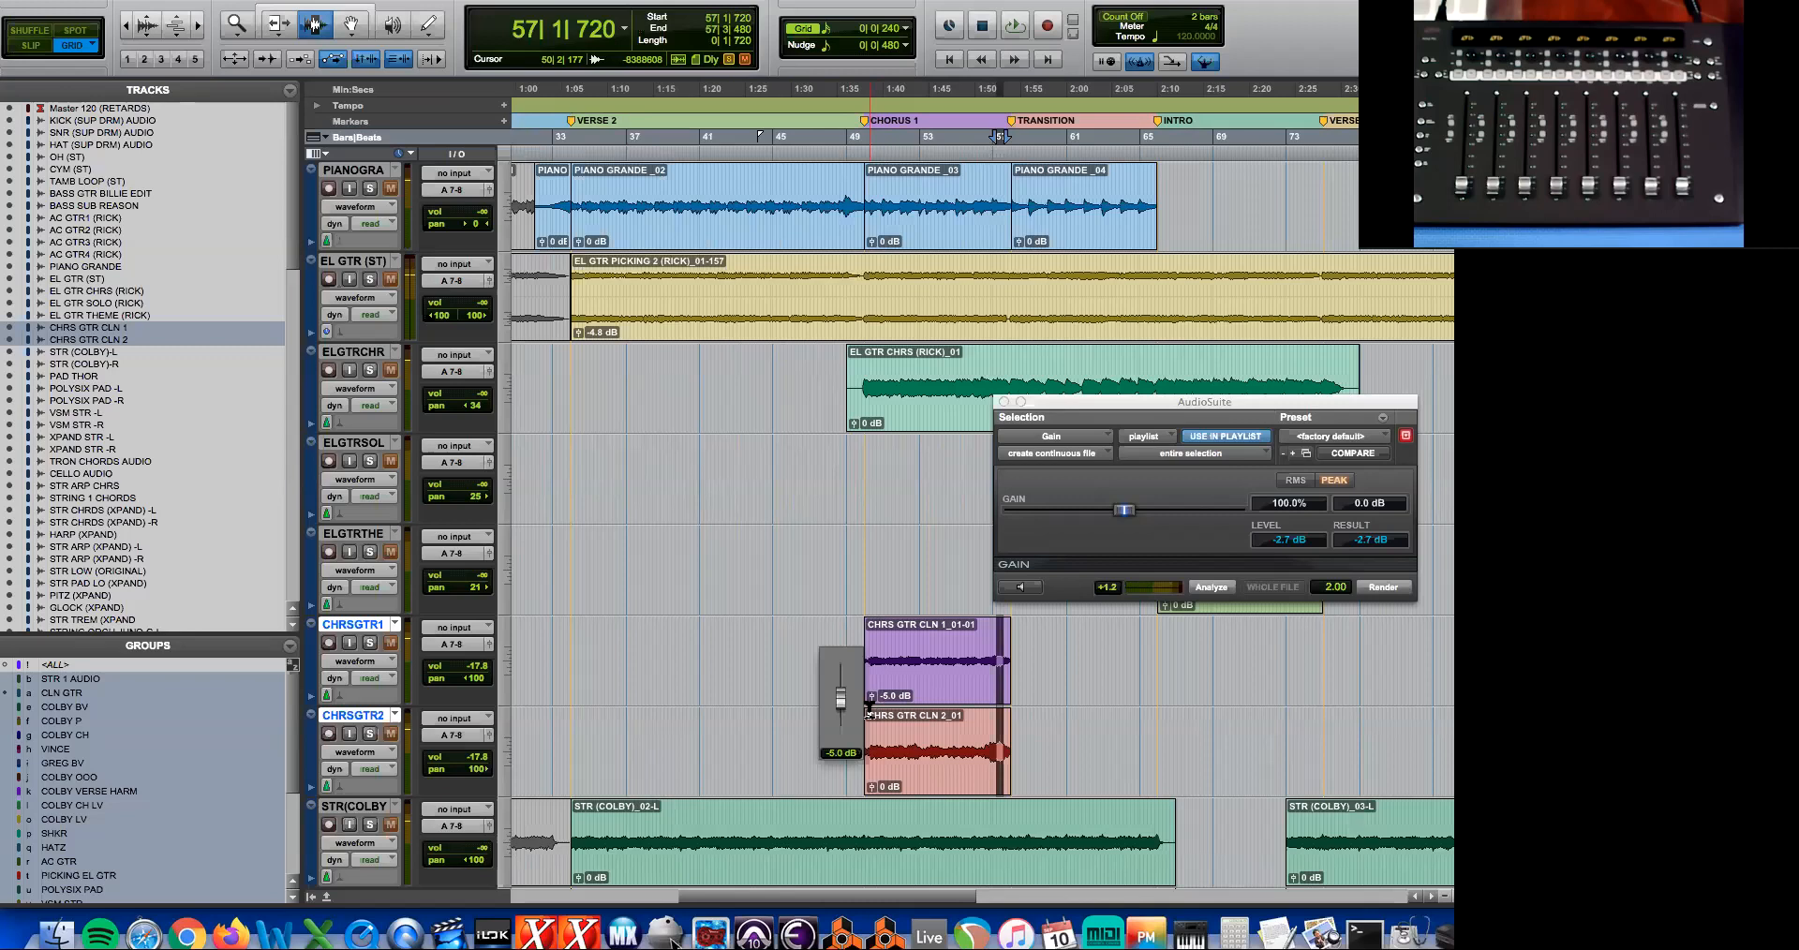
{"action": "left_click_drag", "start_coordinate": [870, 787], "coordinate": [871, 794]}
{"action": "left_click", "coordinate": [861, 690]}
{"action": "key", "text": "r"}
{"action": "key", "text": "r"}
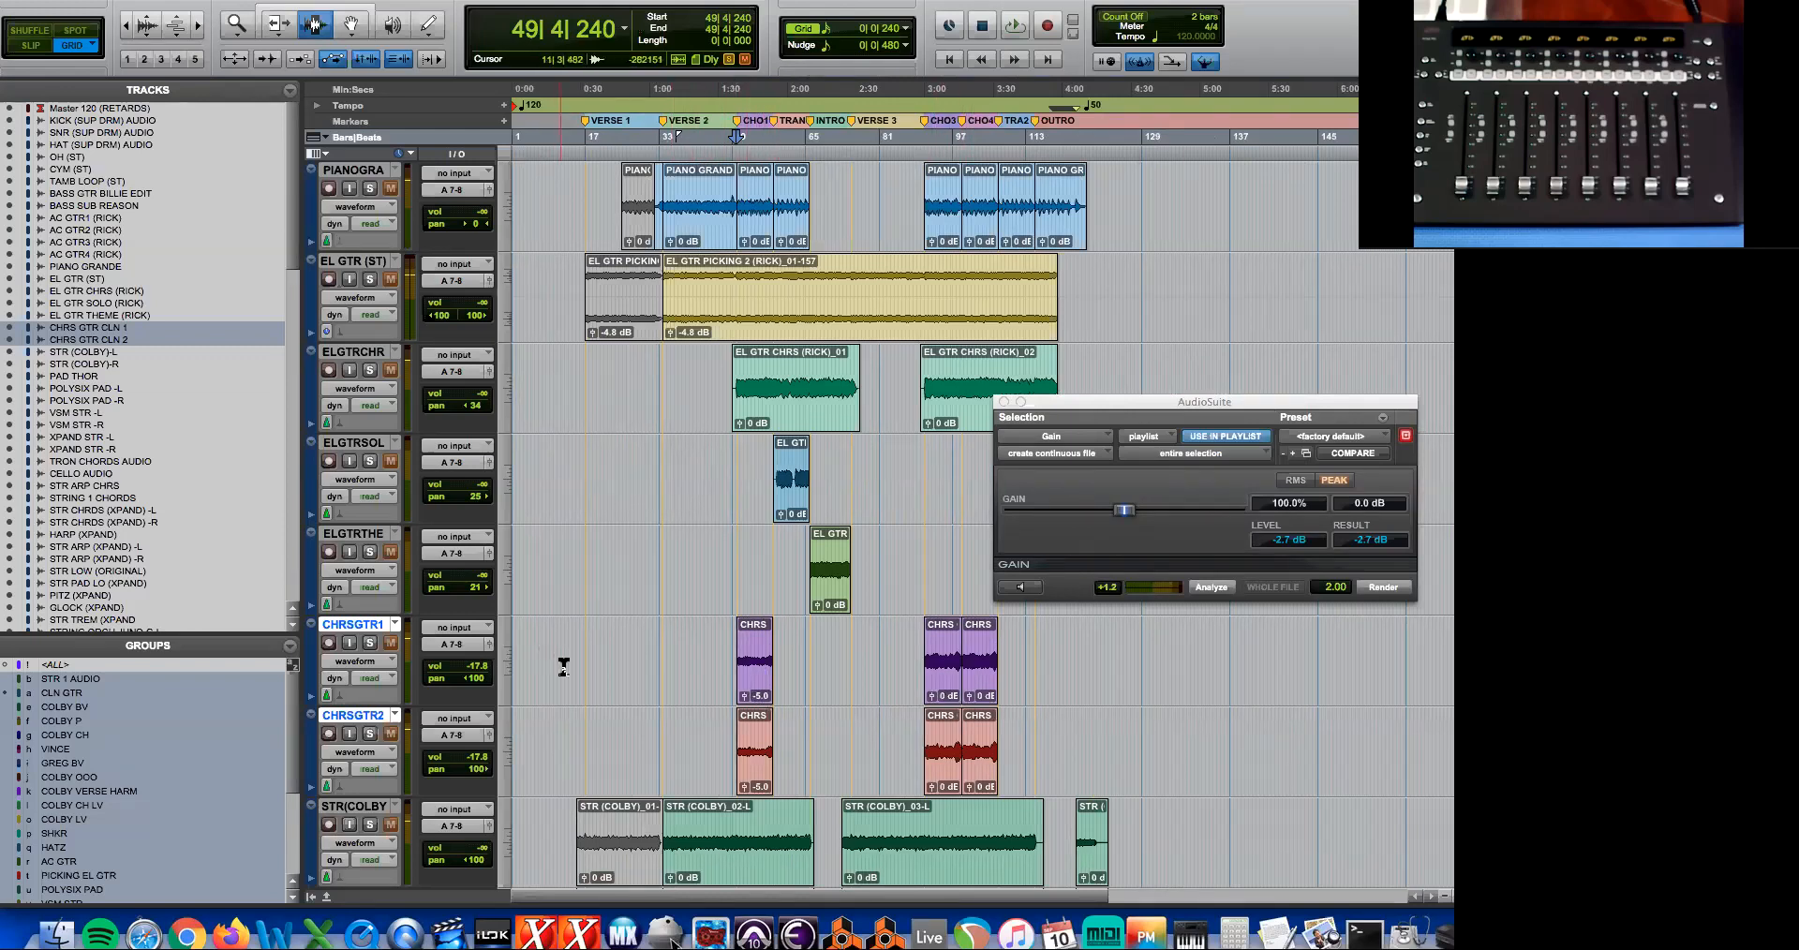
- Move the Gain plug-in window clear of the faders and set both clean chorus guitar tracks to -12.0 dB
{"action": "key", "text": "super+equal"}
{"action": "left_click_drag", "start_coordinate": [1169, 401], "coordinate": [1030, 188]}
{"action": "left_click_drag", "start_coordinate": [1146, 637], "coordinate": [1147, 623]}
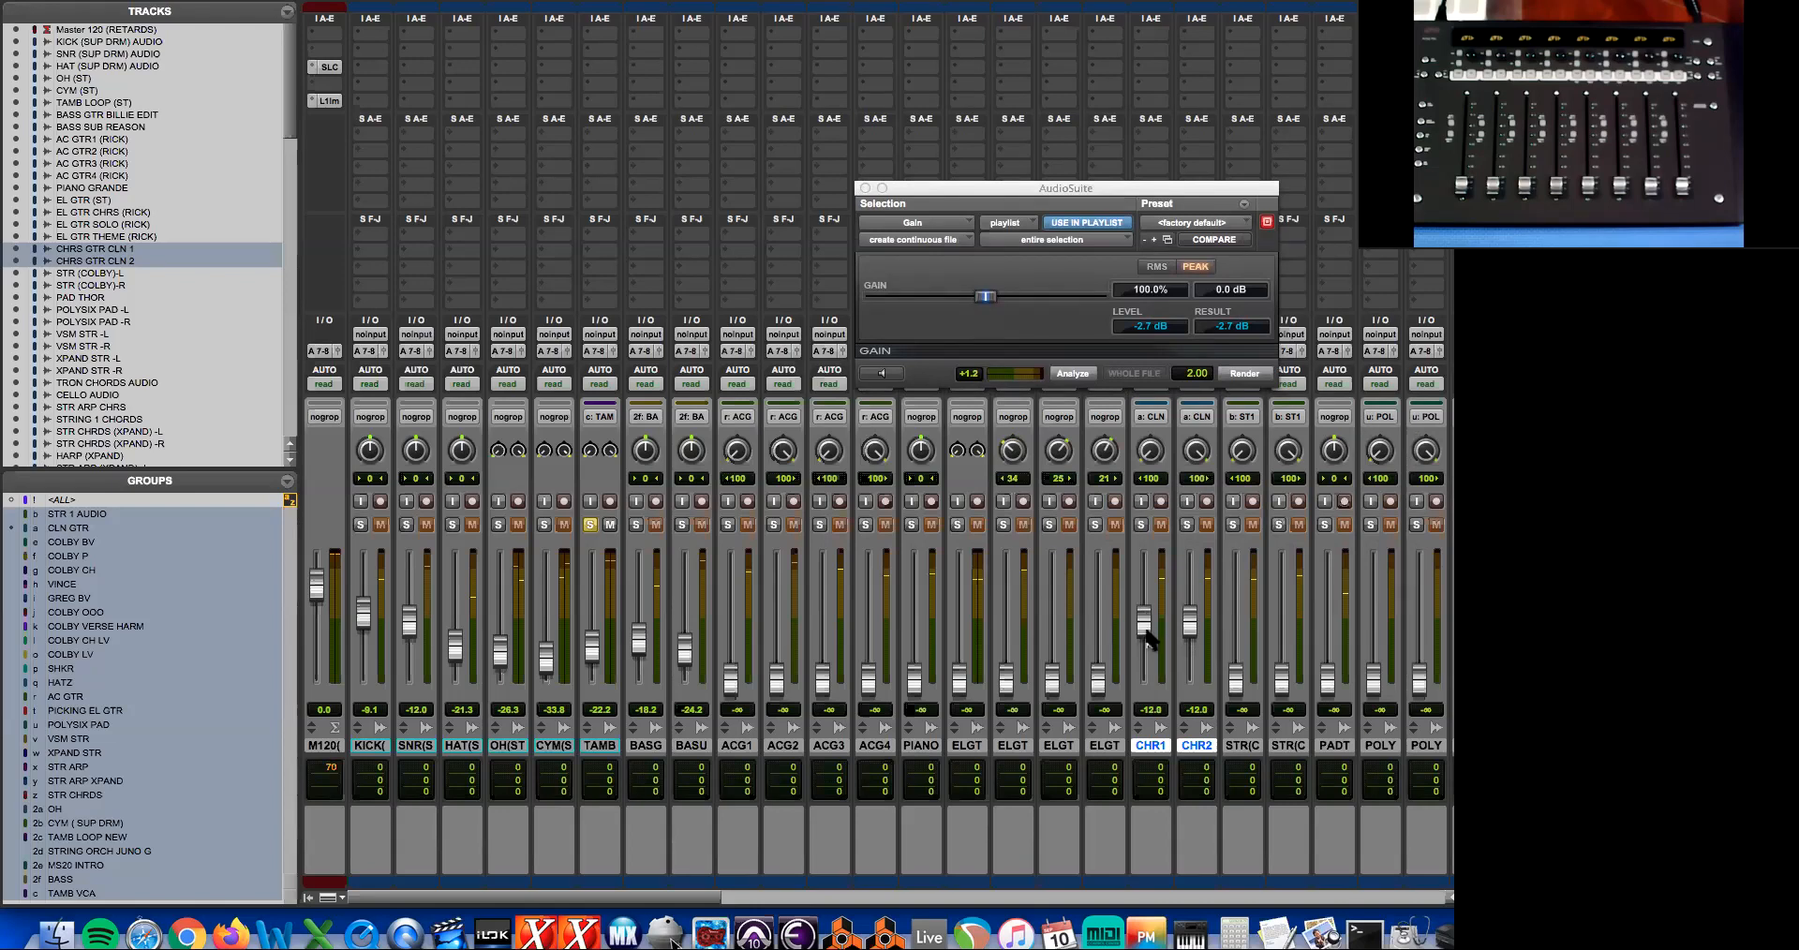
{"action": "key", "text": "super+equal"}
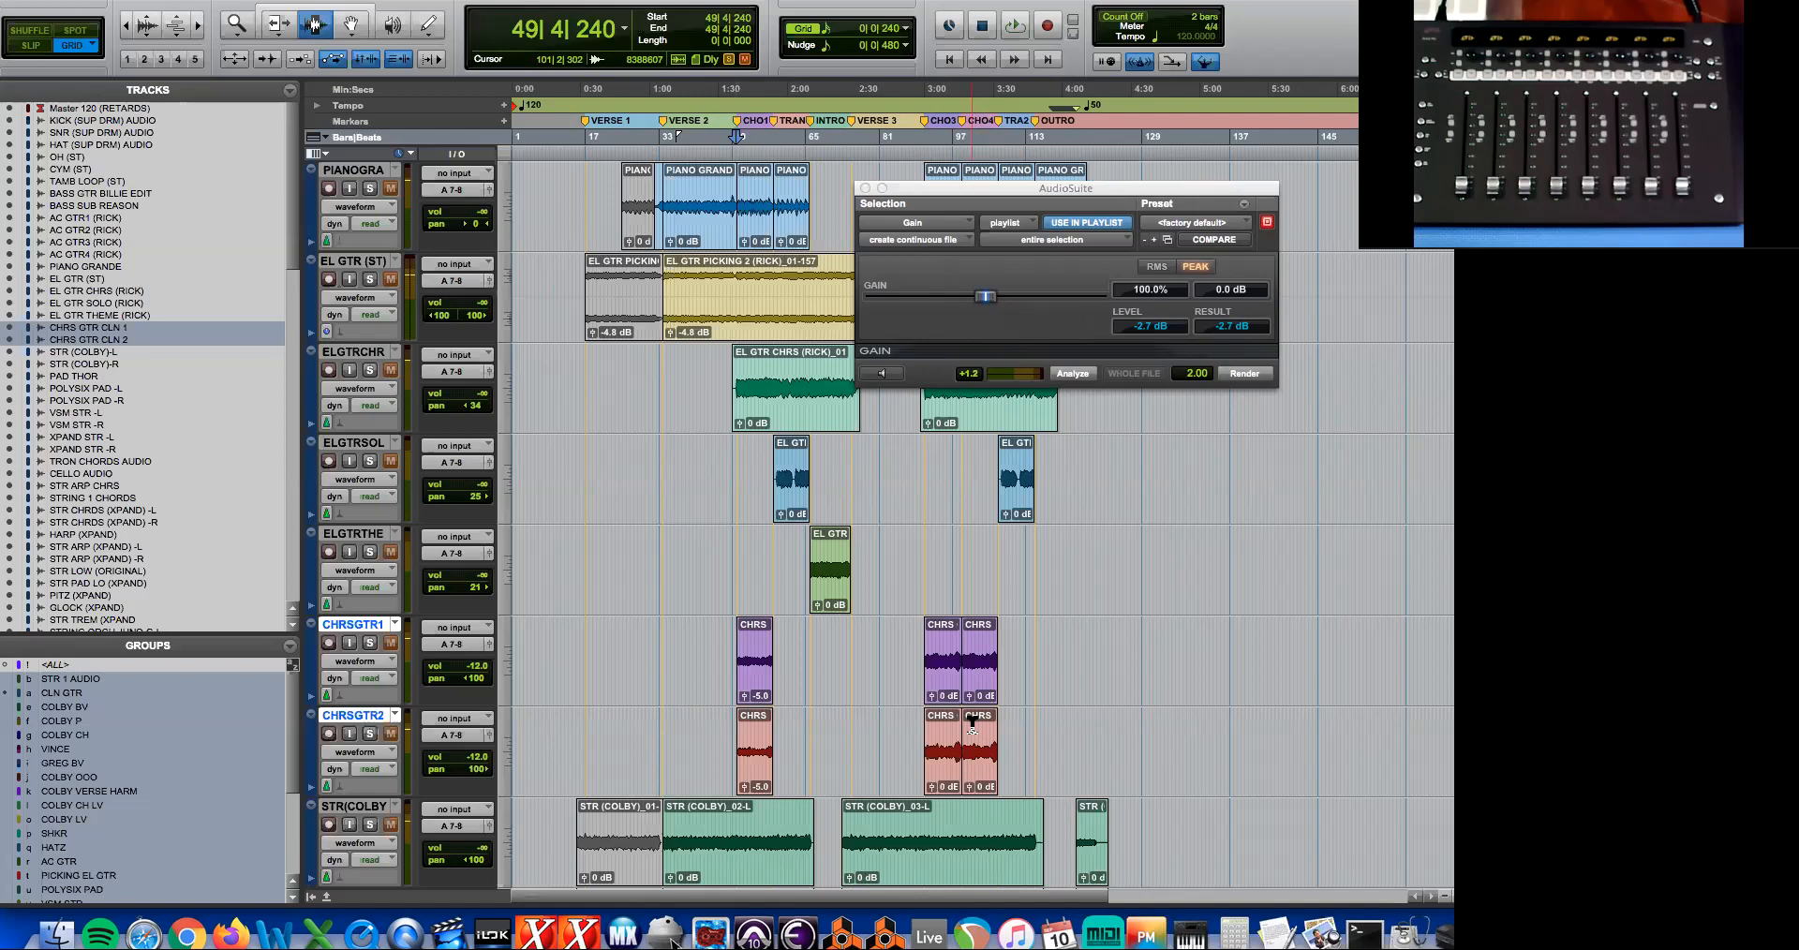
{"action": "scroll", "coordinate": [937, 754], "scroll_direction": "down", "scroll_amount": 3}
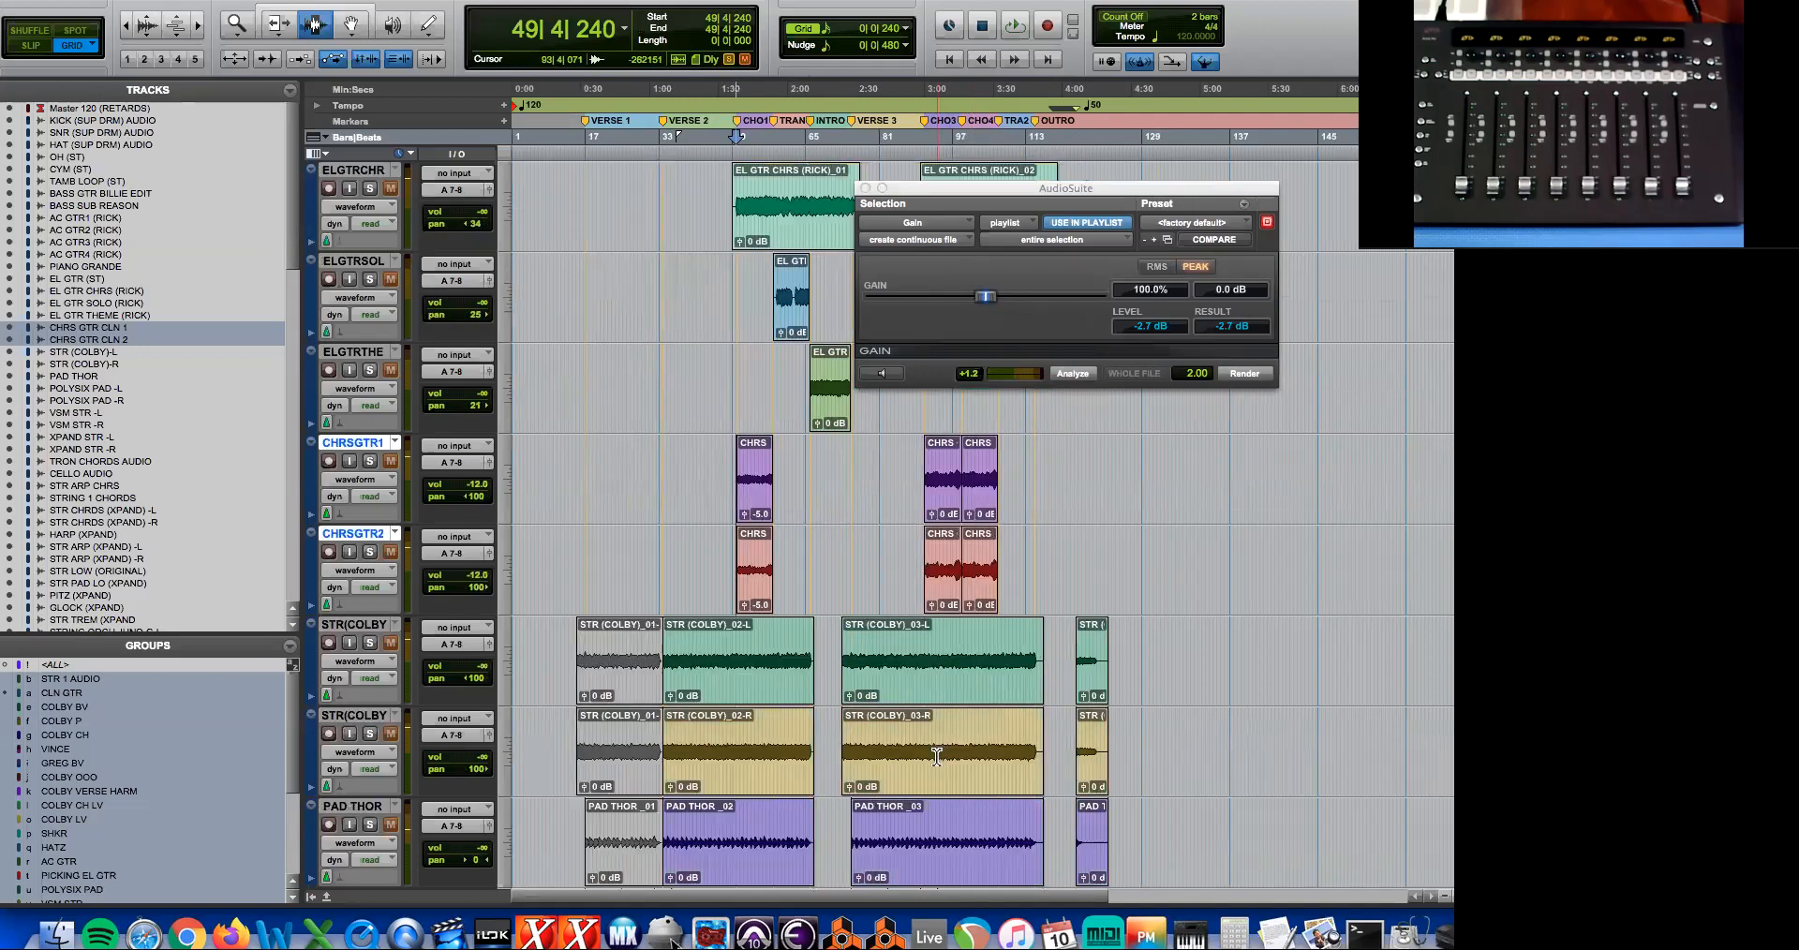
{"action": "scroll", "coordinate": [759, 706], "scroll_direction": "down", "scroll_amount": 2}
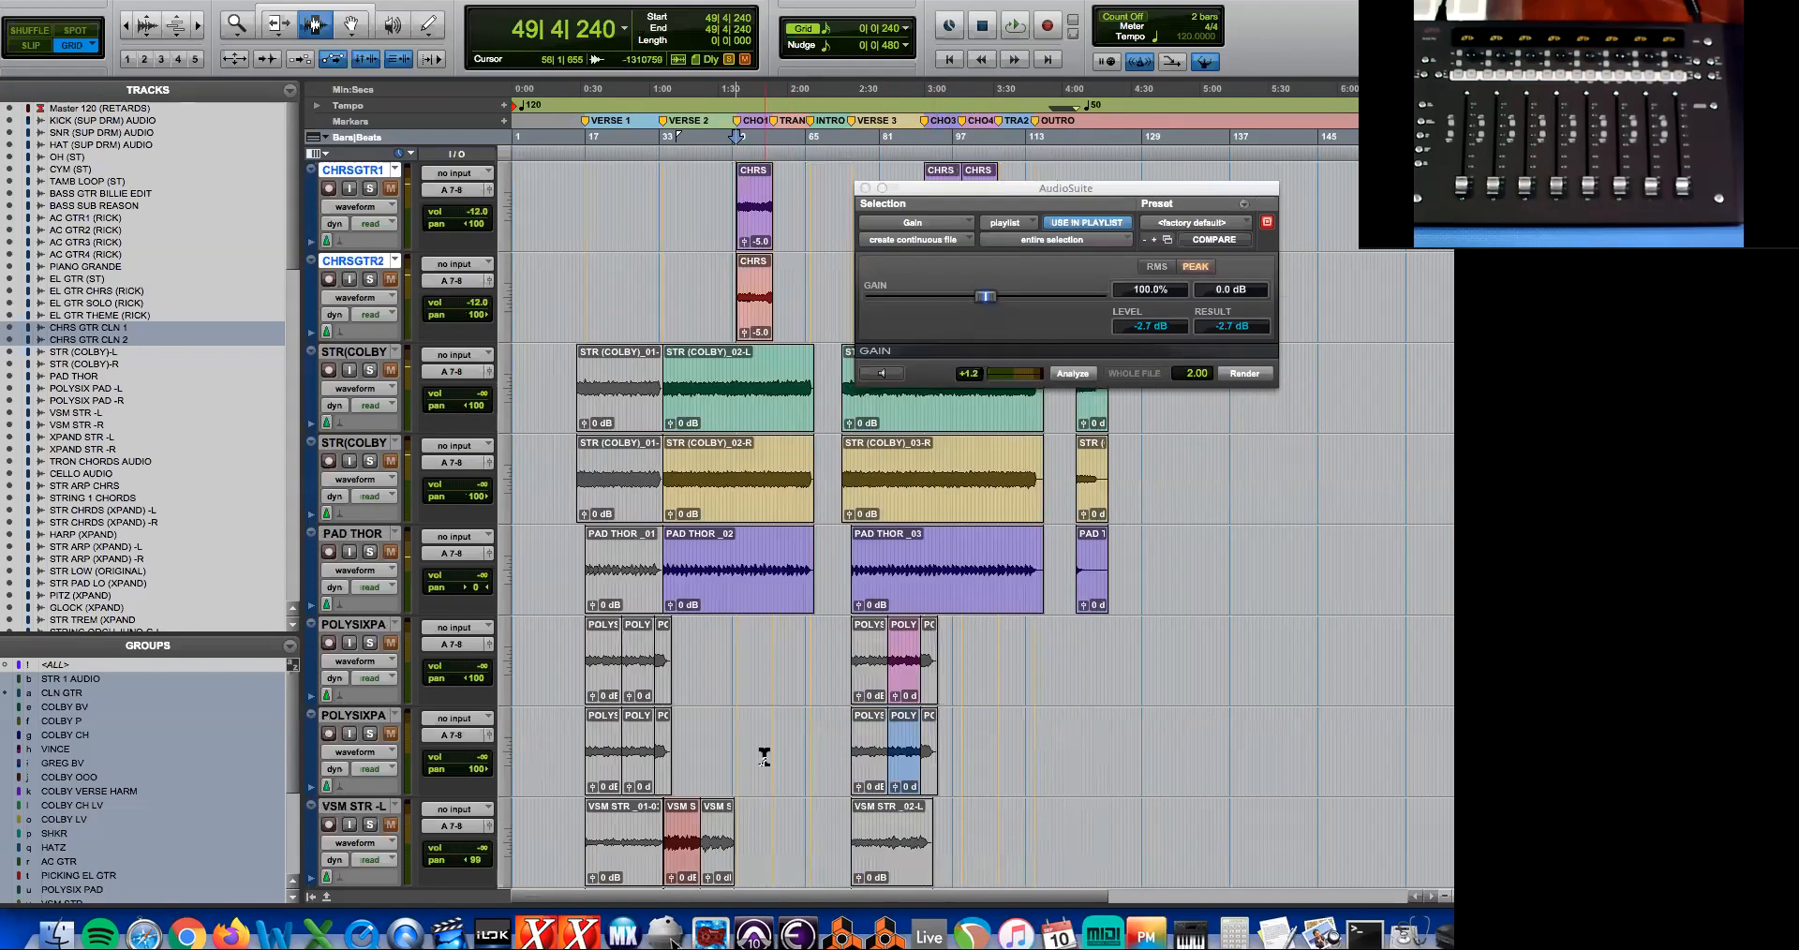
{"action": "scroll", "coordinate": [760, 731], "scroll_direction": "down", "scroll_amount": 2}
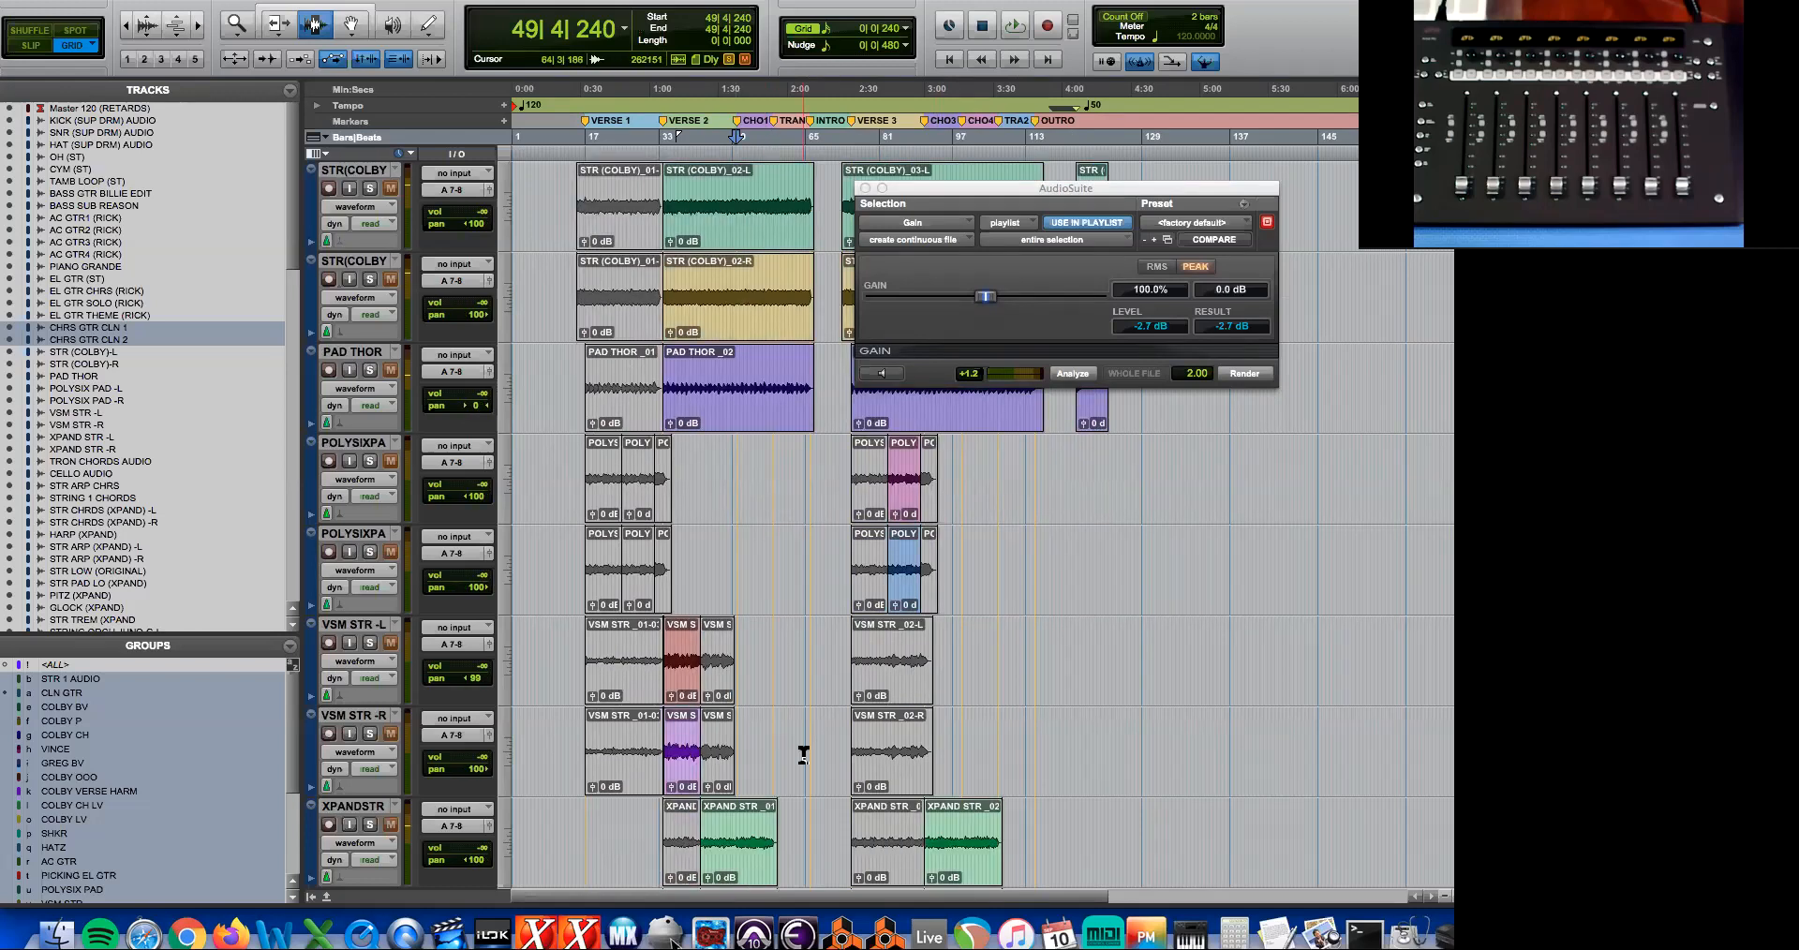
{"action": "scroll", "coordinate": [804, 750], "scroll_direction": "up", "scroll_amount": 4}
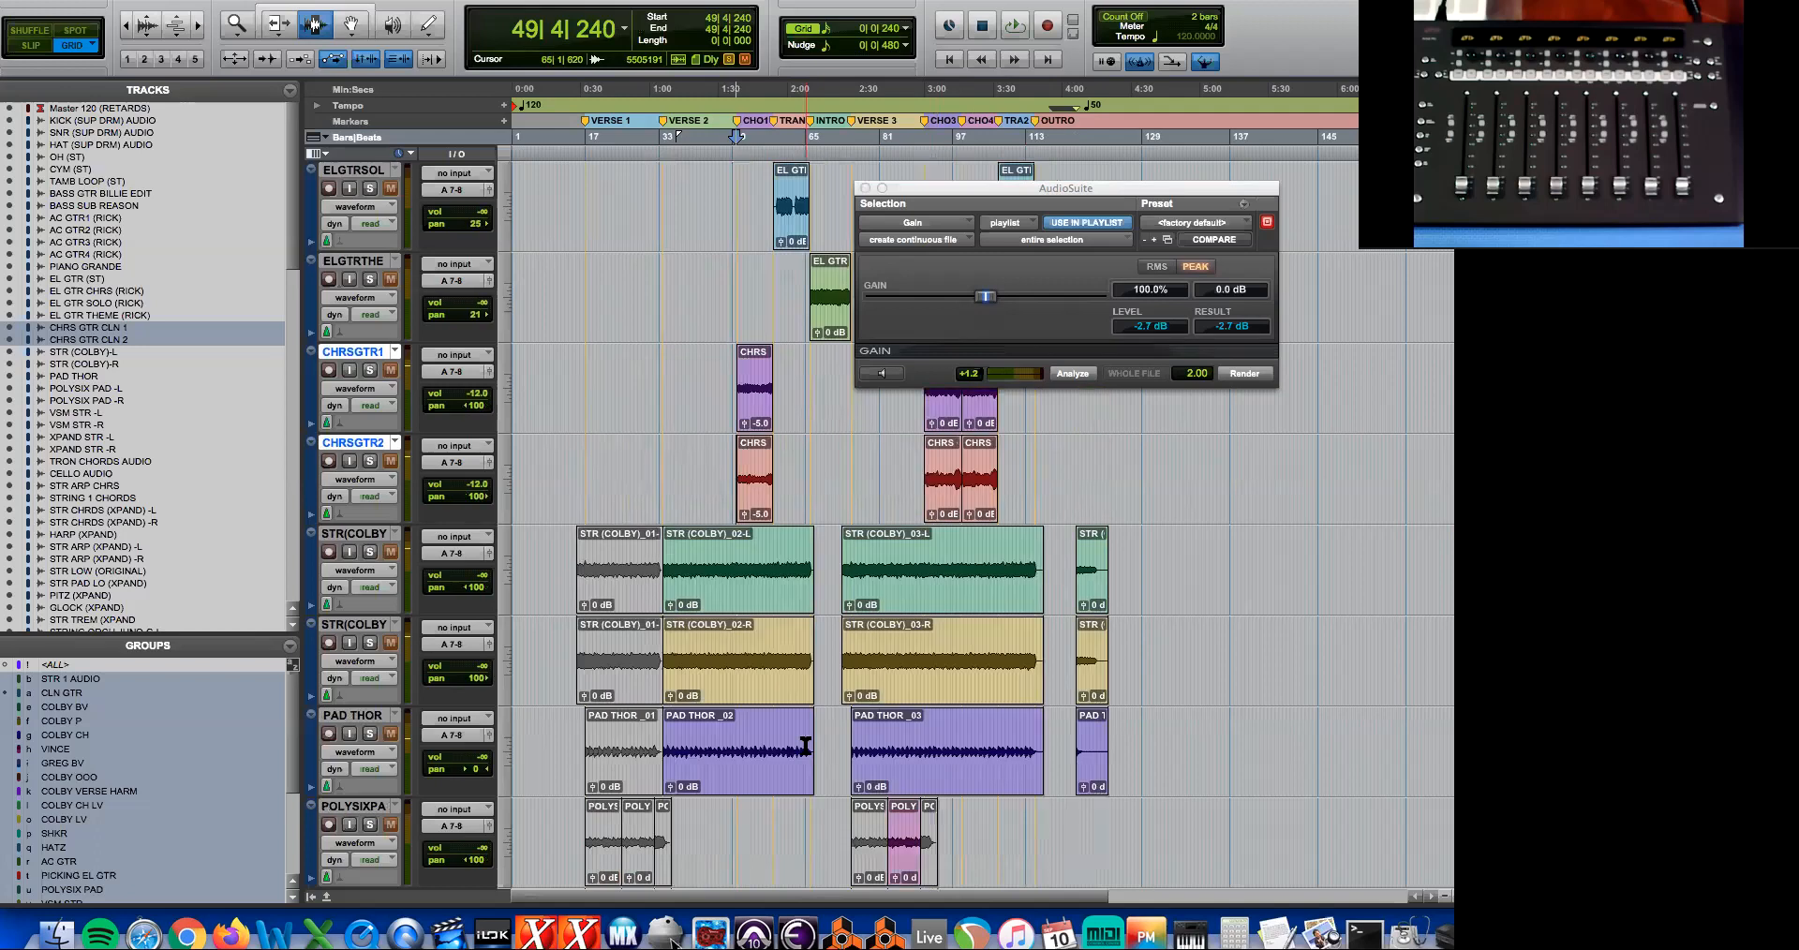
- Move the Gain plug-in window aside so that it uncovers the electric guitar clips
{"action": "scroll", "coordinate": [805, 745], "scroll_direction": "up", "scroll_amount": 3}
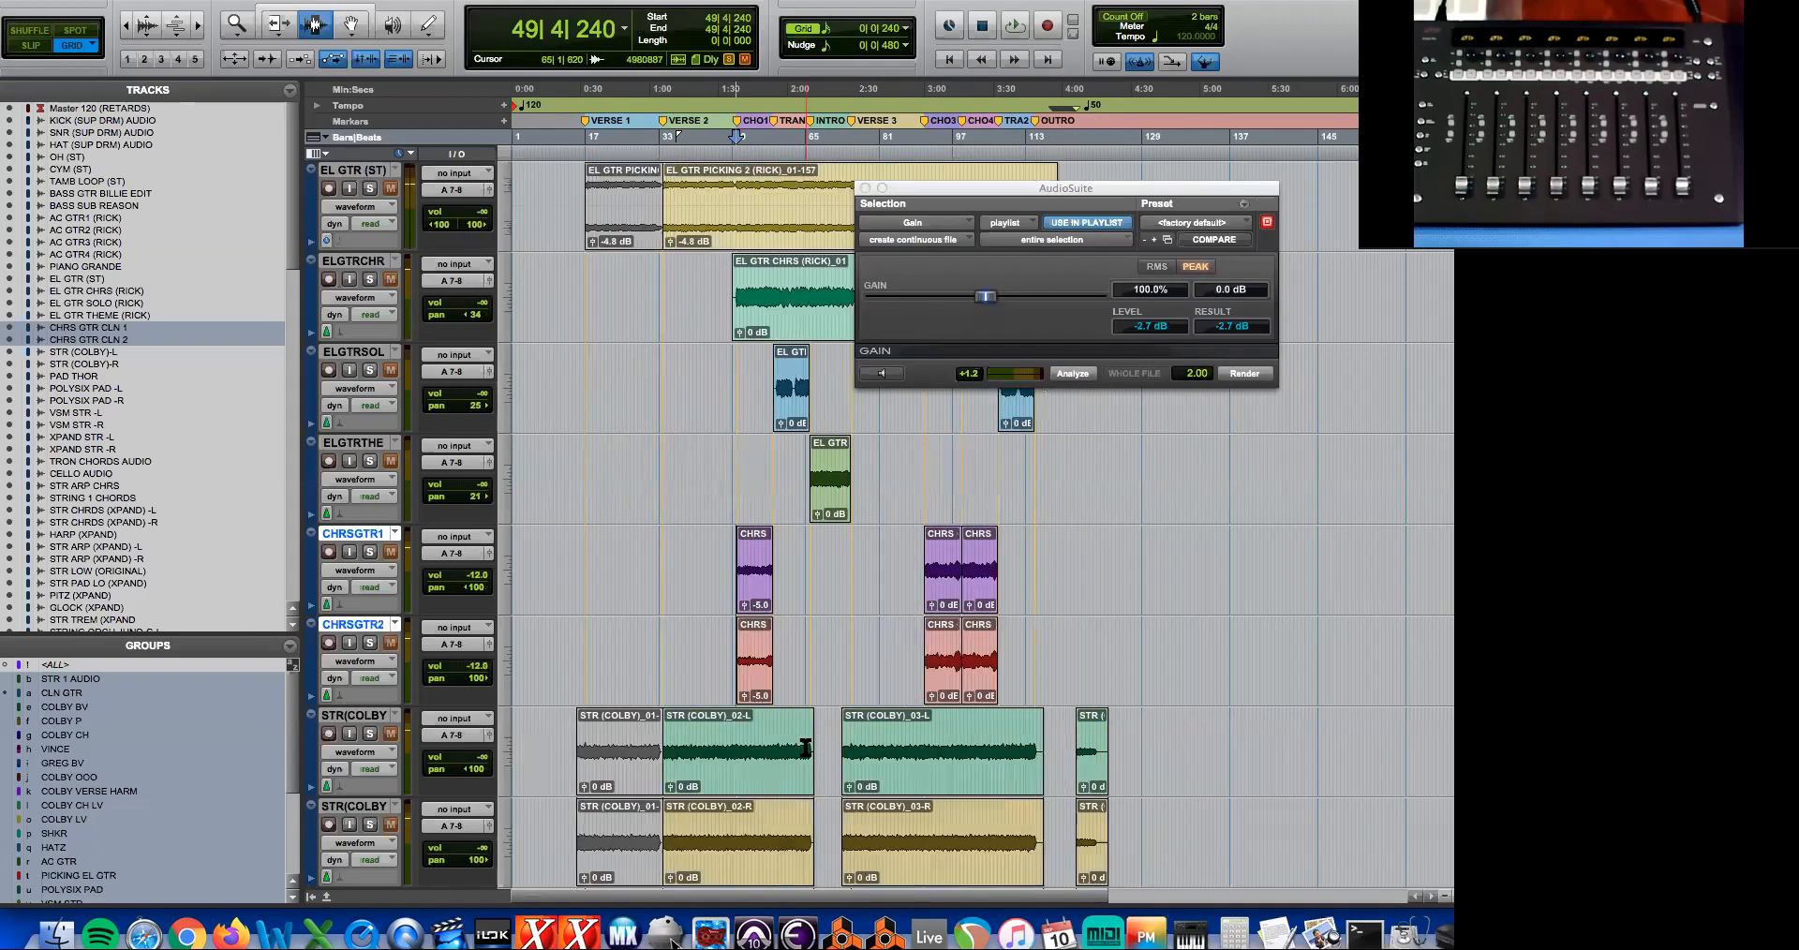
{"action": "scroll", "coordinate": [806, 747], "scroll_direction": "up", "scroll_amount": 1}
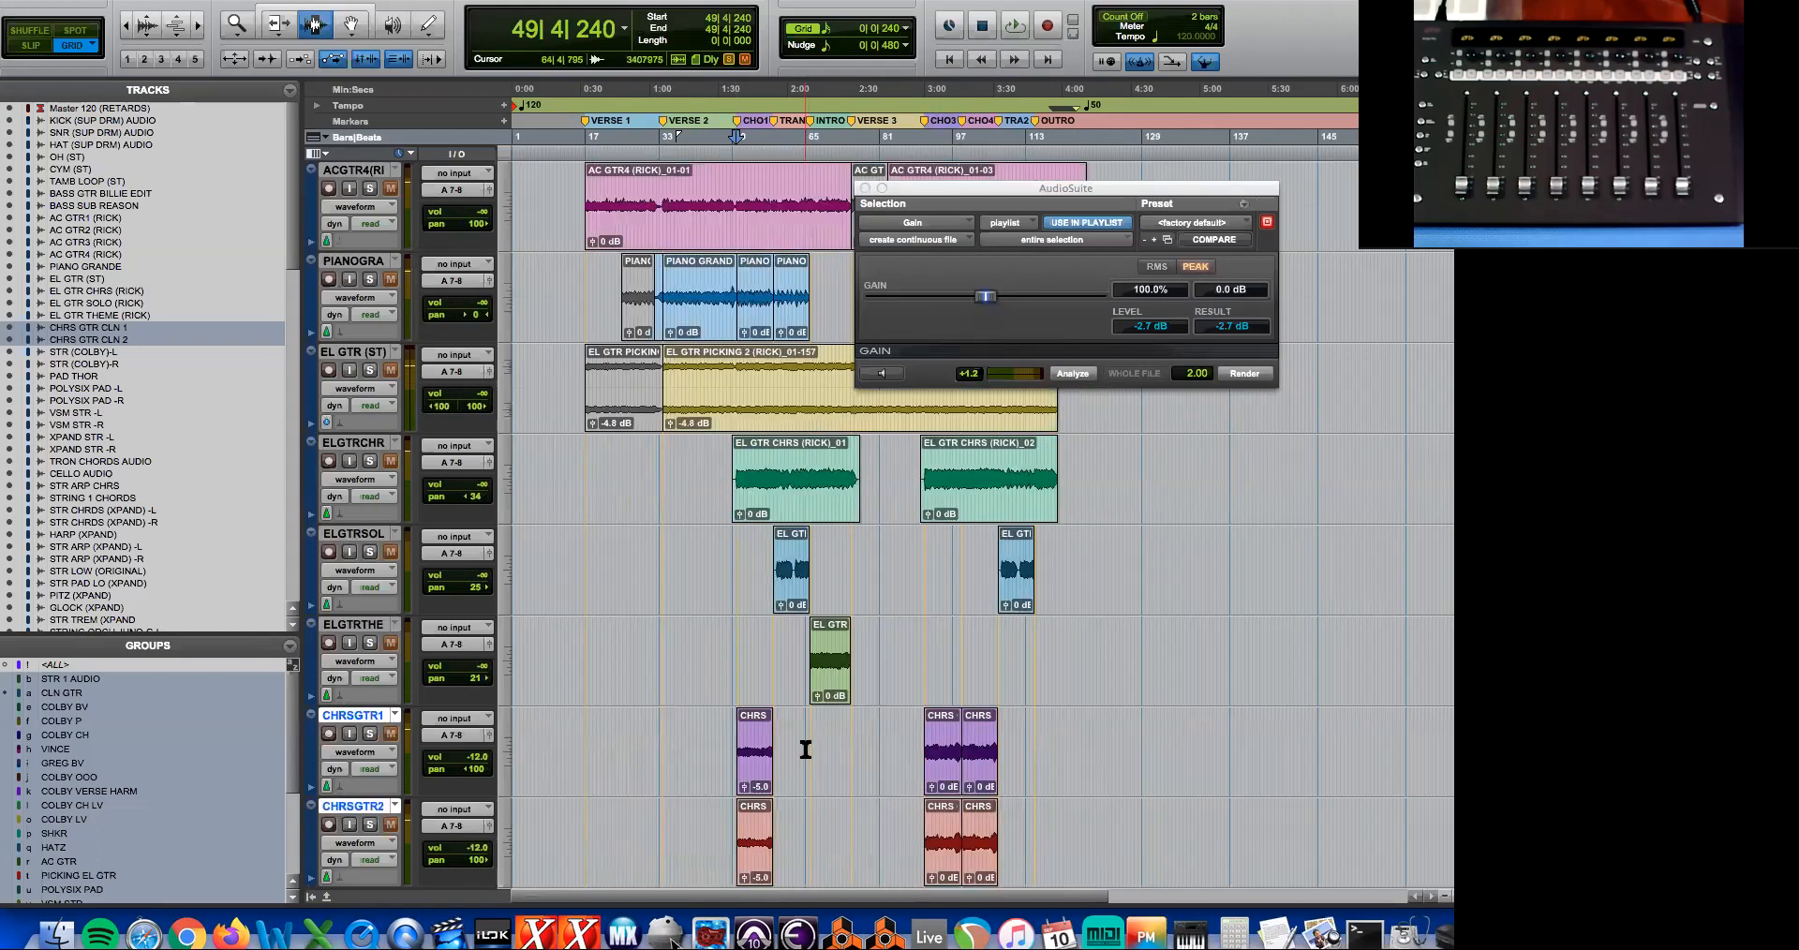
{"action": "scroll", "coordinate": [806, 749], "scroll_direction": "up", "scroll_amount": 1}
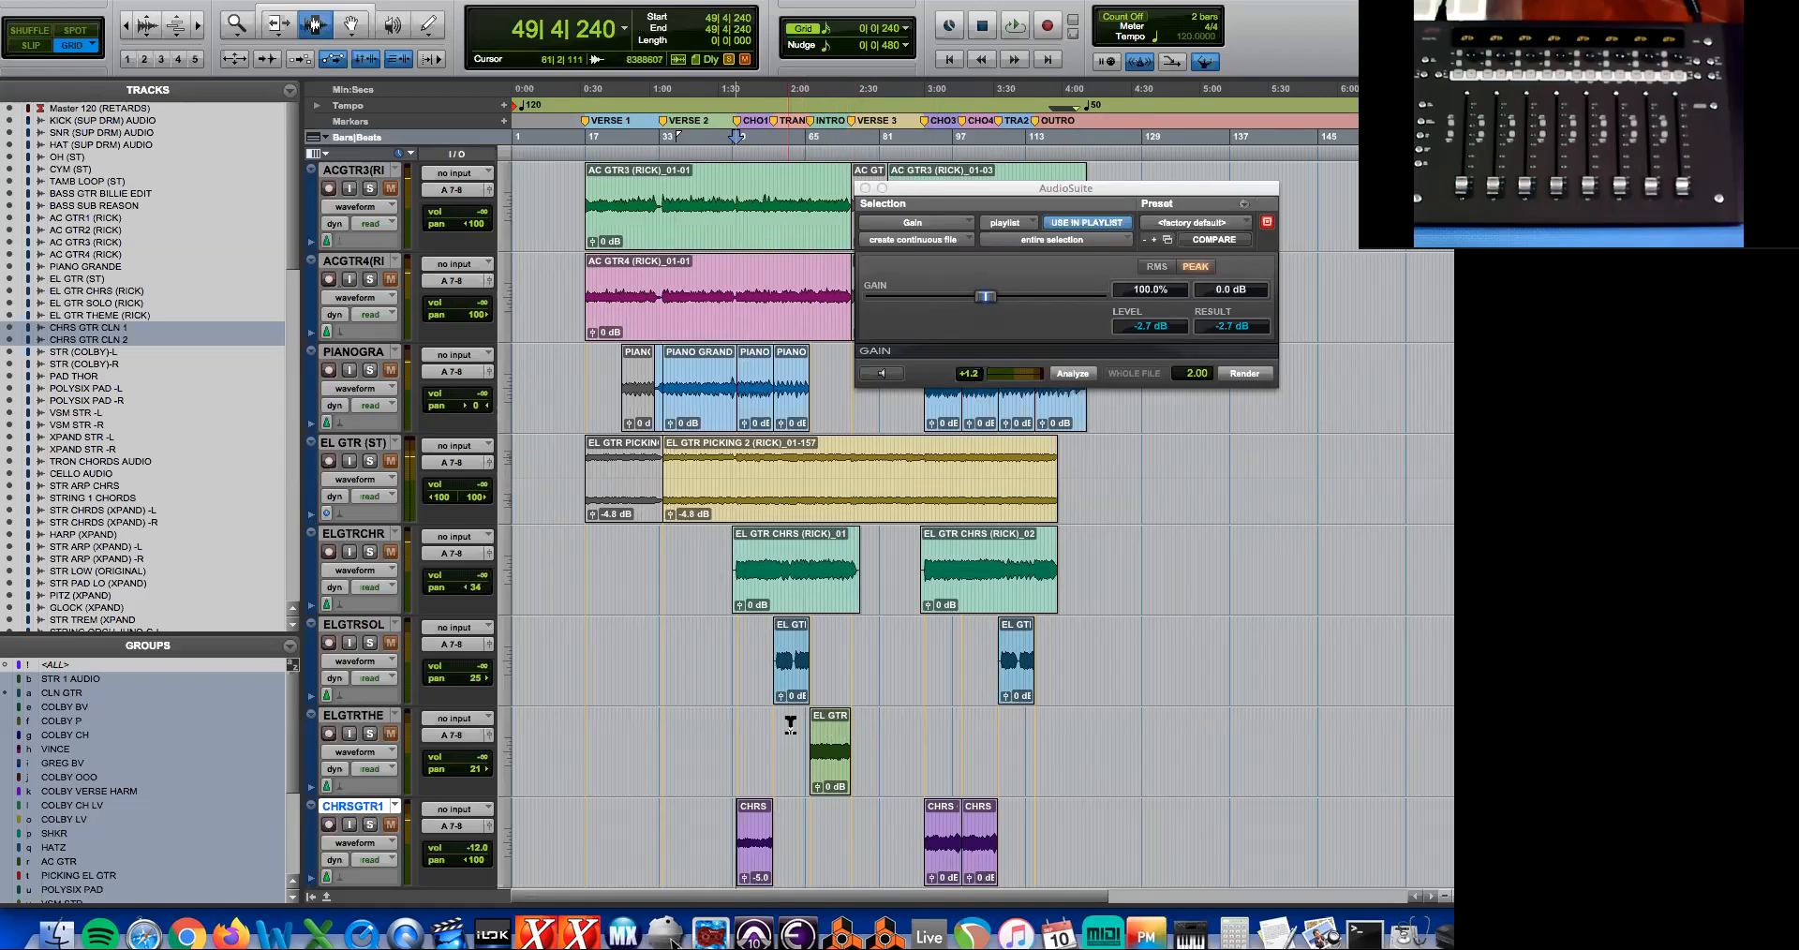
{"action": "scroll", "coordinate": [801, 770], "scroll_direction": "down", "scroll_amount": 2}
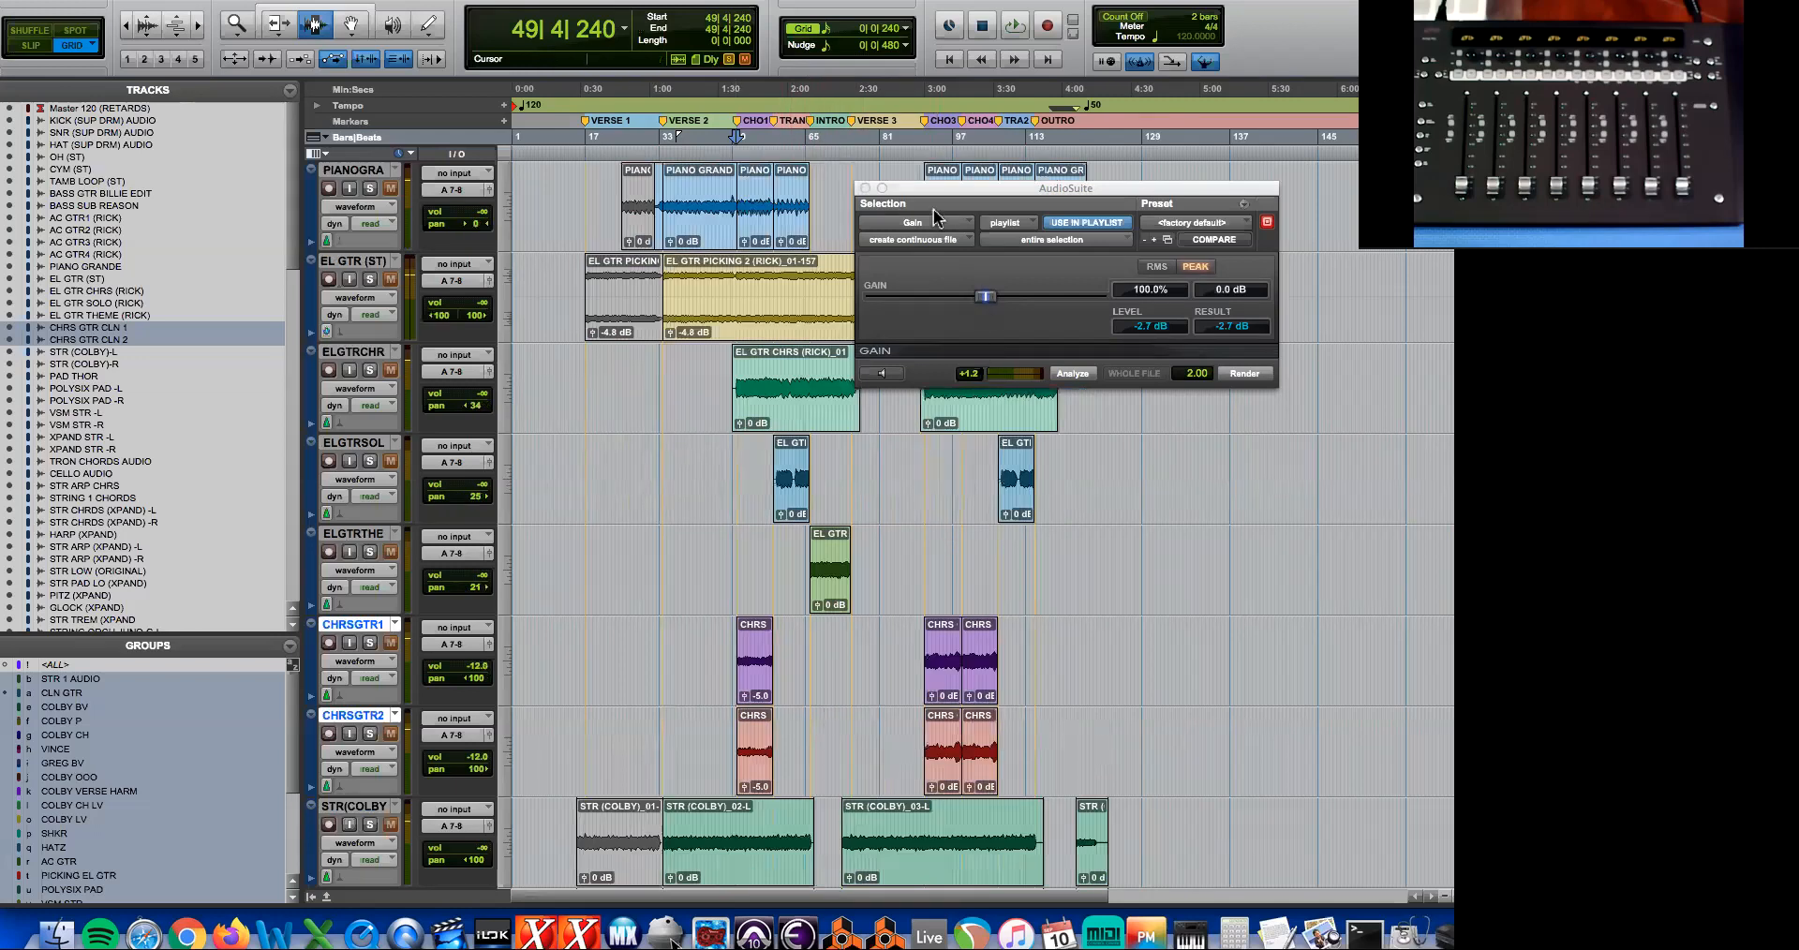
{"action": "left_click_drag", "start_coordinate": [968, 187], "coordinate": [1486, 335]}
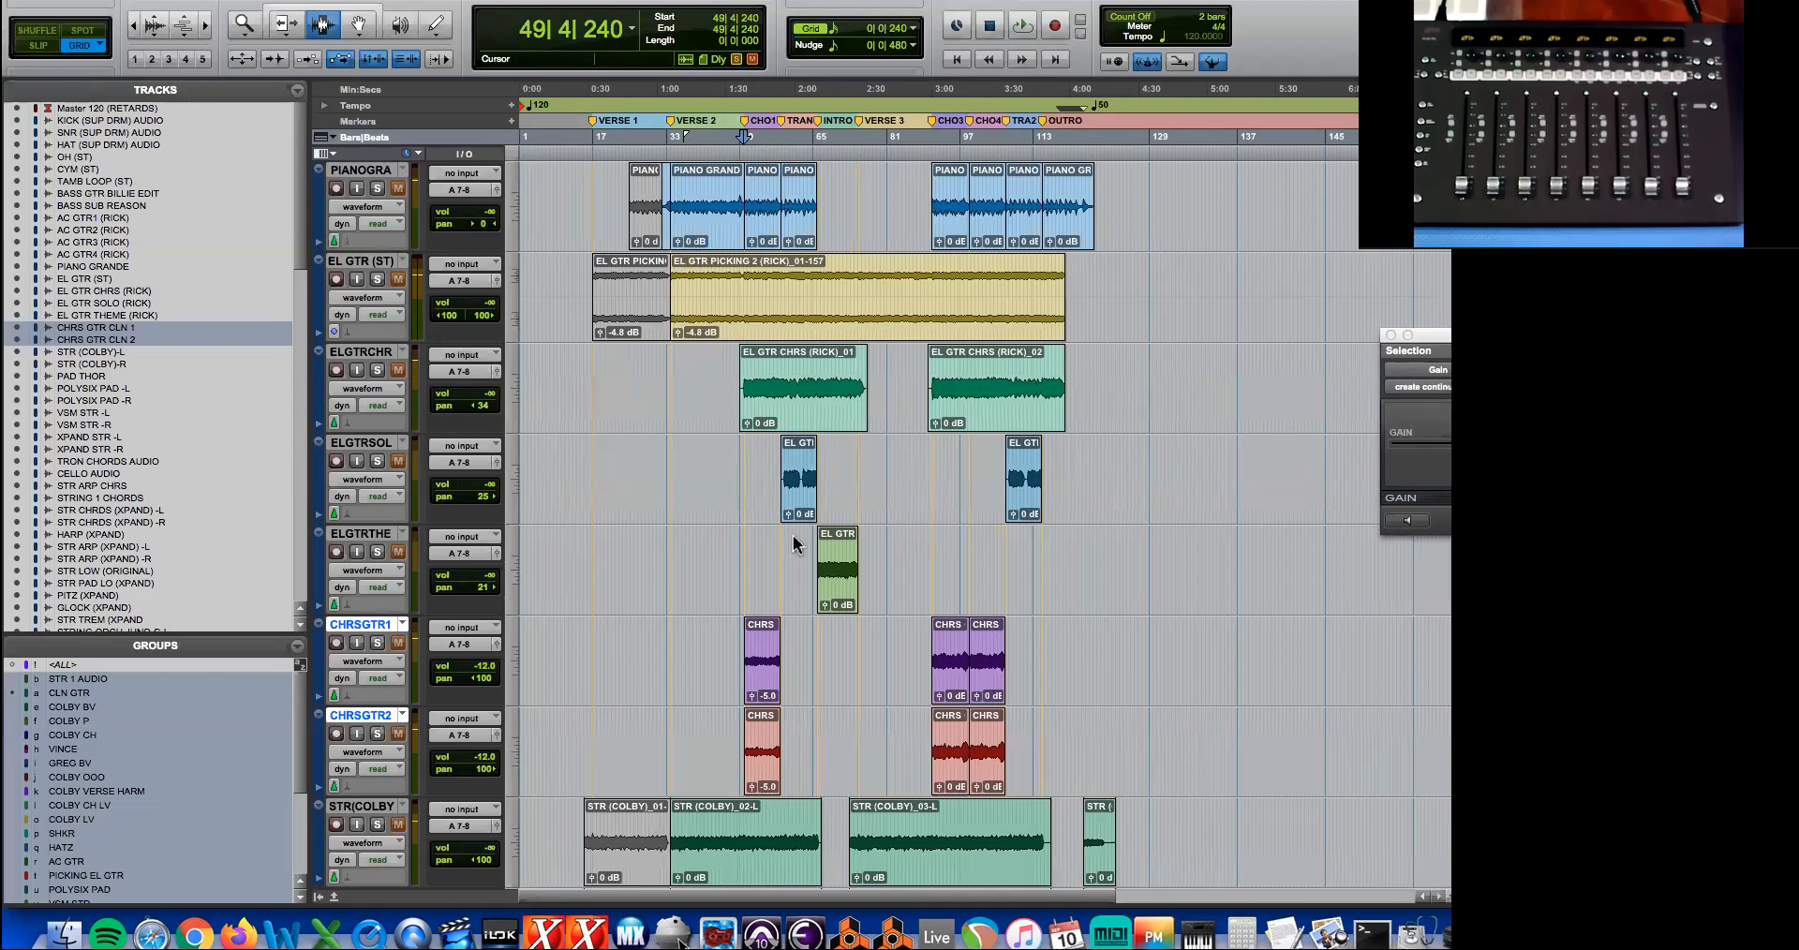
- Select the theme and clean chorus guitar clips together, followed by the theme guitar's range alone
{"action": "left_click", "coordinate": [1475, 647]}
{"action": "left_click_drag", "start_coordinate": [720, 568], "coordinate": [1085, 749]}
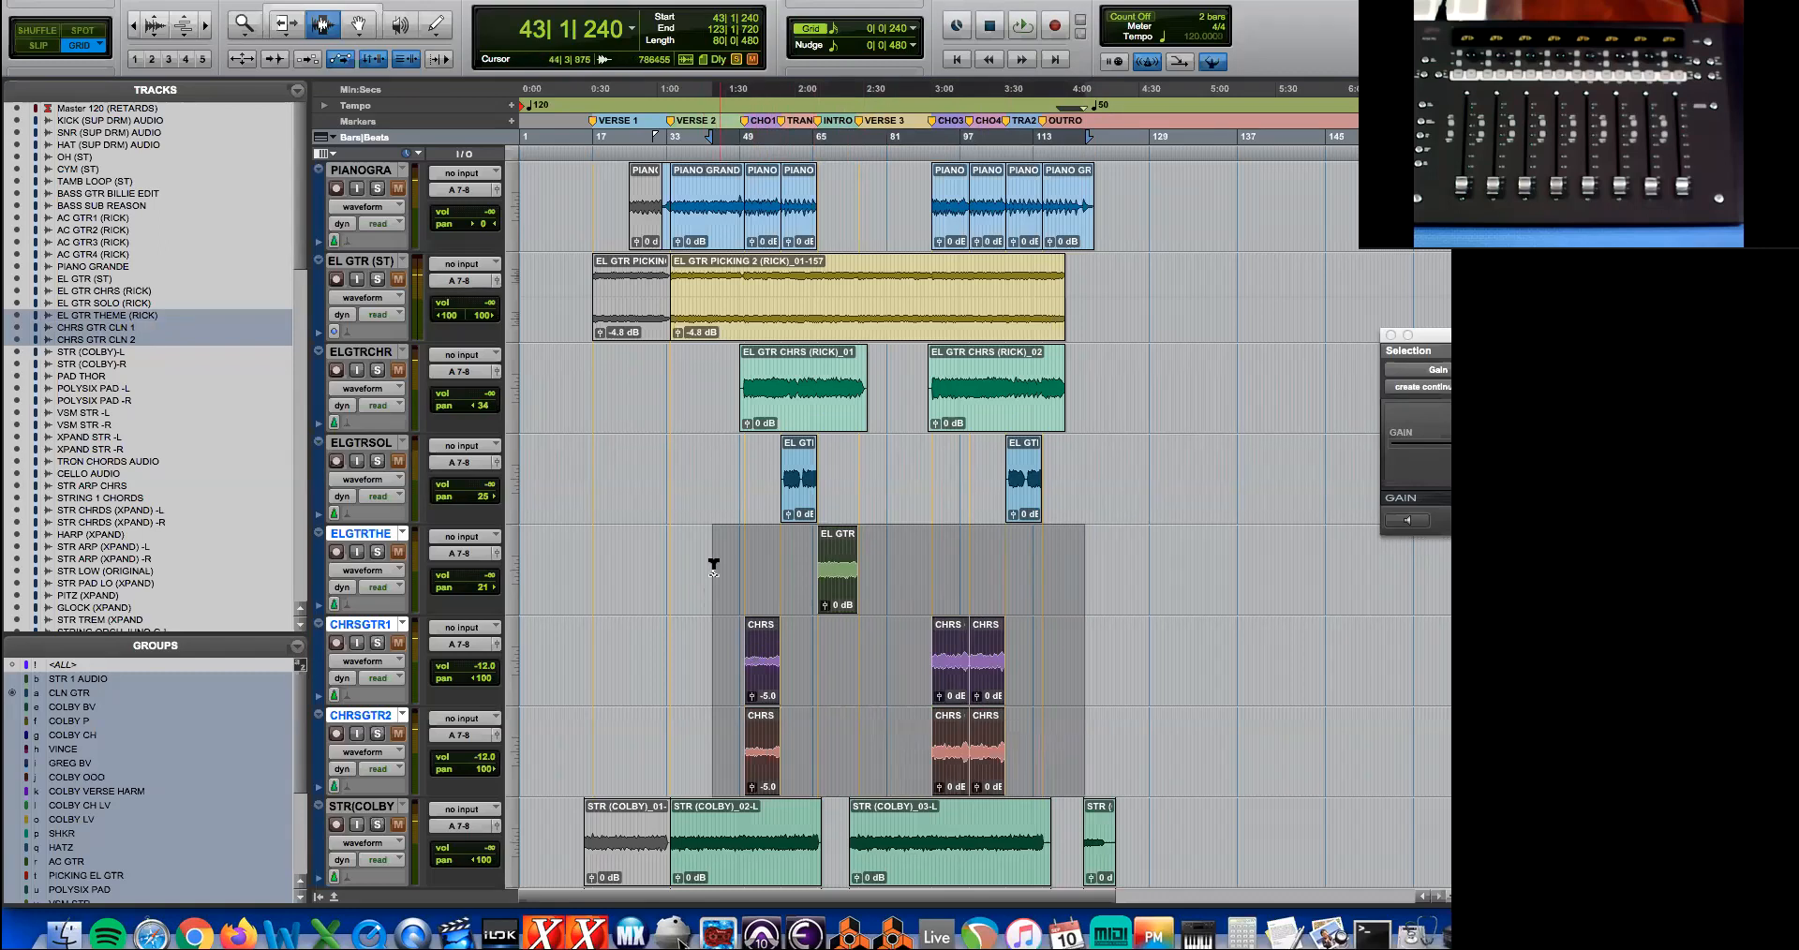
{"action": "left_click_drag", "start_coordinate": [627, 562], "coordinate": [1147, 553]}
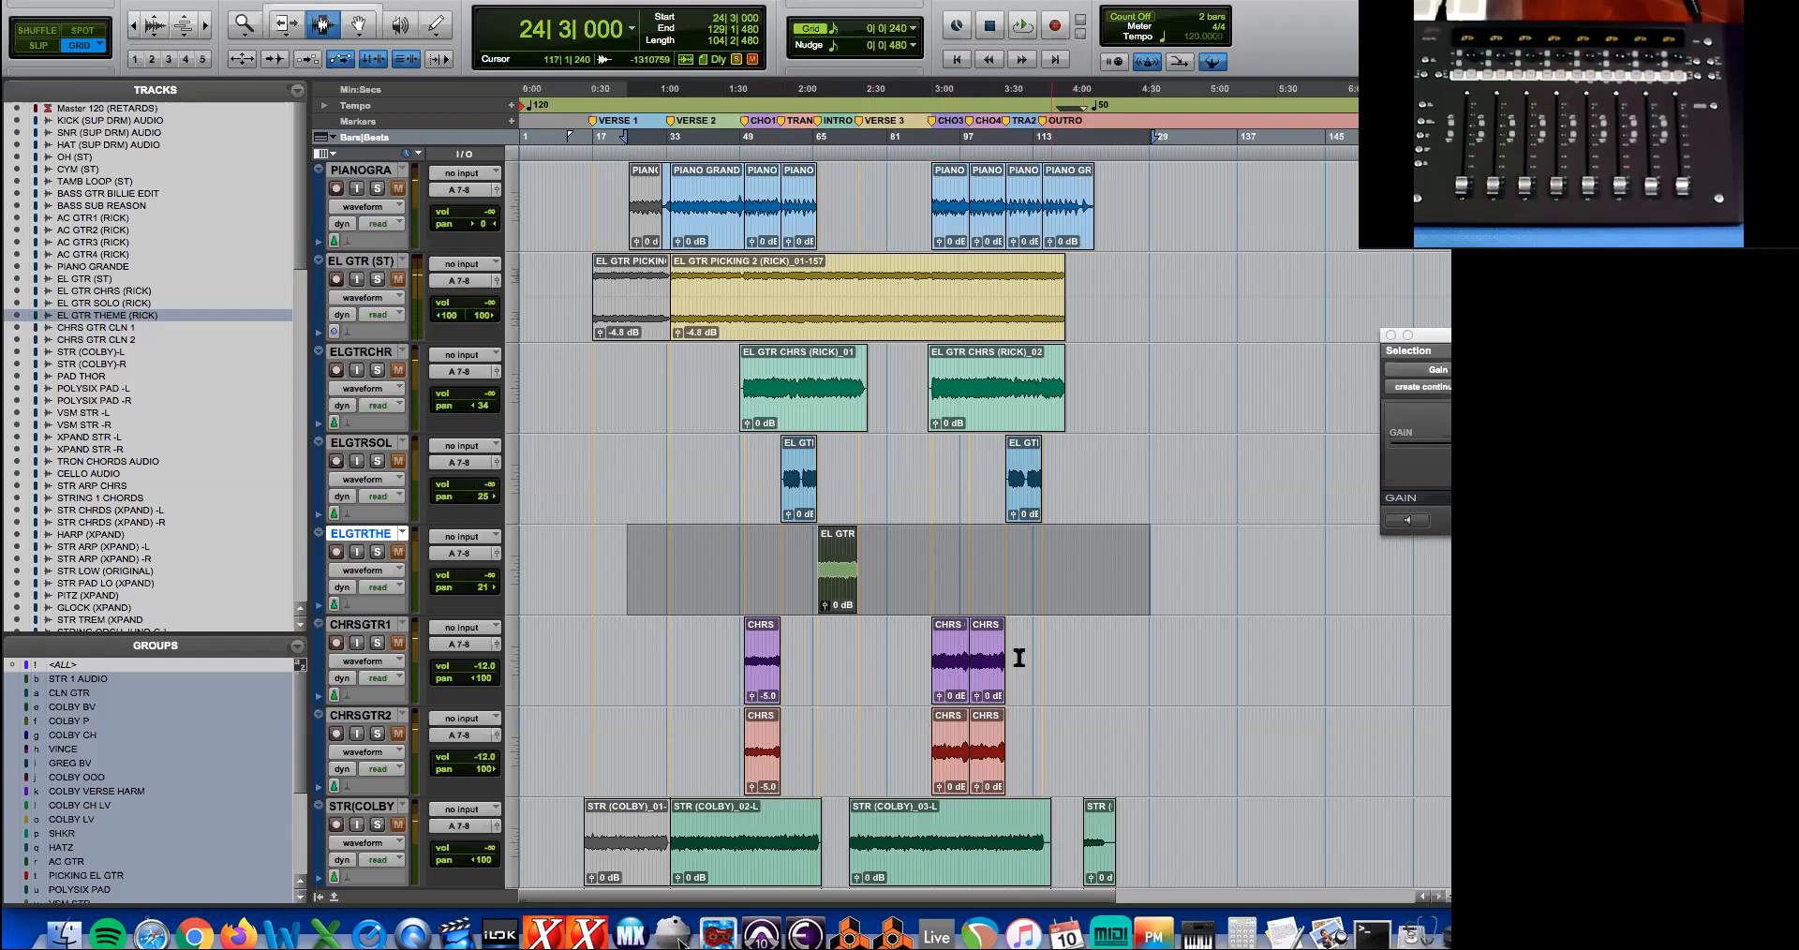
{"action": "key", "text": "super+equal"}
{"action": "key", "text": "super+equal"}
- Select the solo, theme and both clean chorus guitar tracks and set their faders to -18.2, -14.8 and -11.3 dB for the clean pair
{"action": "left_click", "coordinate": [743, 506]}
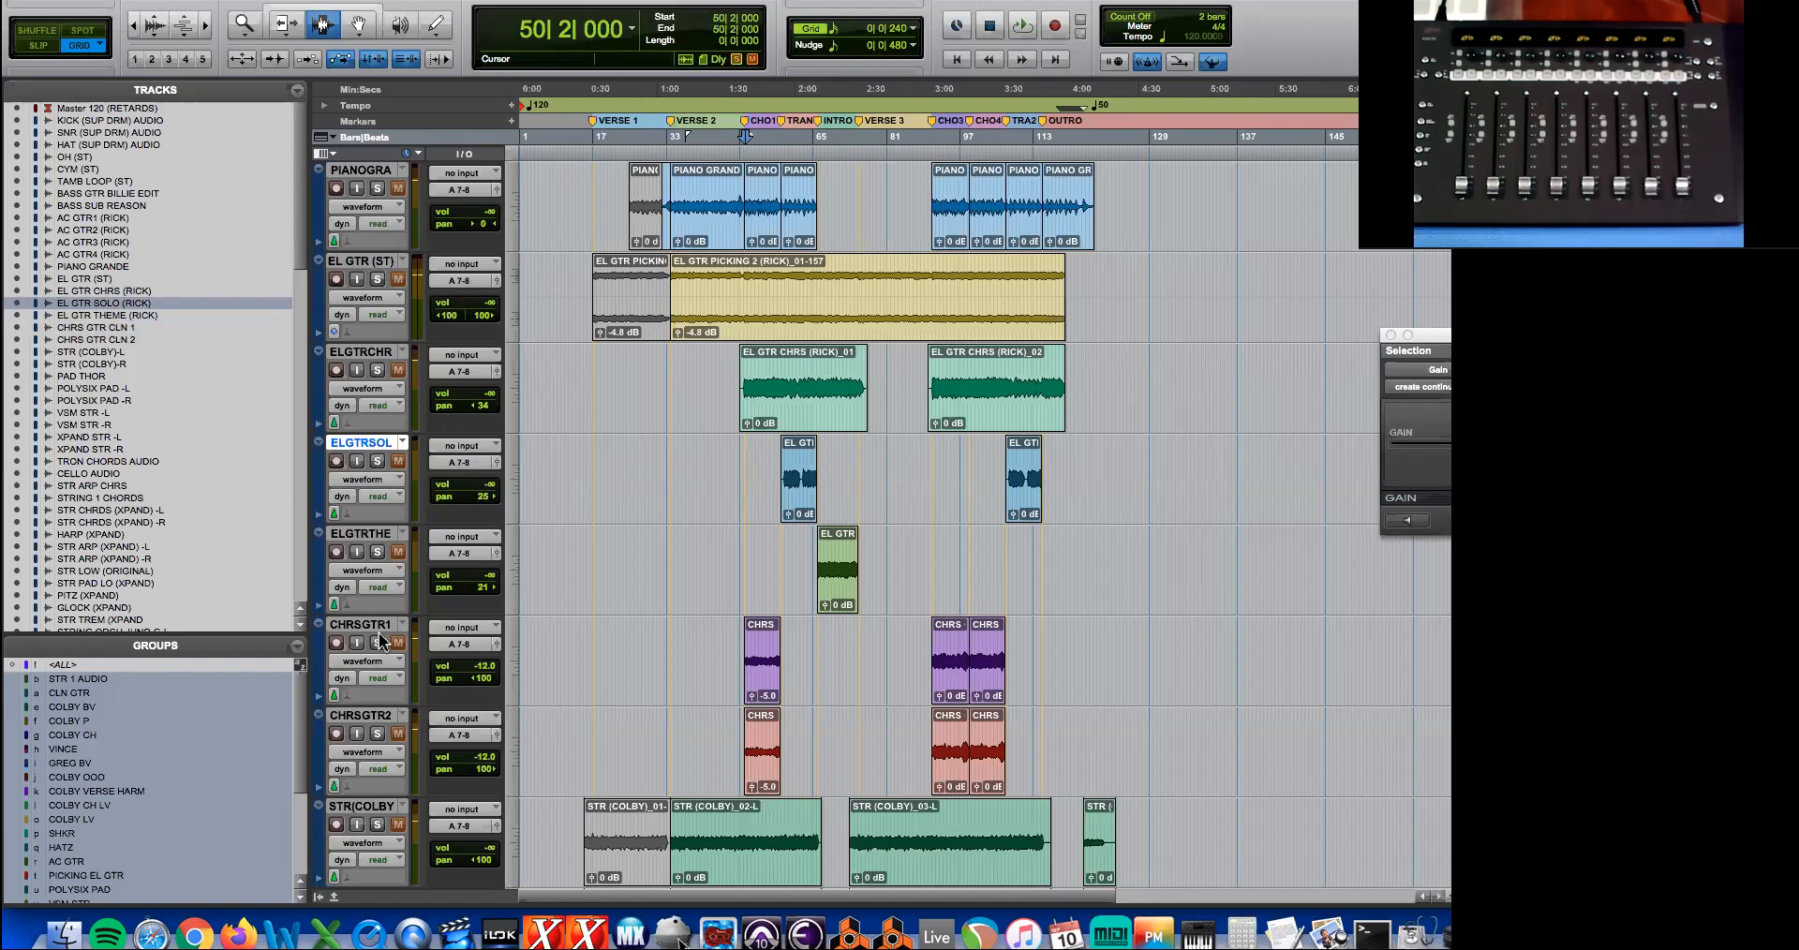
{"action": "left_click", "coordinate": [371, 718], "text": "shift"}
{"action": "key", "text": "super+equal"}
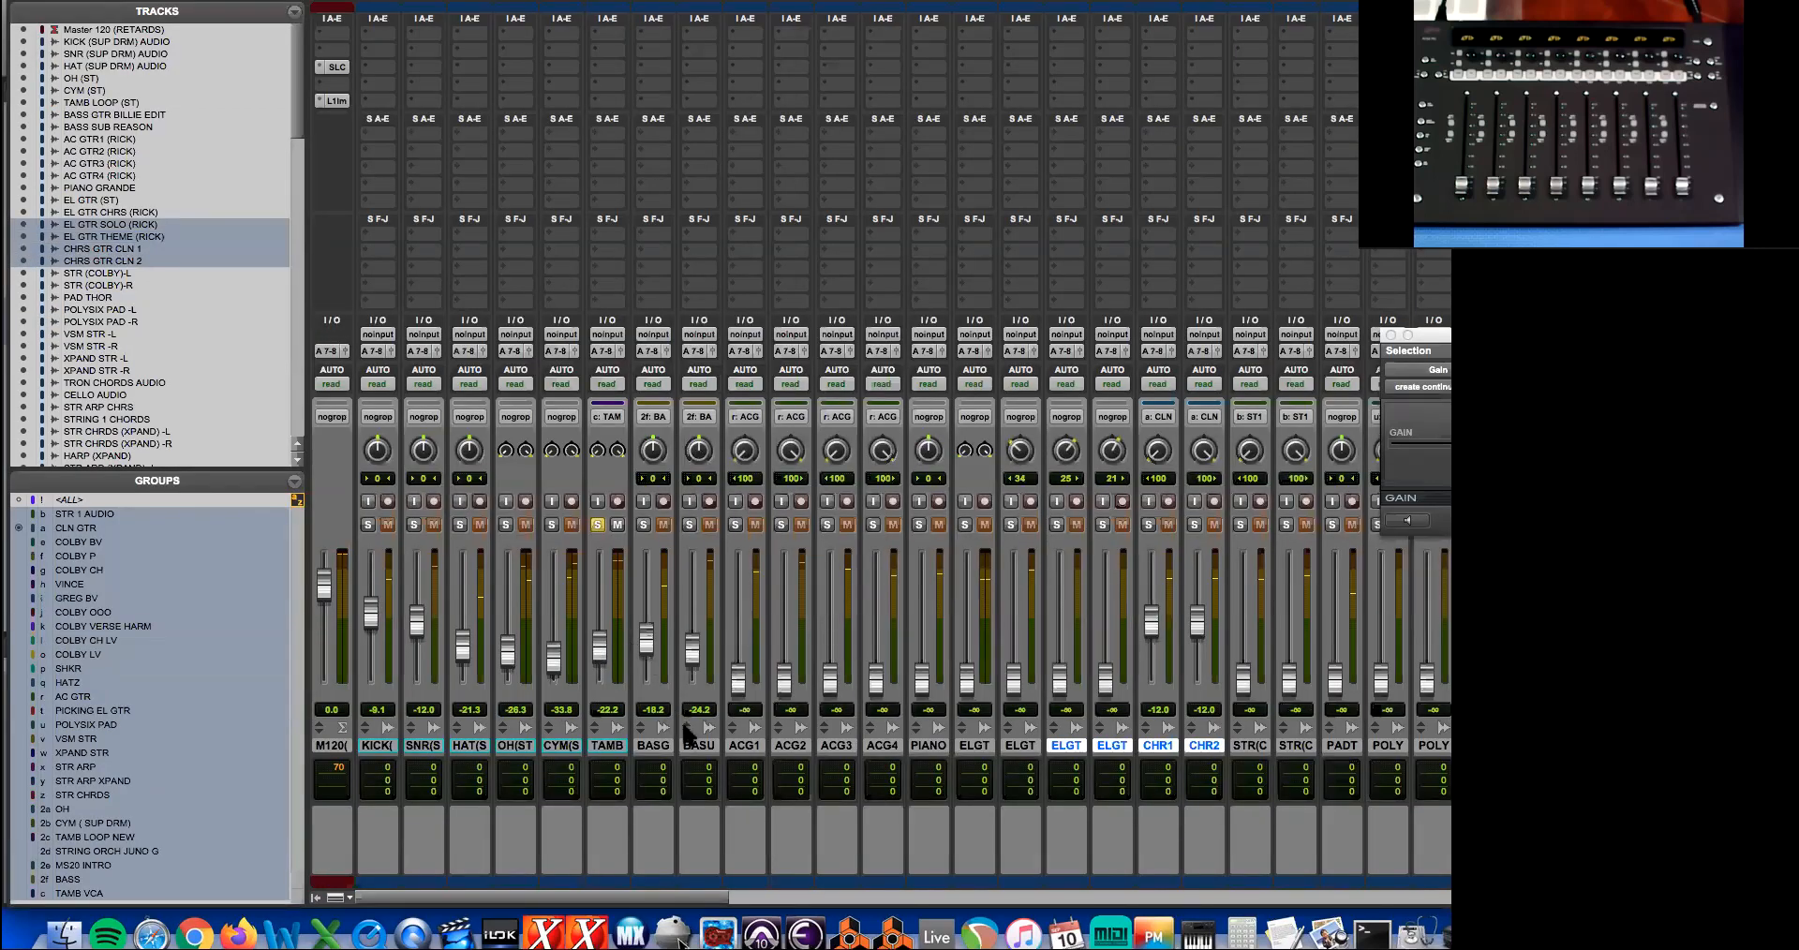
{"action": "scroll", "coordinate": [1055, 682], "scroll_direction": "right", "scroll_amount": 5}
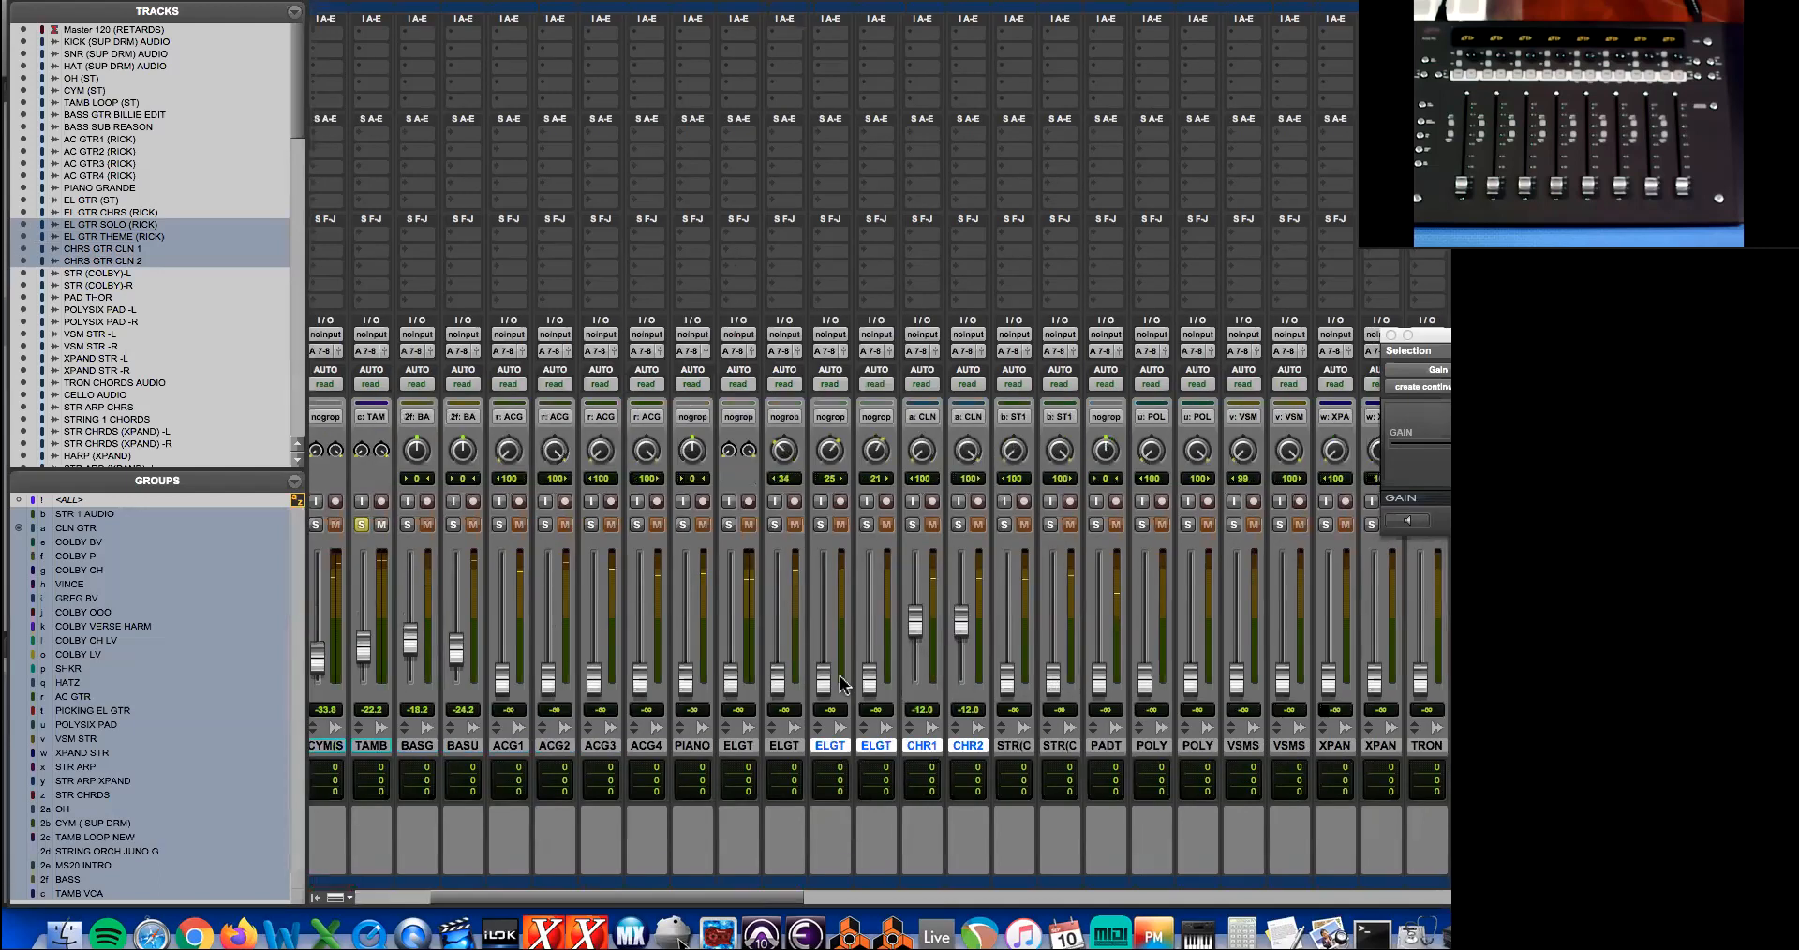
{"action": "left_click_drag", "start_coordinate": [824, 676], "coordinate": [918, 633]}
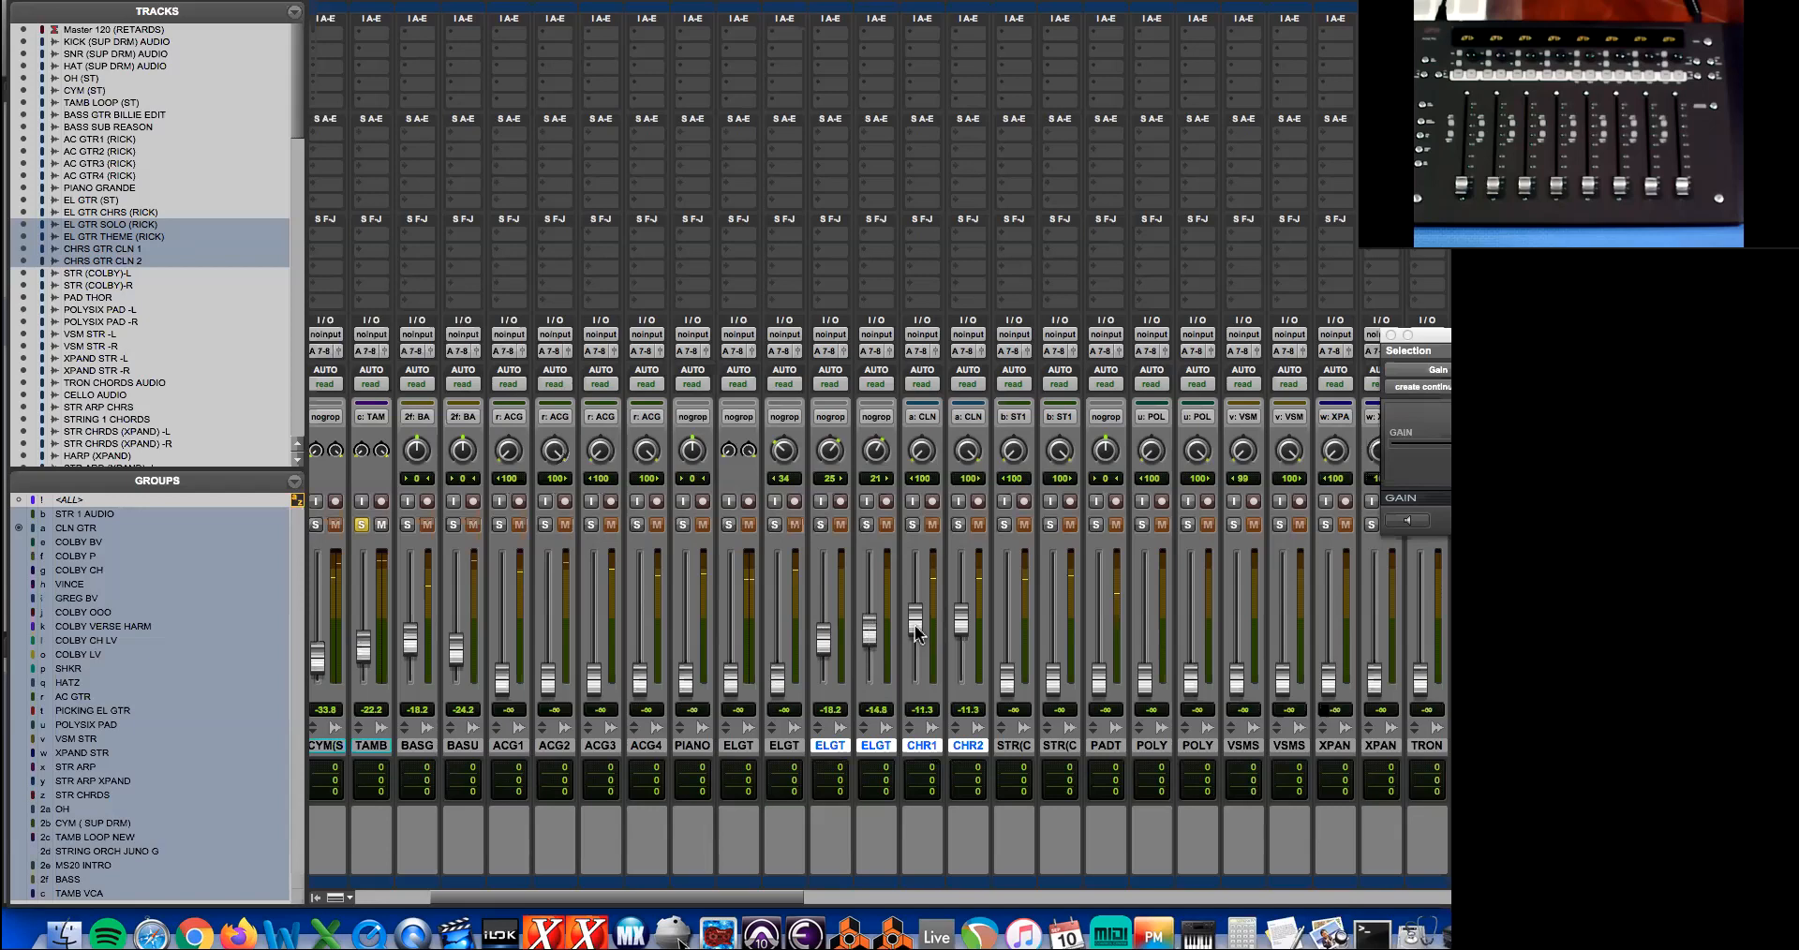
- Compare where the solo, theme and clean chorus guitars play by selecting their clips together and separately
{"action": "key", "text": "super+equal"}
{"action": "left_click_drag", "start_coordinate": [671, 474], "coordinate": [1076, 713]}
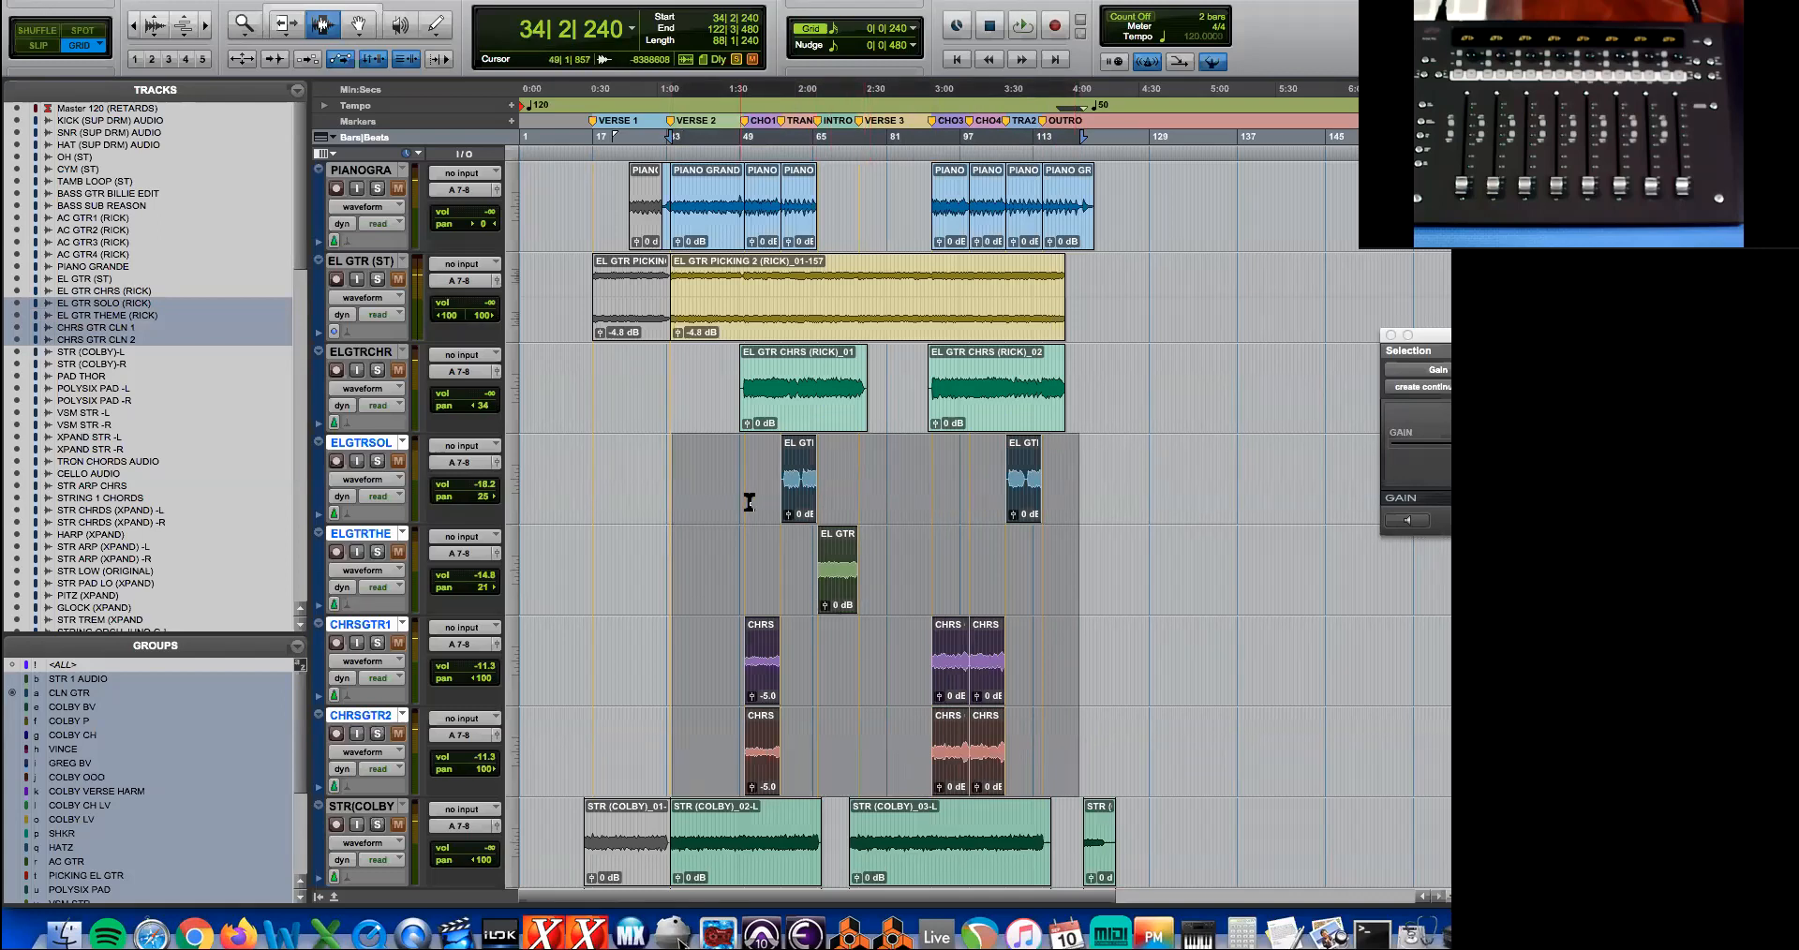
{"action": "left_click_drag", "start_coordinate": [761, 478], "coordinate": [822, 477]}
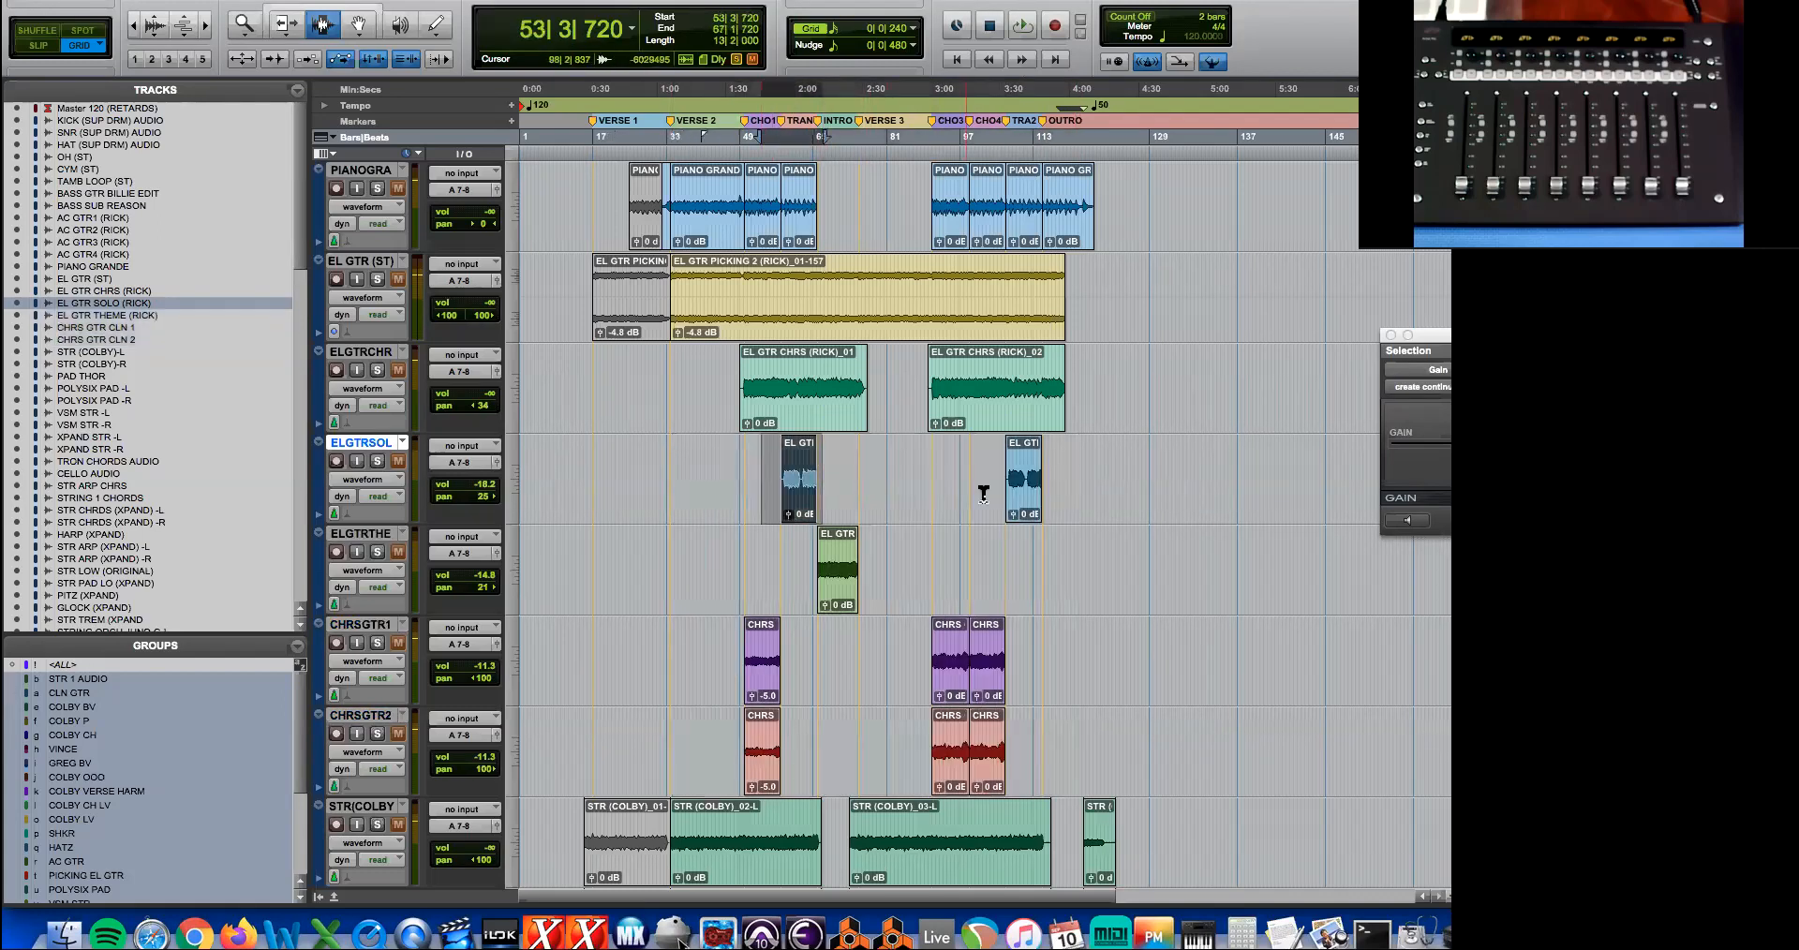
{"action": "left_click", "coordinate": [834, 566]}
{"action": "left_click_drag", "start_coordinate": [723, 663], "coordinate": [1016, 705]}
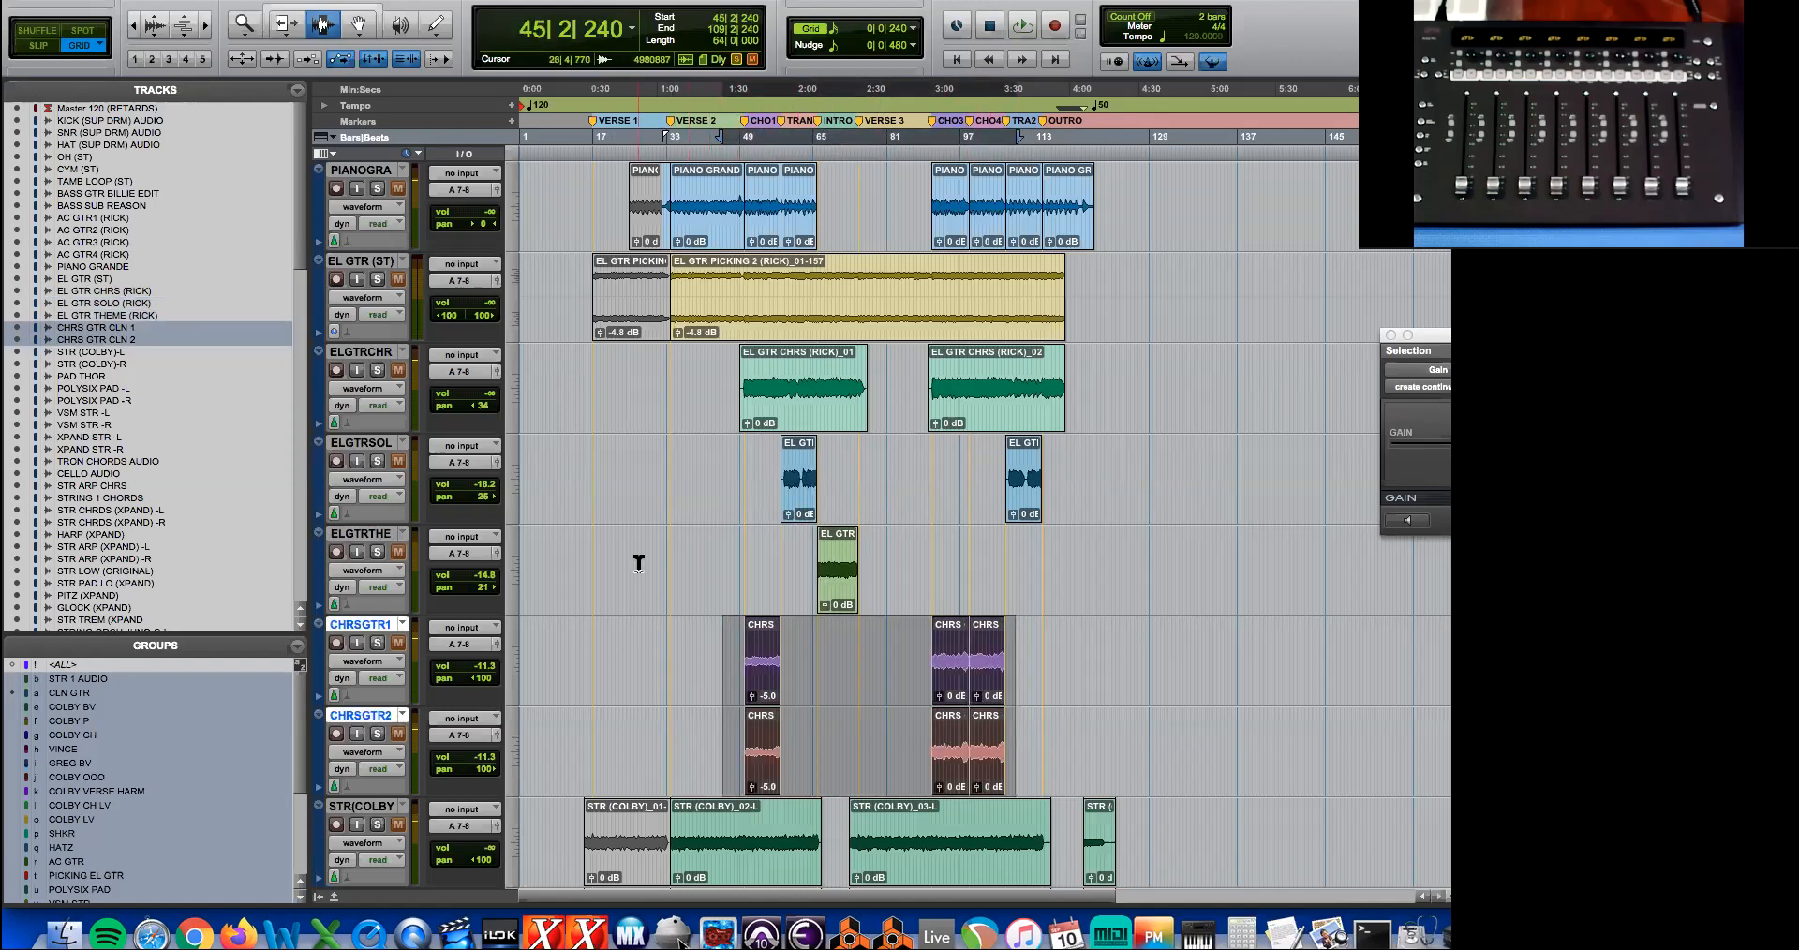
{"action": "left_click_drag", "start_coordinate": [688, 479], "coordinate": [1074, 689]}
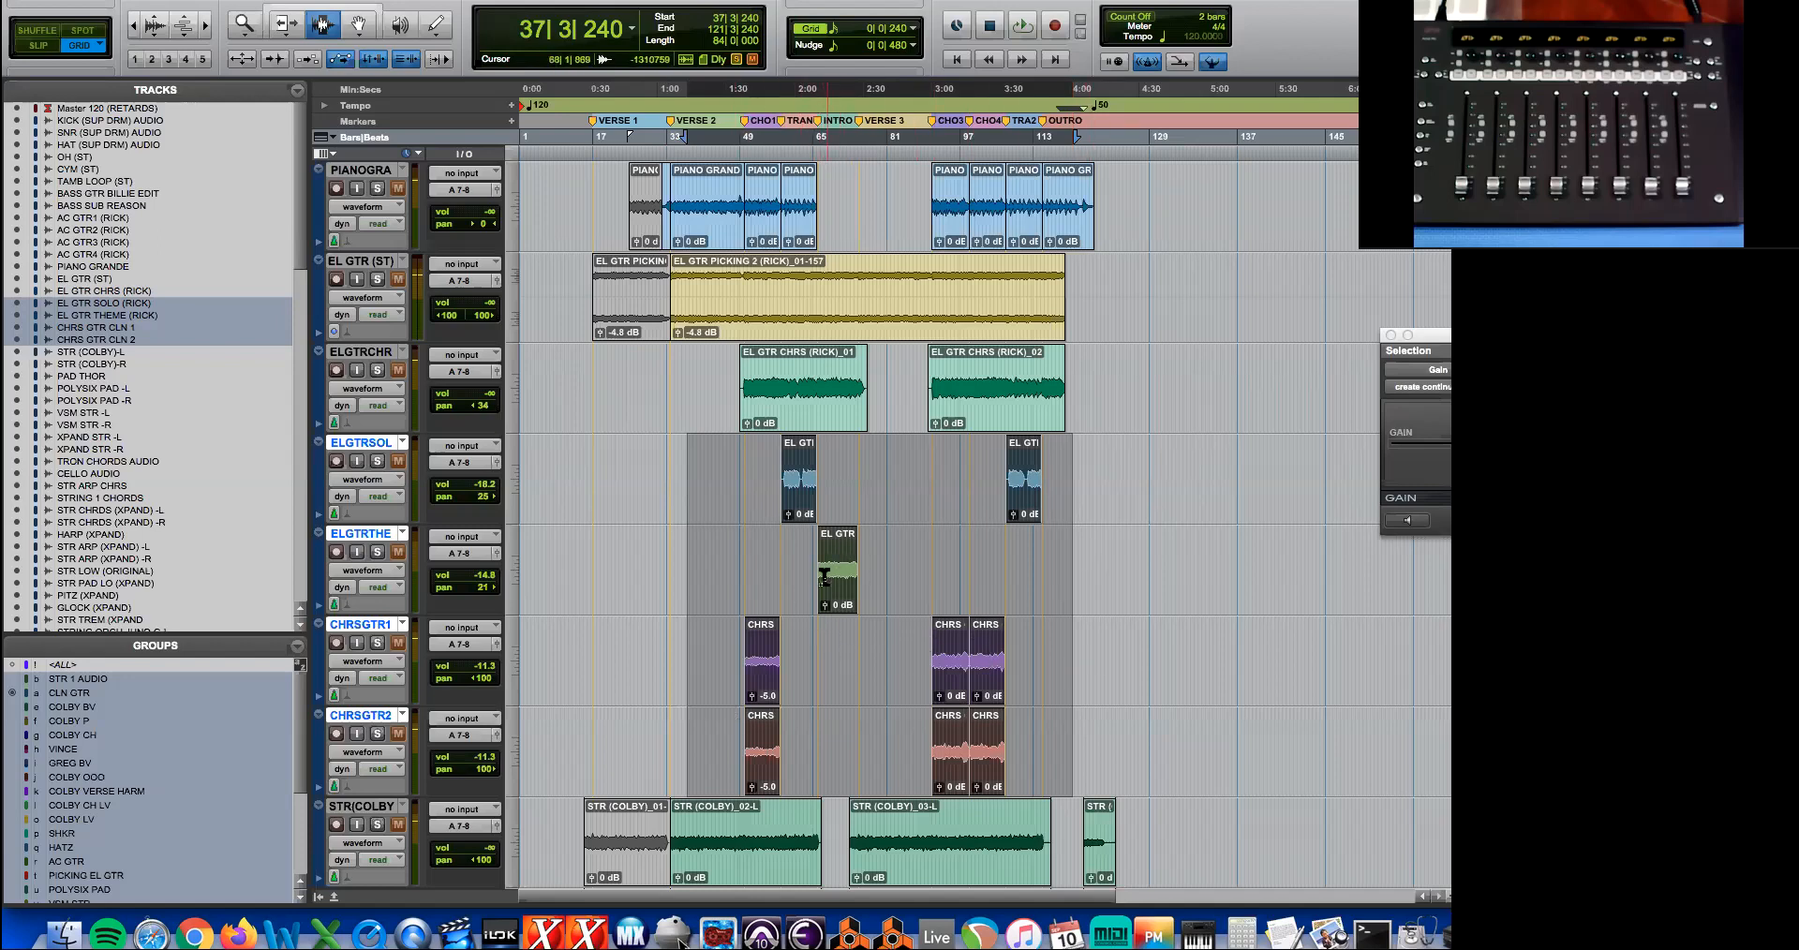
- Select the guitar solo's first Transition clip and raise the solo track's fader to -14.5 dB
{"action": "double_click", "coordinate": [795, 497]}
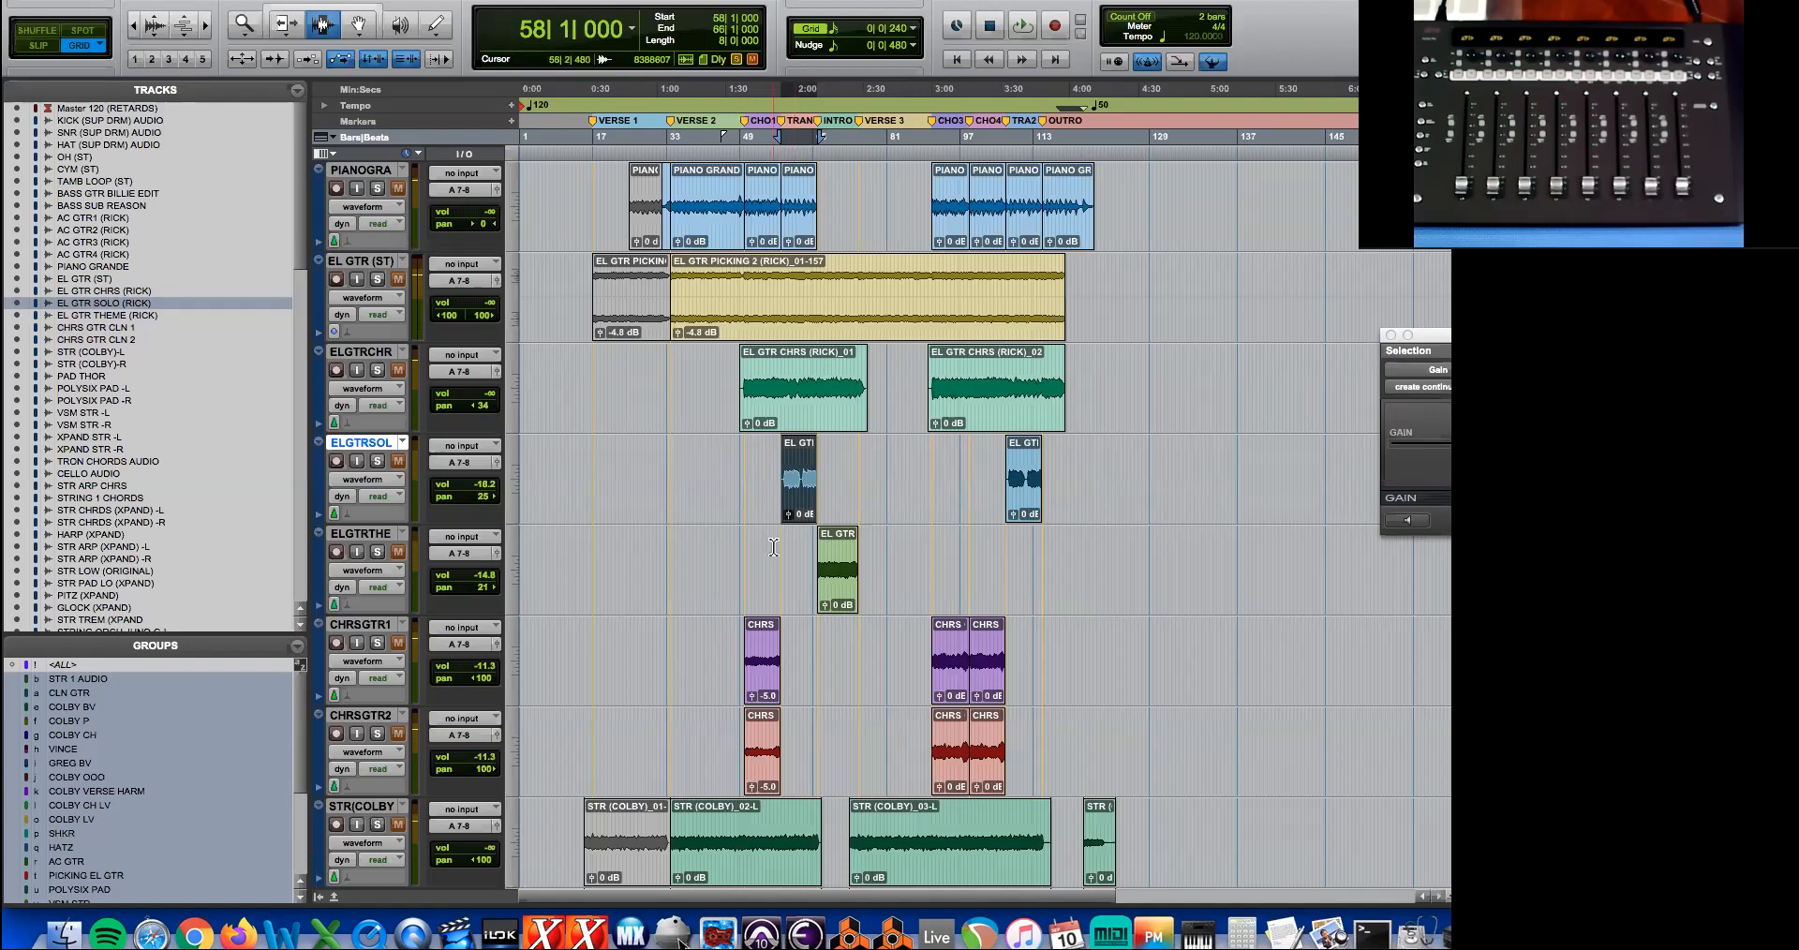
{"action": "key", "text": "super+equal"}
{"action": "key", "text": "super+equal"}
{"action": "key", "text": "super+equal"}
{"action": "left_click_drag", "start_coordinate": [826, 652], "coordinate": [825, 643]}
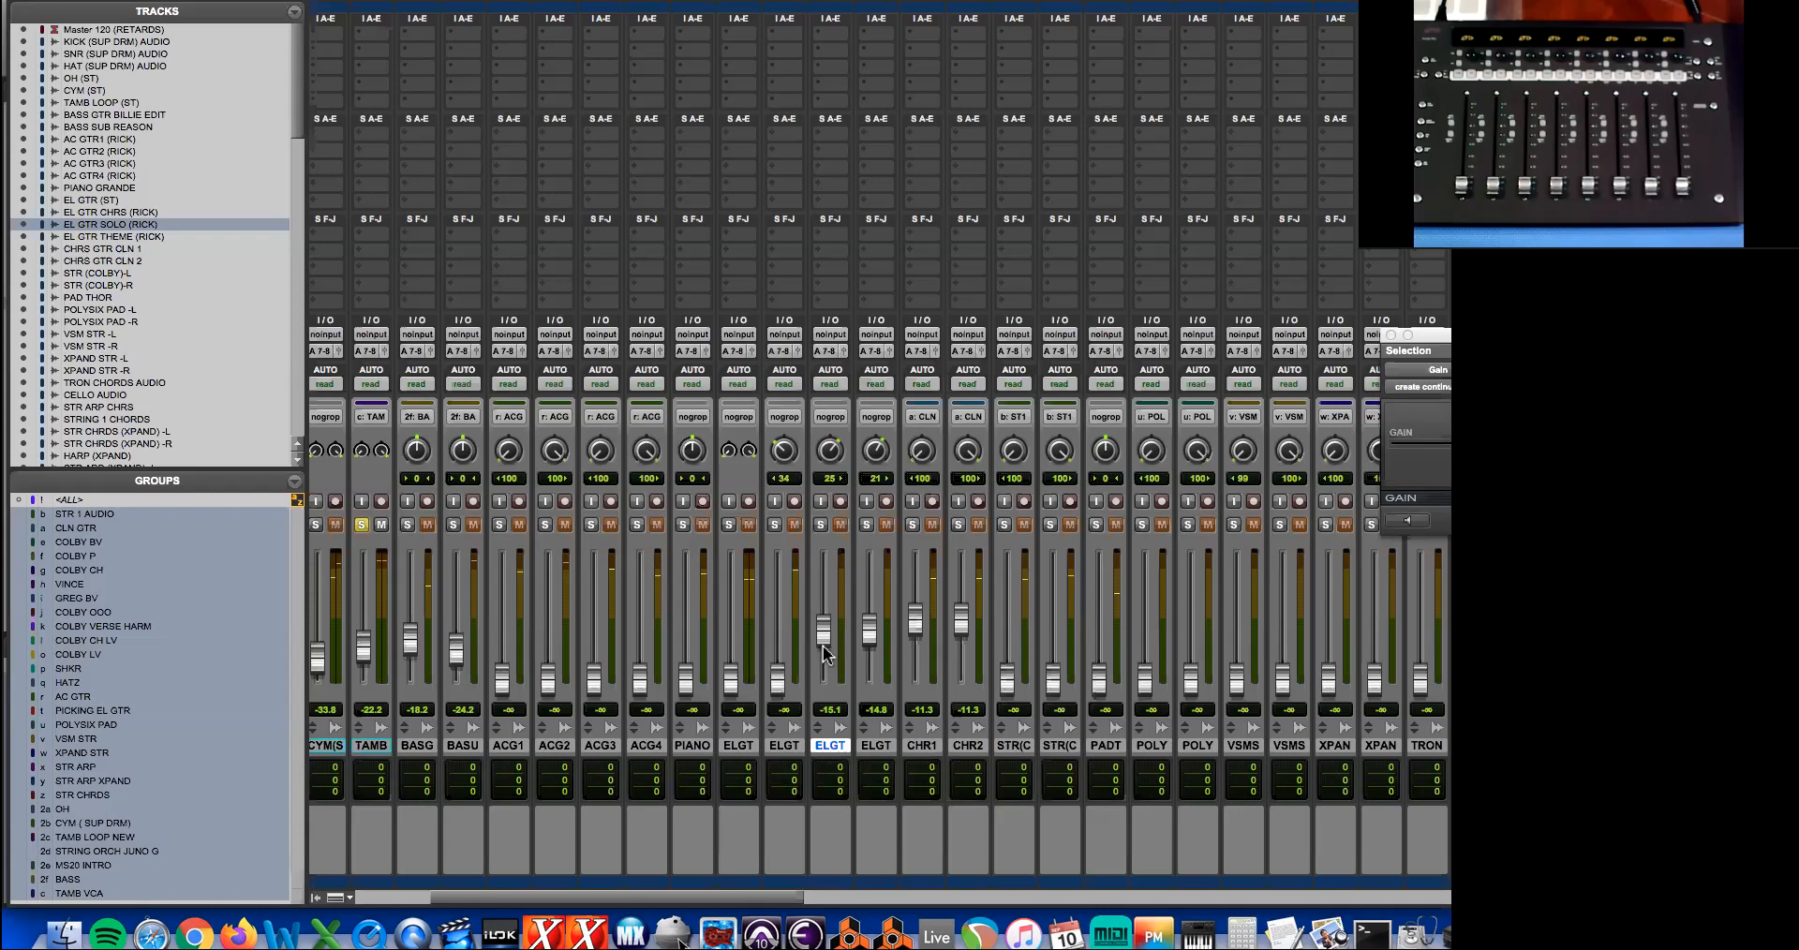
{"action": "key", "text": "super+equal"}
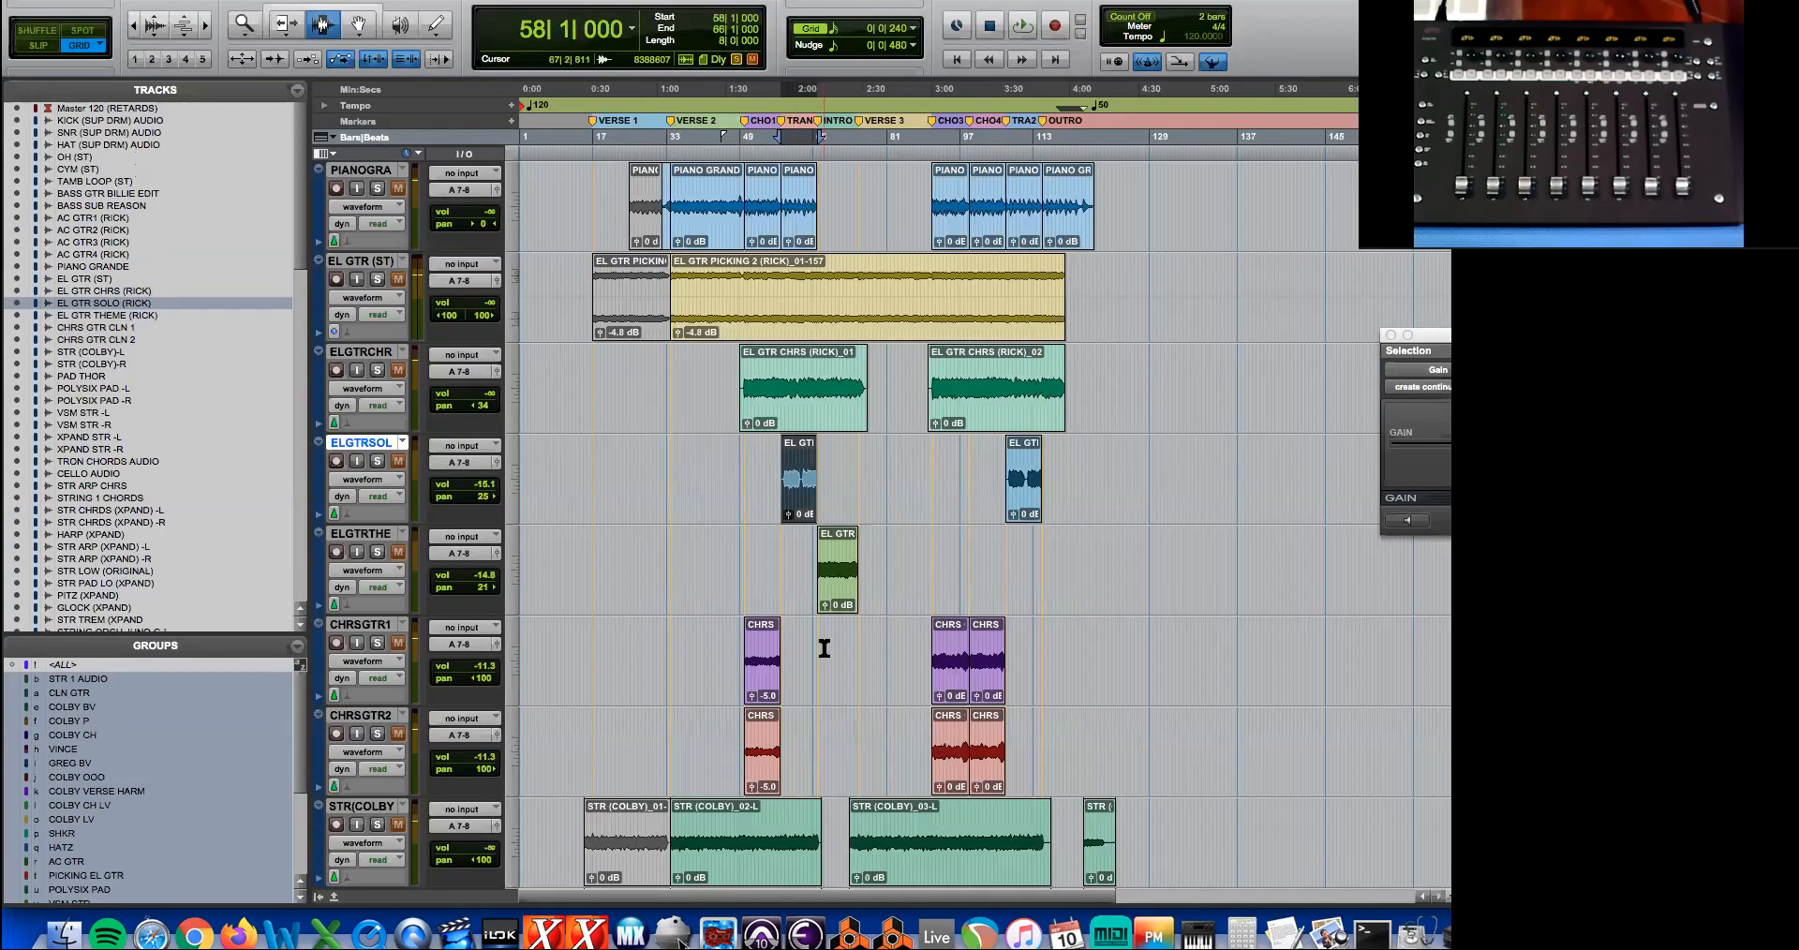
{"action": "key", "text": "super+equal"}
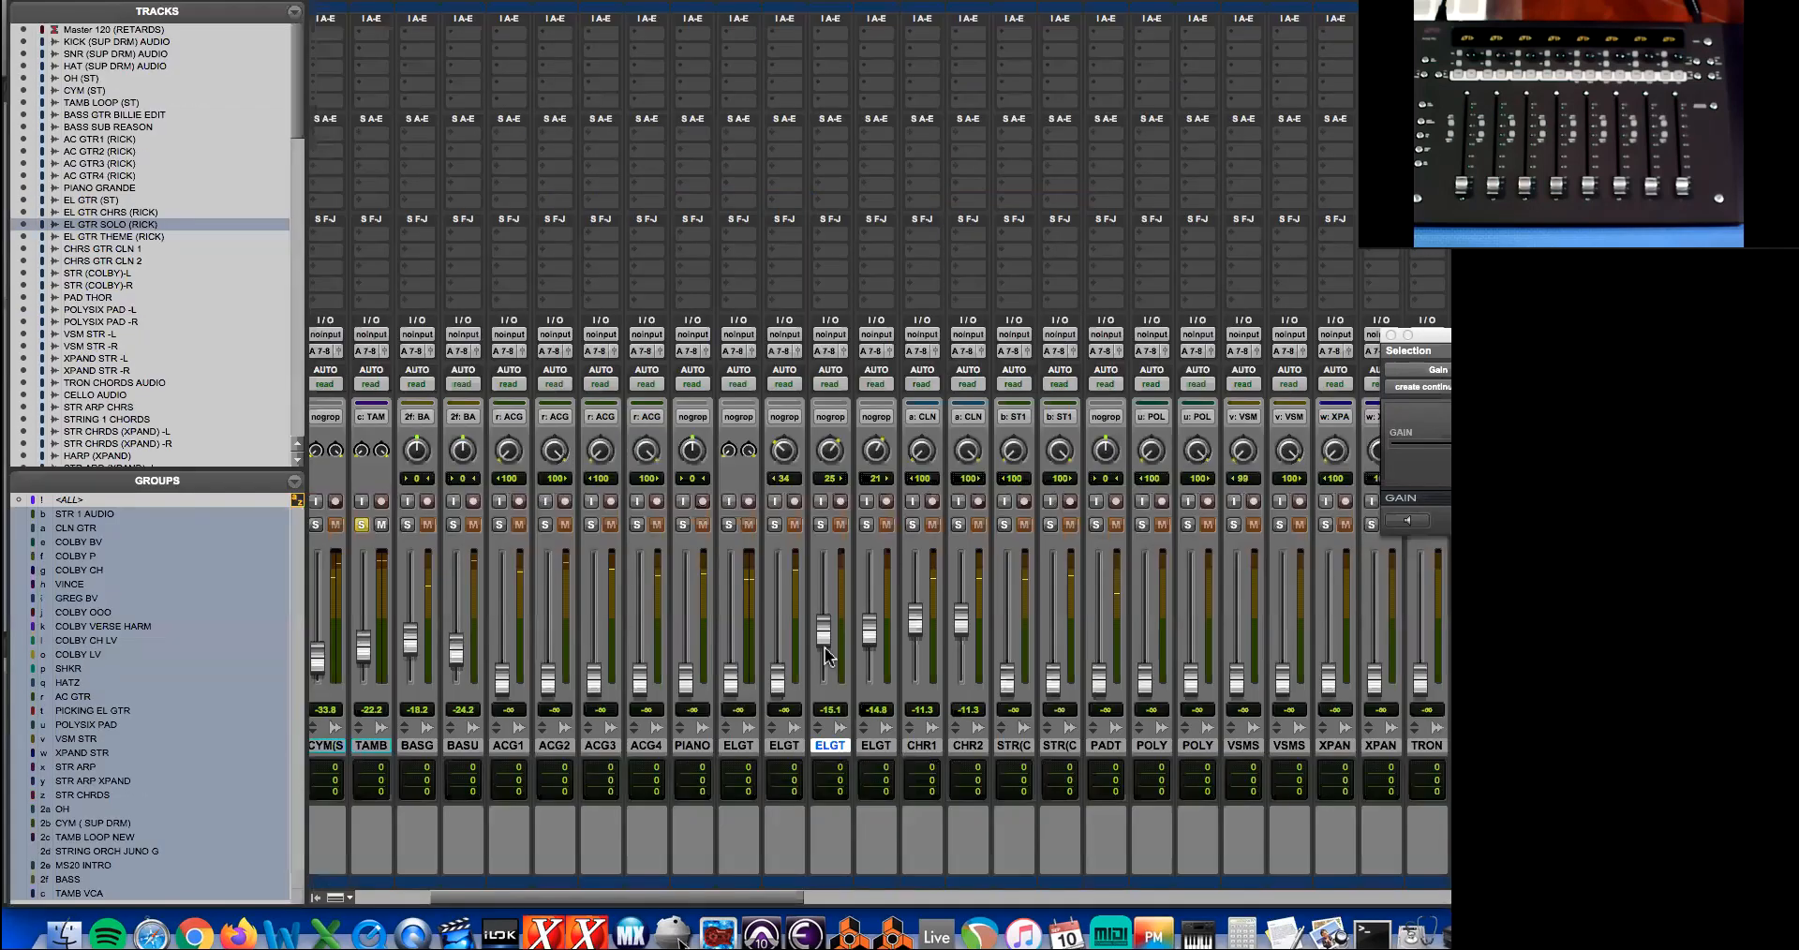
{"action": "left_click_drag", "start_coordinate": [823, 637], "coordinate": [820, 635]}
{"action": "key", "text": "super+equal"}
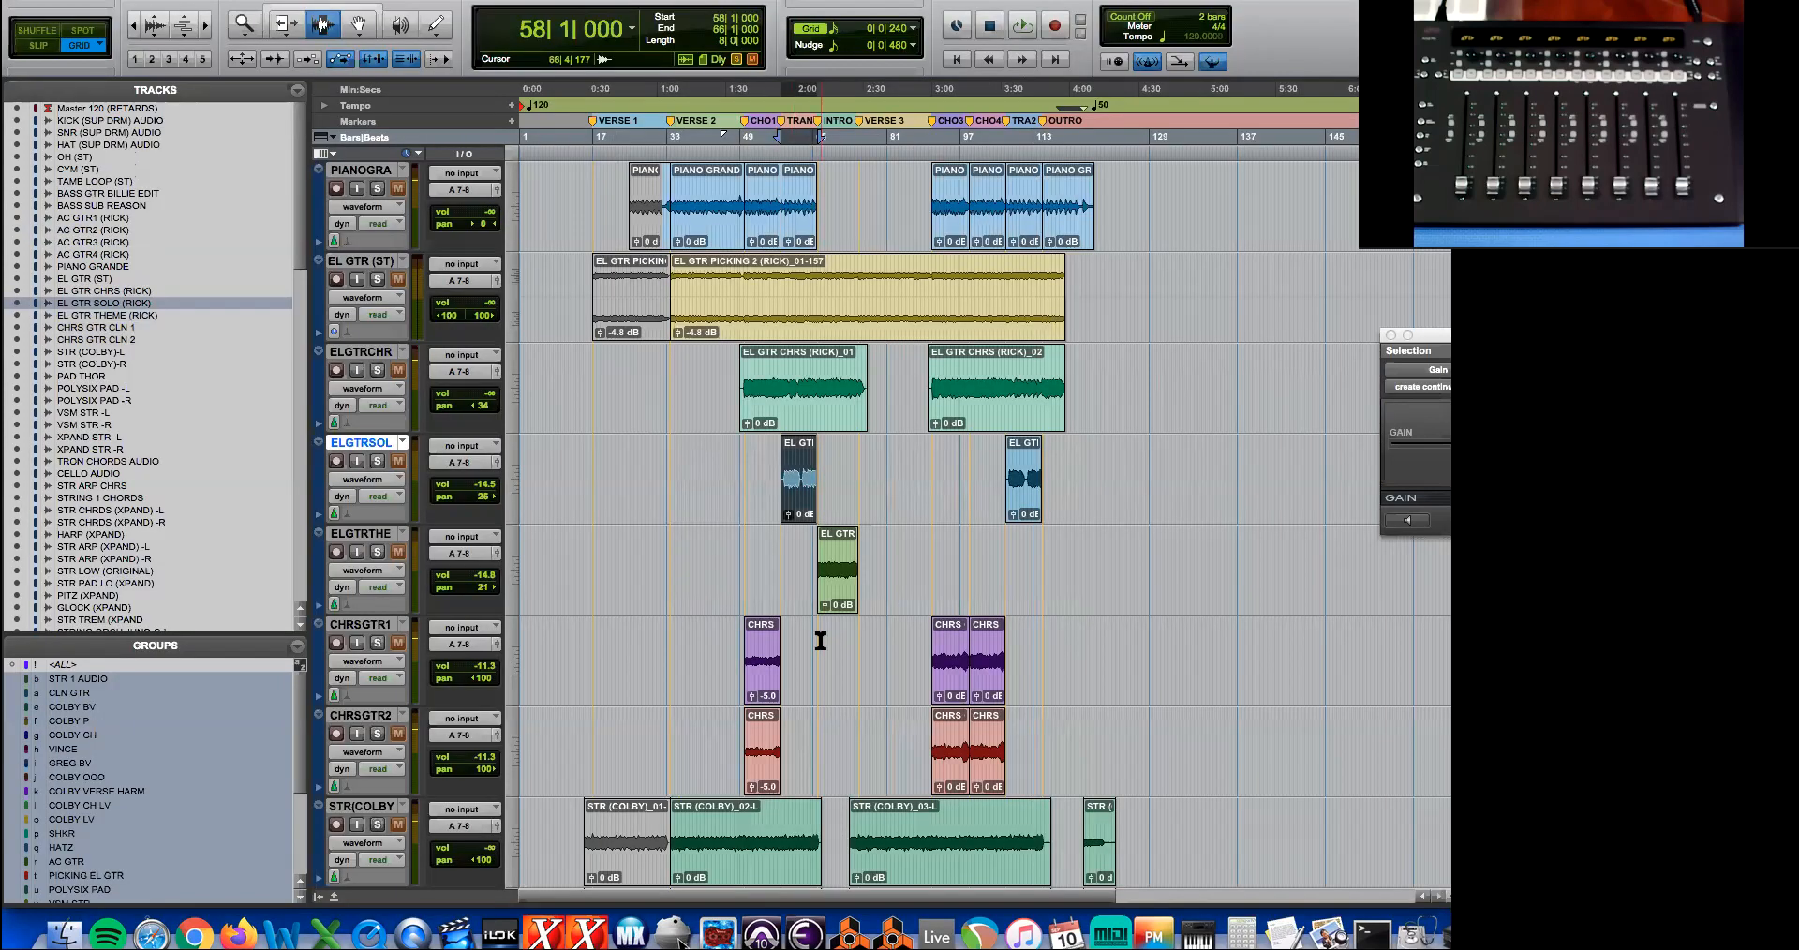
- Review the solo, theme and clean guitar clips by selection, followed by the VSM and Xpand string clips
{"action": "left_click", "coordinate": [794, 547]}
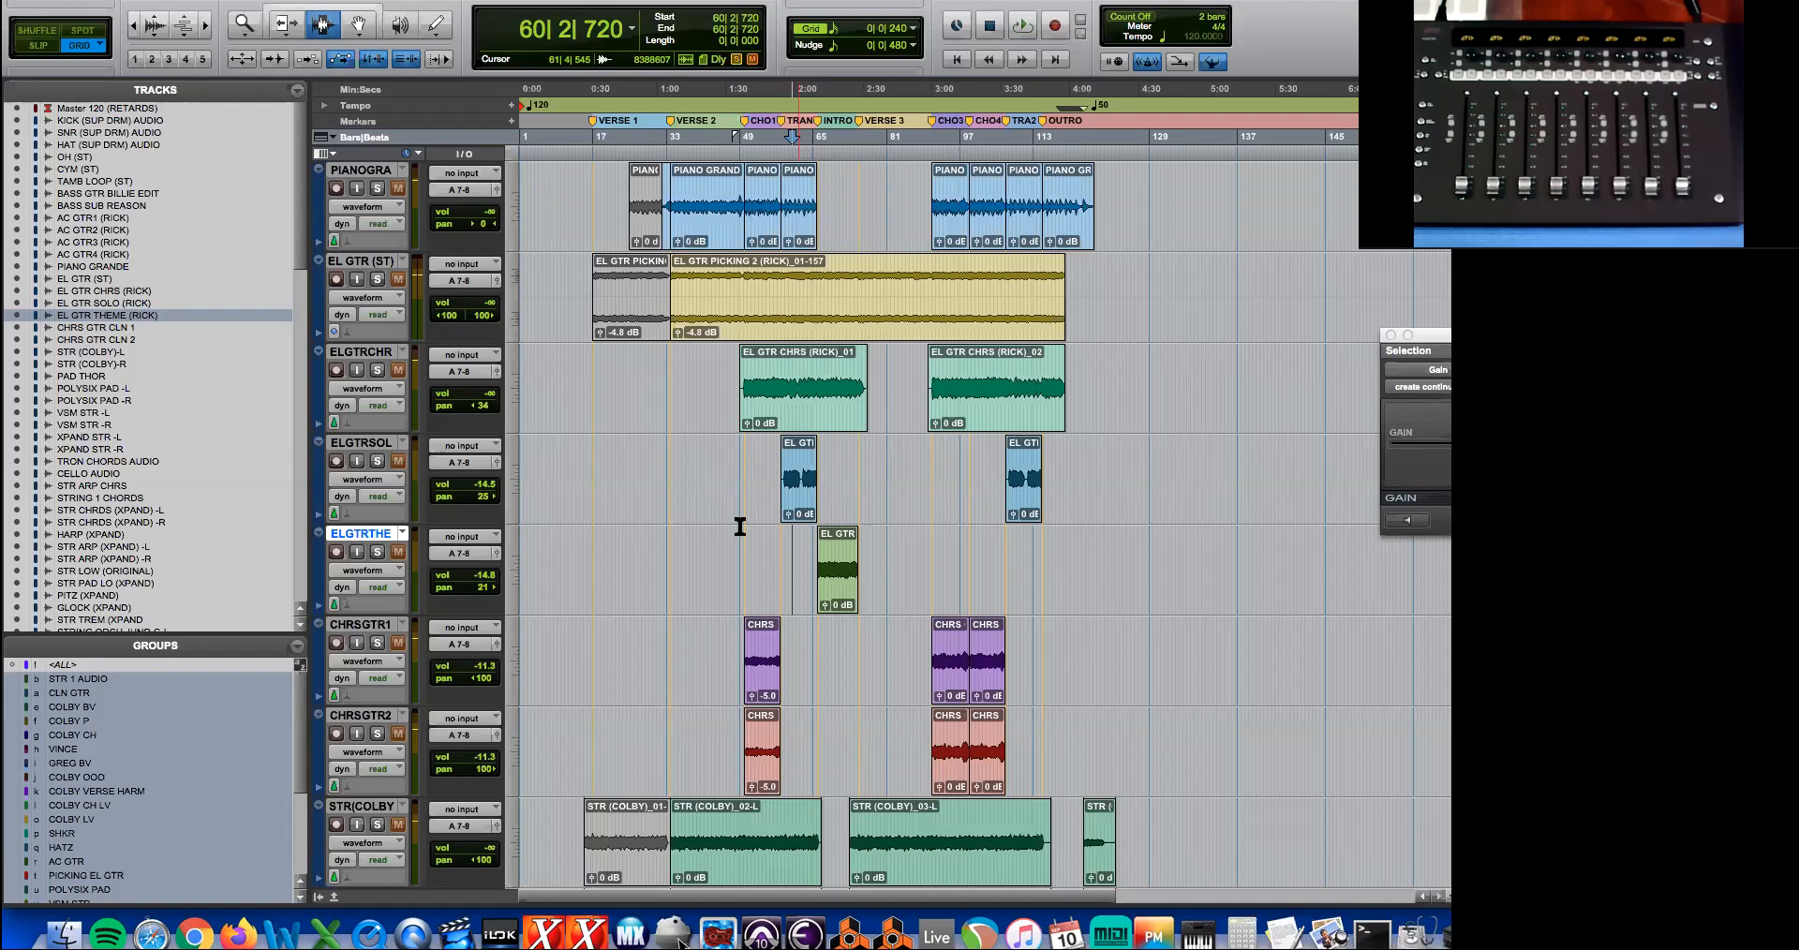
{"action": "left_click_drag", "start_coordinate": [702, 450], "coordinate": [1120, 740]}
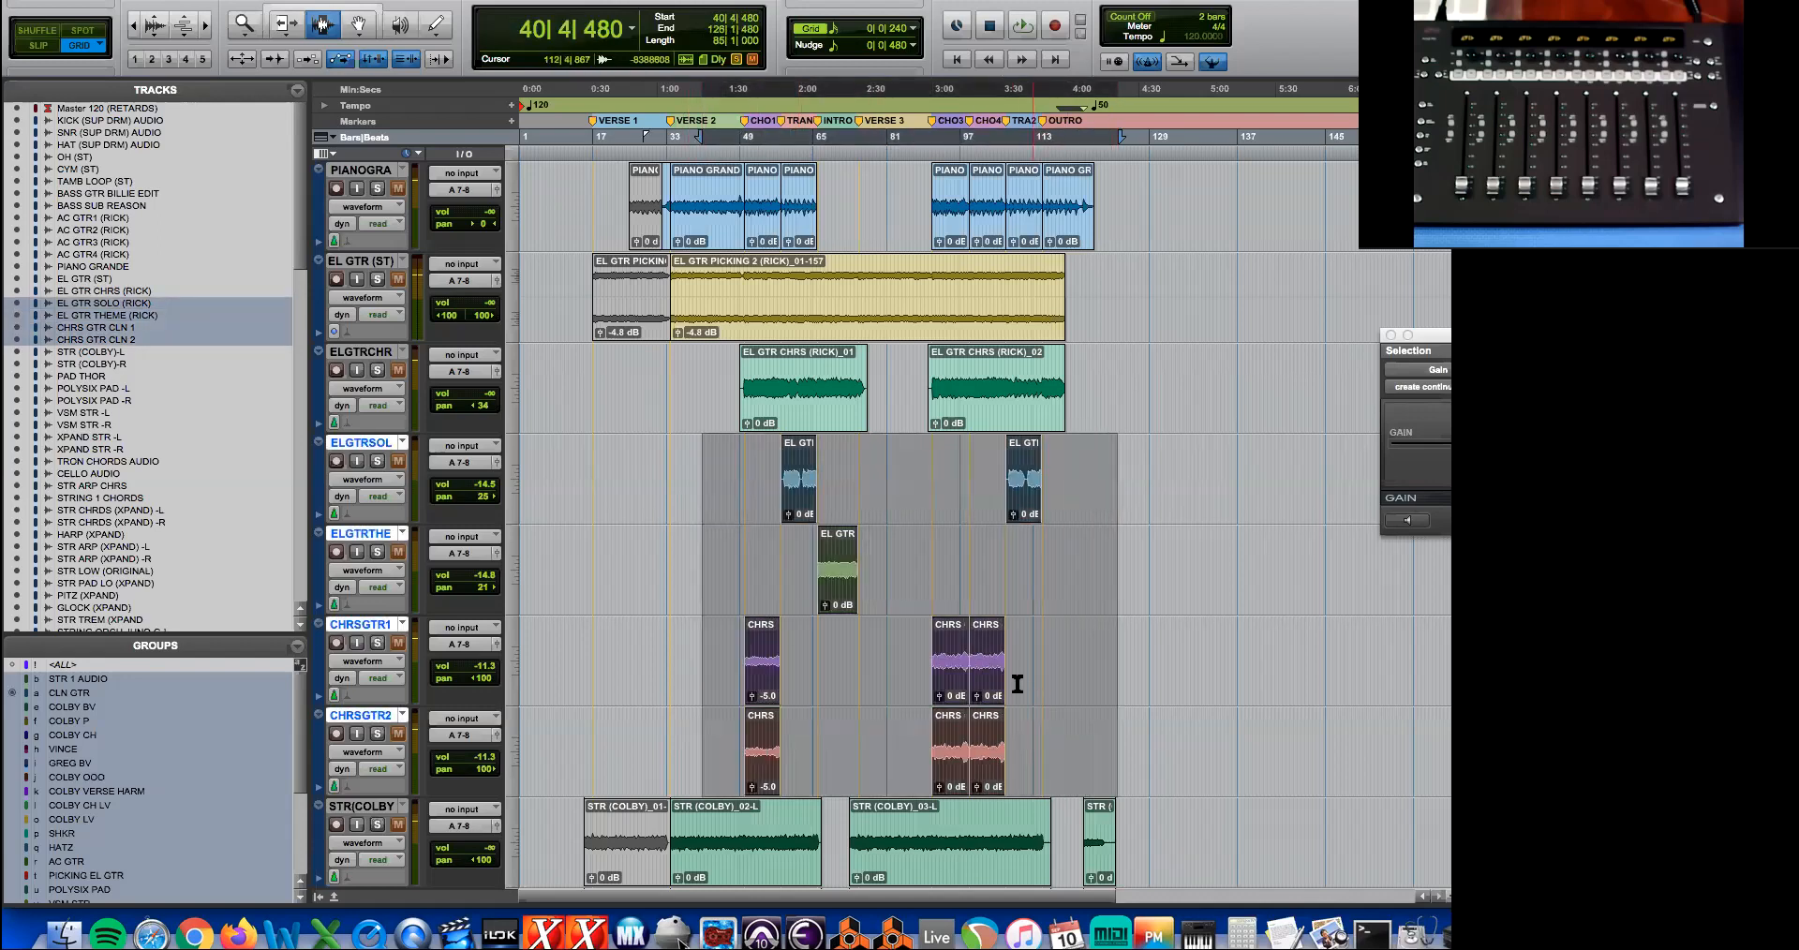
{"action": "scroll", "coordinate": [1017, 684], "scroll_direction": "down", "scroll_amount": 7}
{"action": "scroll", "coordinate": [1012, 675], "scroll_direction": "down", "scroll_amount": 4}
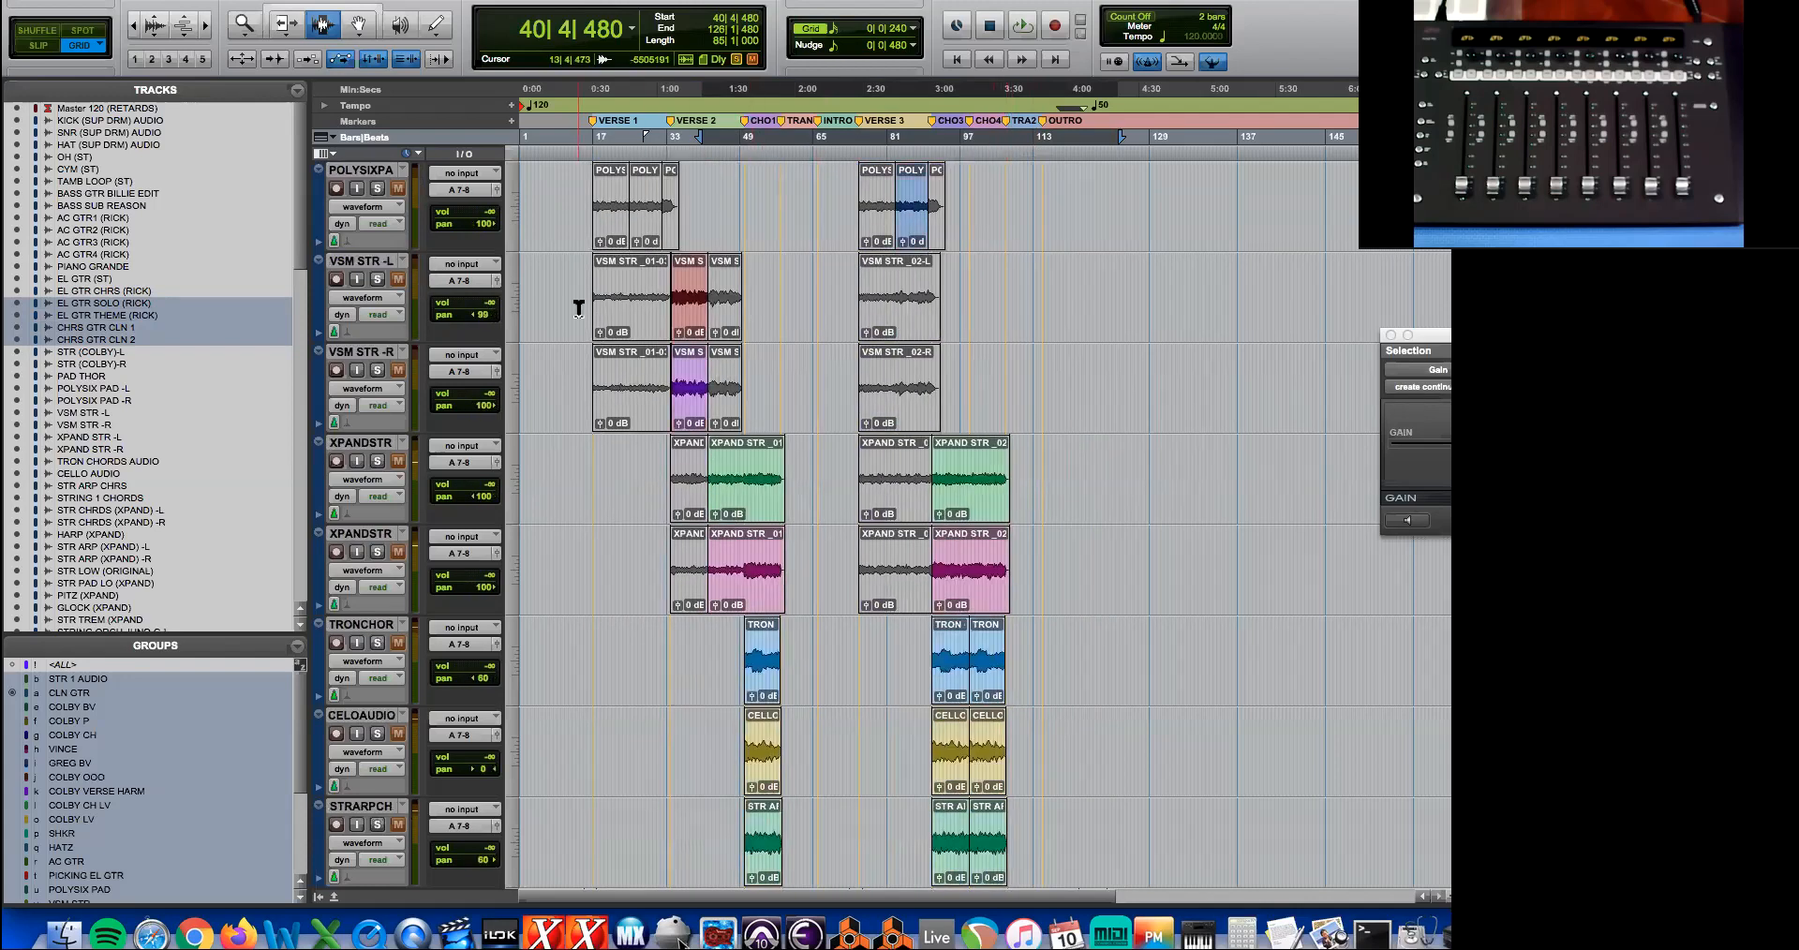
{"action": "double_click", "coordinate": [689, 310]}
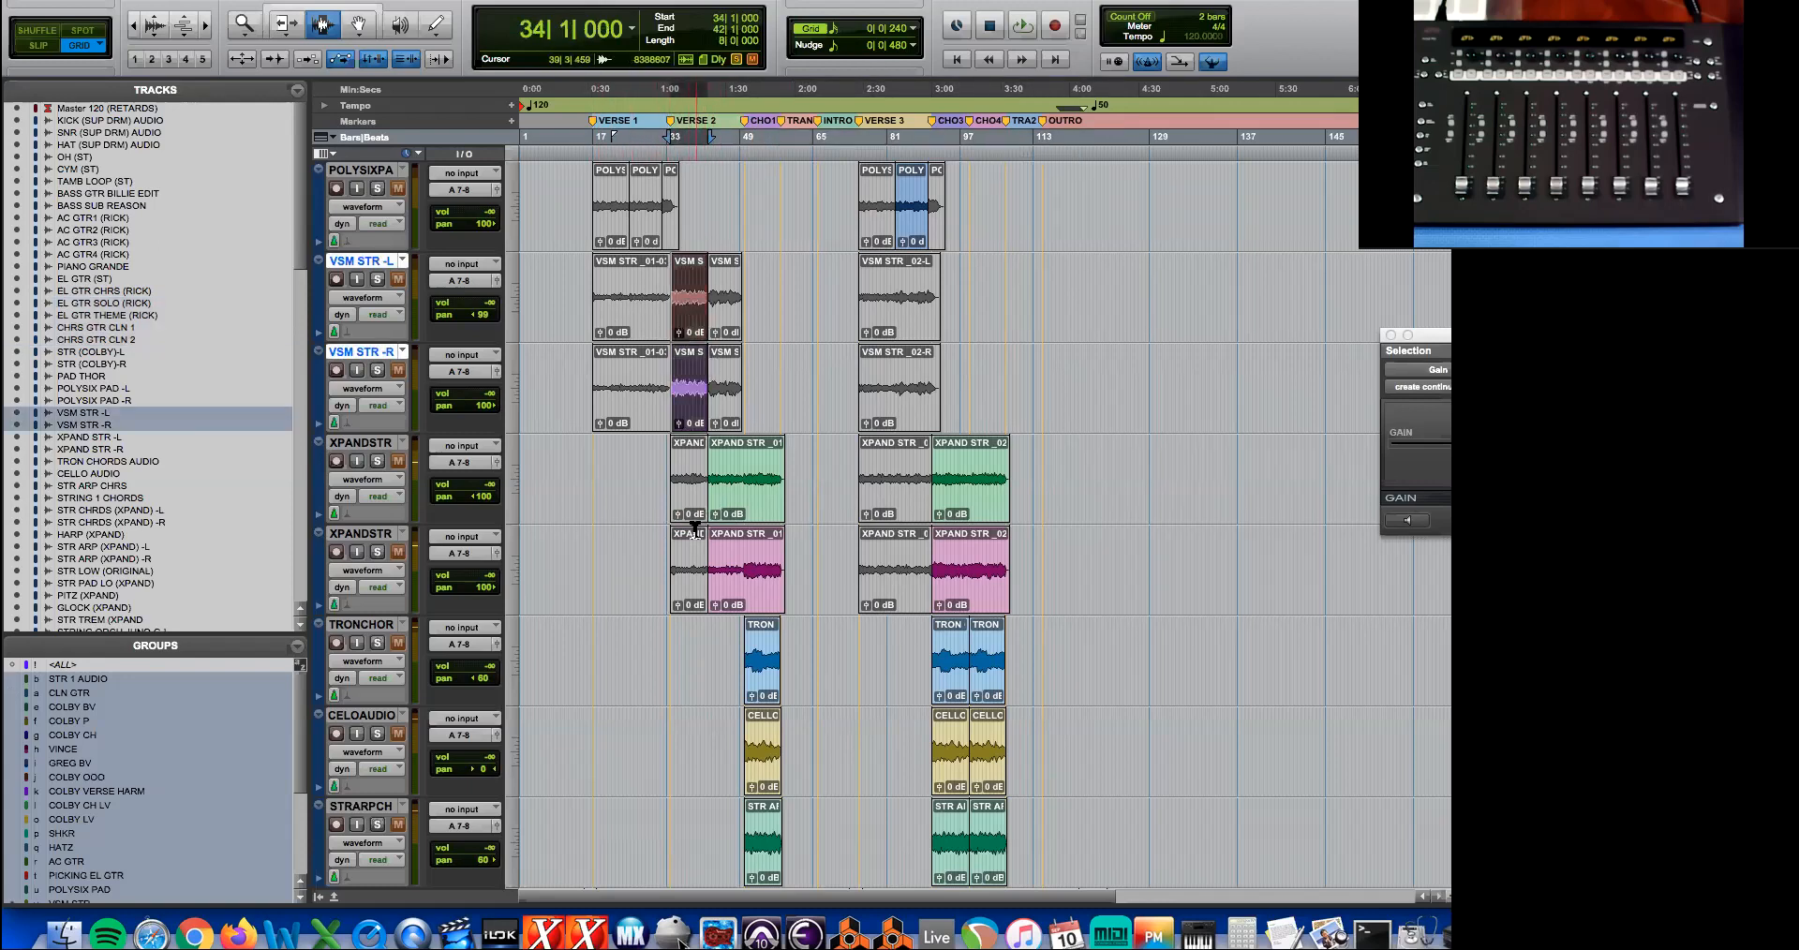
{"action": "double_click", "coordinate": [752, 507]}
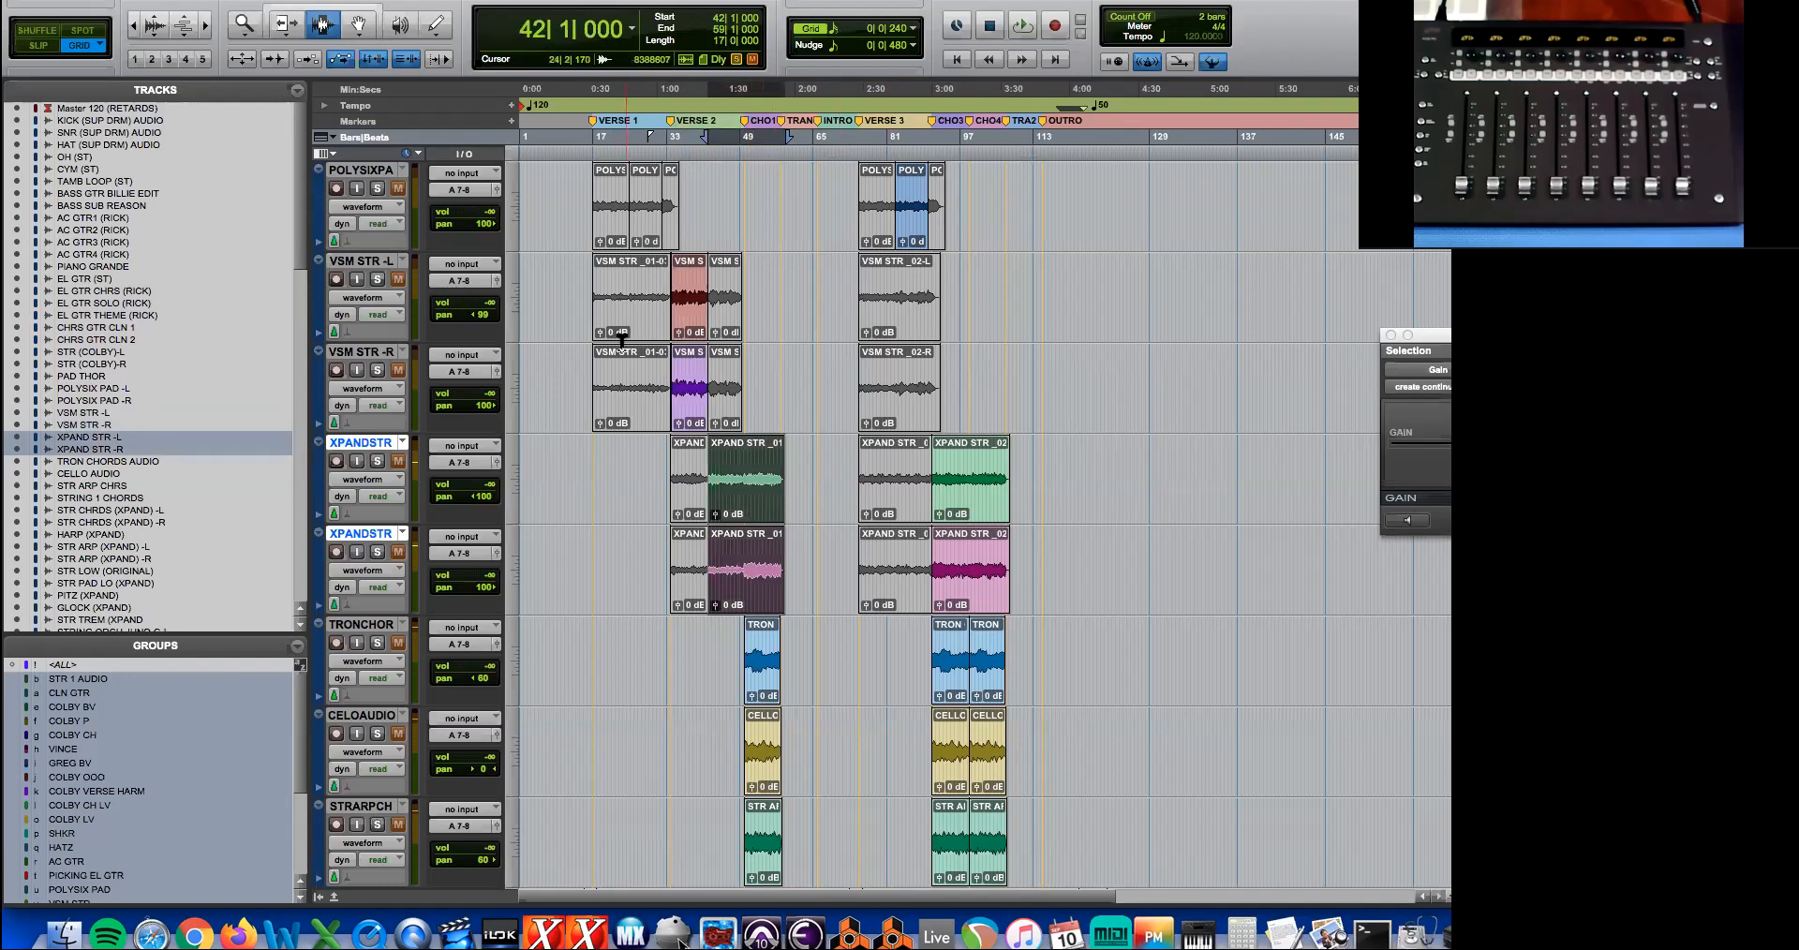
{"action": "left_click_drag", "start_coordinate": [574, 298], "coordinate": [1064, 589]}
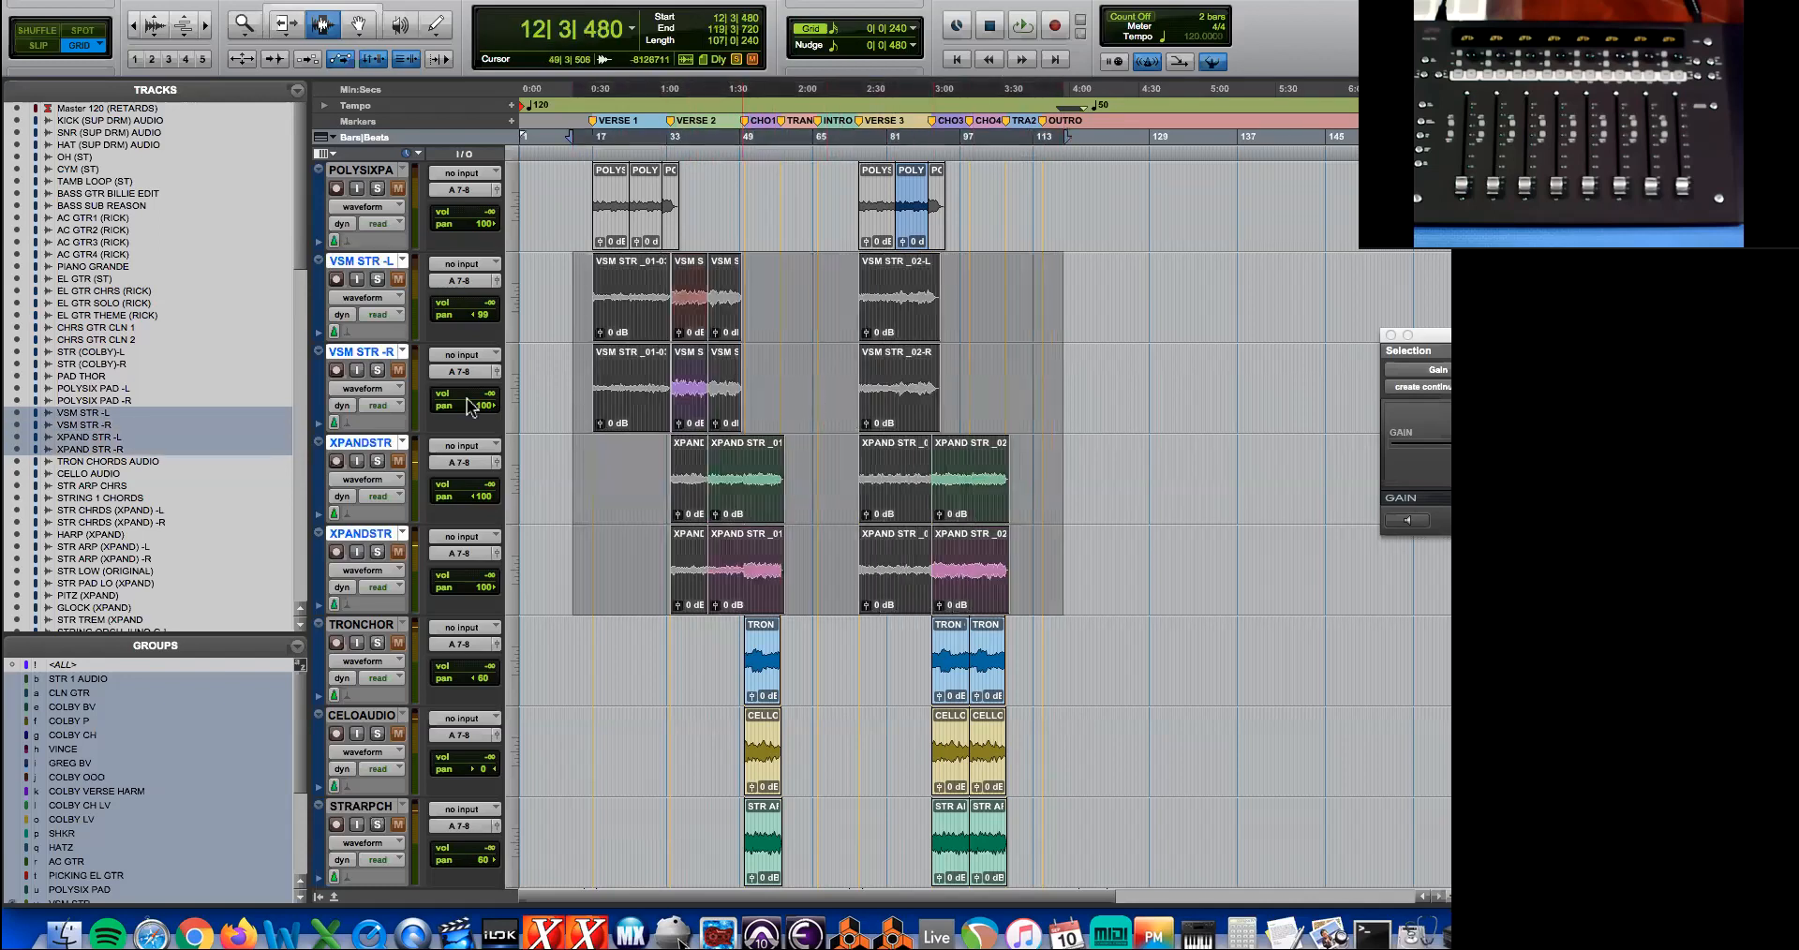
- Play the Xpand strings' clips leading into Chorus 1, setting the Xpand string faders to -22.2 dB and the VSM string faders to -16.5 dB
{"action": "double_click", "coordinate": [761, 506]}
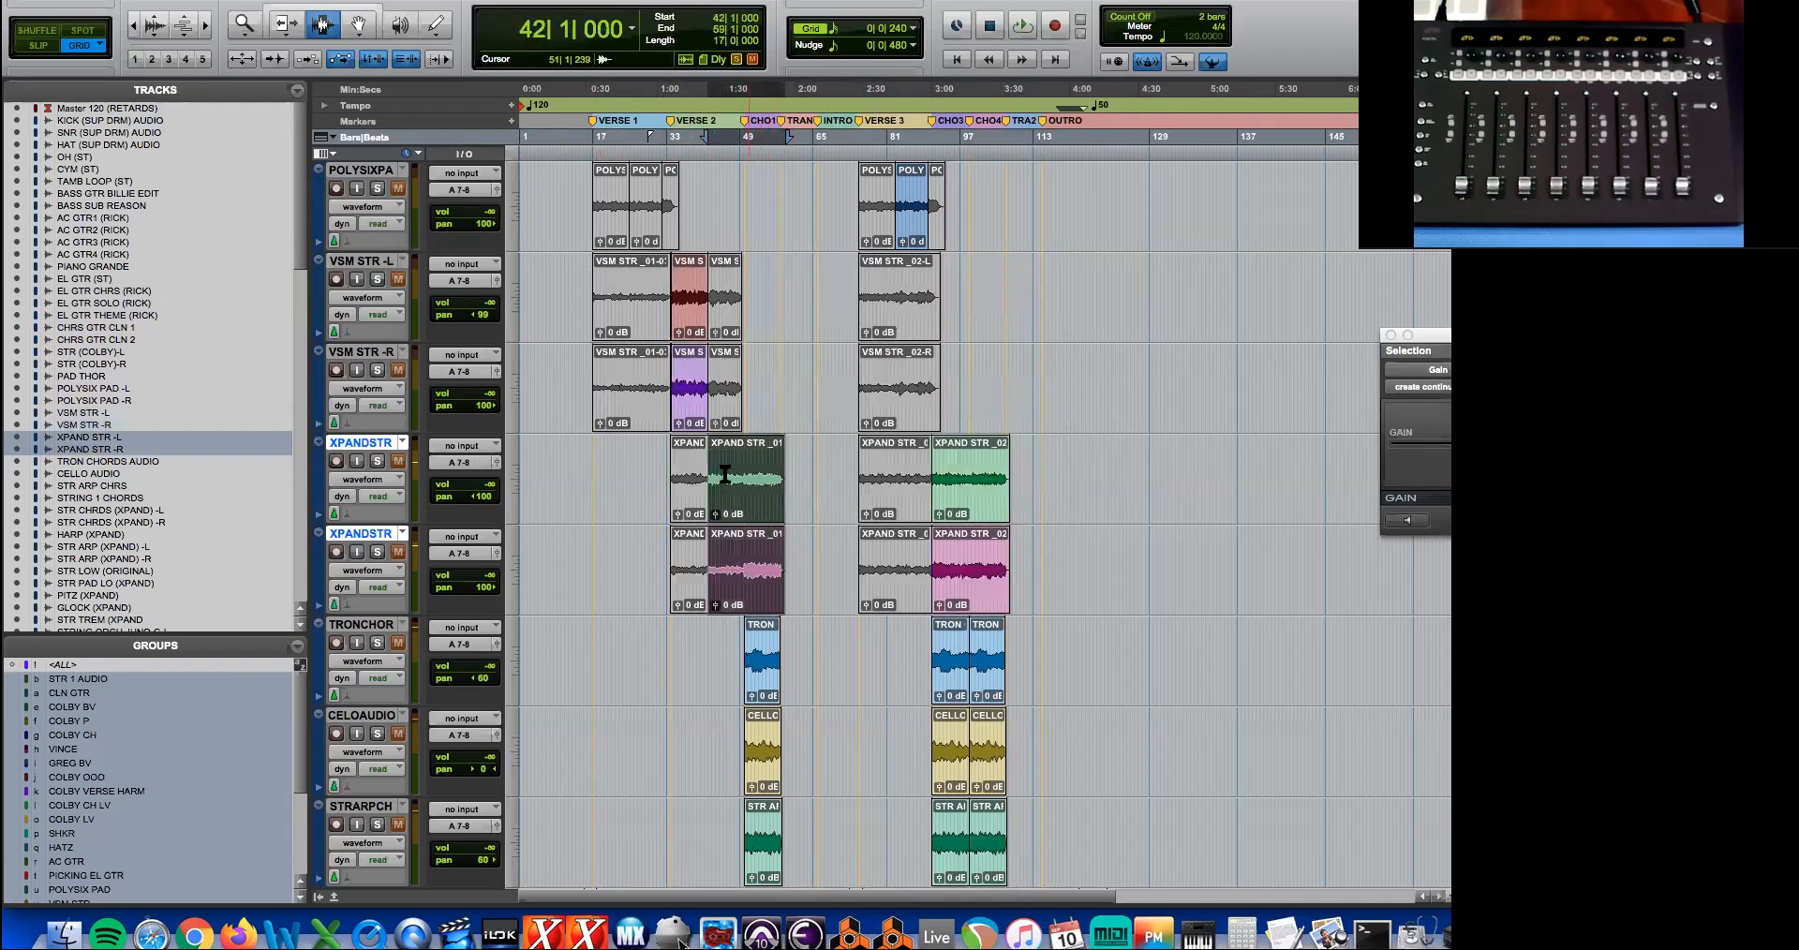
{"action": "key", "text": "super+equal"}
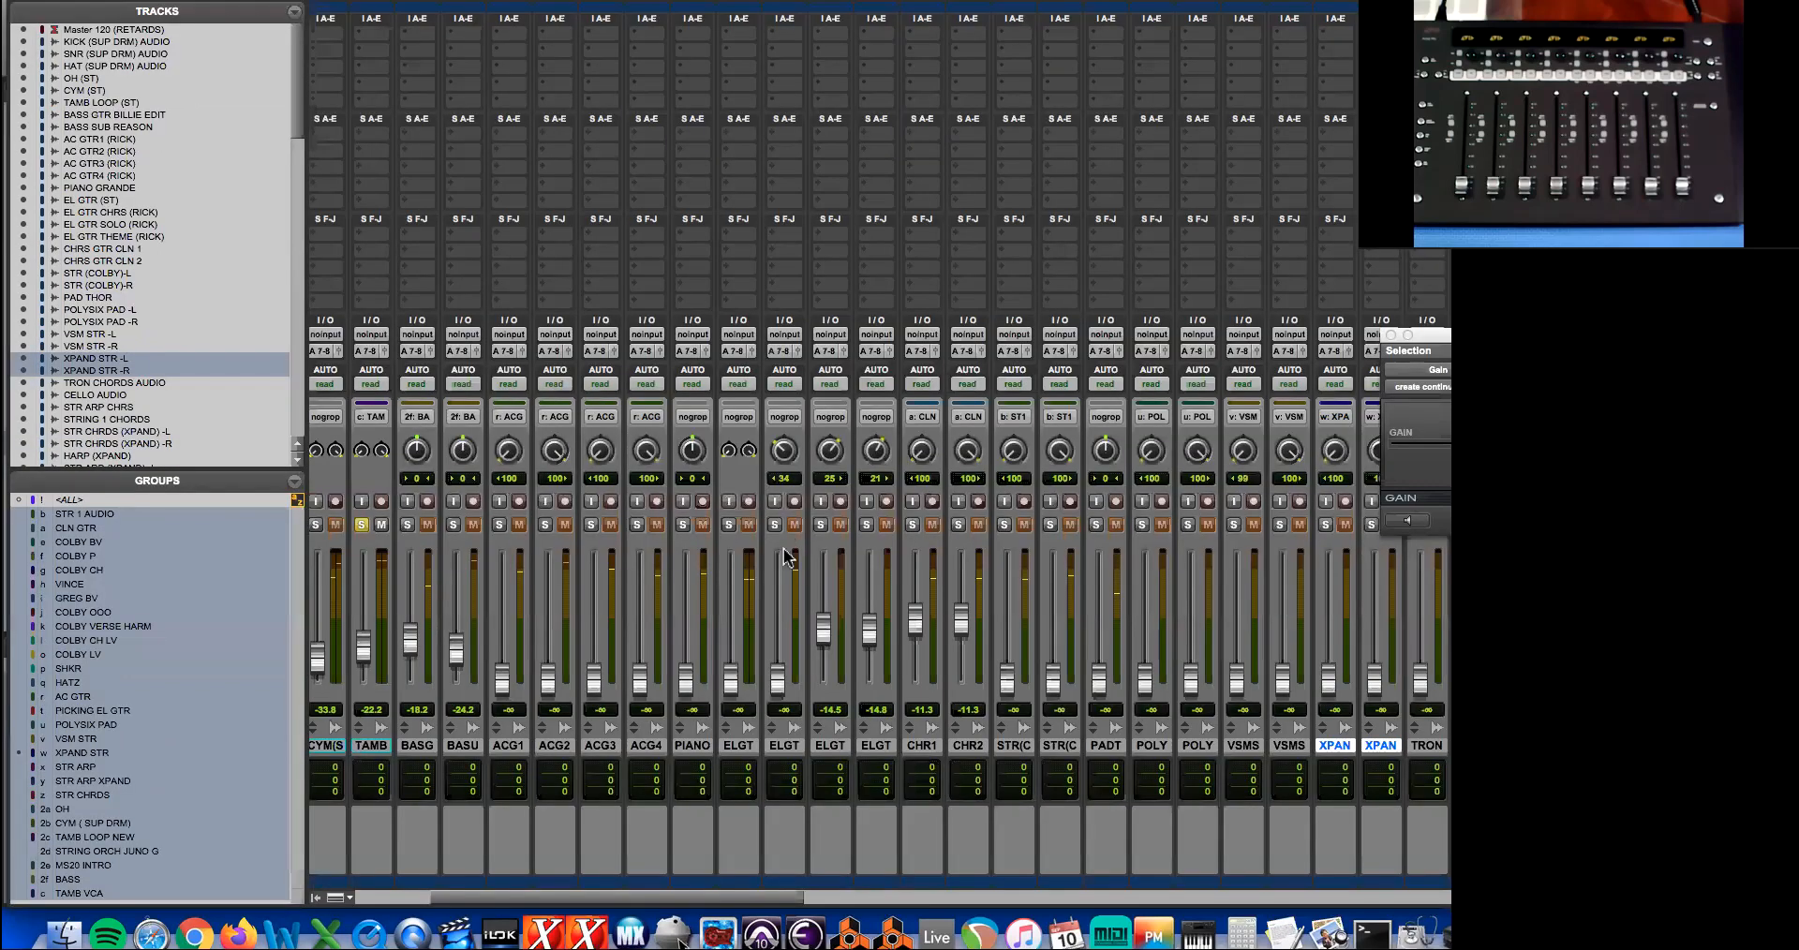
{"action": "scroll", "coordinate": [984, 609], "scroll_direction": "right", "scroll_amount": 15}
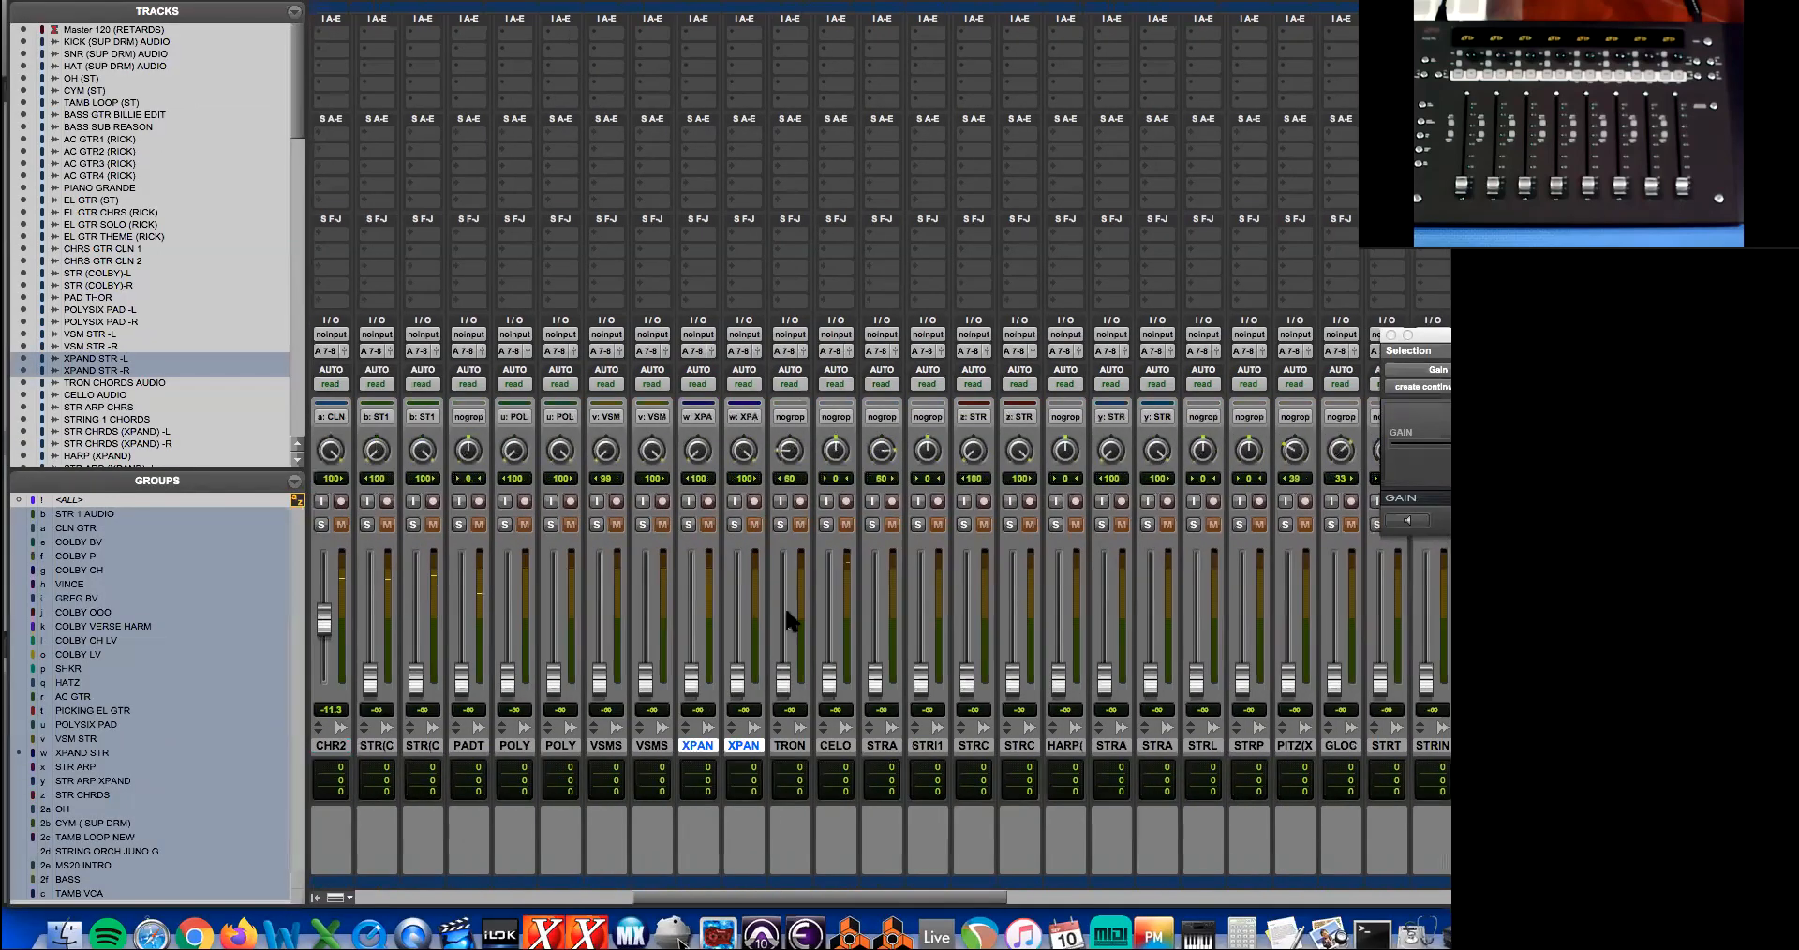
{"action": "left_click_drag", "start_coordinate": [743, 689], "coordinate": [740, 641]}
{"action": "key", "text": "super+equal"}
{"action": "key", "text": "super+equal"}
{"action": "left_click_drag", "start_coordinate": [645, 680], "coordinate": [646, 634]}
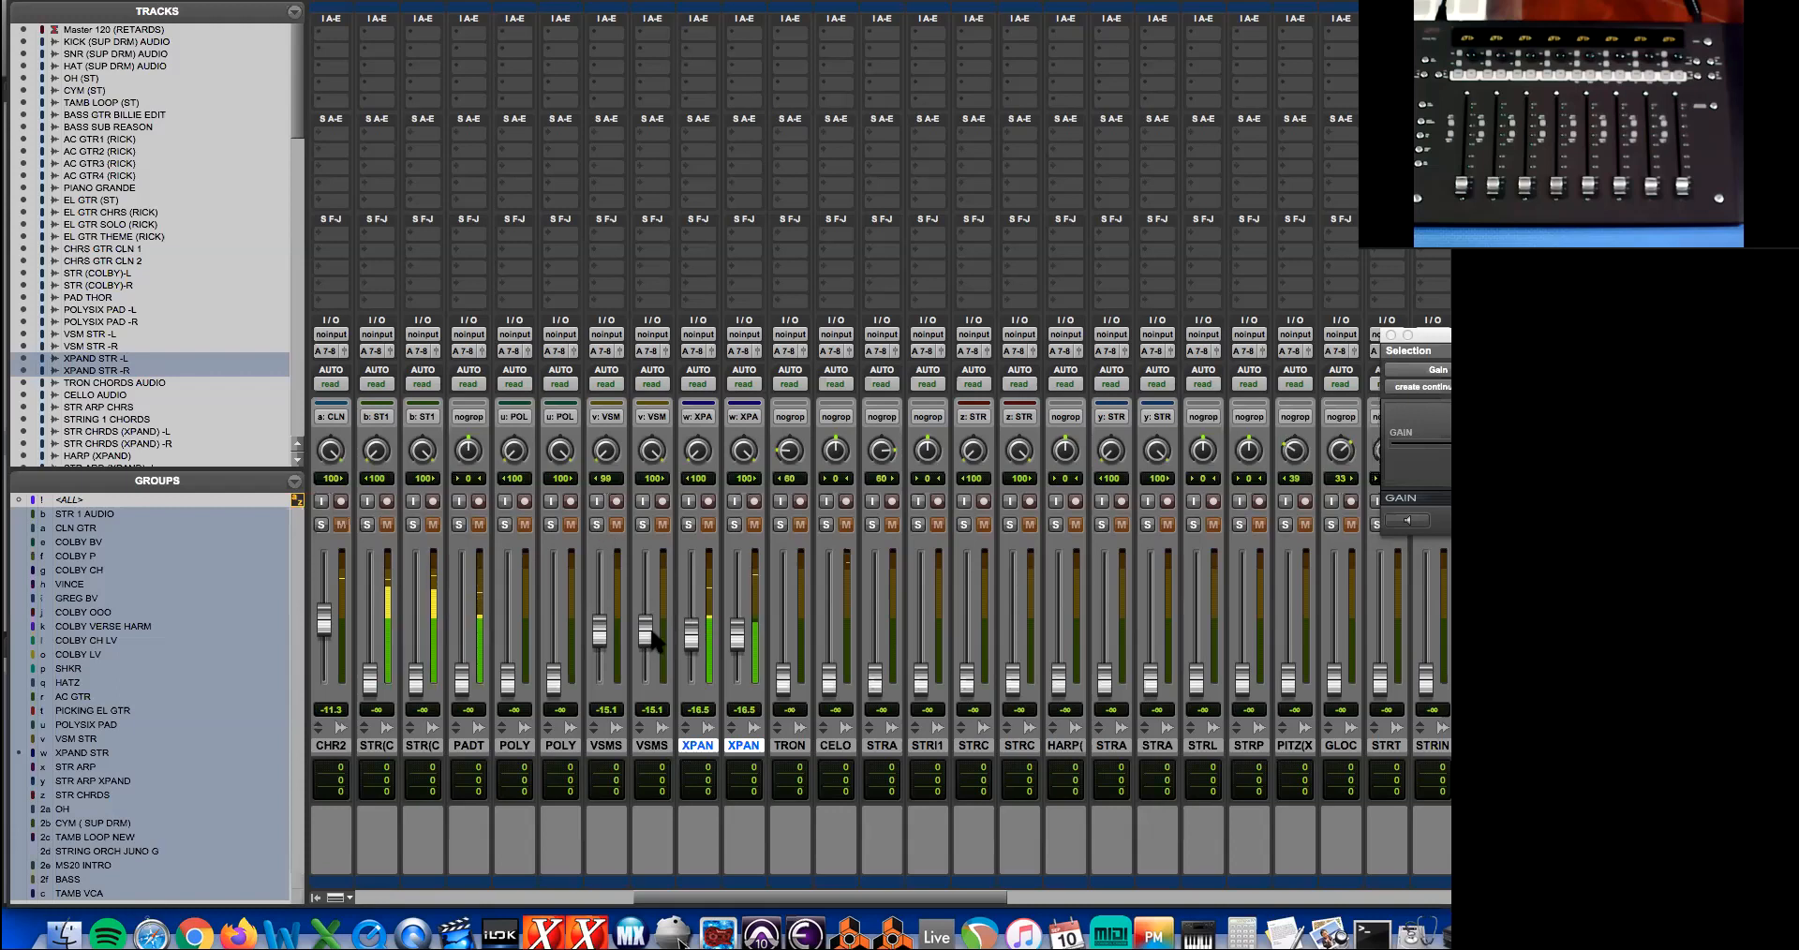
{"action": "left_click", "coordinate": [690, 526]}
{"action": "left_click_drag", "start_coordinate": [691, 634], "coordinate": [688, 649]}
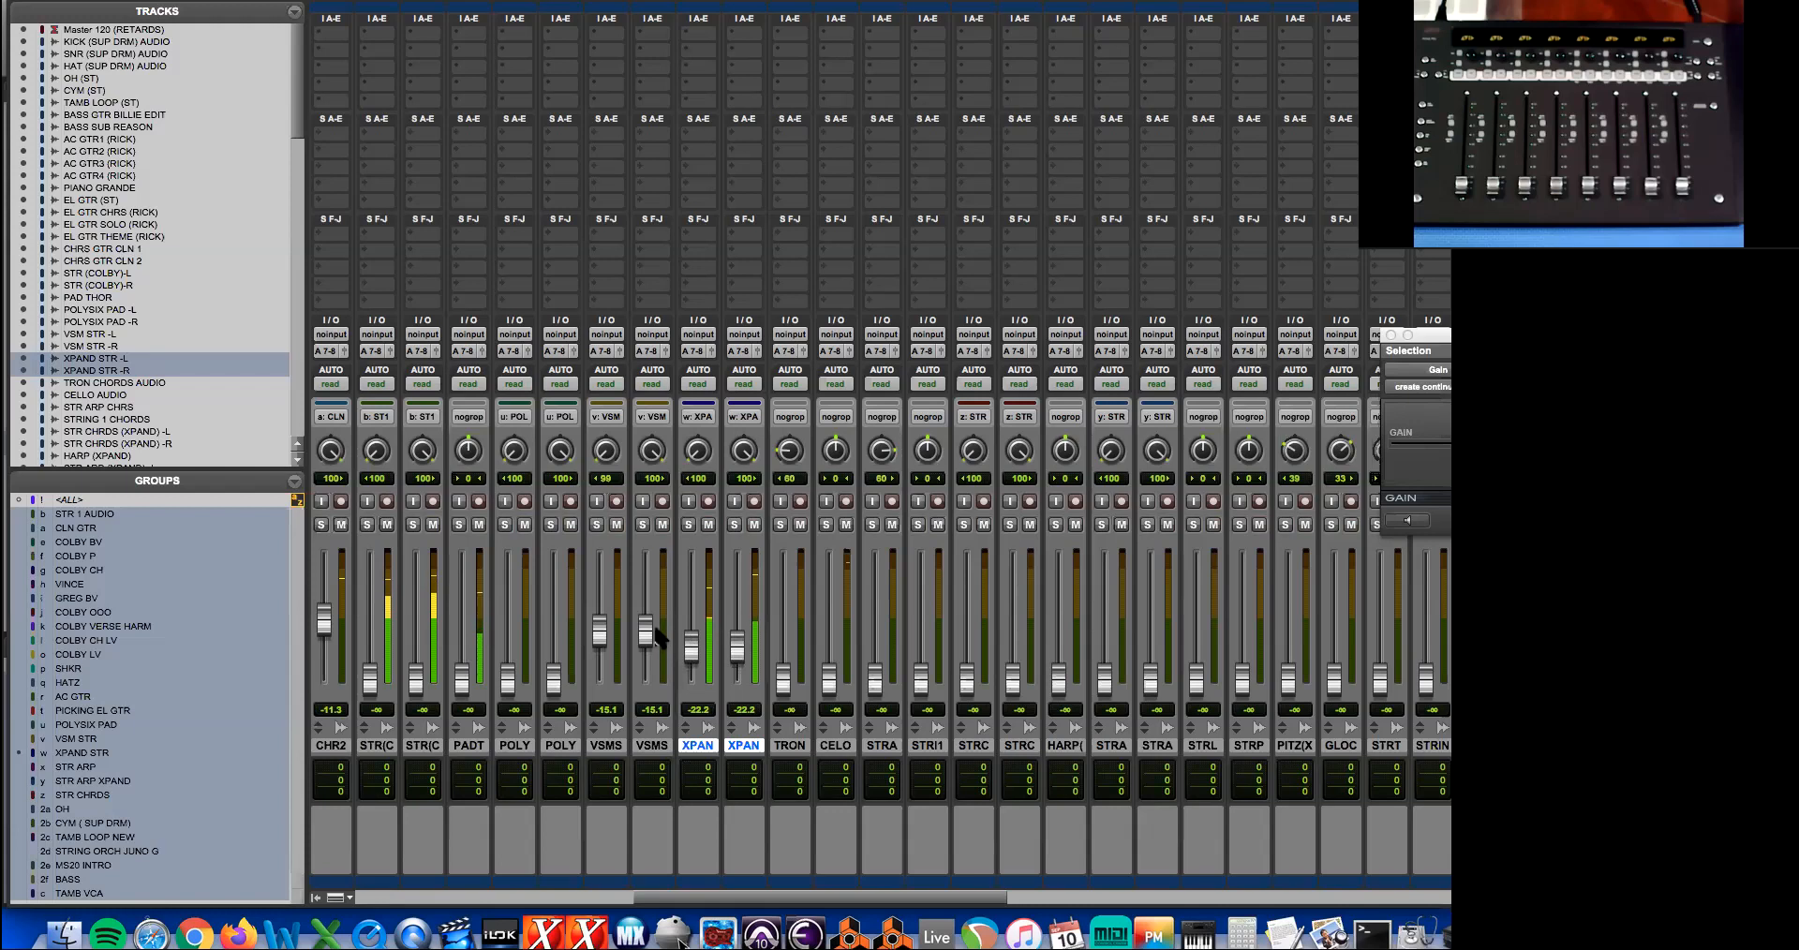
{"action": "left_click_drag", "start_coordinate": [647, 632], "coordinate": [646, 638]}
{"action": "key", "text": "super+equal"}
{"action": "key", "text": "space"}
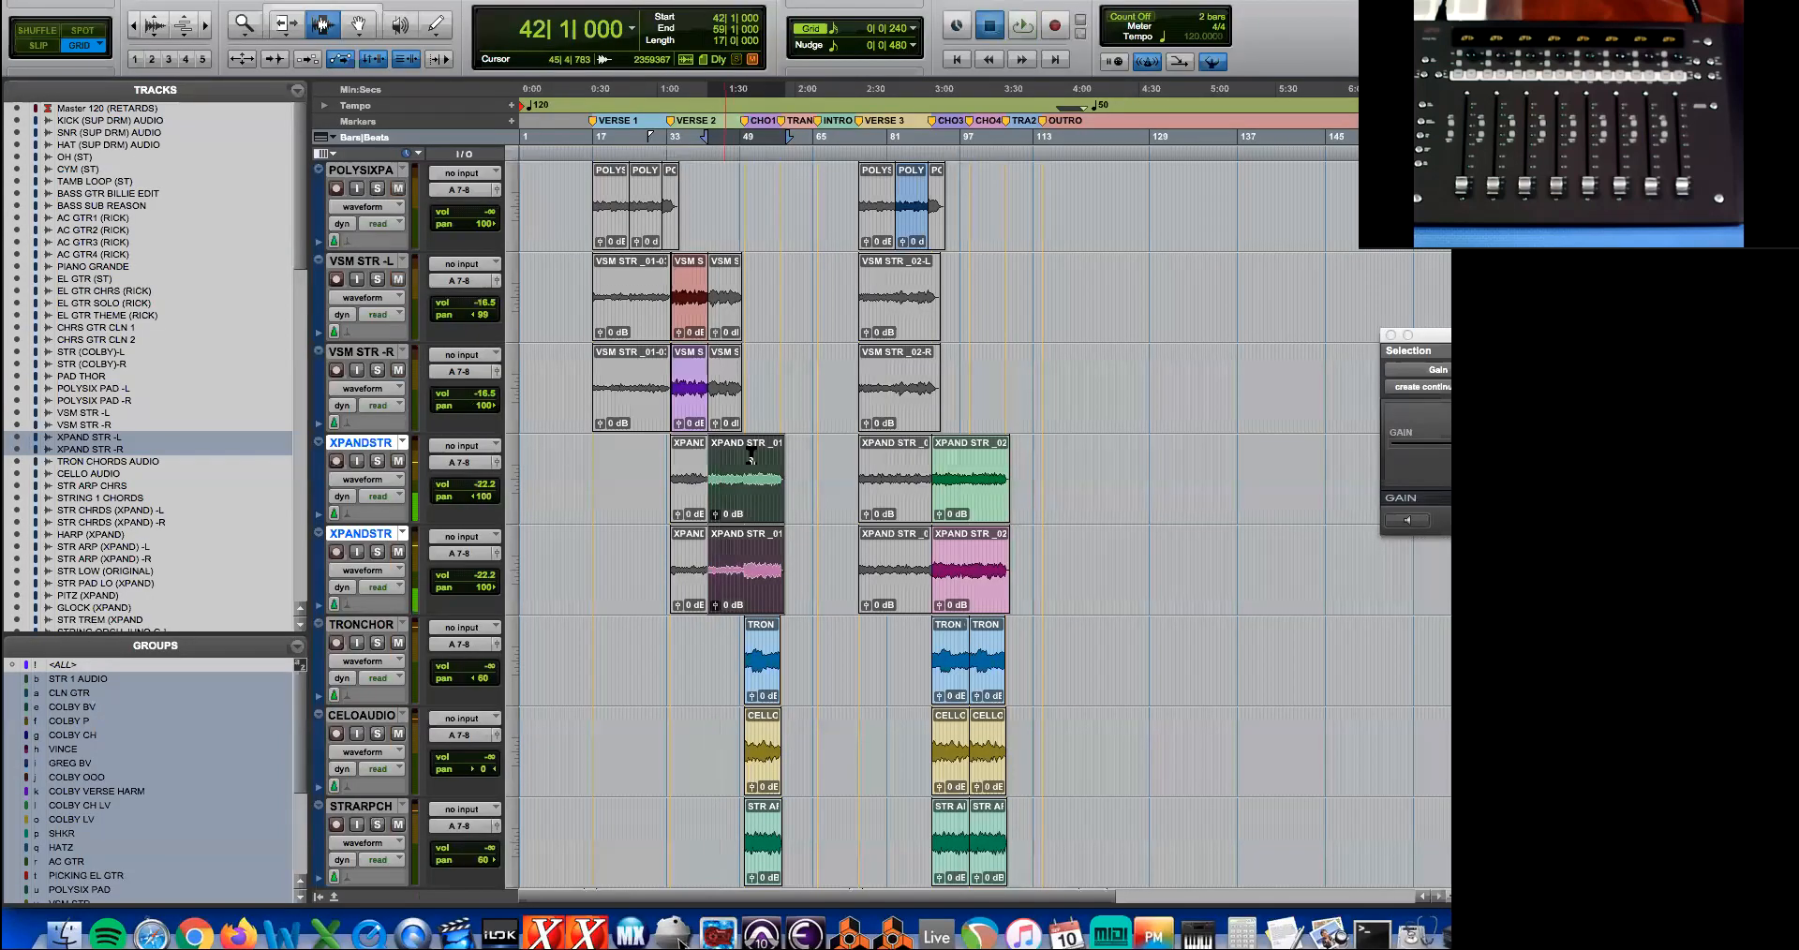
- Examine the VSM and Xpand string clips around Verse 2 and Chorus 1 up close and play from just before Verse 2
{"action": "left_click", "coordinate": [754, 485]}
{"action": "key", "text": "t"}
{"action": "left_click", "coordinate": [968, 476]}
{"action": "key", "text": "t"}
{"action": "left_click", "coordinate": [706, 459]}
{"action": "key", "text": "space"}
{"action": "key", "text": "space"}
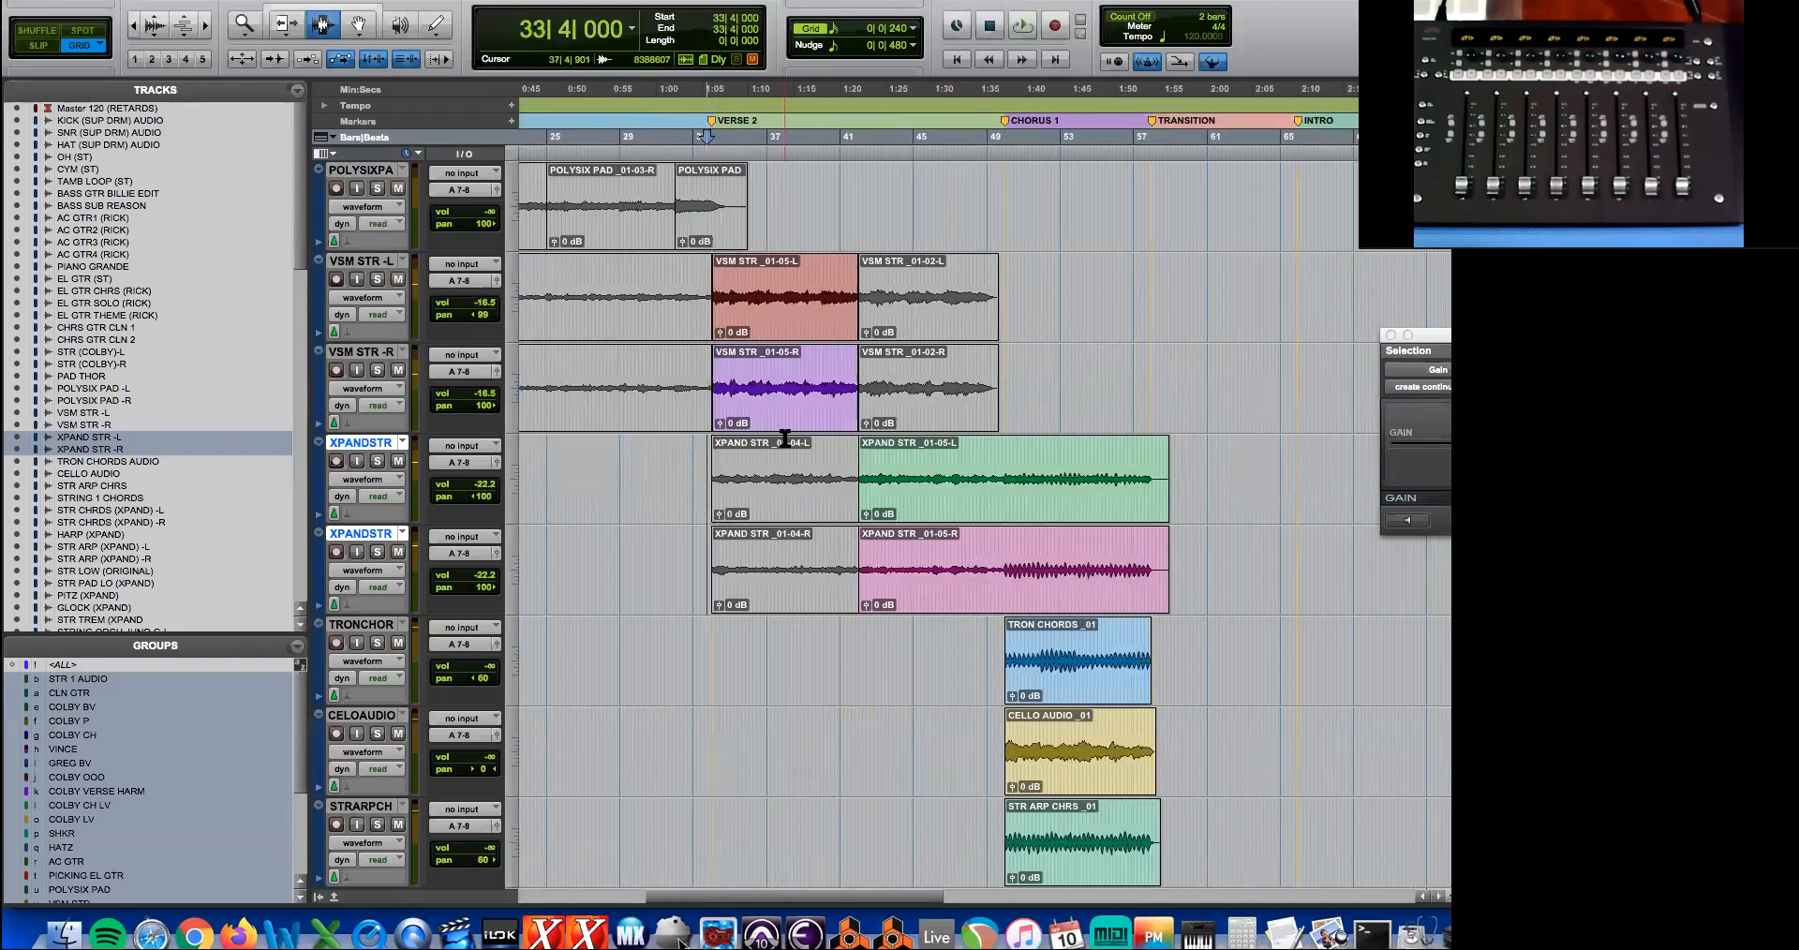
- Select the VSM strings' Verse 1 clips on both tracks and play them
{"action": "key", "text": "r"}
{"action": "key", "text": "r"}
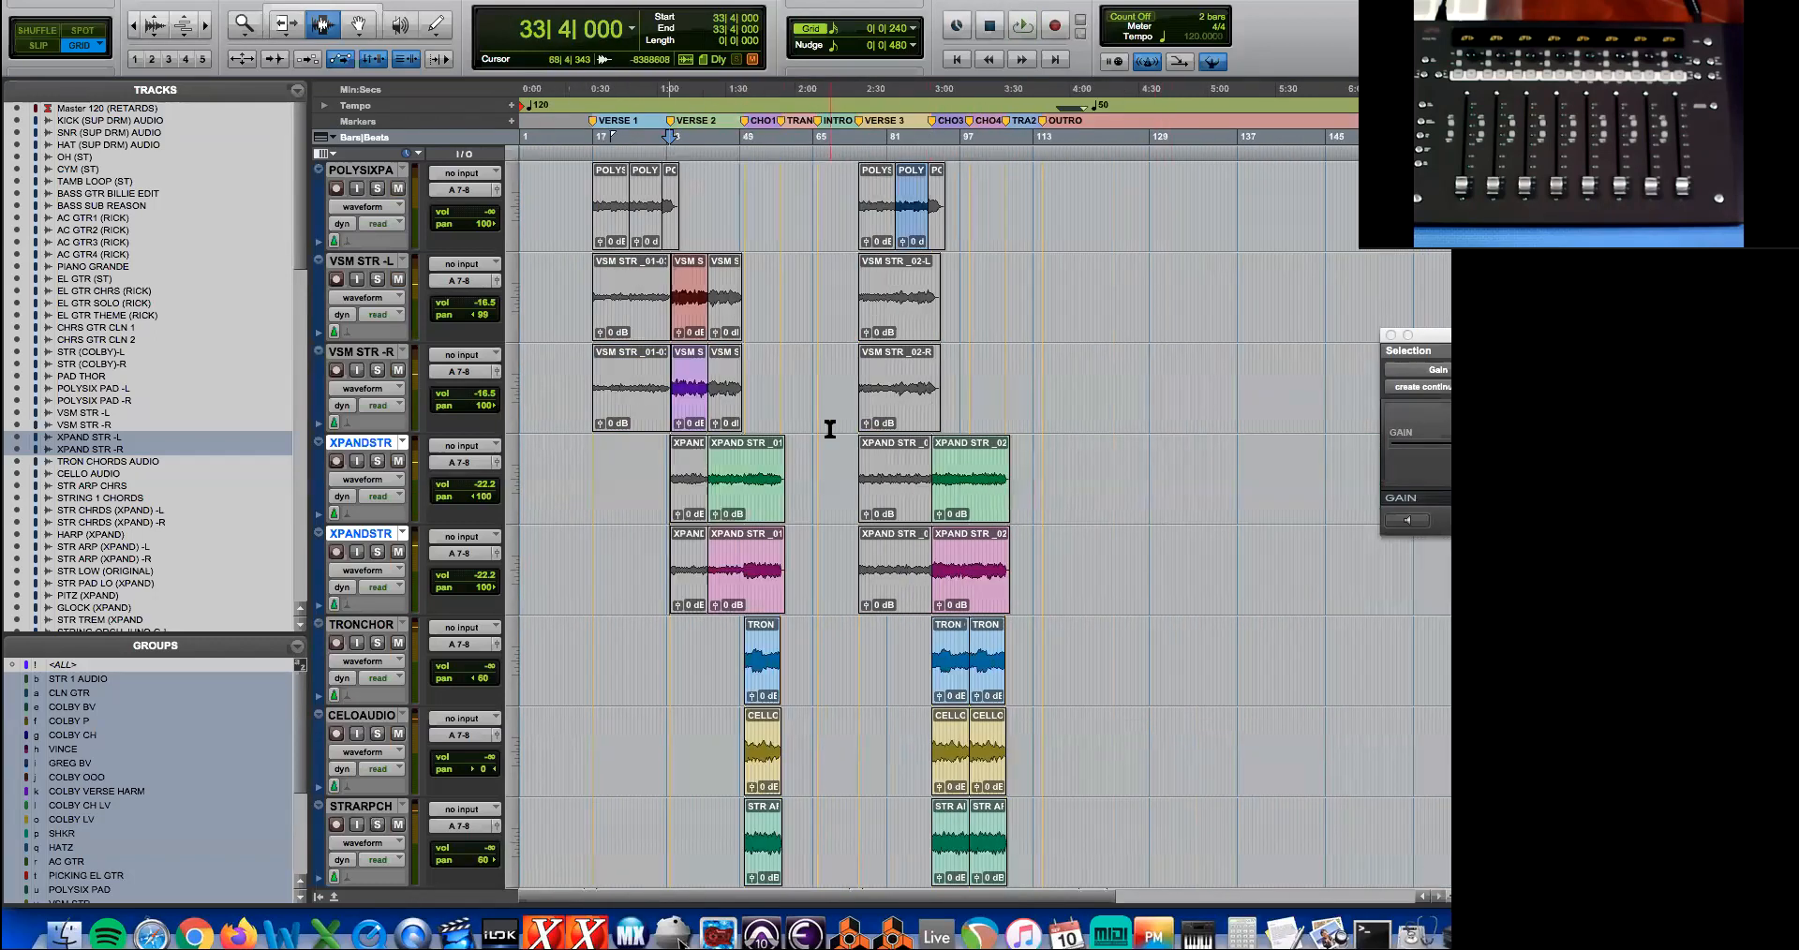
{"action": "double_click", "coordinate": [646, 356]}
{"action": "key", "text": "space"}
{"action": "scroll", "coordinate": [706, 443], "scroll_direction": "up", "scroll_amount": 2}
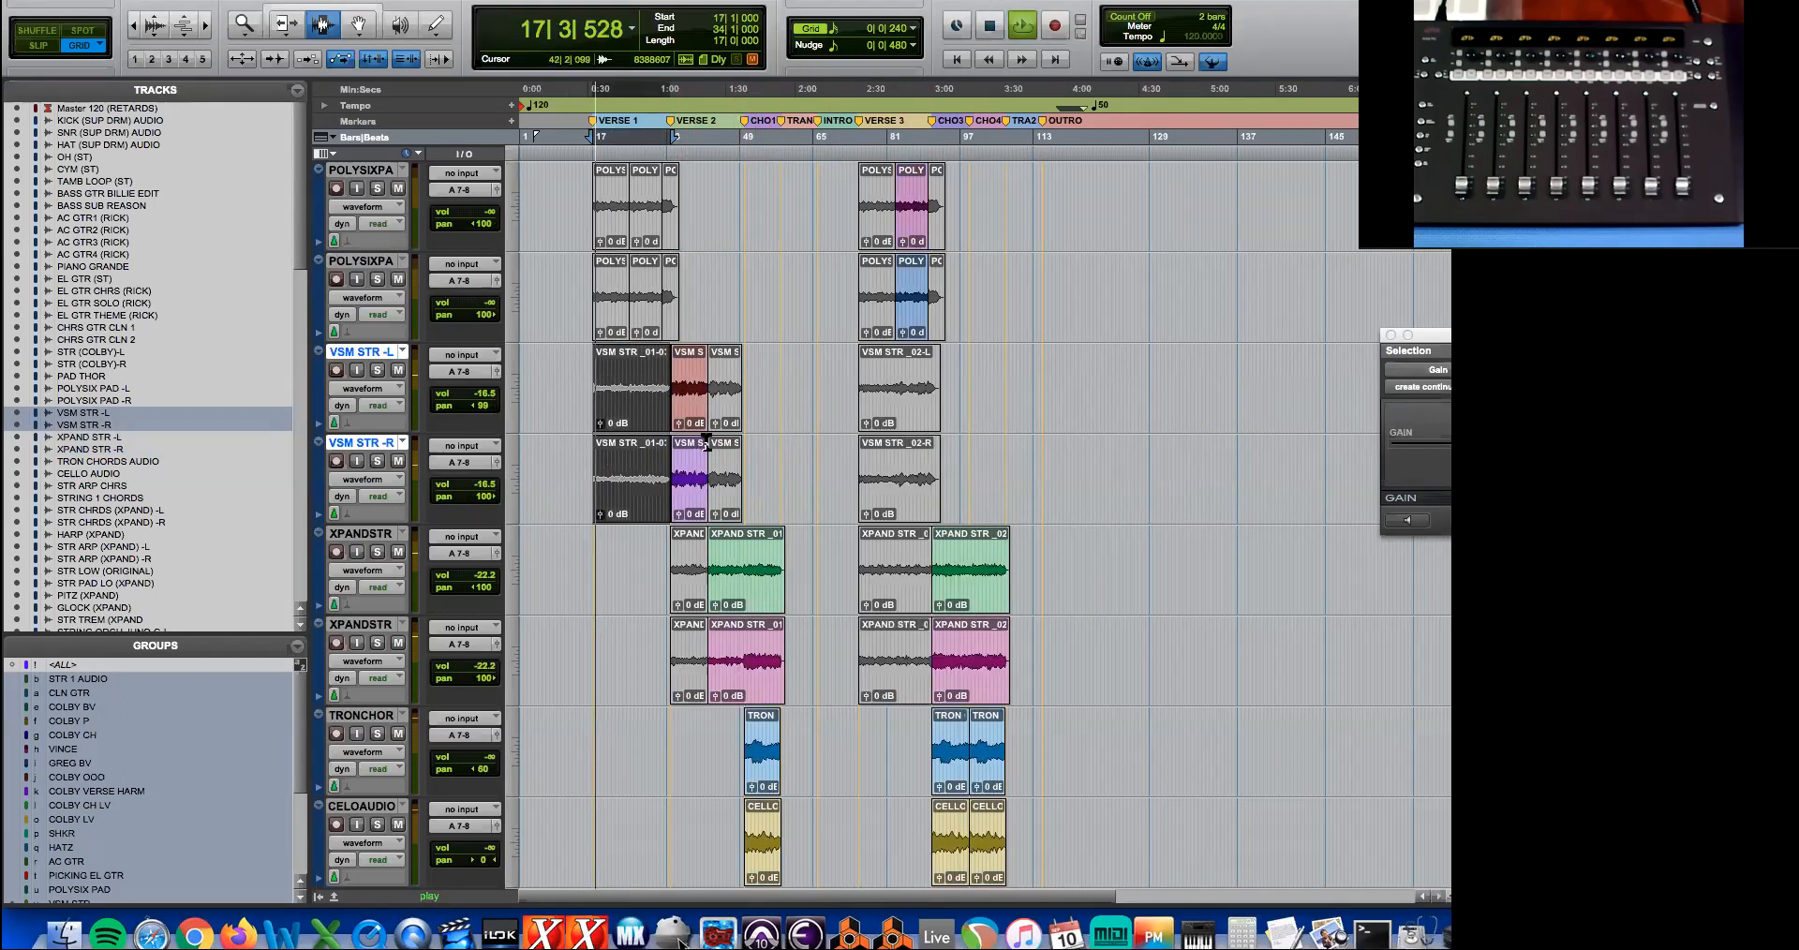
- Lower the VSM string faders to -28.8 dB and the Xpand string faders to about -39 dB, pausing to place the cursor in Verse 2
{"action": "left_click", "coordinate": [662, 464]}
{"action": "key", "text": "super+equal"}
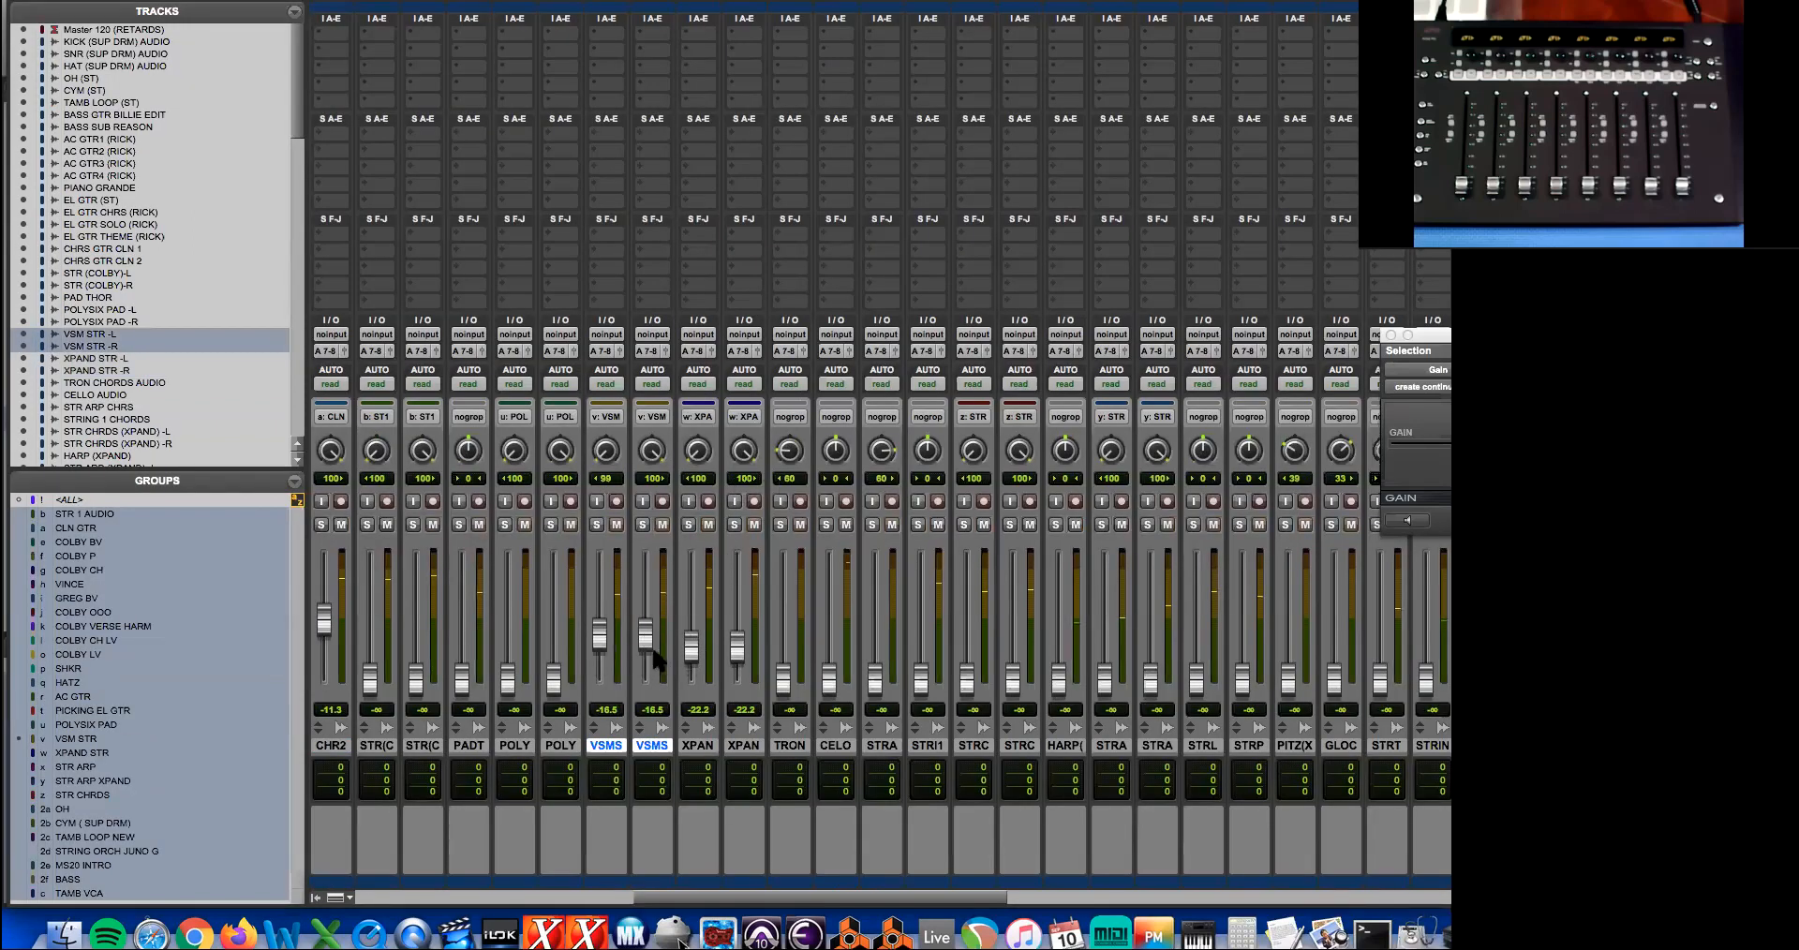
{"action": "left_click_drag", "start_coordinate": [653, 653], "coordinate": [642, 660]}
{"action": "key", "text": "super+equal"}
{"action": "left_click", "coordinate": [690, 683]}
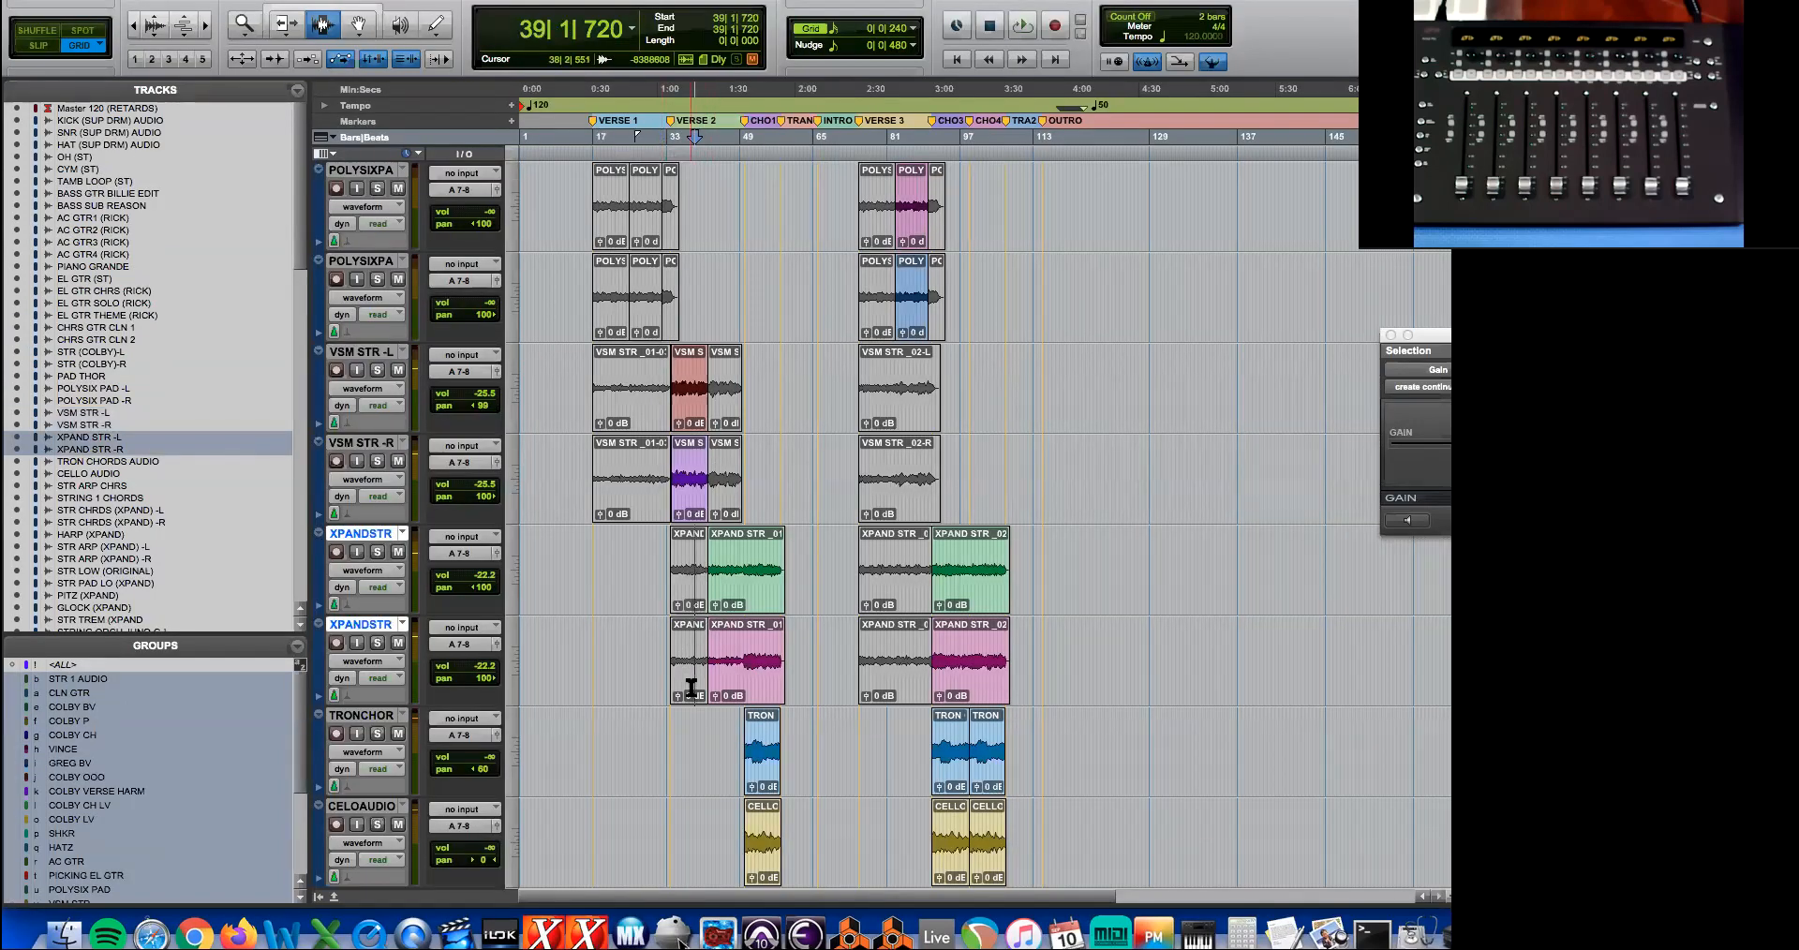
{"action": "key", "text": "super+equal"}
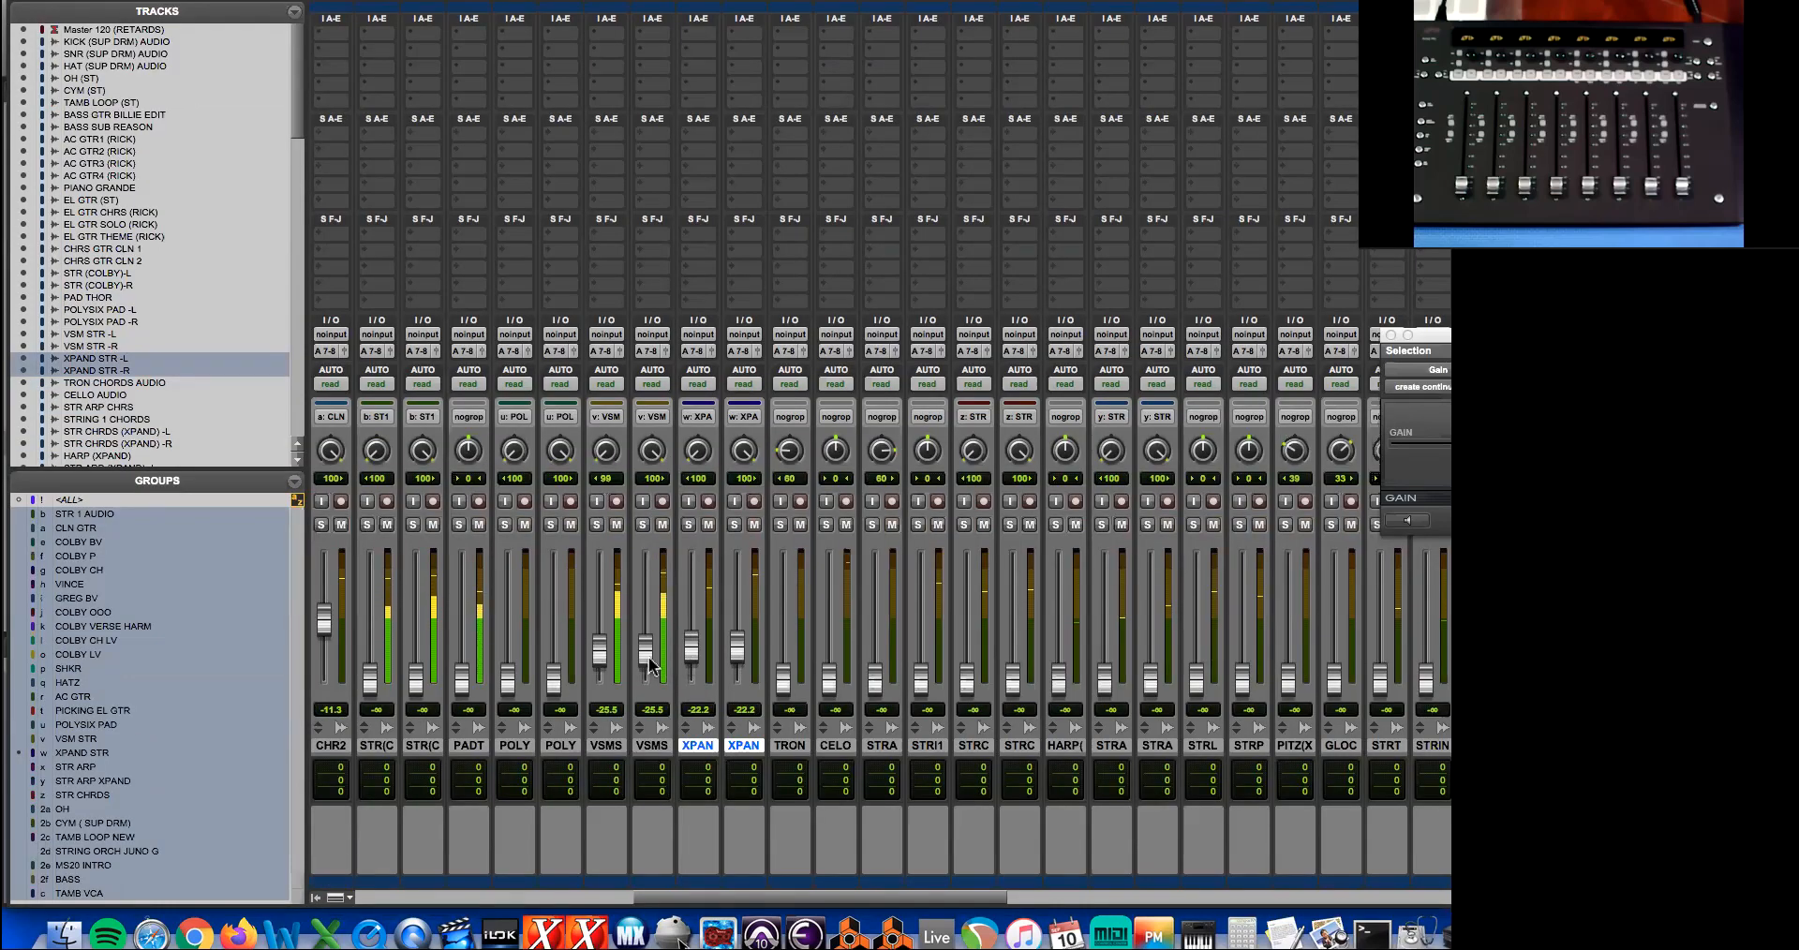
{"action": "left_click_drag", "start_coordinate": [692, 648], "coordinate": [693, 677]}
{"action": "key", "text": "space"}
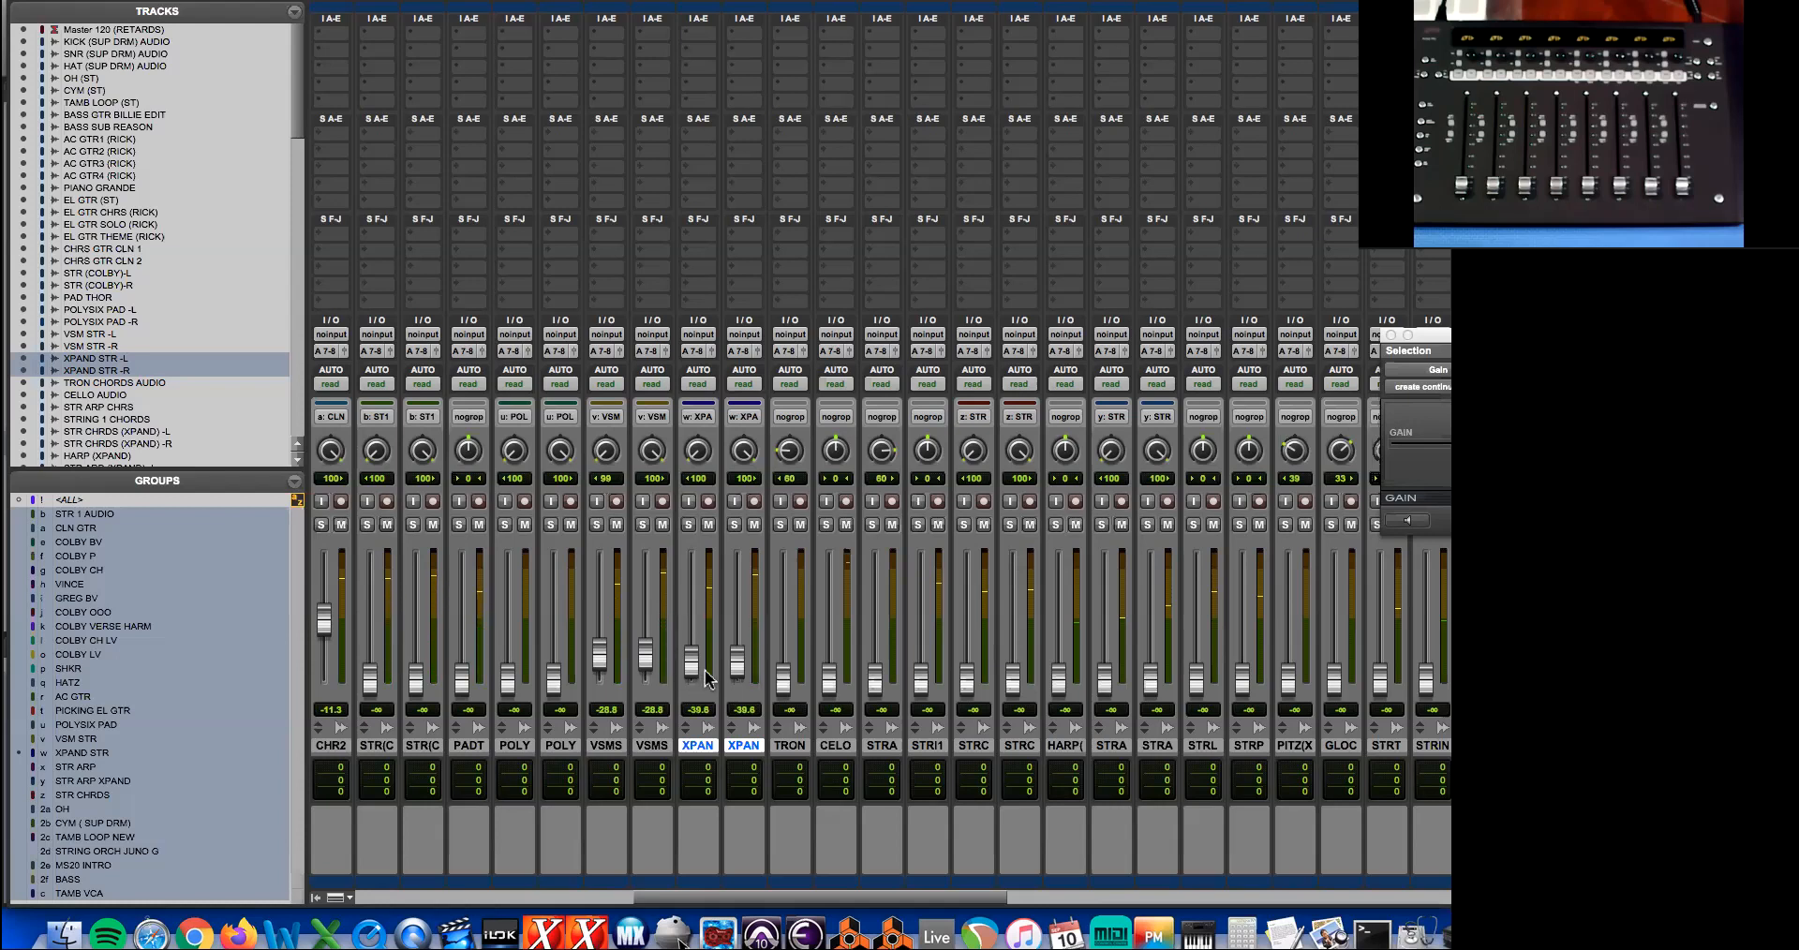
- Reduce the height of all tracks for an overview, settling on the small size
{"action": "key", "text": "super+equal"}
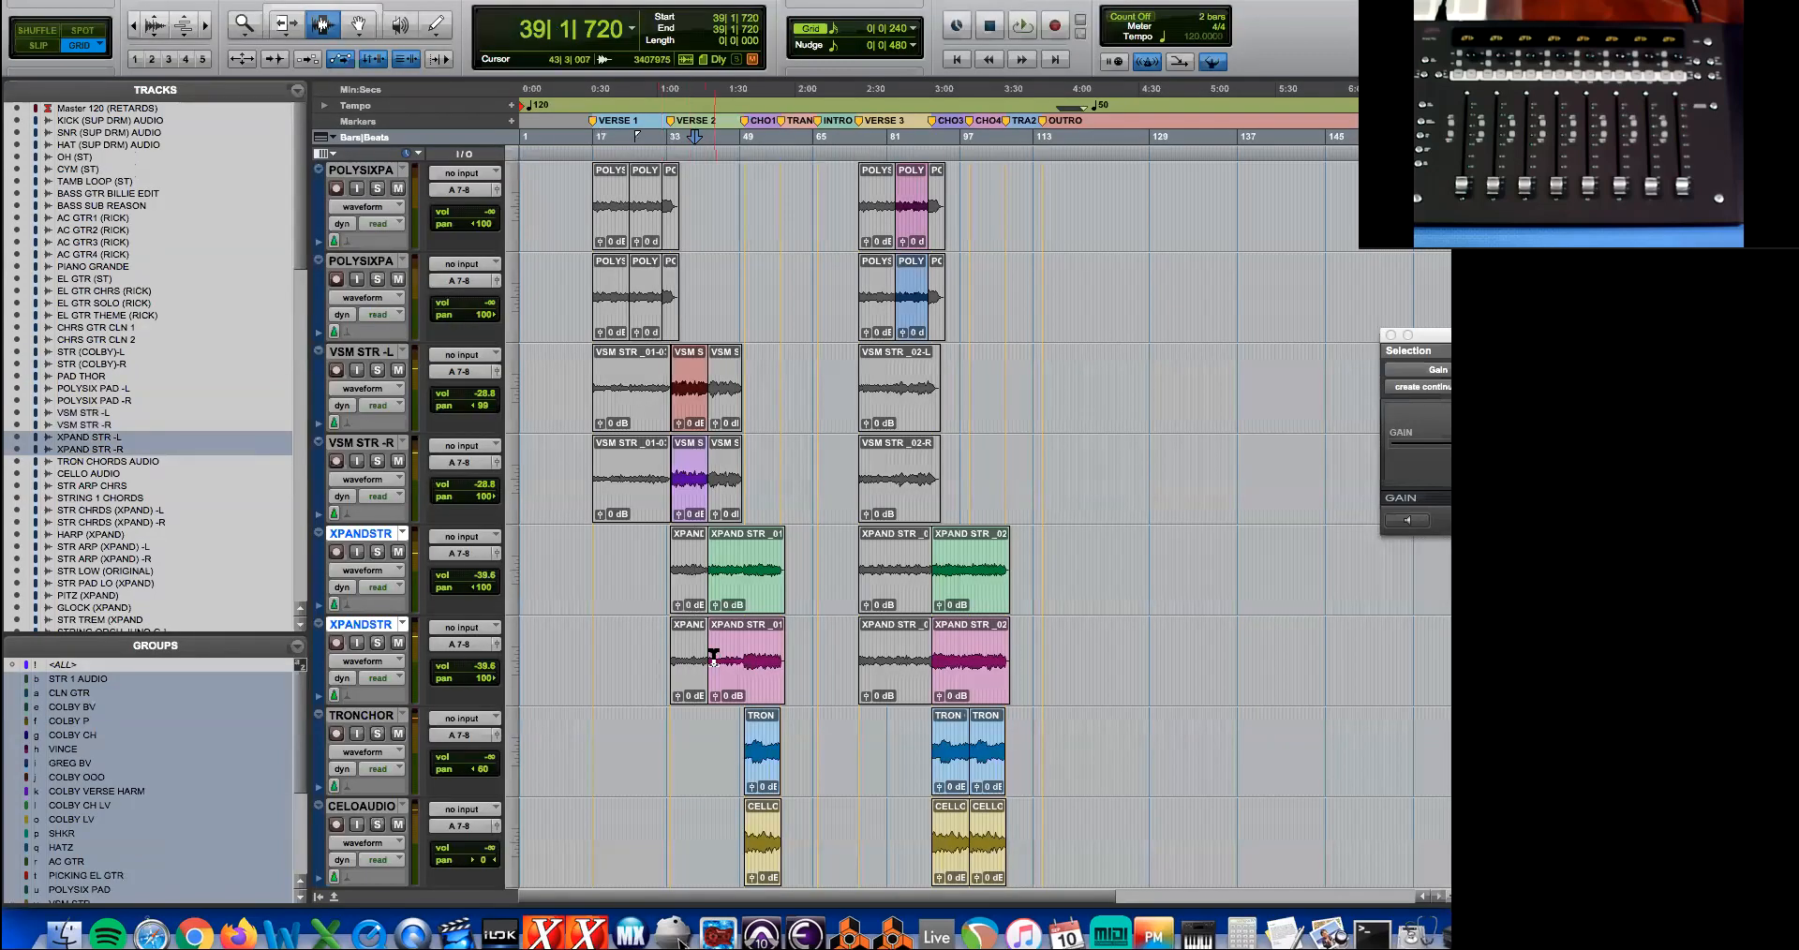
{"action": "scroll", "coordinate": [751, 643], "scroll_direction": "down", "scroll_amount": 7}
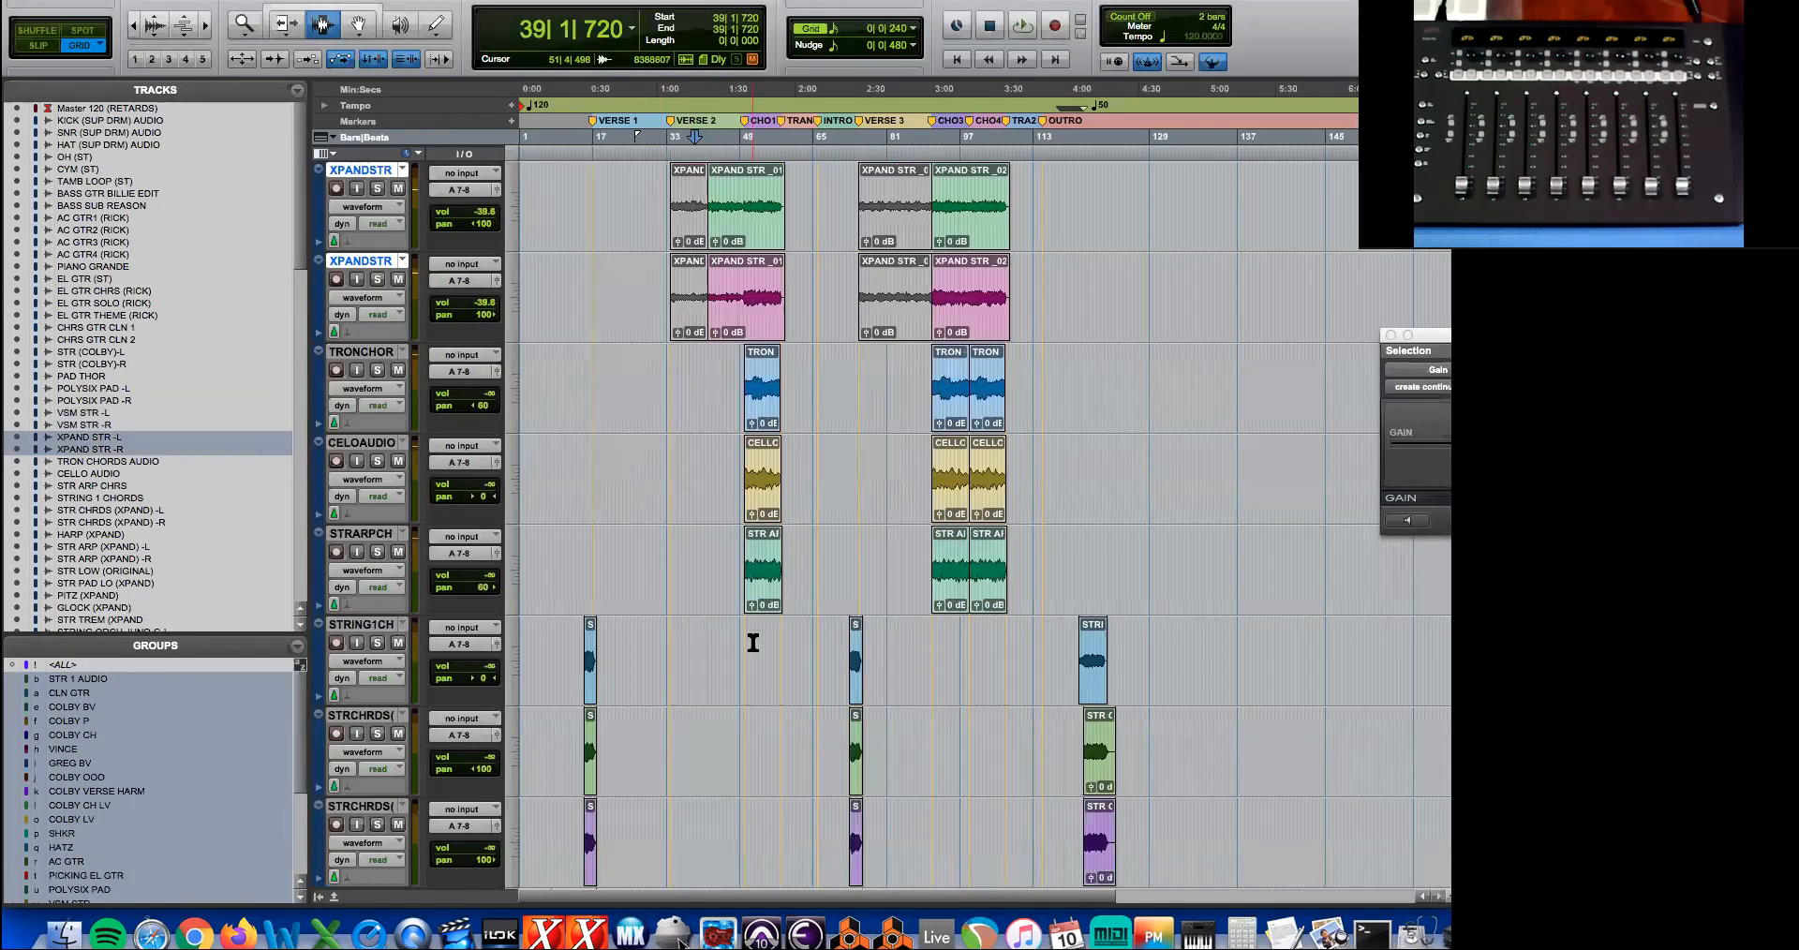
{"action": "scroll", "coordinate": [753, 645], "scroll_direction": "down", "scroll_amount": 2}
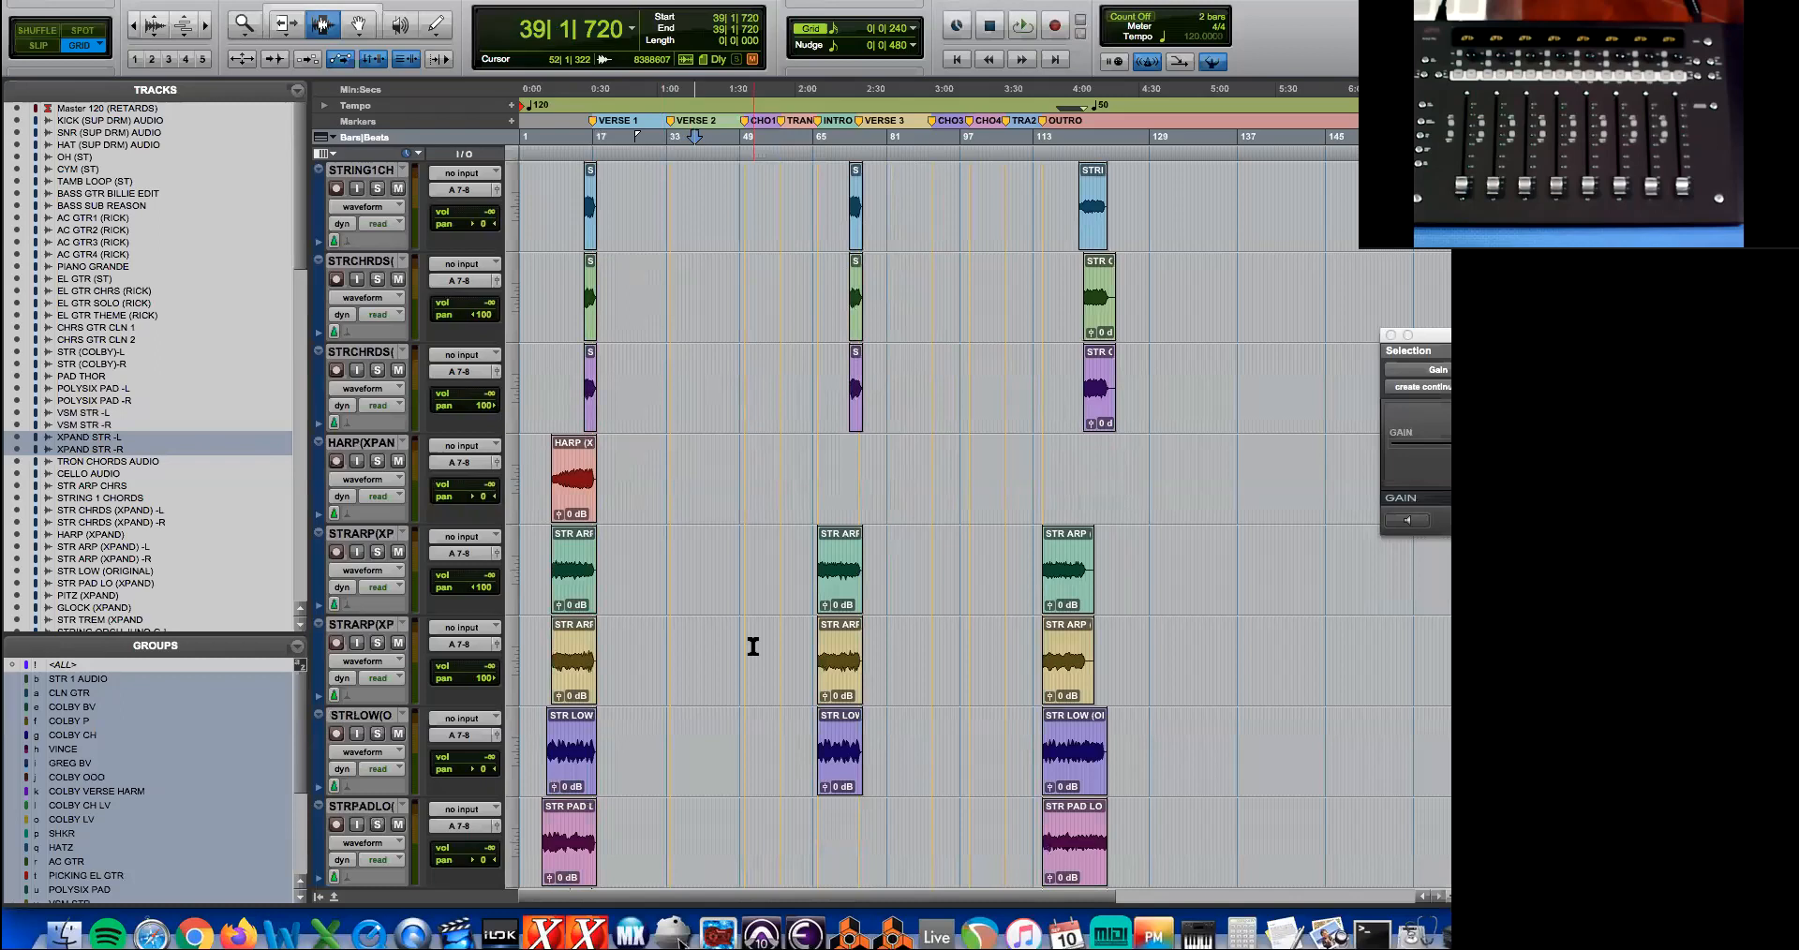
{"action": "left_click", "coordinate": [508, 578]}
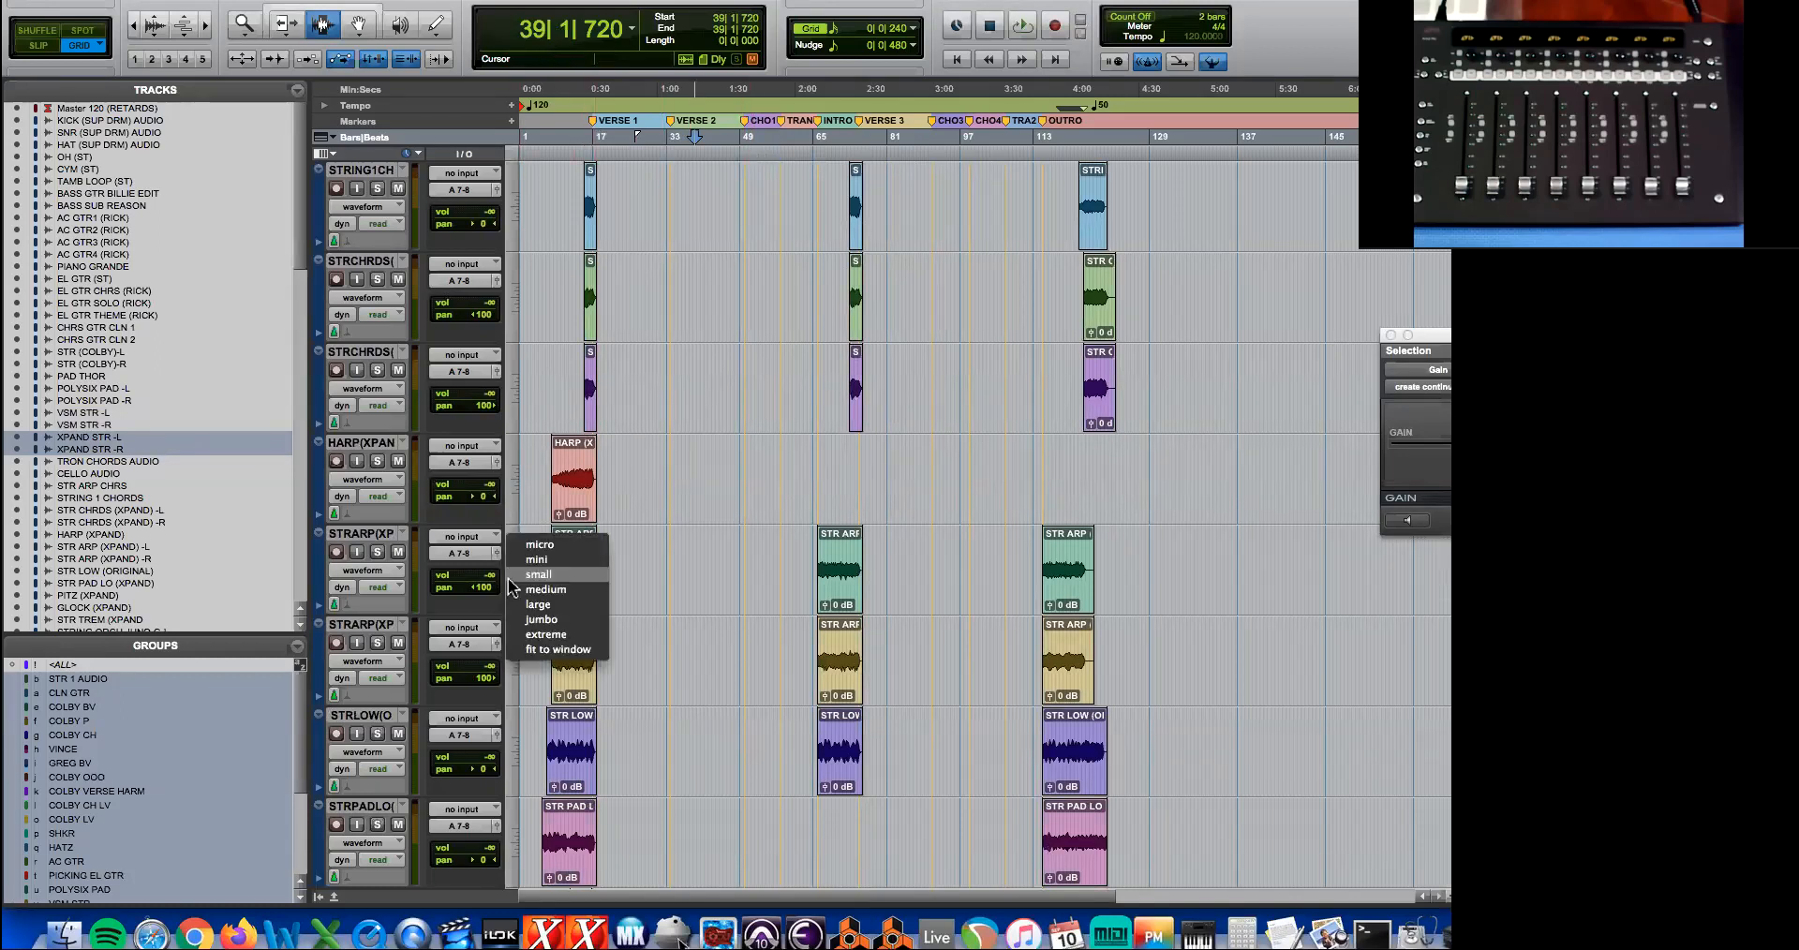
{"action": "left_click", "coordinate": [539, 575], "text": "alt"}
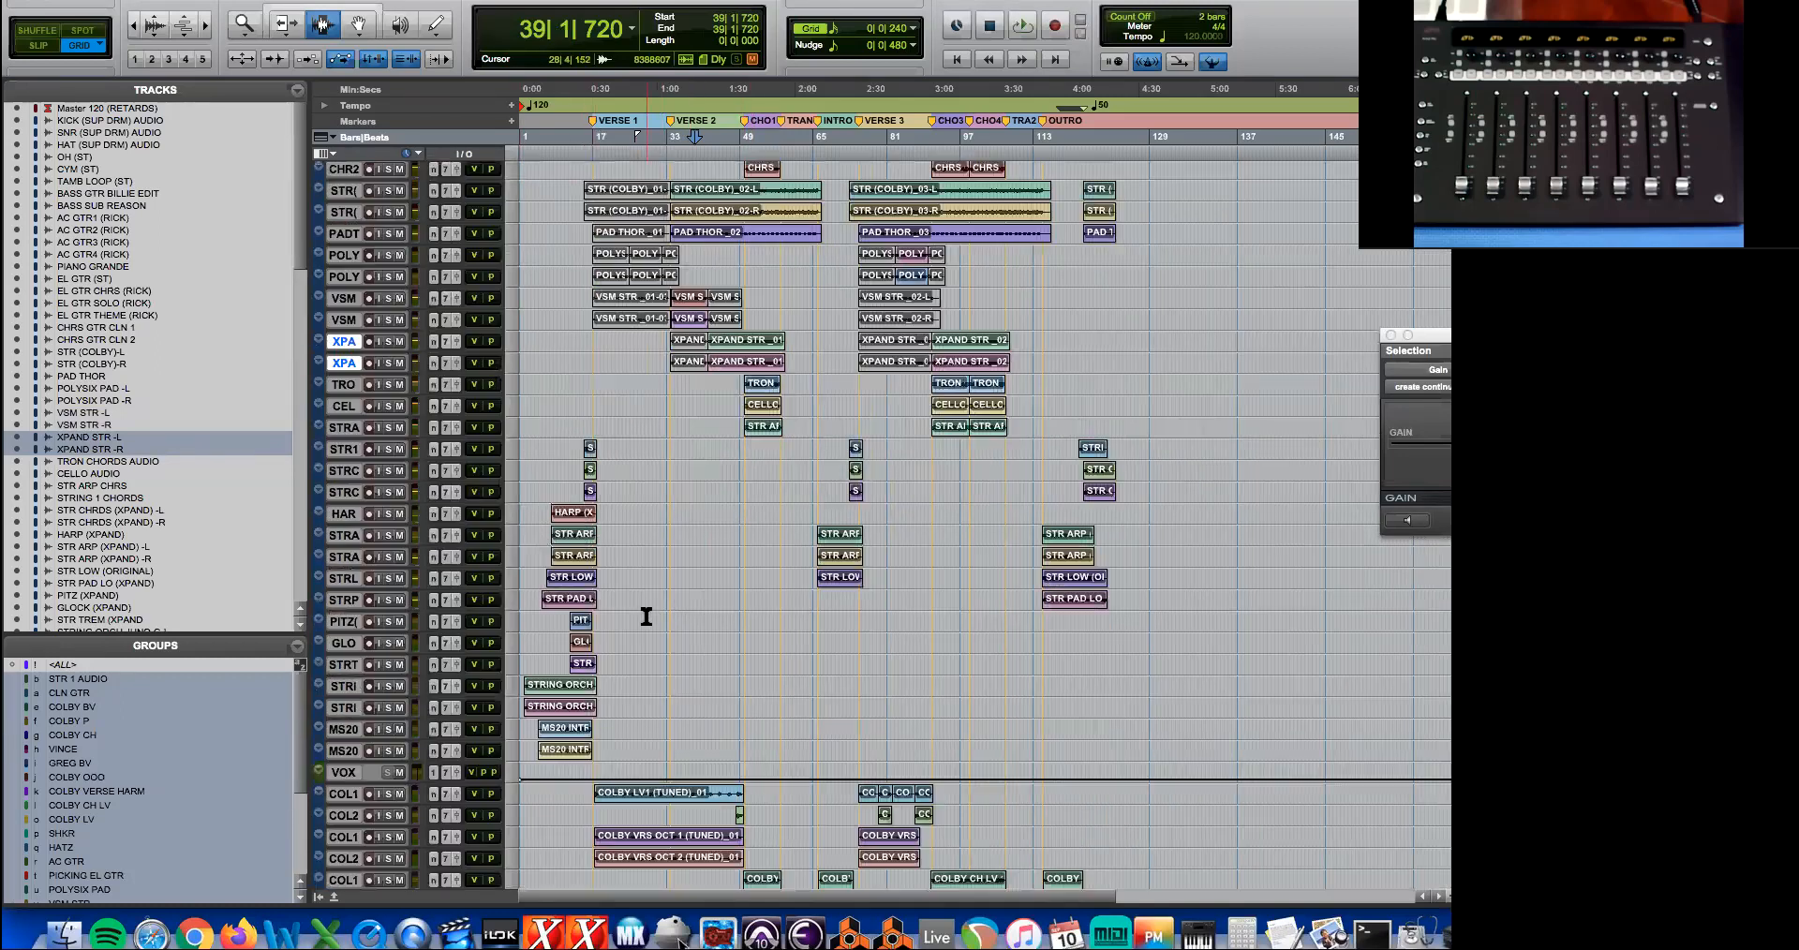
{"action": "scroll", "coordinate": [680, 620], "scroll_direction": "up", "scroll_amount": 6}
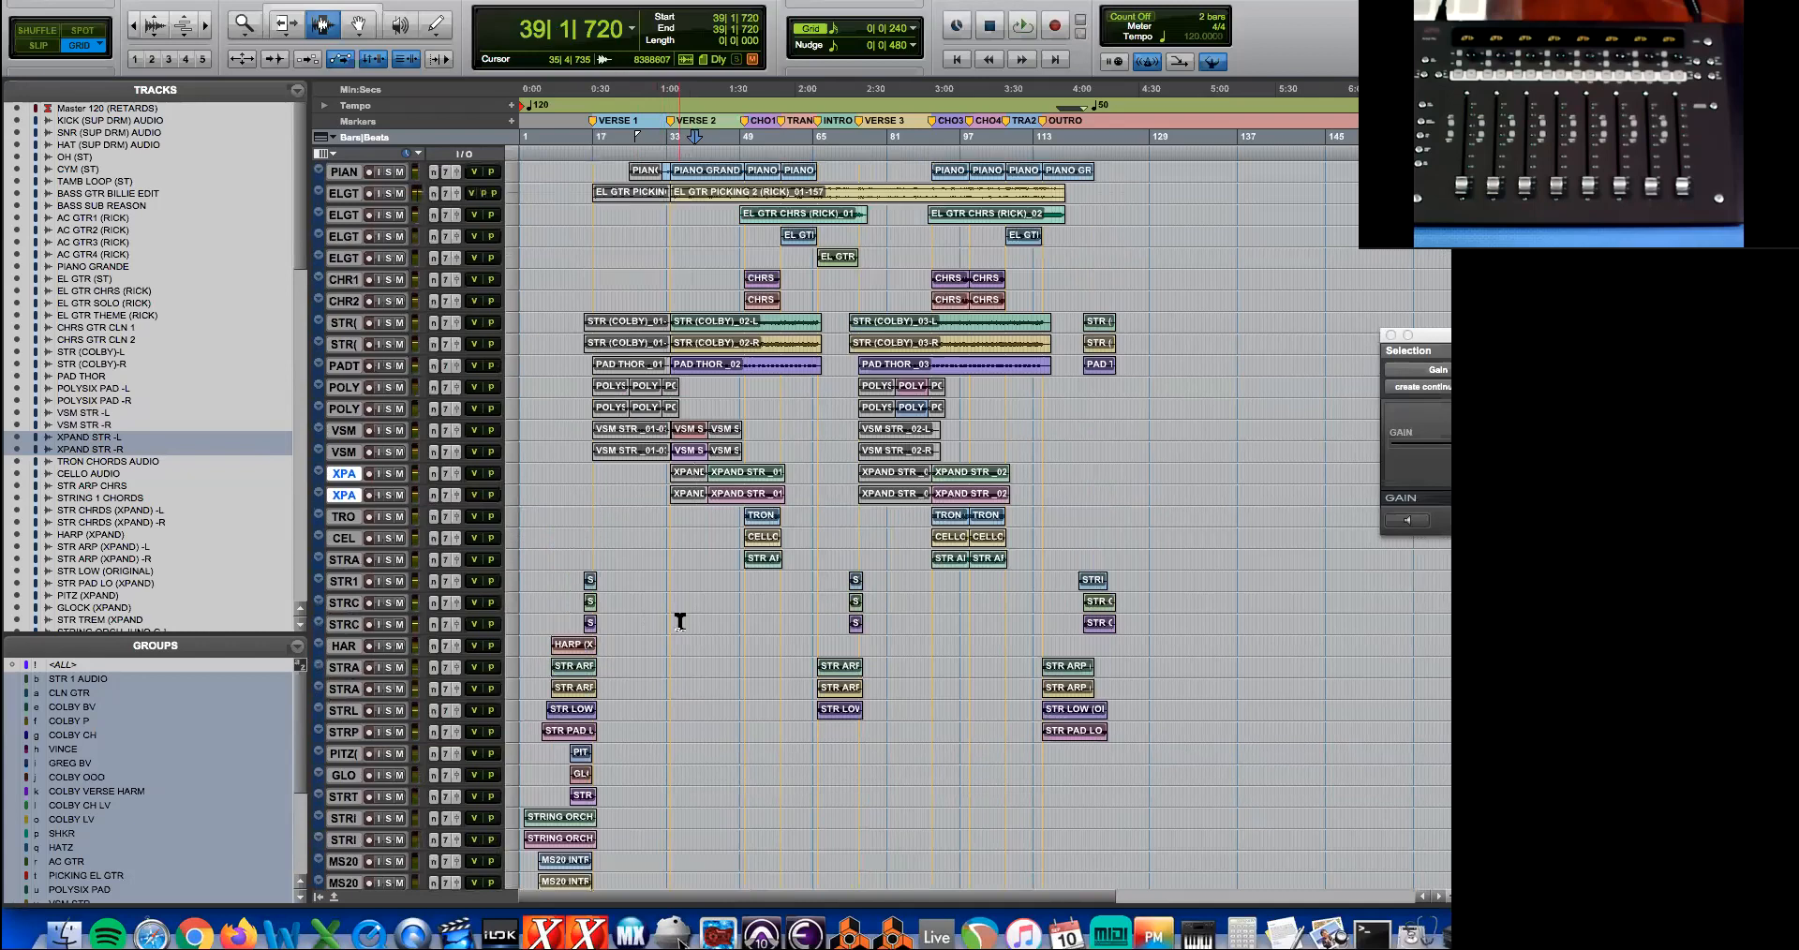
{"action": "left_click", "coordinate": [513, 539]}
{"action": "left_click", "coordinate": [556, 567], "text": "alt"}
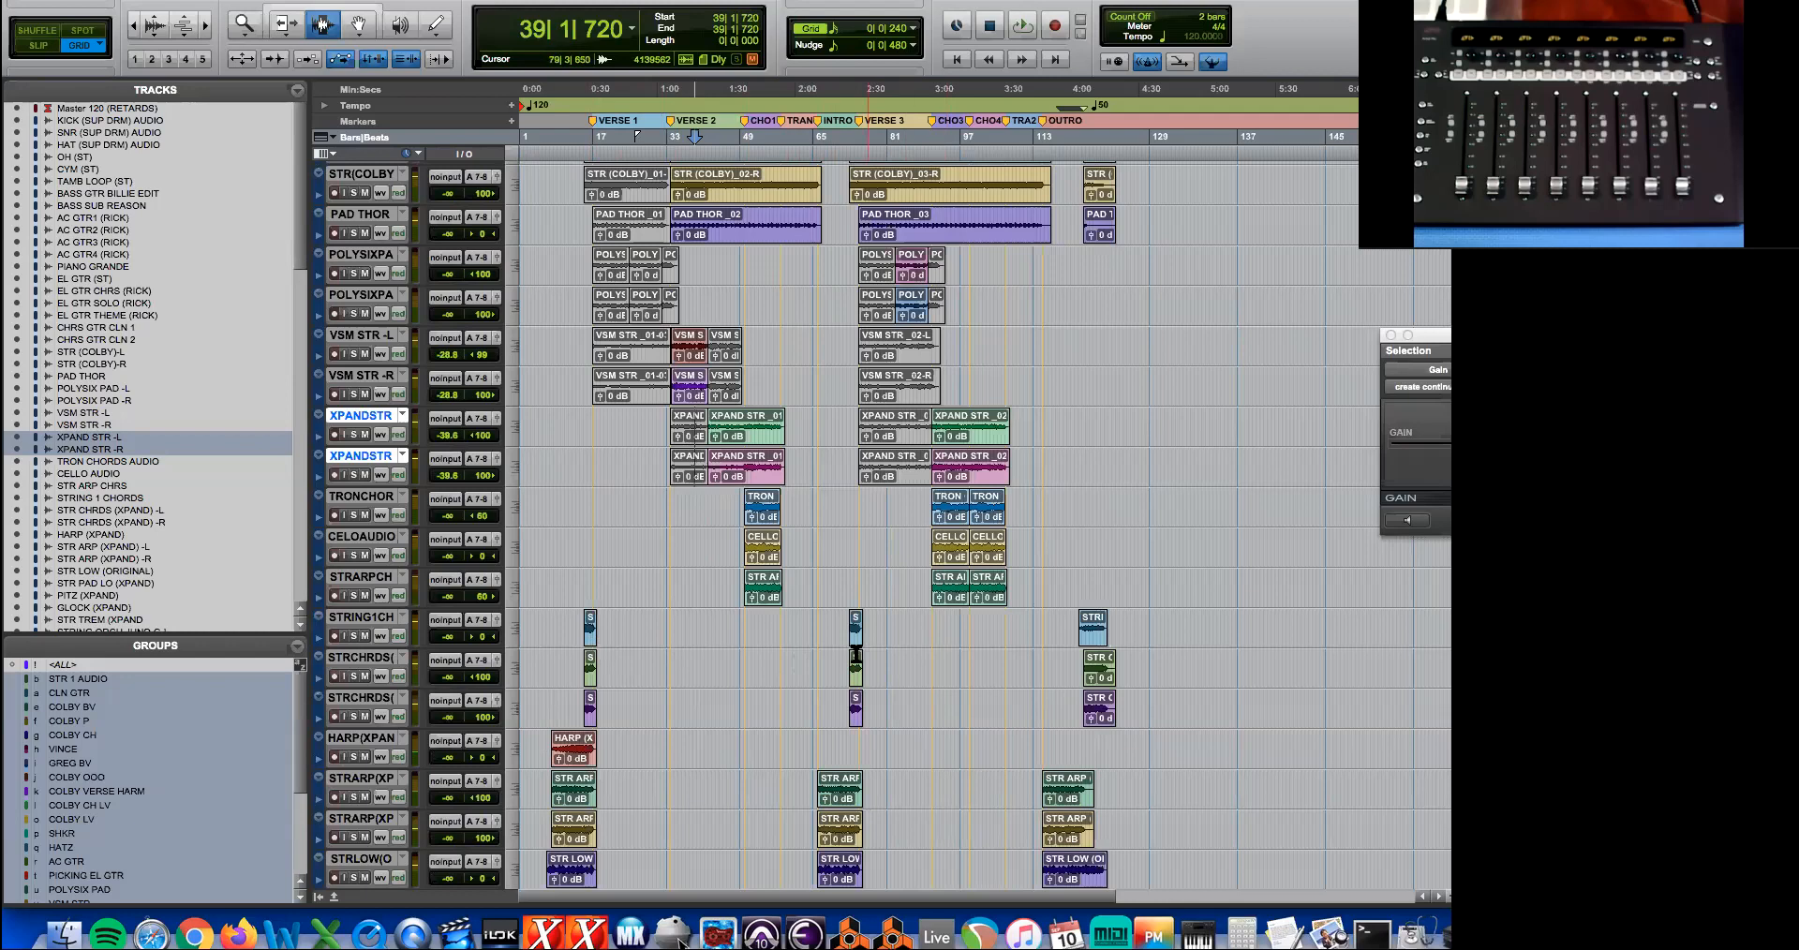
- Look through the arrangement from the string tracks down to the MS20 intro tracks and back up to the drums
{"action": "scroll", "coordinate": [791, 649], "scroll_direction": "down", "scroll_amount": 1}
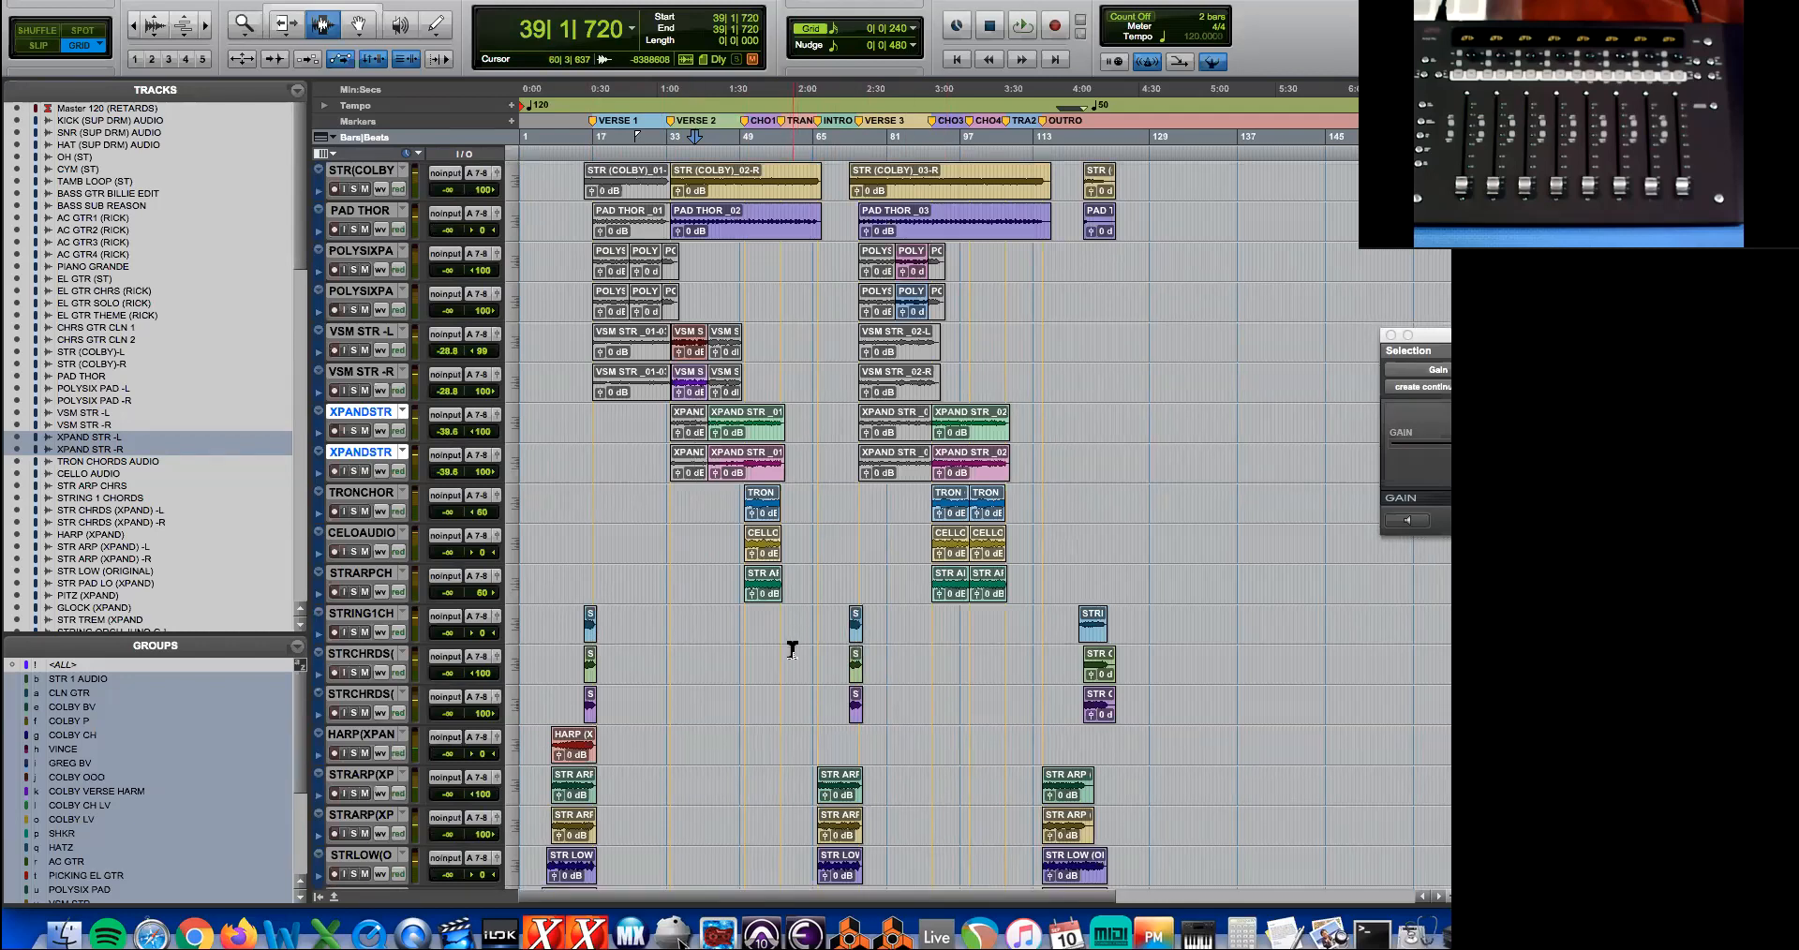
{"action": "scroll", "coordinate": [792, 650], "scroll_direction": "down", "scroll_amount": 2}
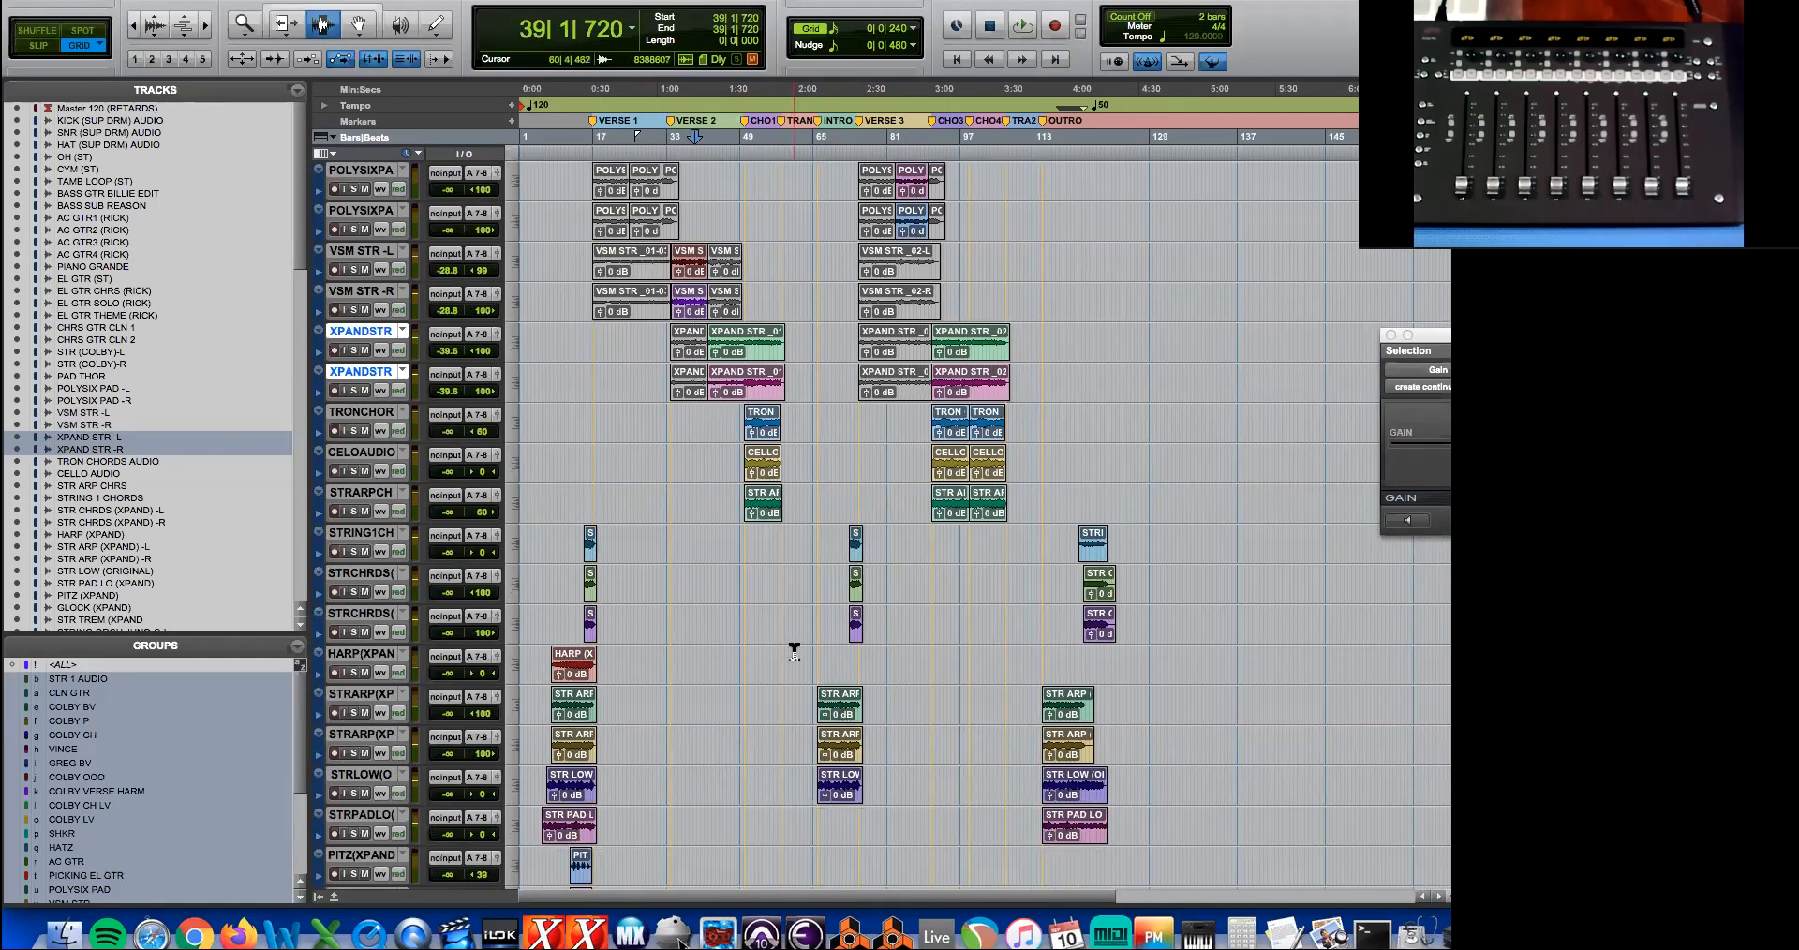
{"action": "scroll", "coordinate": [796, 651], "scroll_direction": "down", "scroll_amount": 5}
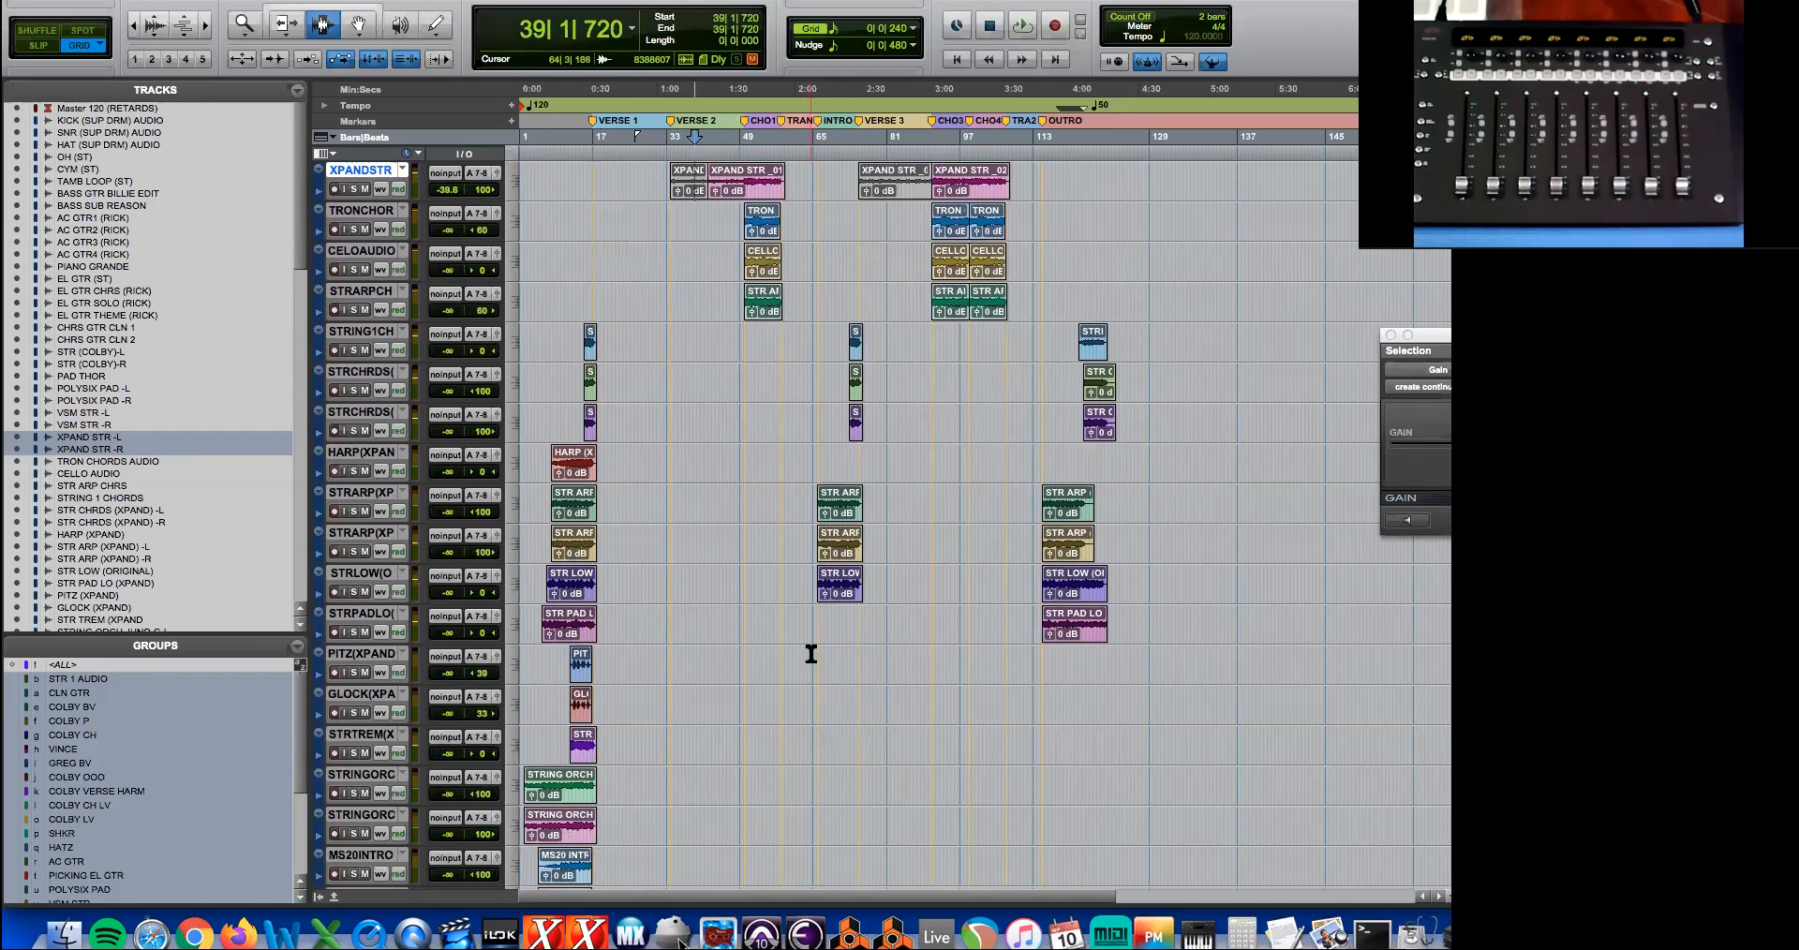
{"action": "scroll", "coordinate": [811, 654], "scroll_direction": "down", "scroll_amount": 2}
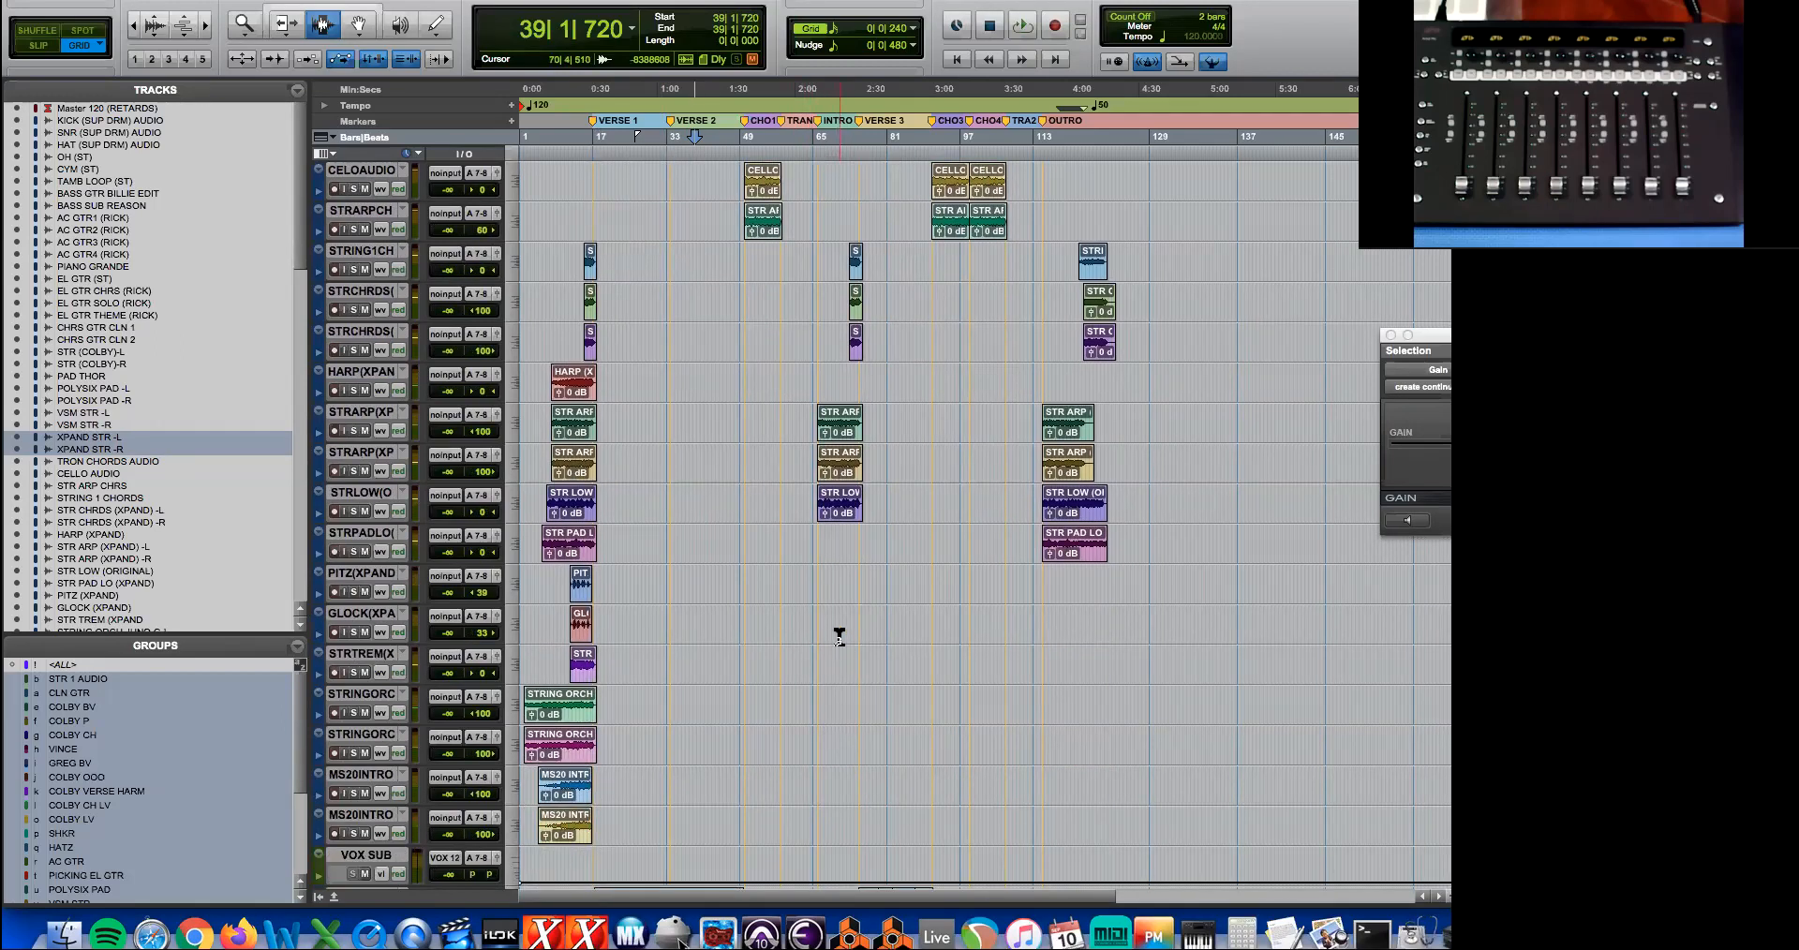
{"action": "scroll", "coordinate": [838, 655], "scroll_direction": "up", "scroll_amount": 16}
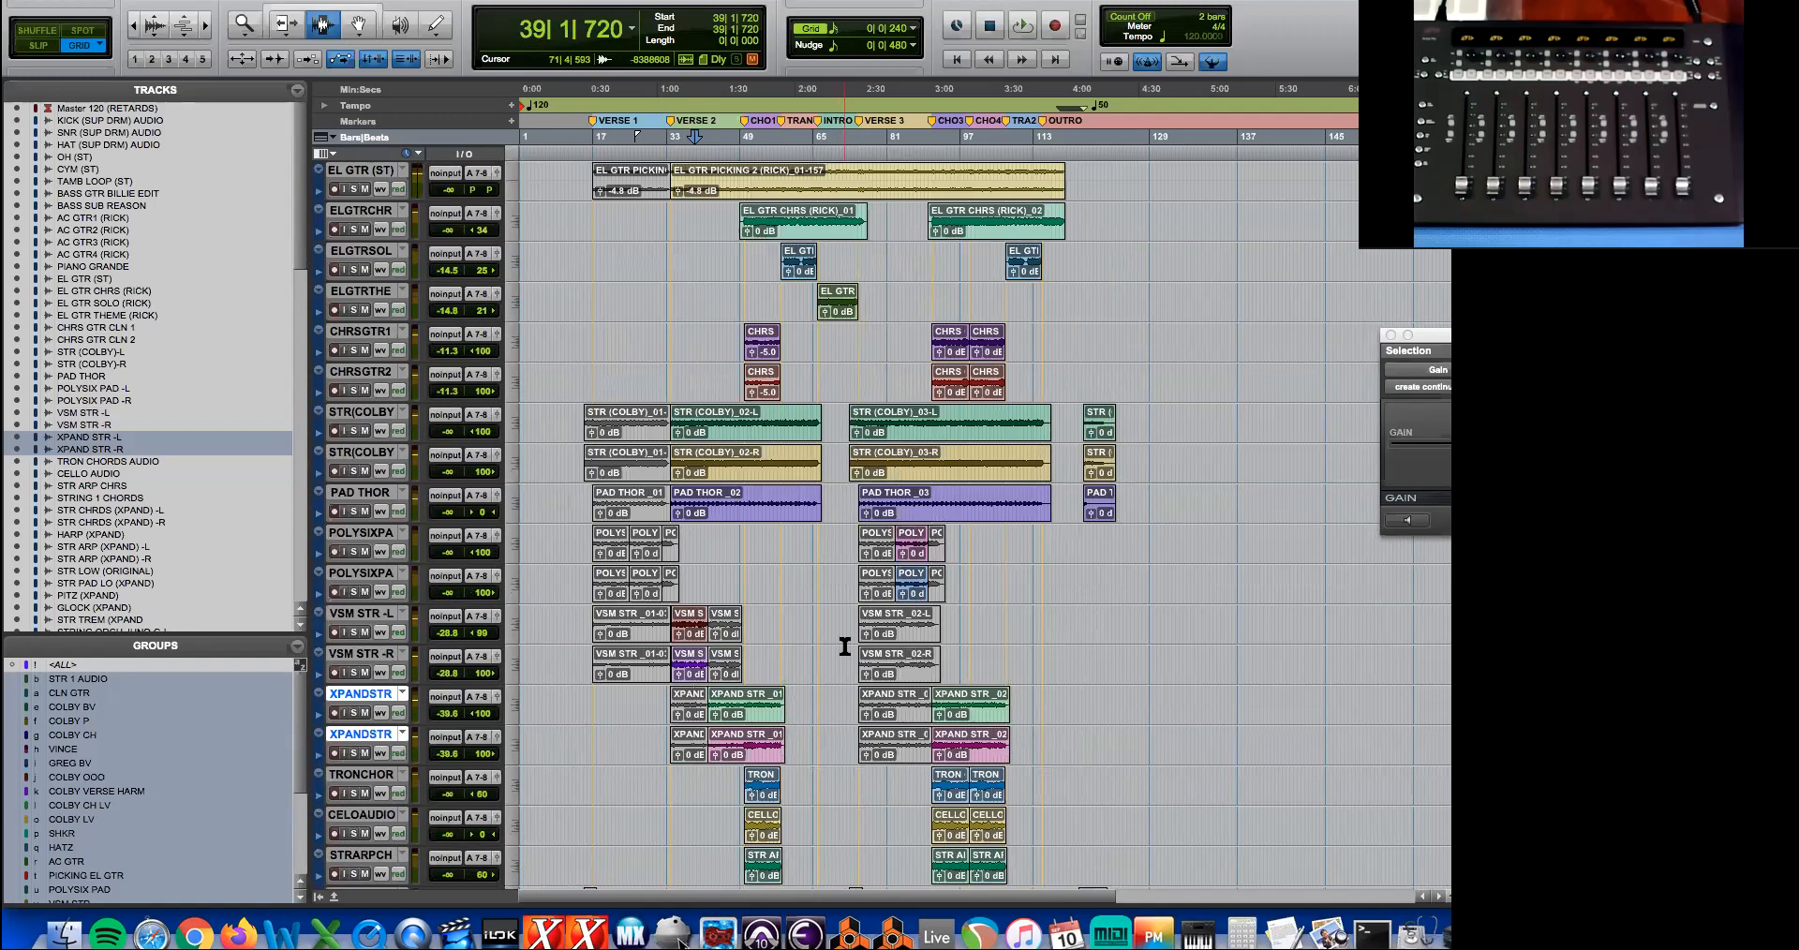
{"action": "scroll", "coordinate": [842, 649], "scroll_direction": "up", "scroll_amount": 14}
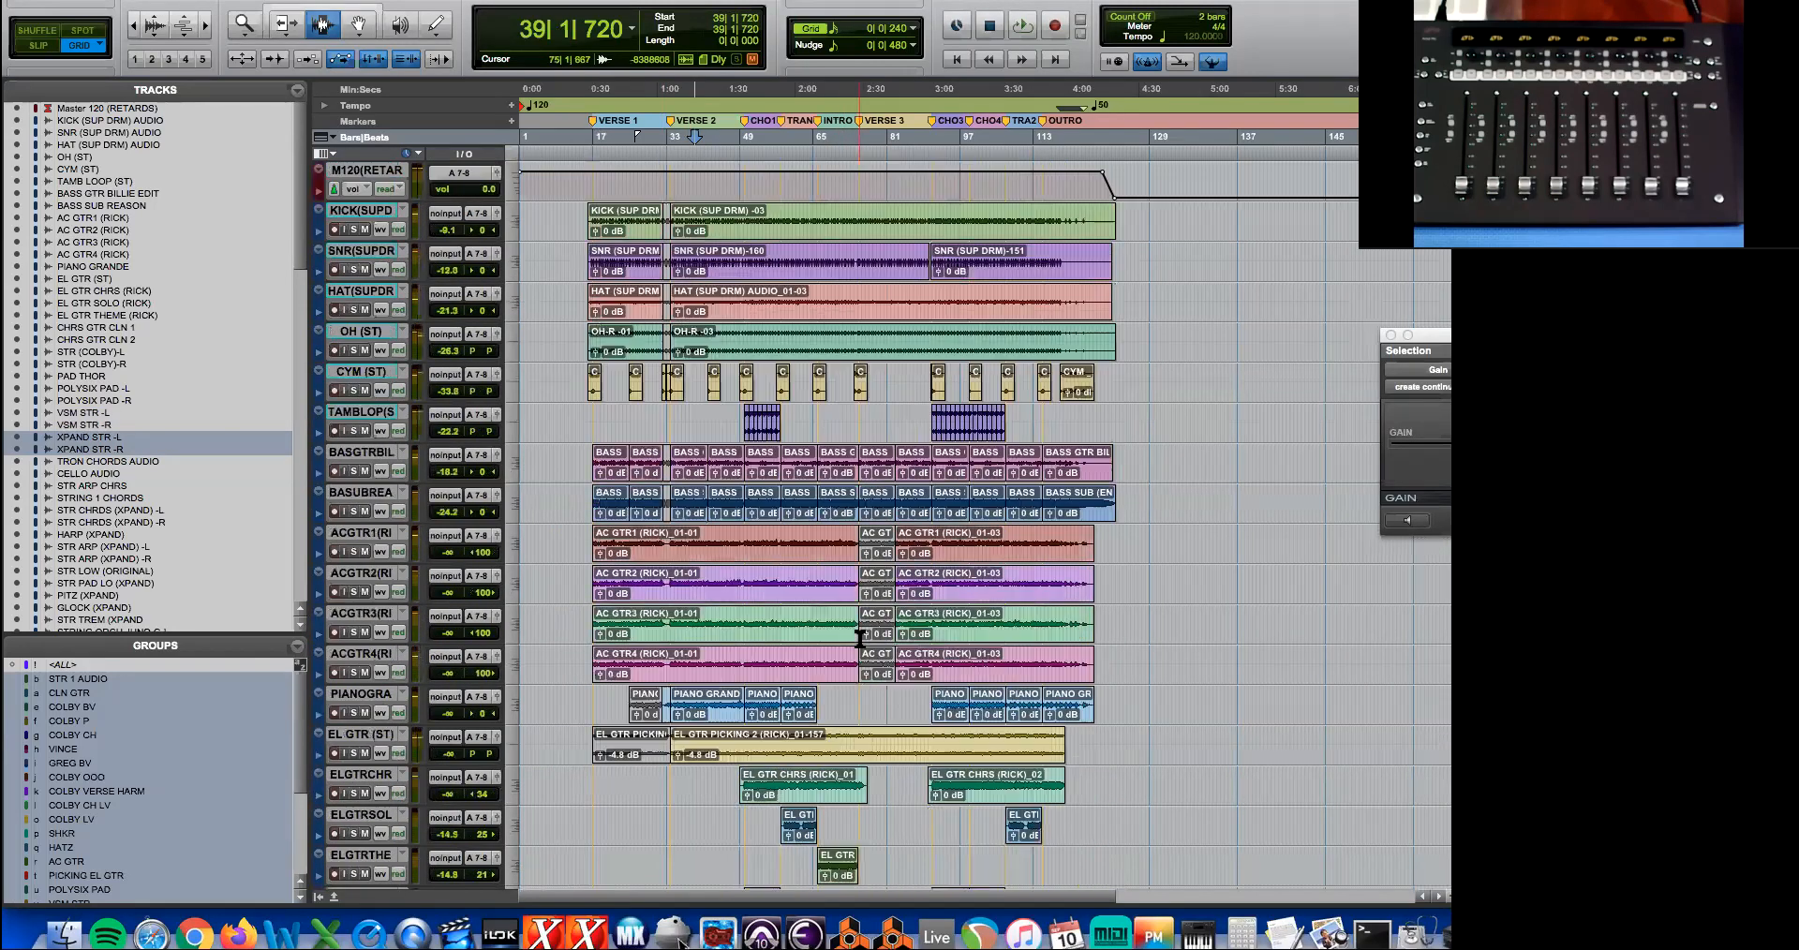
- Return all tracks to medium height and examine the bass and acoustic guitar clips around the start of Verse 3 up close
{"action": "left_click", "coordinate": [514, 510]}
{"action": "left_click", "coordinate": [551, 540]}
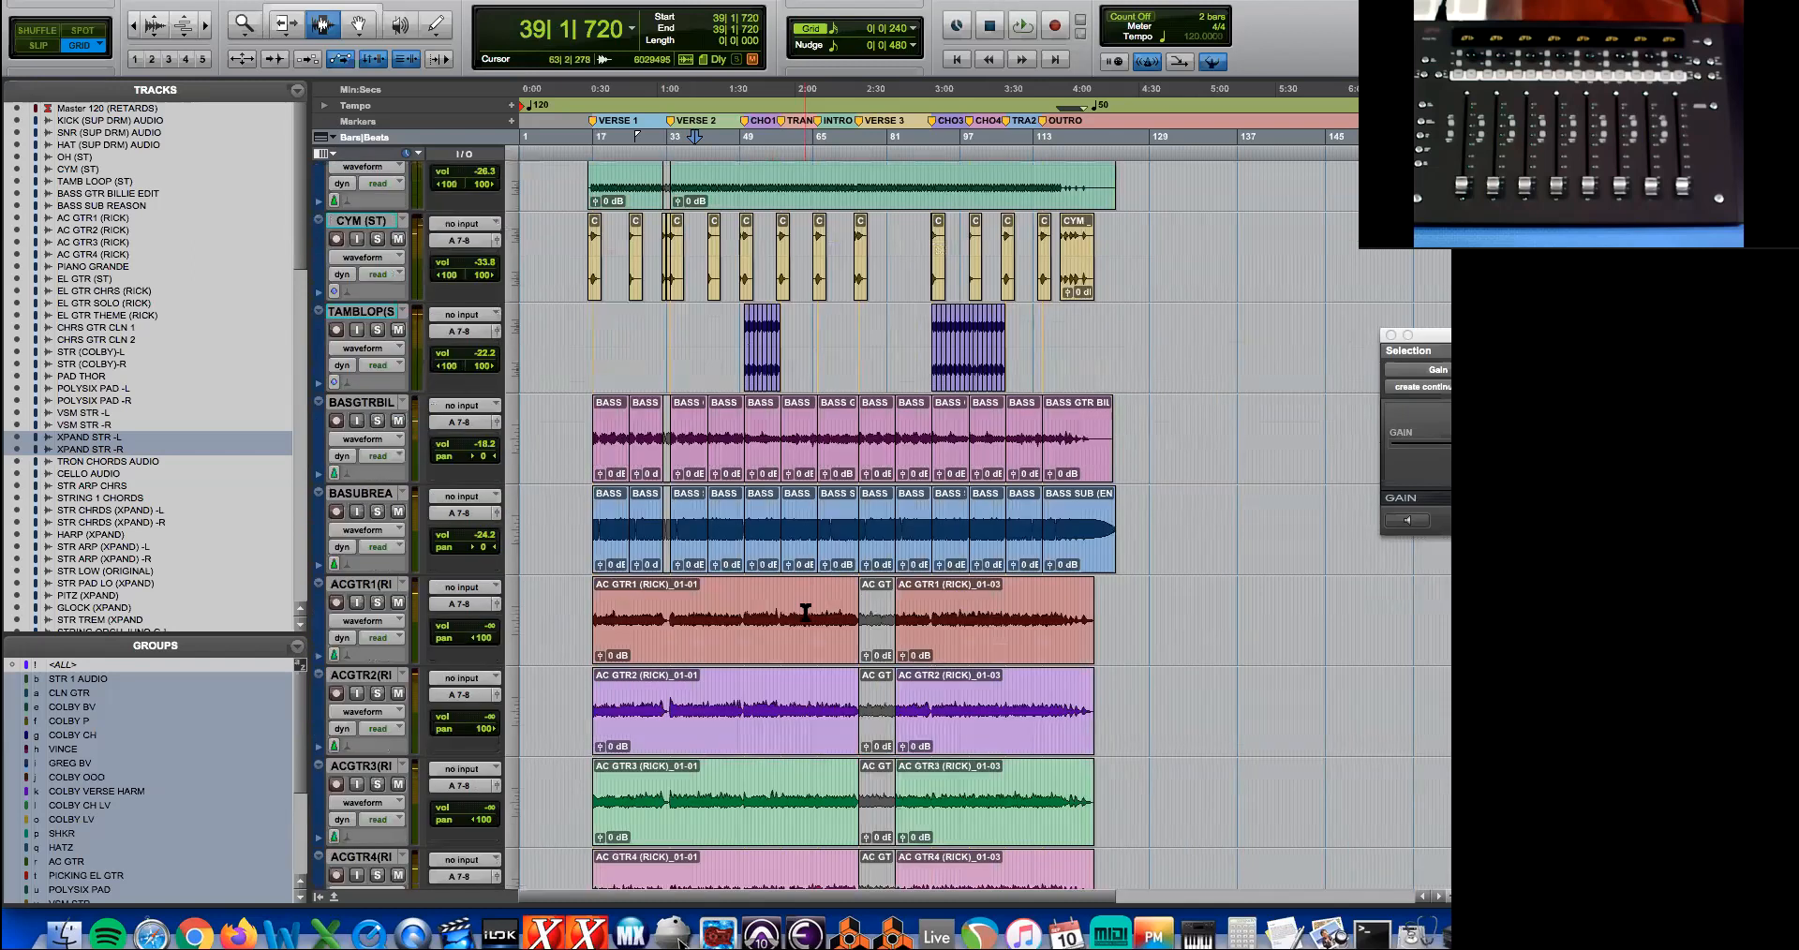
{"action": "left_click", "coordinate": [806, 599]}
{"action": "key", "text": "super+bracketright"}
{"action": "key", "text": "super+bracketright"}
{"action": "left_click", "coordinate": [745, 621]}
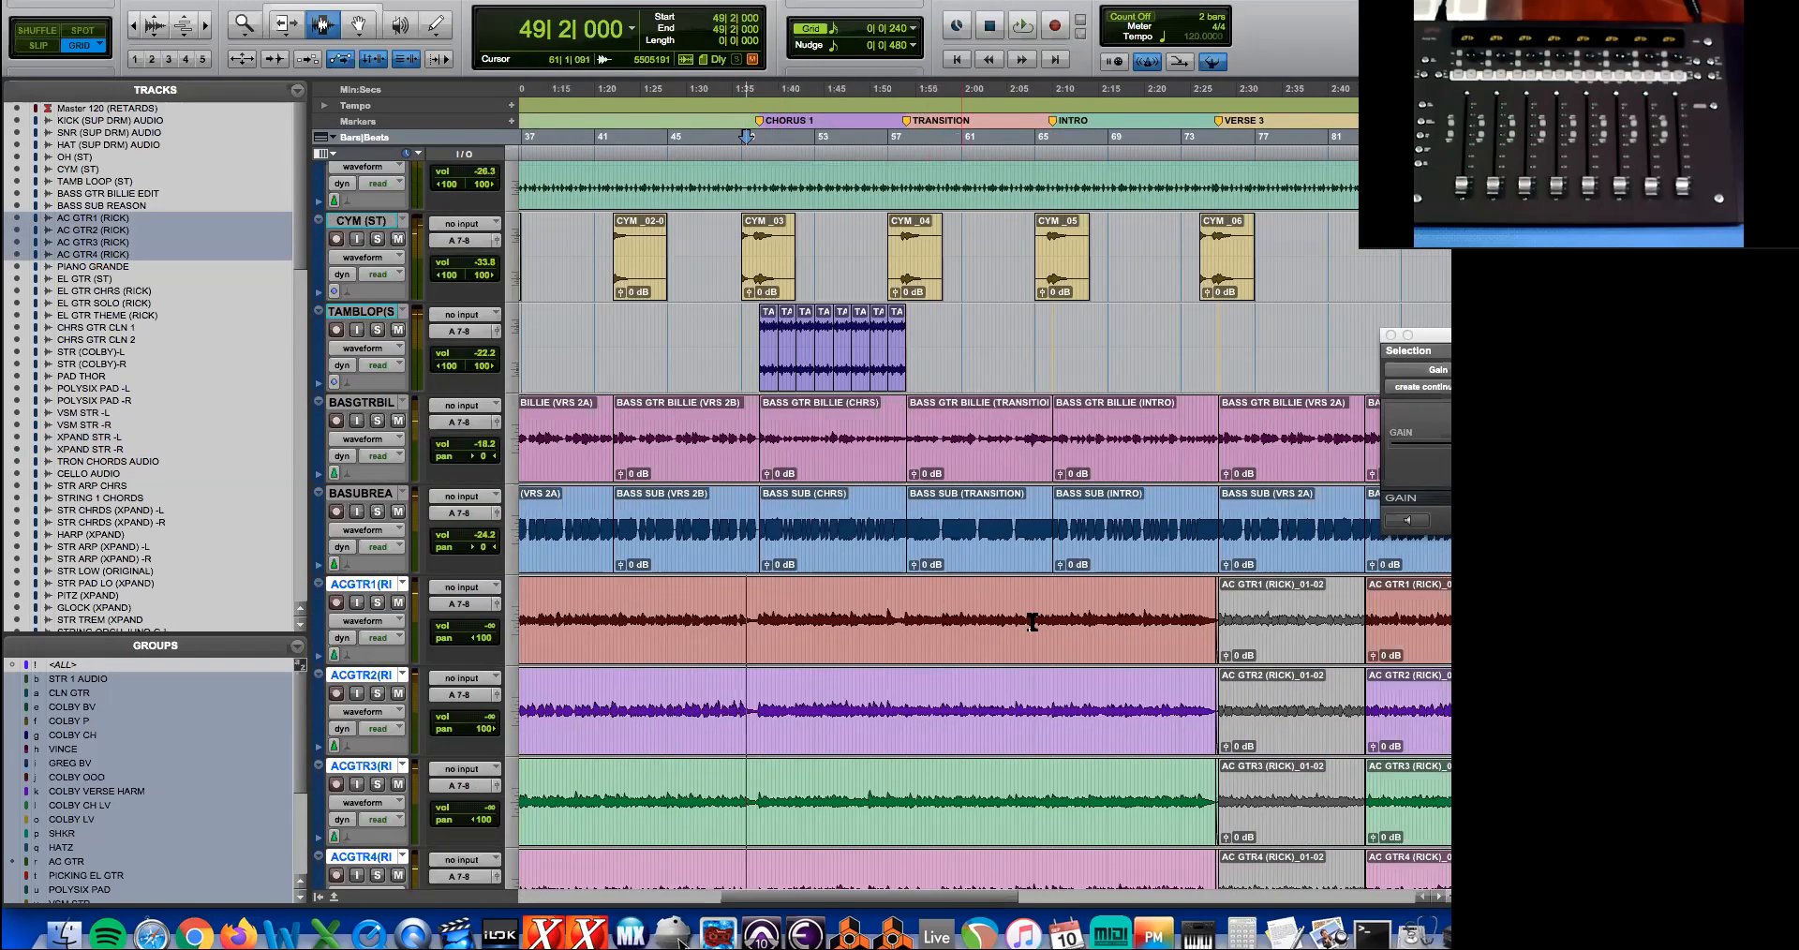
{"action": "left_click", "coordinate": [1271, 528]}
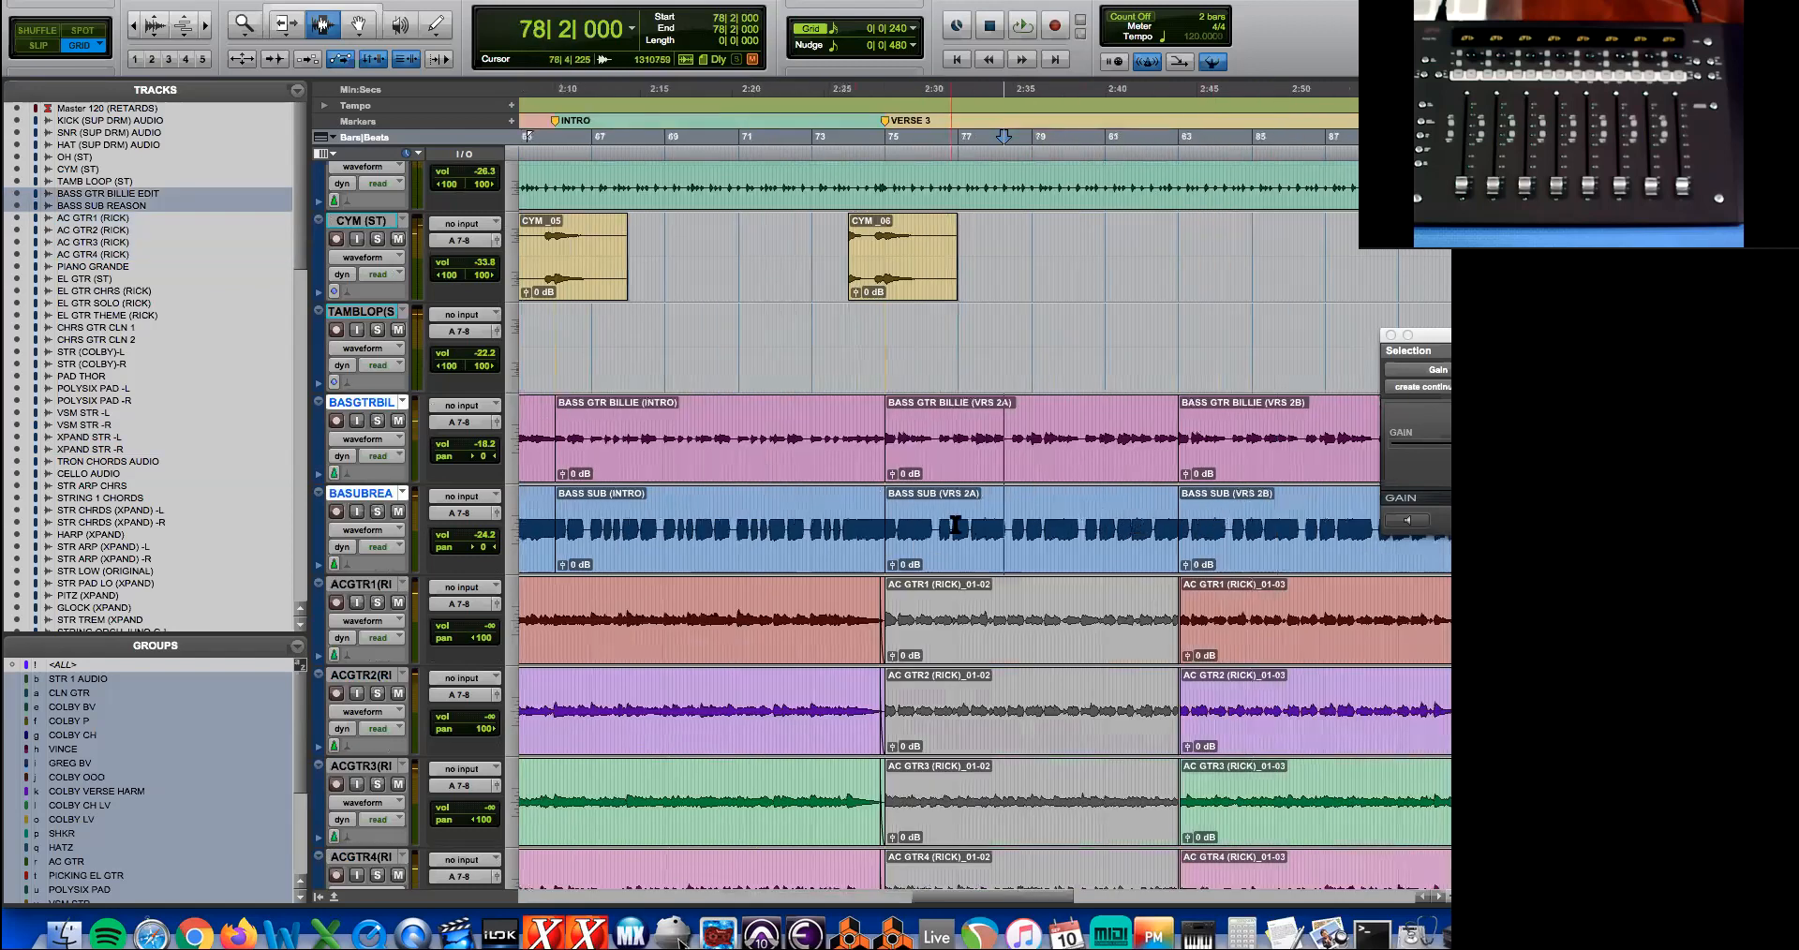
{"action": "key", "text": "super+bracketright"}
{"action": "key", "text": "super+bracketright"}
{"action": "left_click", "coordinate": [773, 501]}
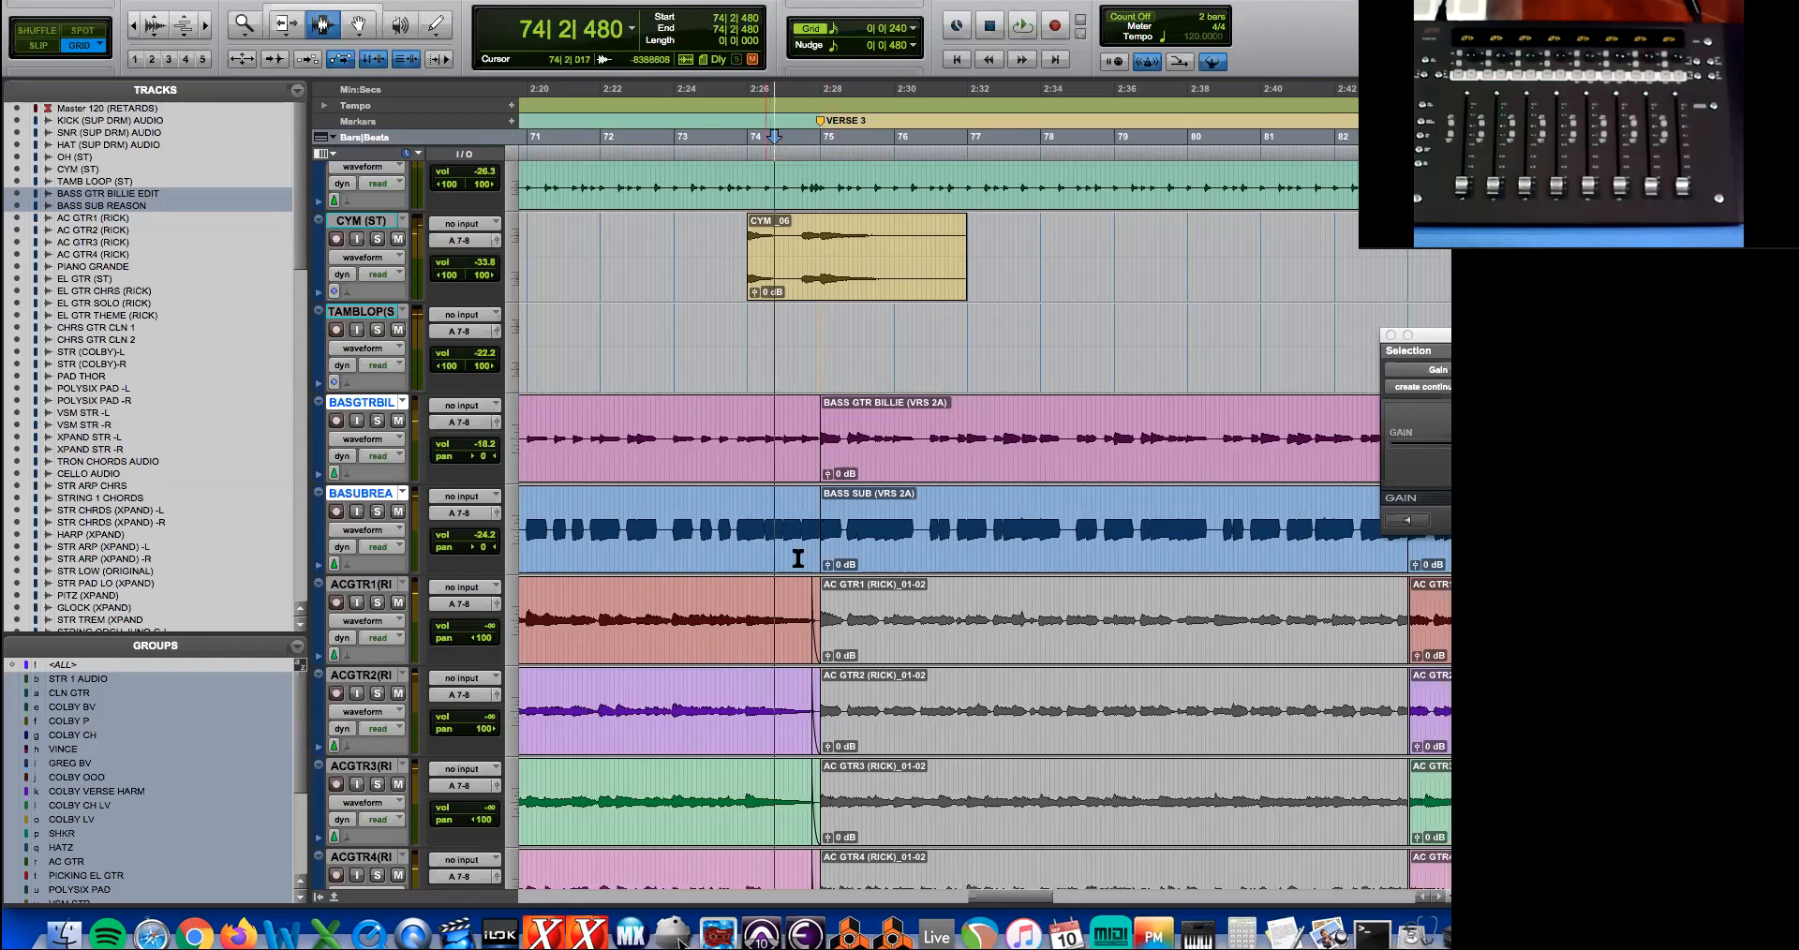
- Set the clip gain of the bass sub and bass guitar VRS 2A clips to -5.0 dB and play from just before Verse 3
{"action": "left_click_drag", "start_coordinate": [828, 565], "coordinate": [828, 576]}
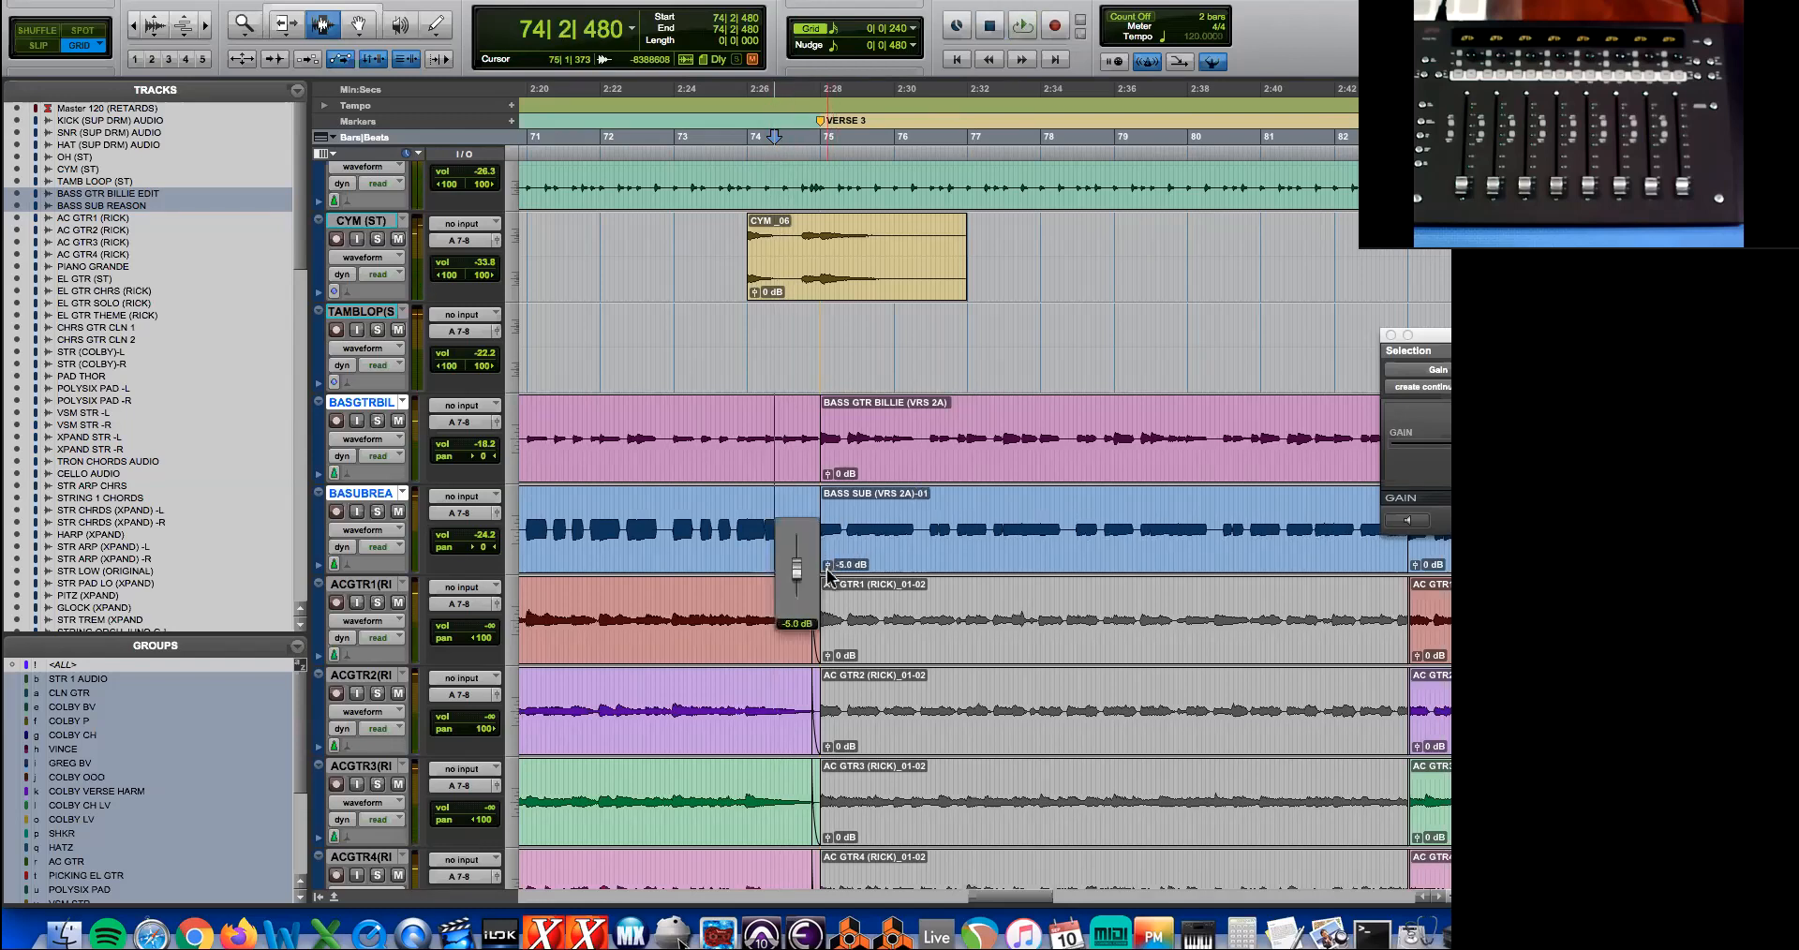
{"action": "left_click_drag", "start_coordinate": [828, 474], "coordinate": [828, 482]}
{"action": "left_click", "coordinate": [733, 501]}
{"action": "key", "text": "space"}
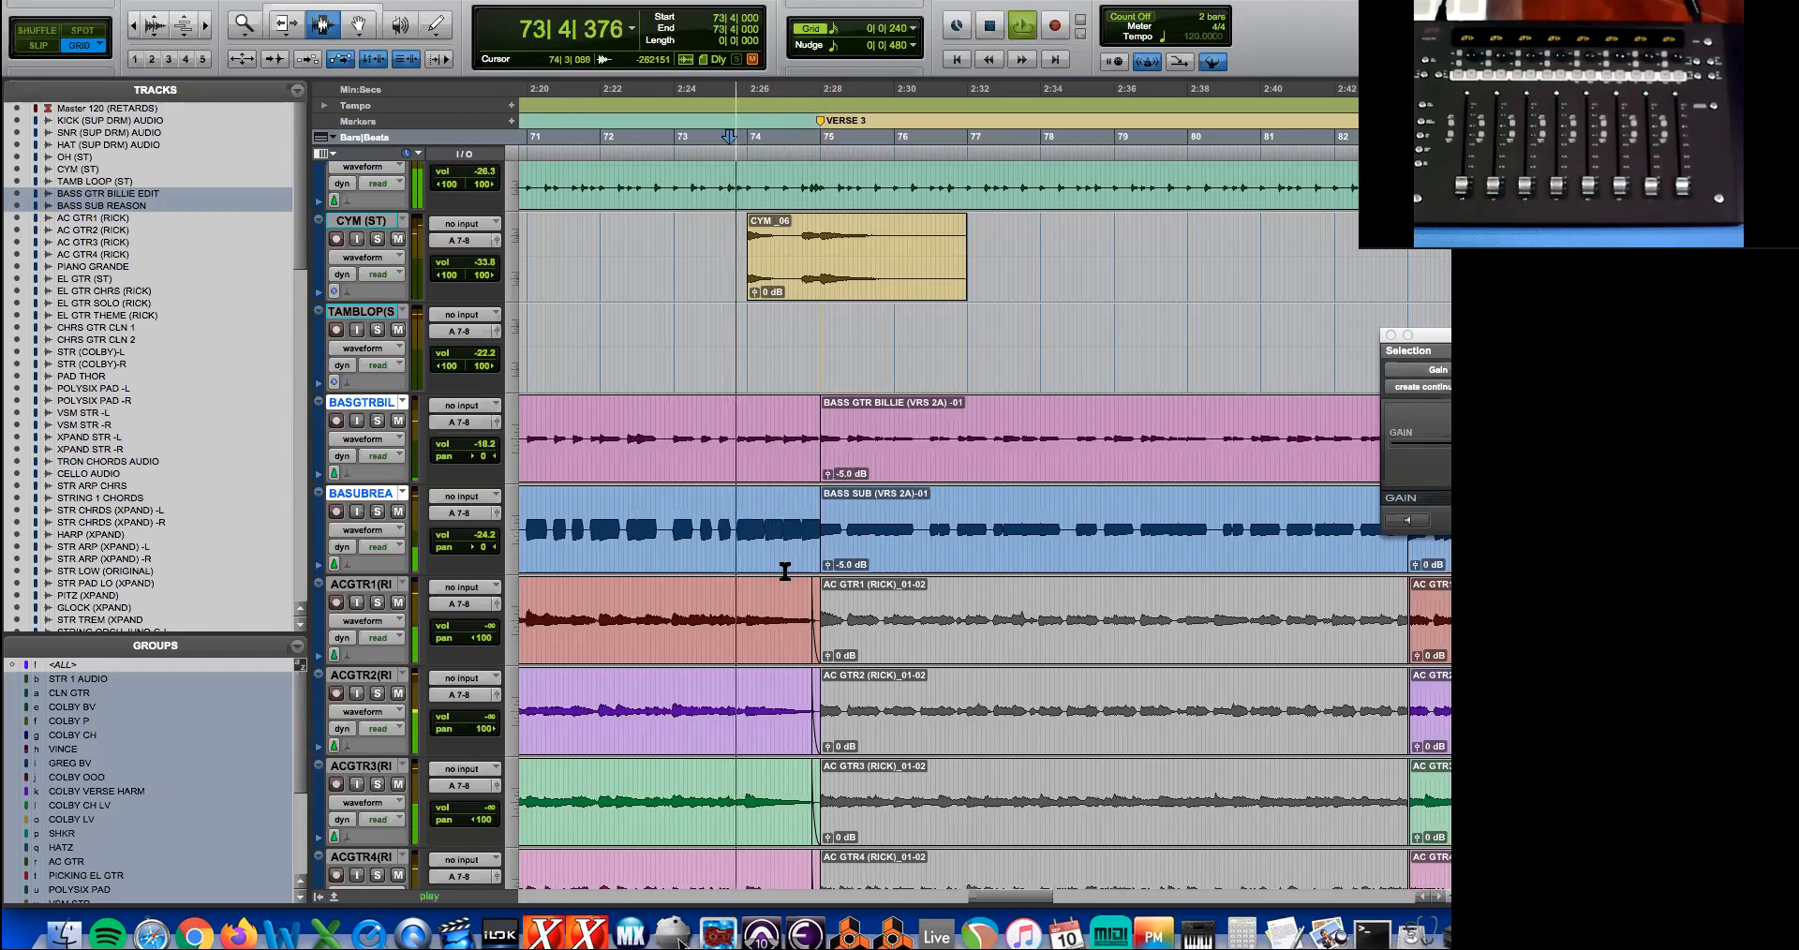
{"action": "key", "text": "space"}
- Pull the chorus clean, solo and theme guitar faders all the way down in the mixer
{"action": "scroll", "coordinate": [775, 589], "scroll_direction": "down", "scroll_amount": 5}
{"action": "key", "text": "super+equal"}
{"action": "scroll", "coordinate": [876, 597], "scroll_direction": "right", "scroll_amount": 10}
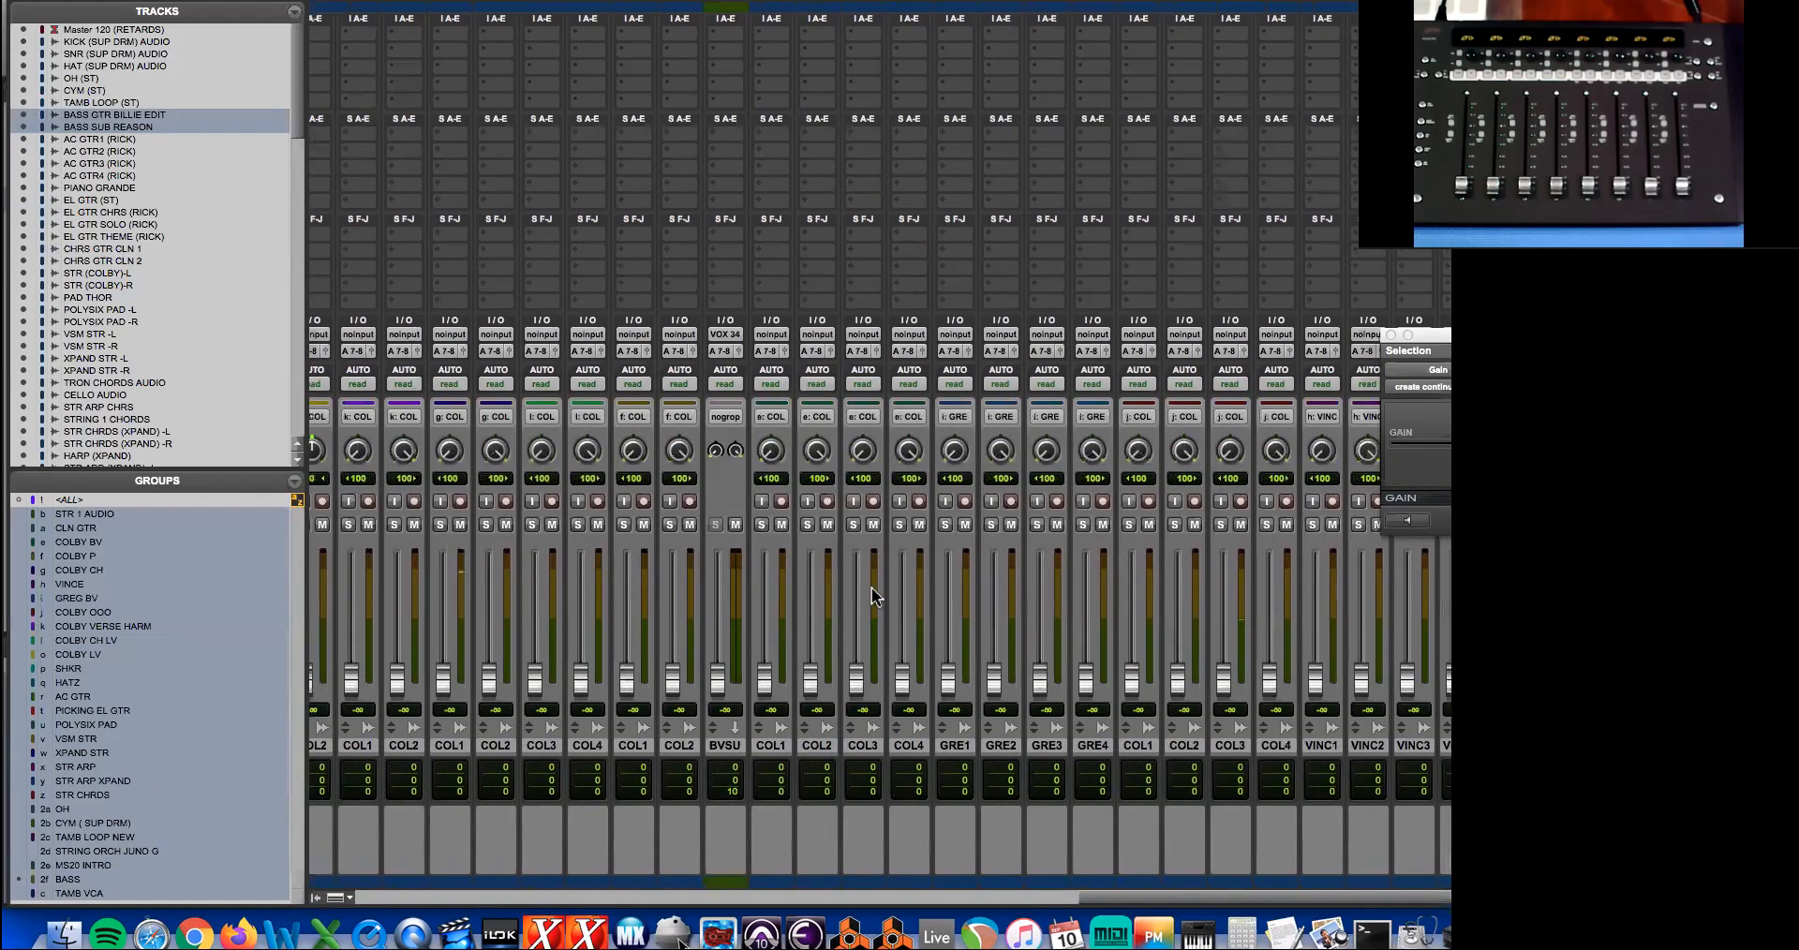
{"action": "scroll", "coordinate": [871, 586], "scroll_direction": "left", "scroll_amount": 10}
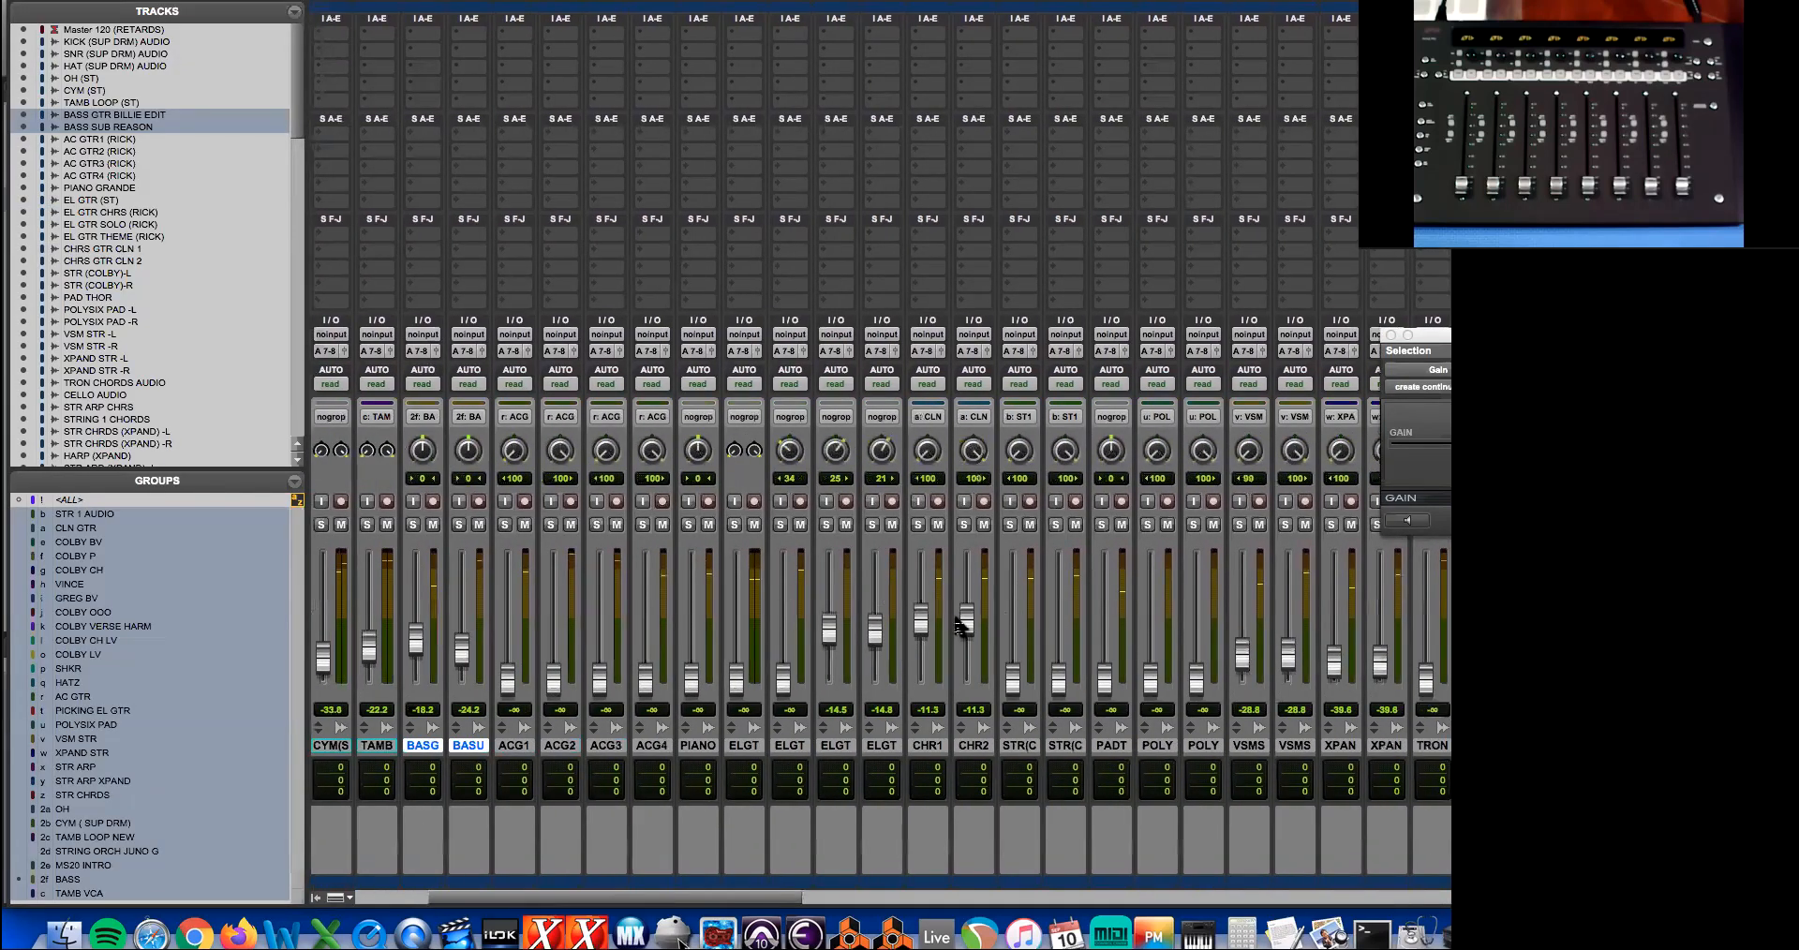
{"action": "left_click_drag", "start_coordinate": [966, 658], "coordinate": [964, 692]}
{"action": "left_click_drag", "start_coordinate": [878, 641], "coordinate": [834, 723]}
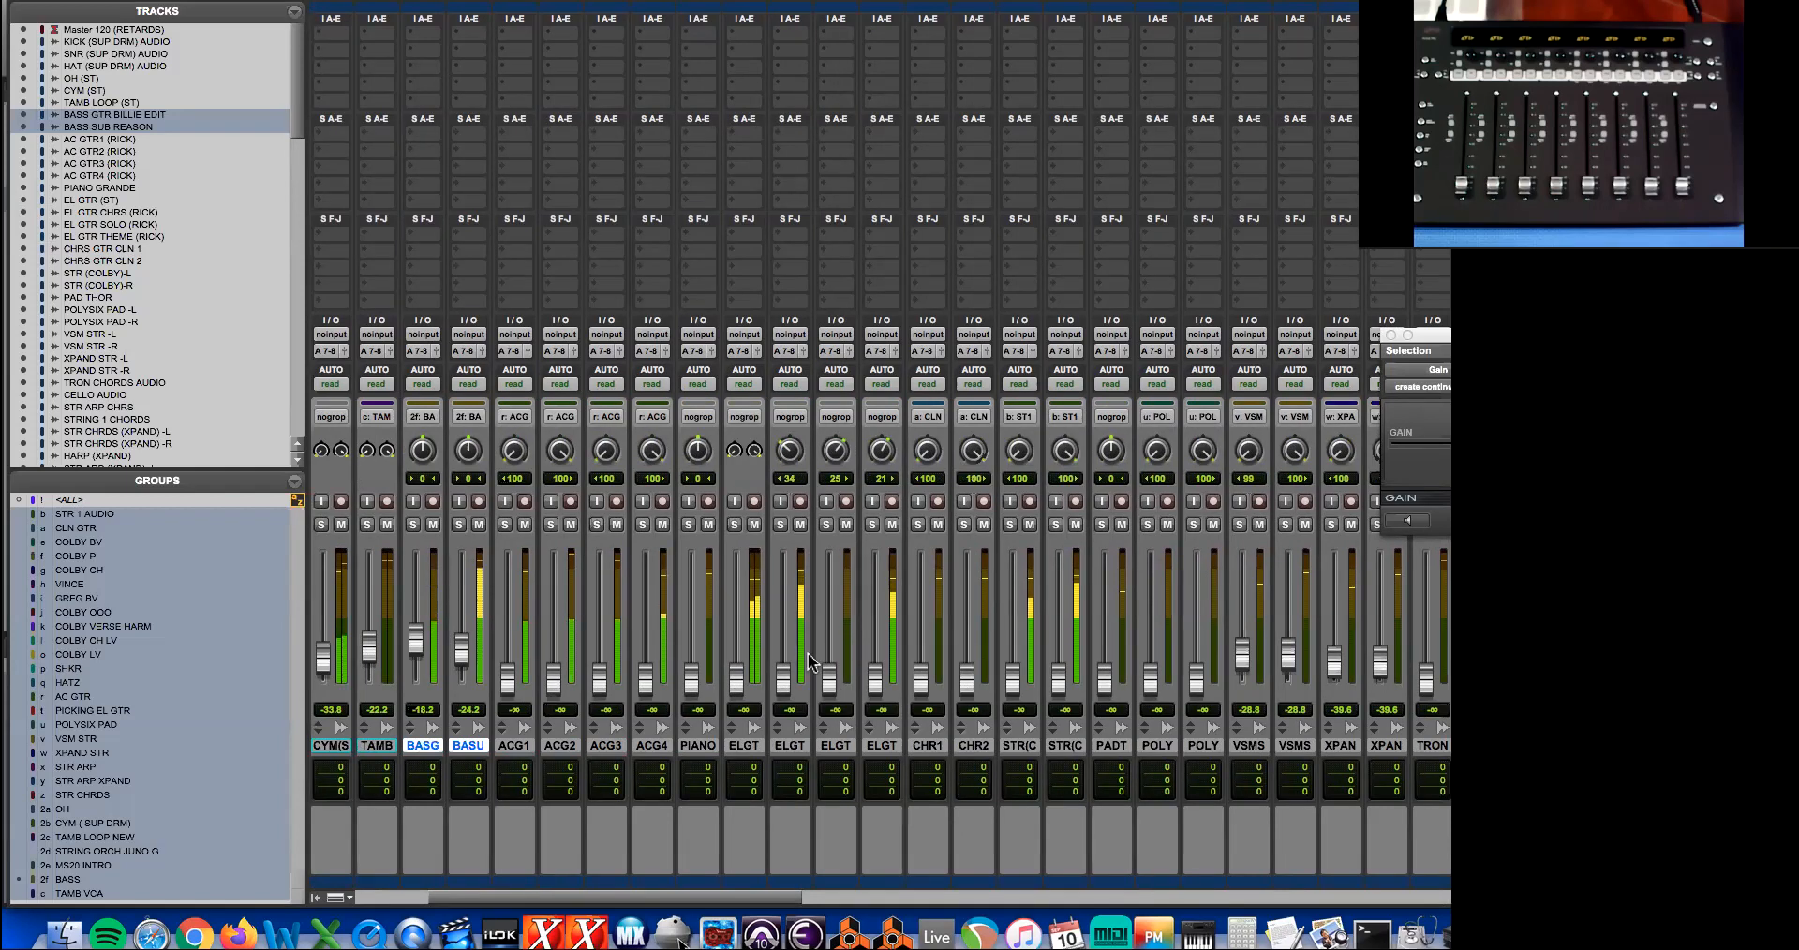
- Play the passage into Verse 3 with the bass clips in view in the edit window, then stop
{"action": "key", "text": "super+equal"}
{"action": "scroll", "coordinate": [806, 651], "scroll_direction": "up", "scroll_amount": 5}
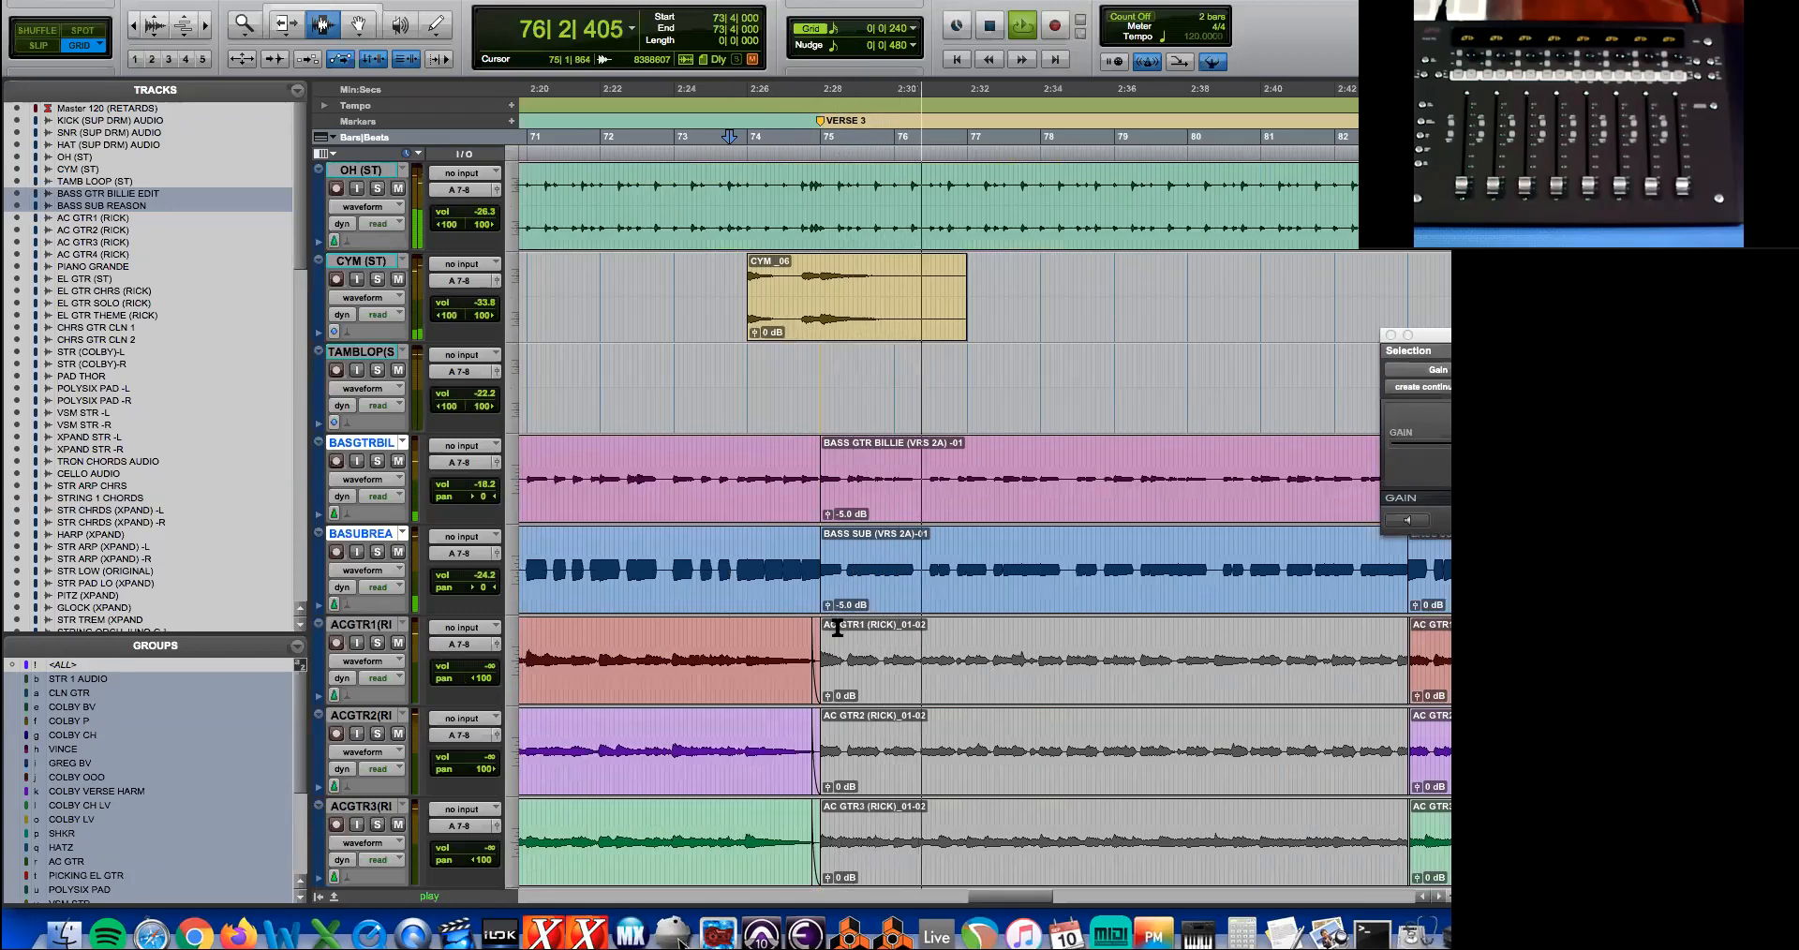
{"action": "key", "text": "super+bracketleft"}
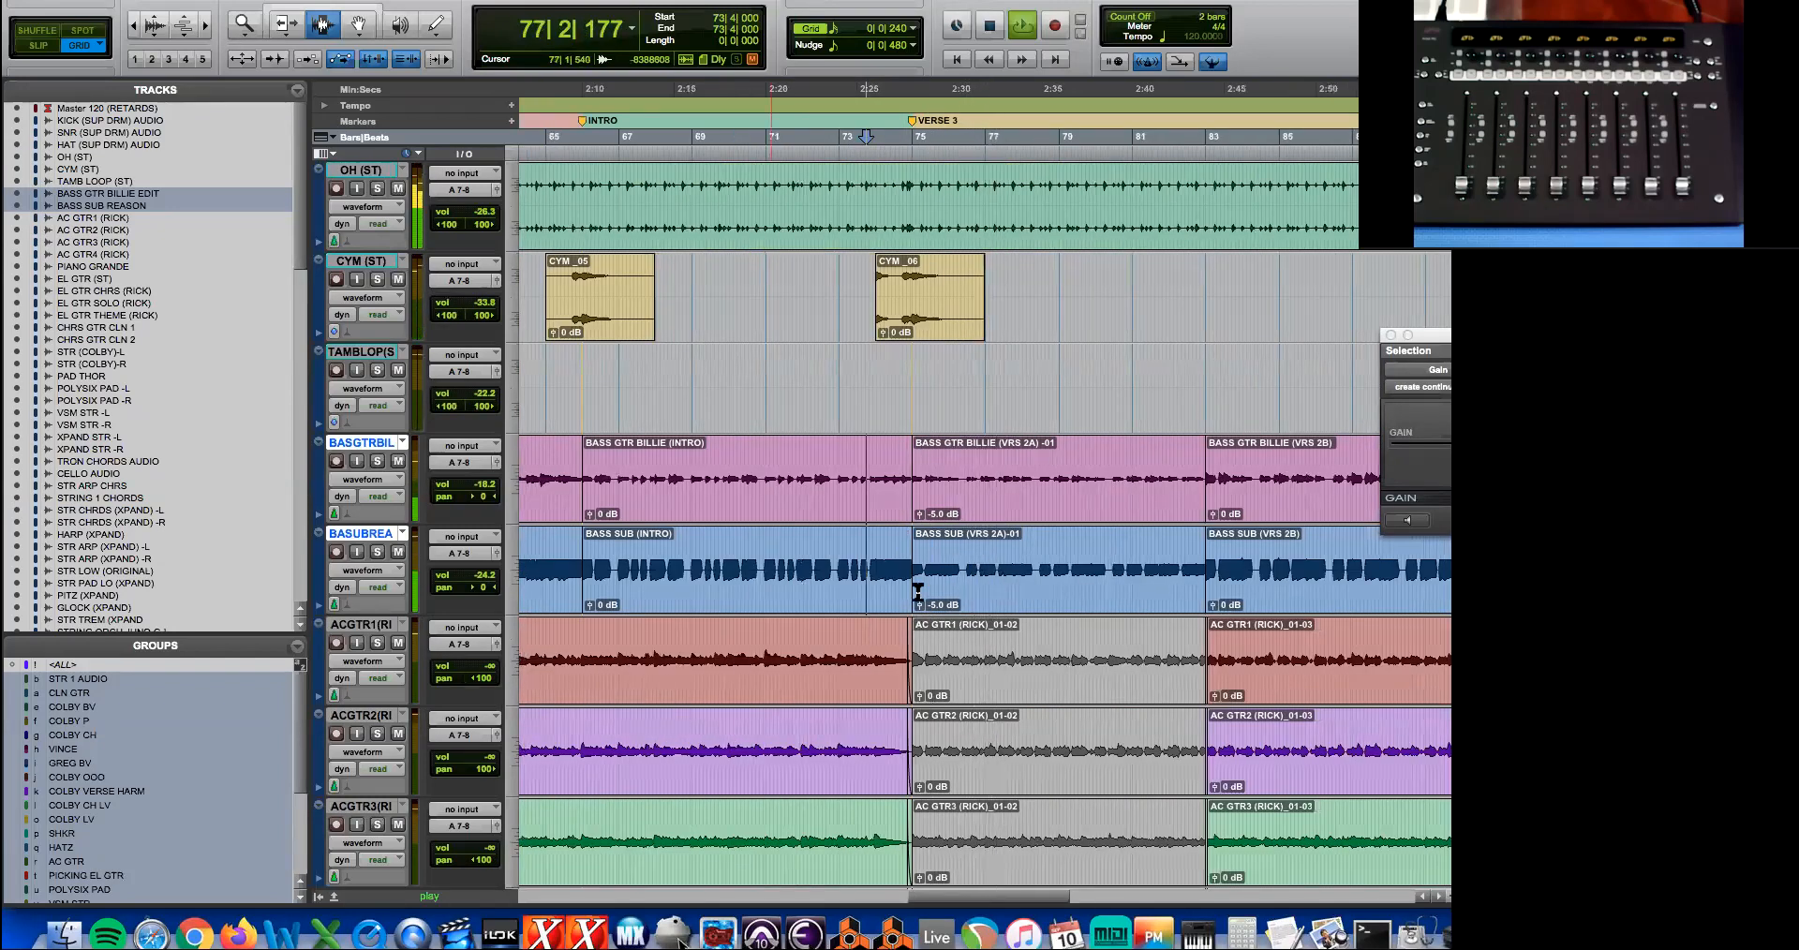
{"action": "key", "text": "space"}
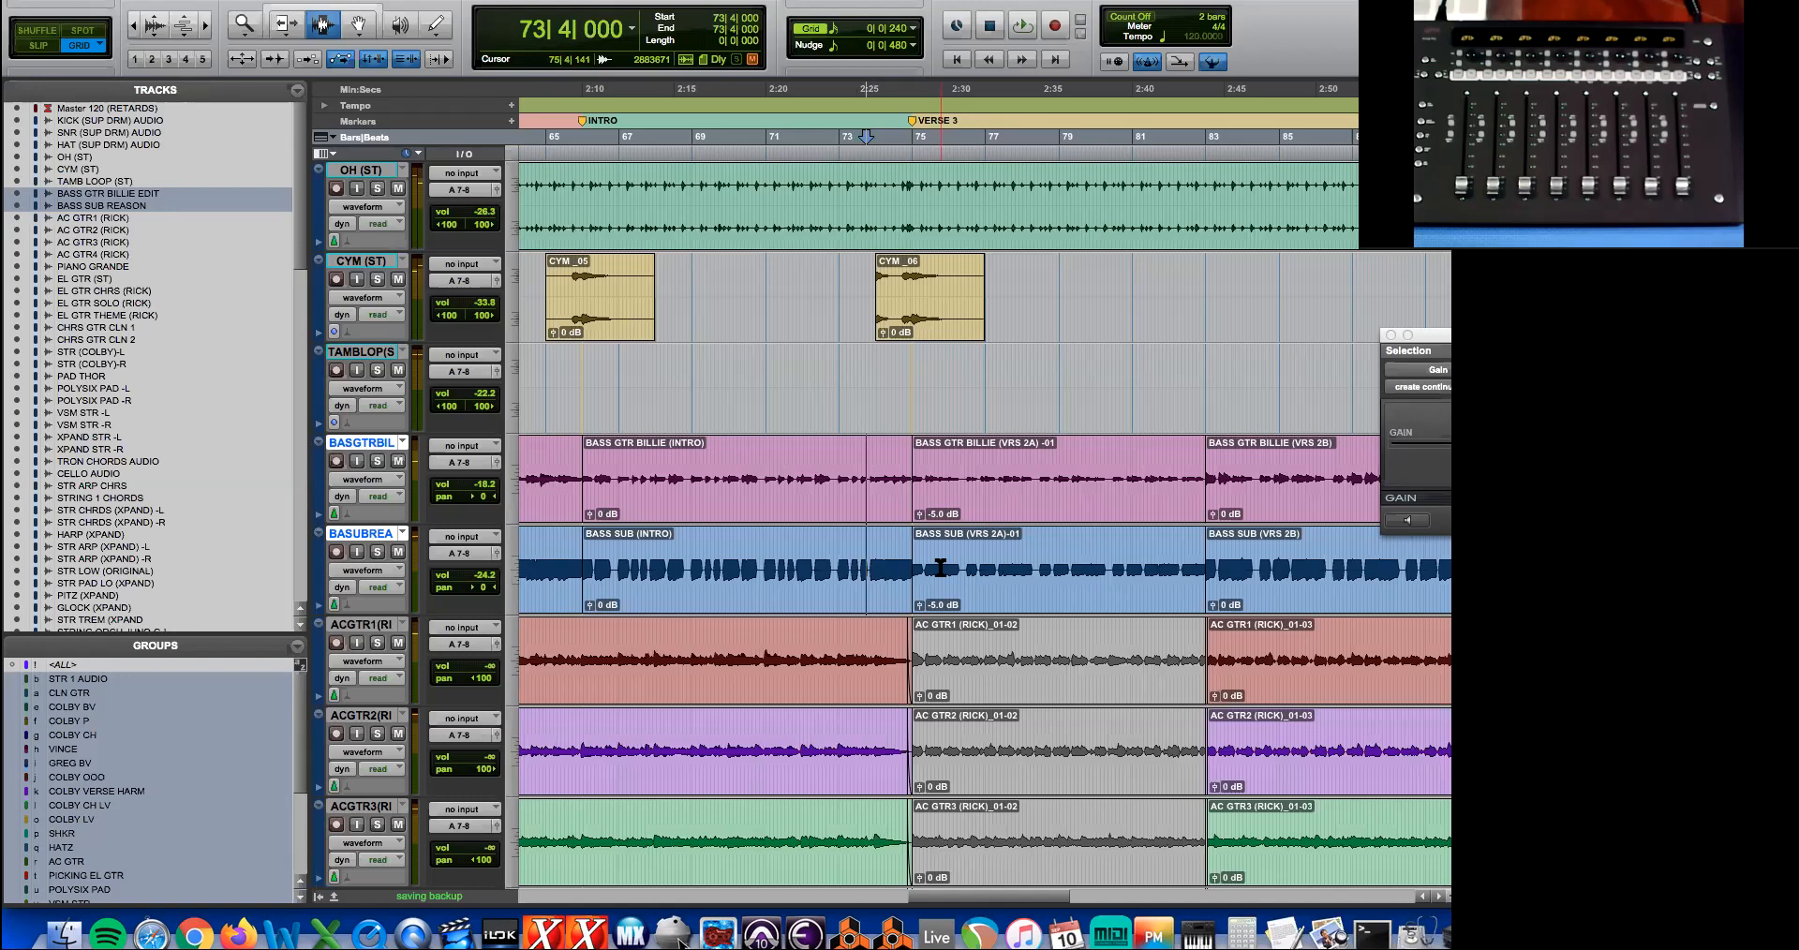
- Raise the bass guitar's VRS 2A clip gain to about +5.6 dB and analyze the selected bass clips' peak level with the Gain plug-in
{"action": "left_click_drag", "start_coordinate": [921, 514], "coordinate": [917, 503]}
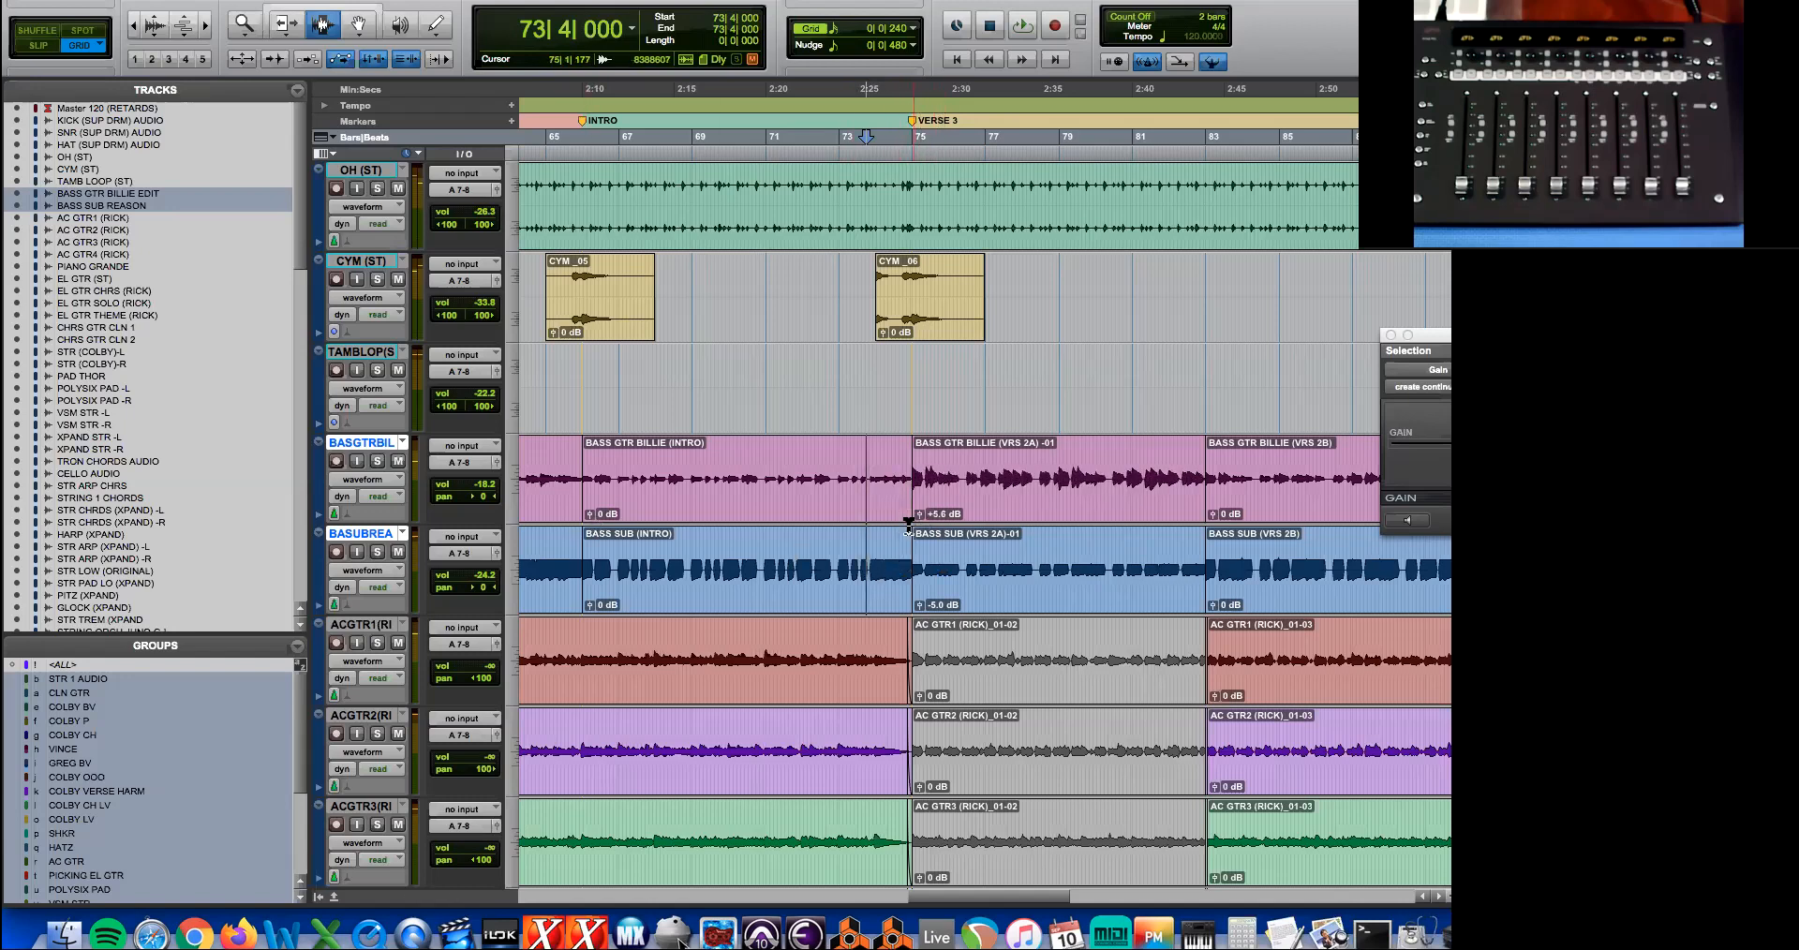
{"action": "double_click", "coordinate": [979, 507]}
{"action": "left_click_drag", "start_coordinate": [1424, 335], "coordinate": [664, 230]}
{"action": "left_click", "coordinate": [772, 413]}
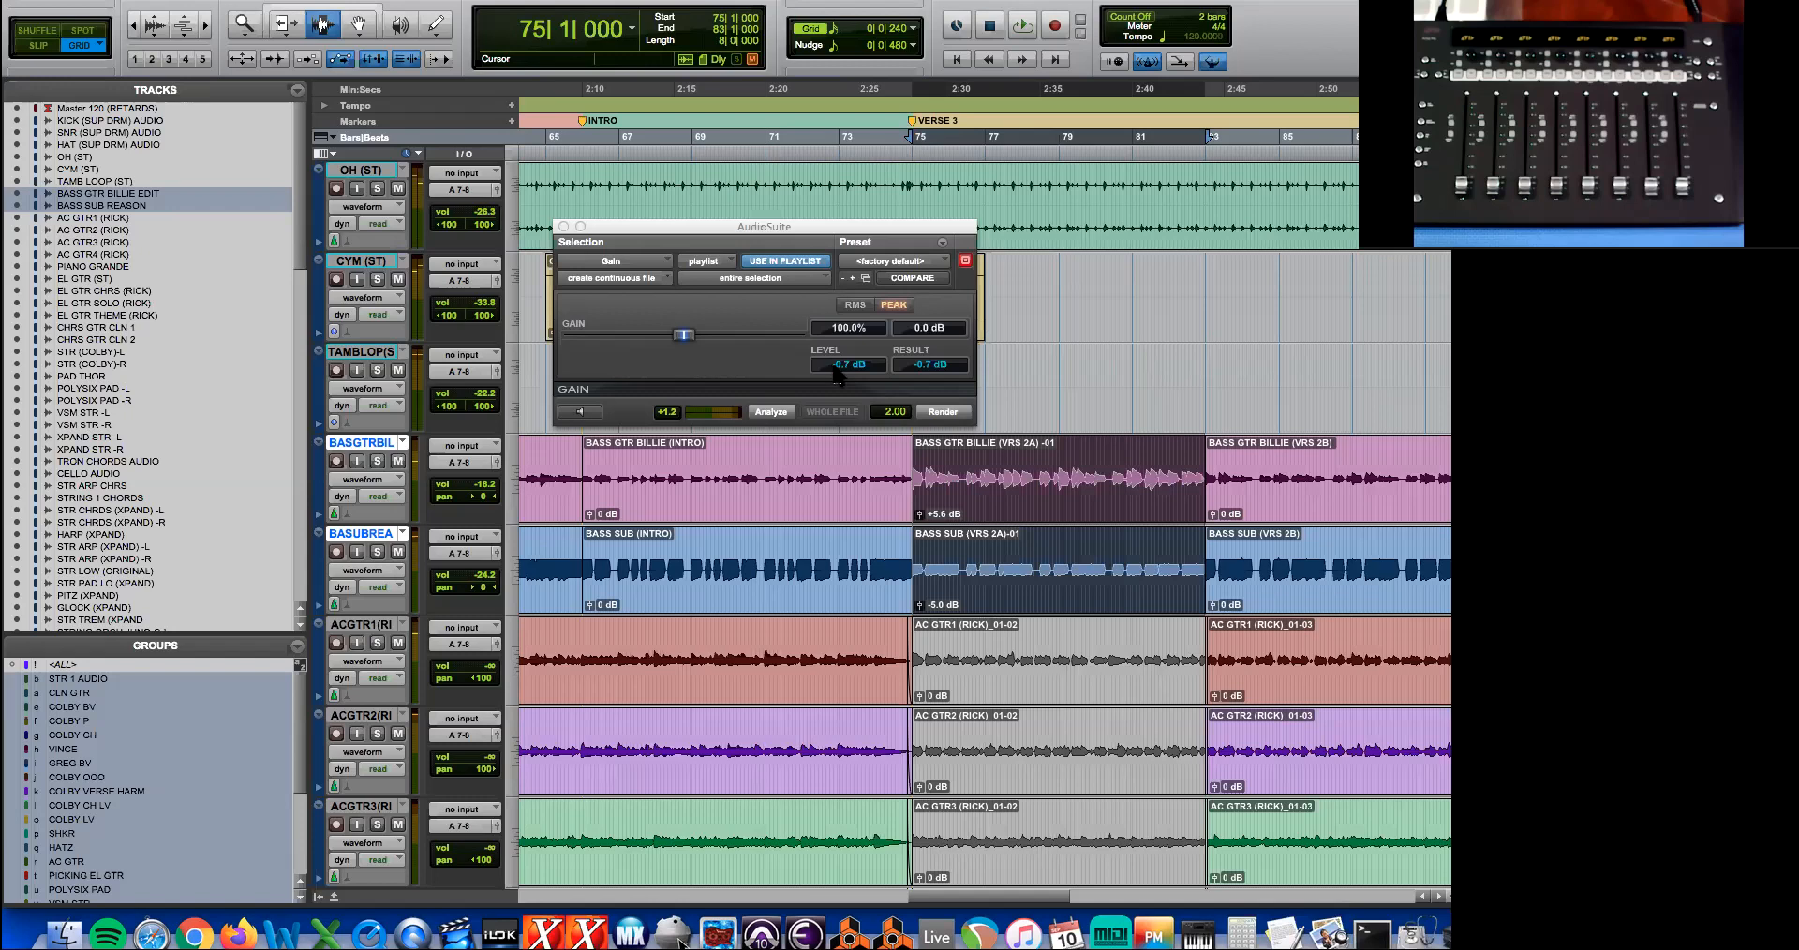
- Reset the clip gain of the VRS 2A clips on both bass tracks to 0 dB and place the cursor just before Verse 3
{"action": "left_click_drag", "start_coordinate": [920, 514], "coordinate": [921, 522]}
{"action": "left_click", "coordinate": [920, 514], "text": "alt"}
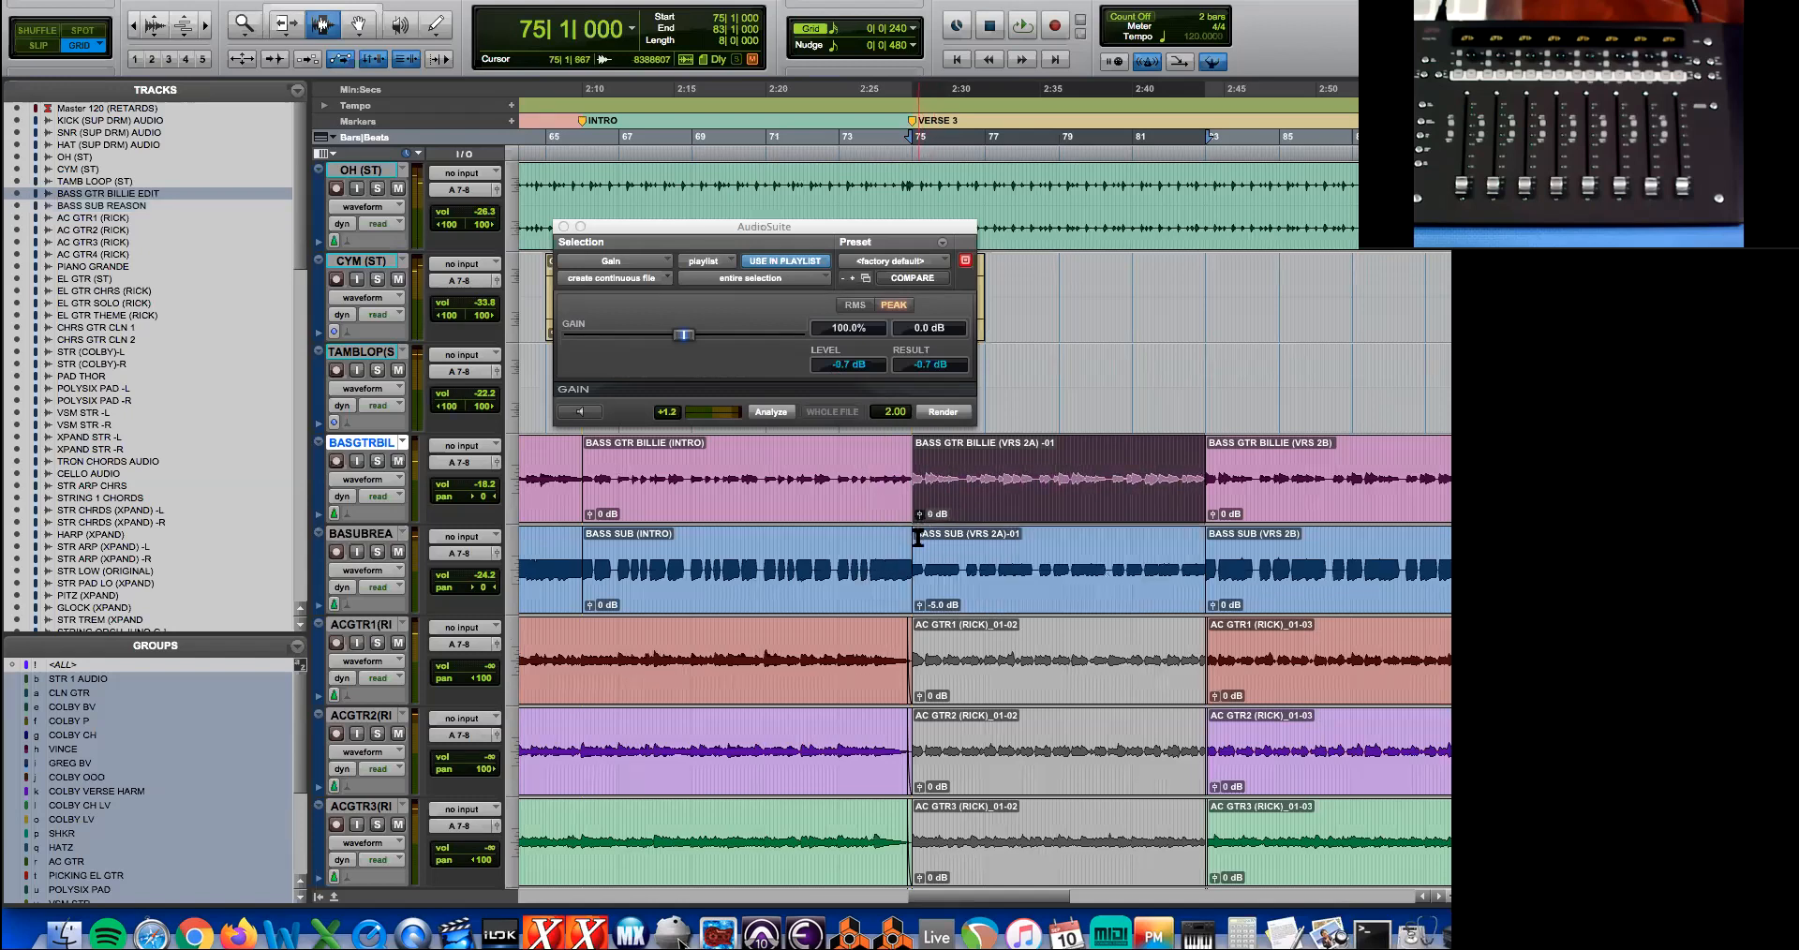
{"action": "left_click", "coordinate": [922, 605], "text": "alt"}
{"action": "left_click_drag", "start_coordinate": [894, 502], "coordinate": [892, 595]}
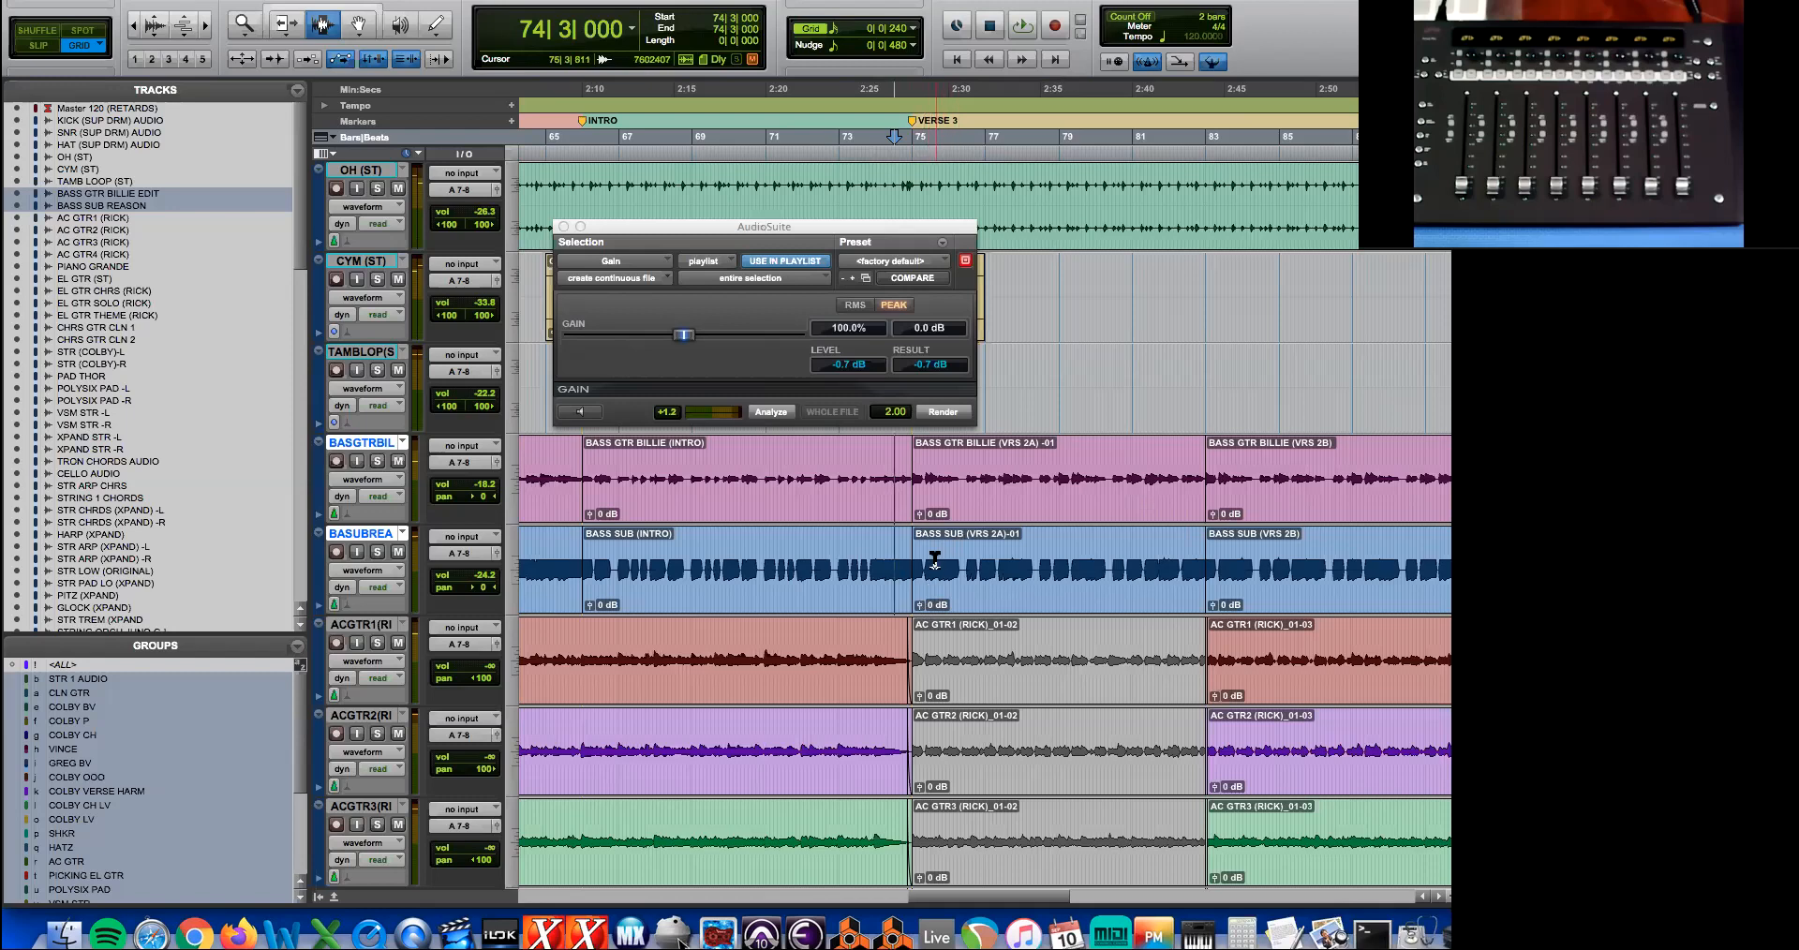
- Show the clip gain lines, select all clips on both bass tracks across the song and lower their clip gain by 5.8 dB
{"action": "key", "text": "r"}
{"action": "key", "text": "r"}
{"action": "key", "text": "r"}
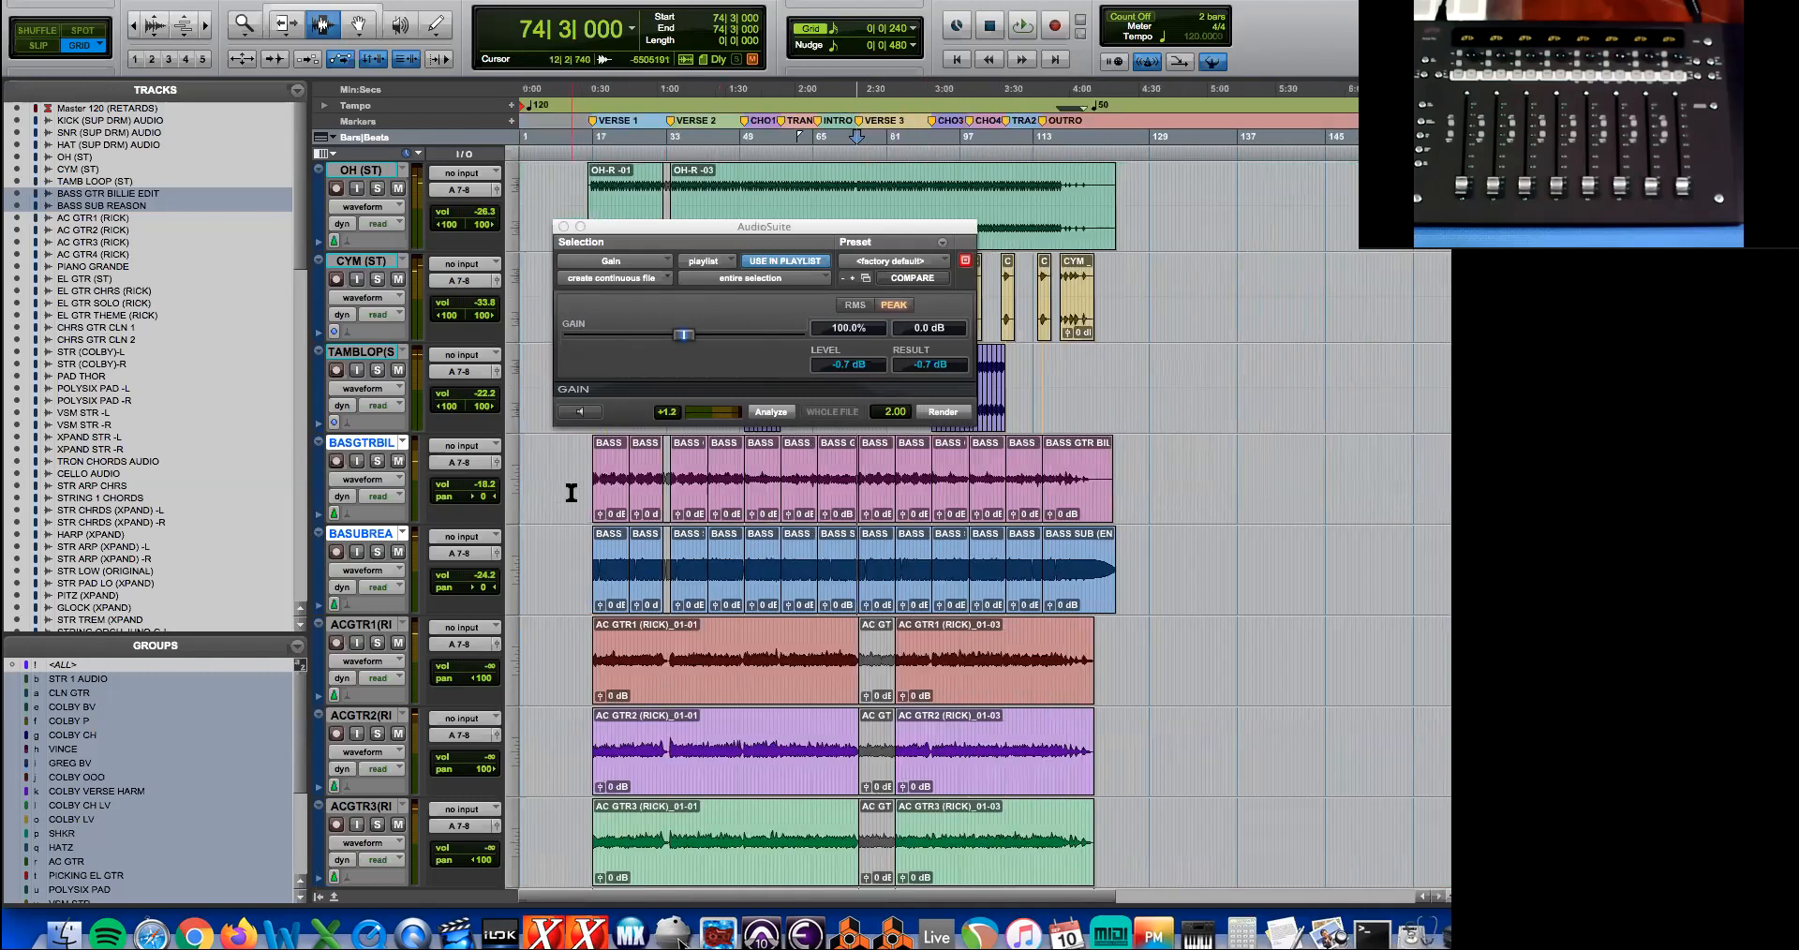
{"action": "key", "text": "ctrl+shift+minus"}
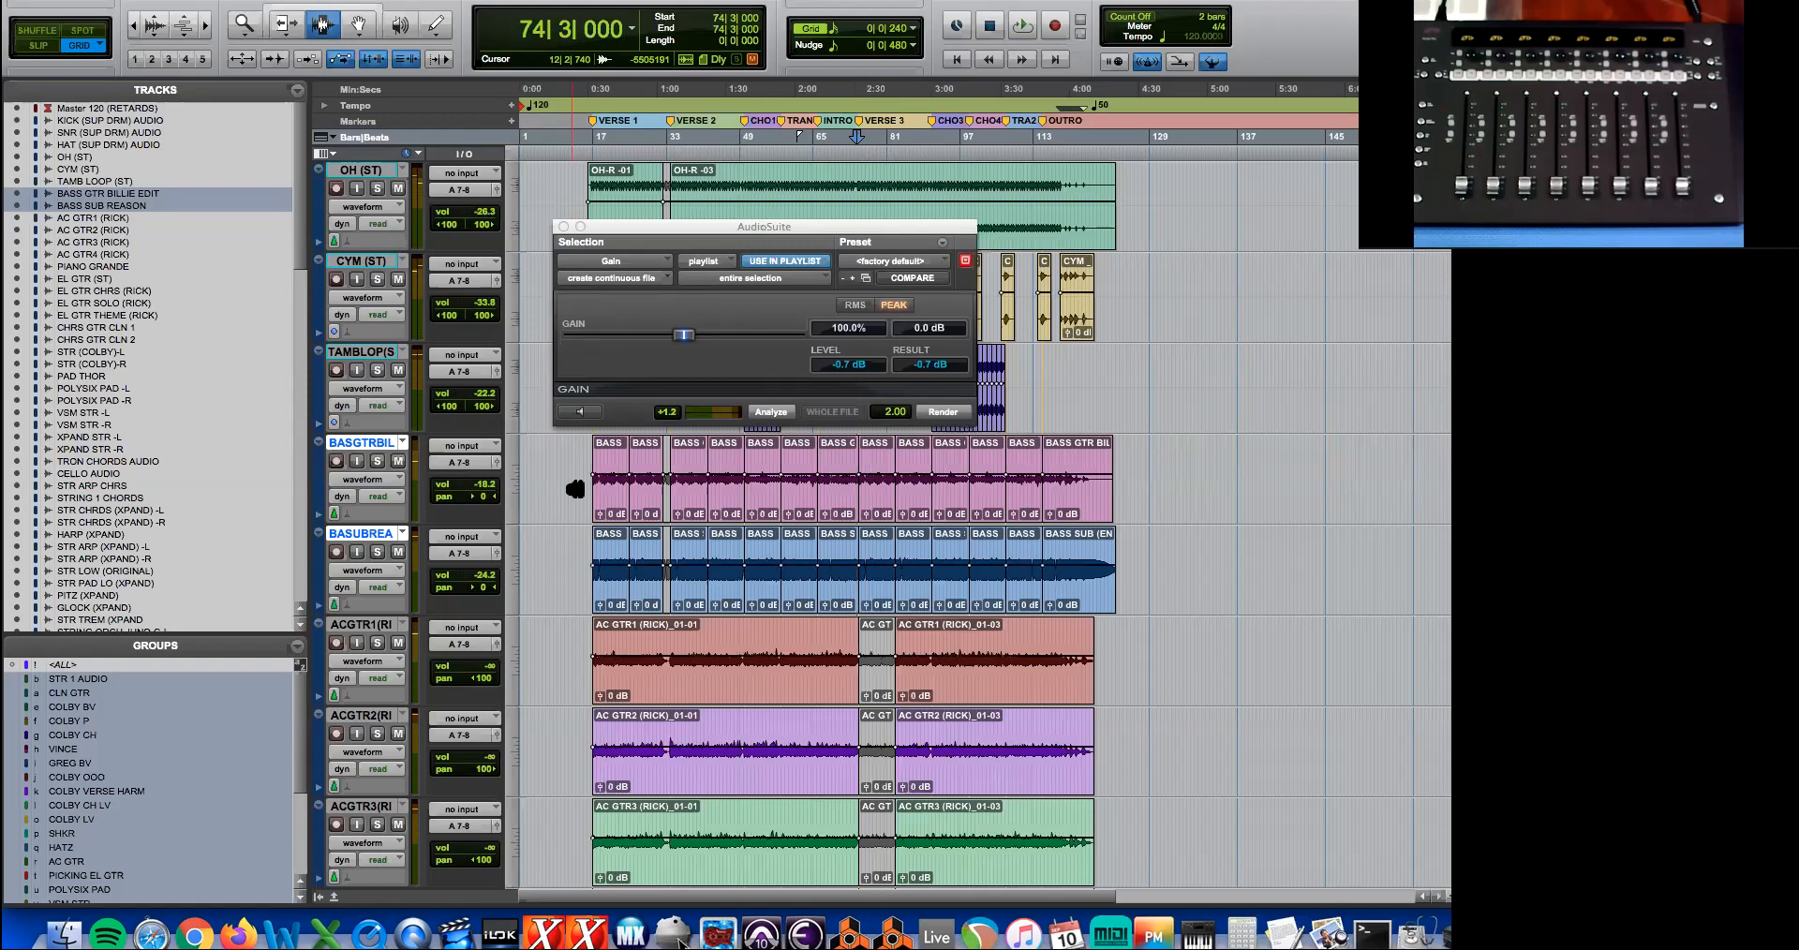
{"action": "left_click_drag", "start_coordinate": [571, 493], "coordinate": [1208, 553]}
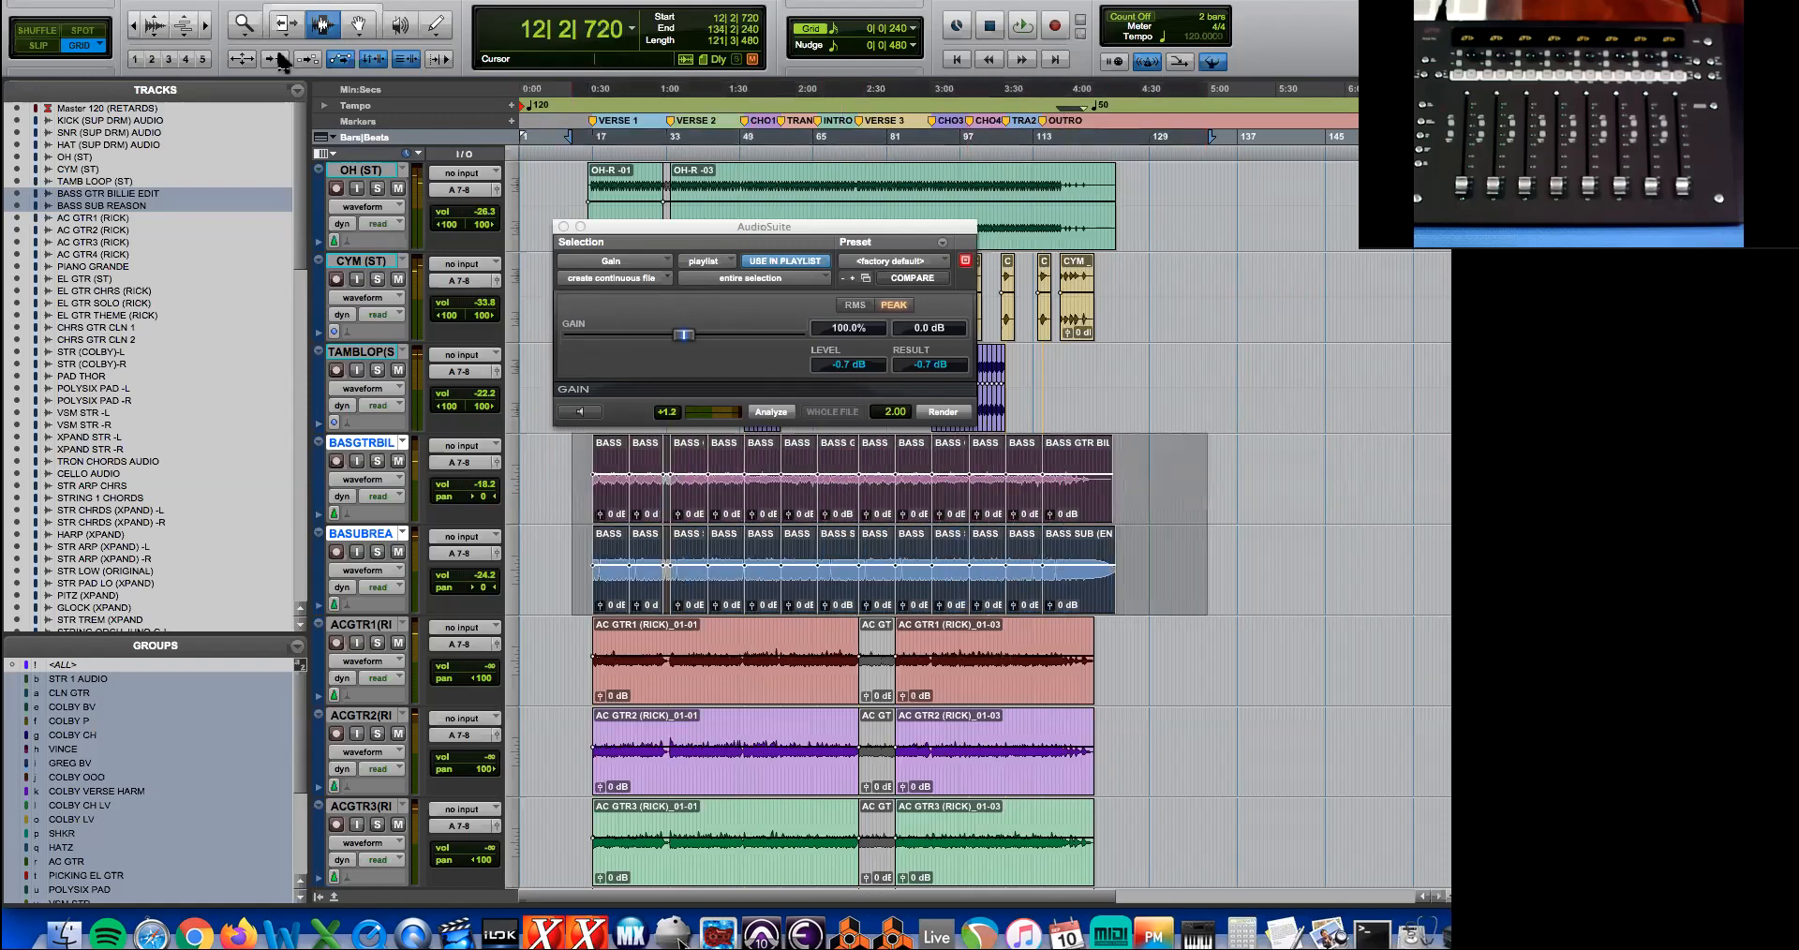
{"action": "left_click", "coordinate": [267, 23]}
{"action": "left_click_drag", "start_coordinate": [804, 466], "coordinate": [804, 476]}
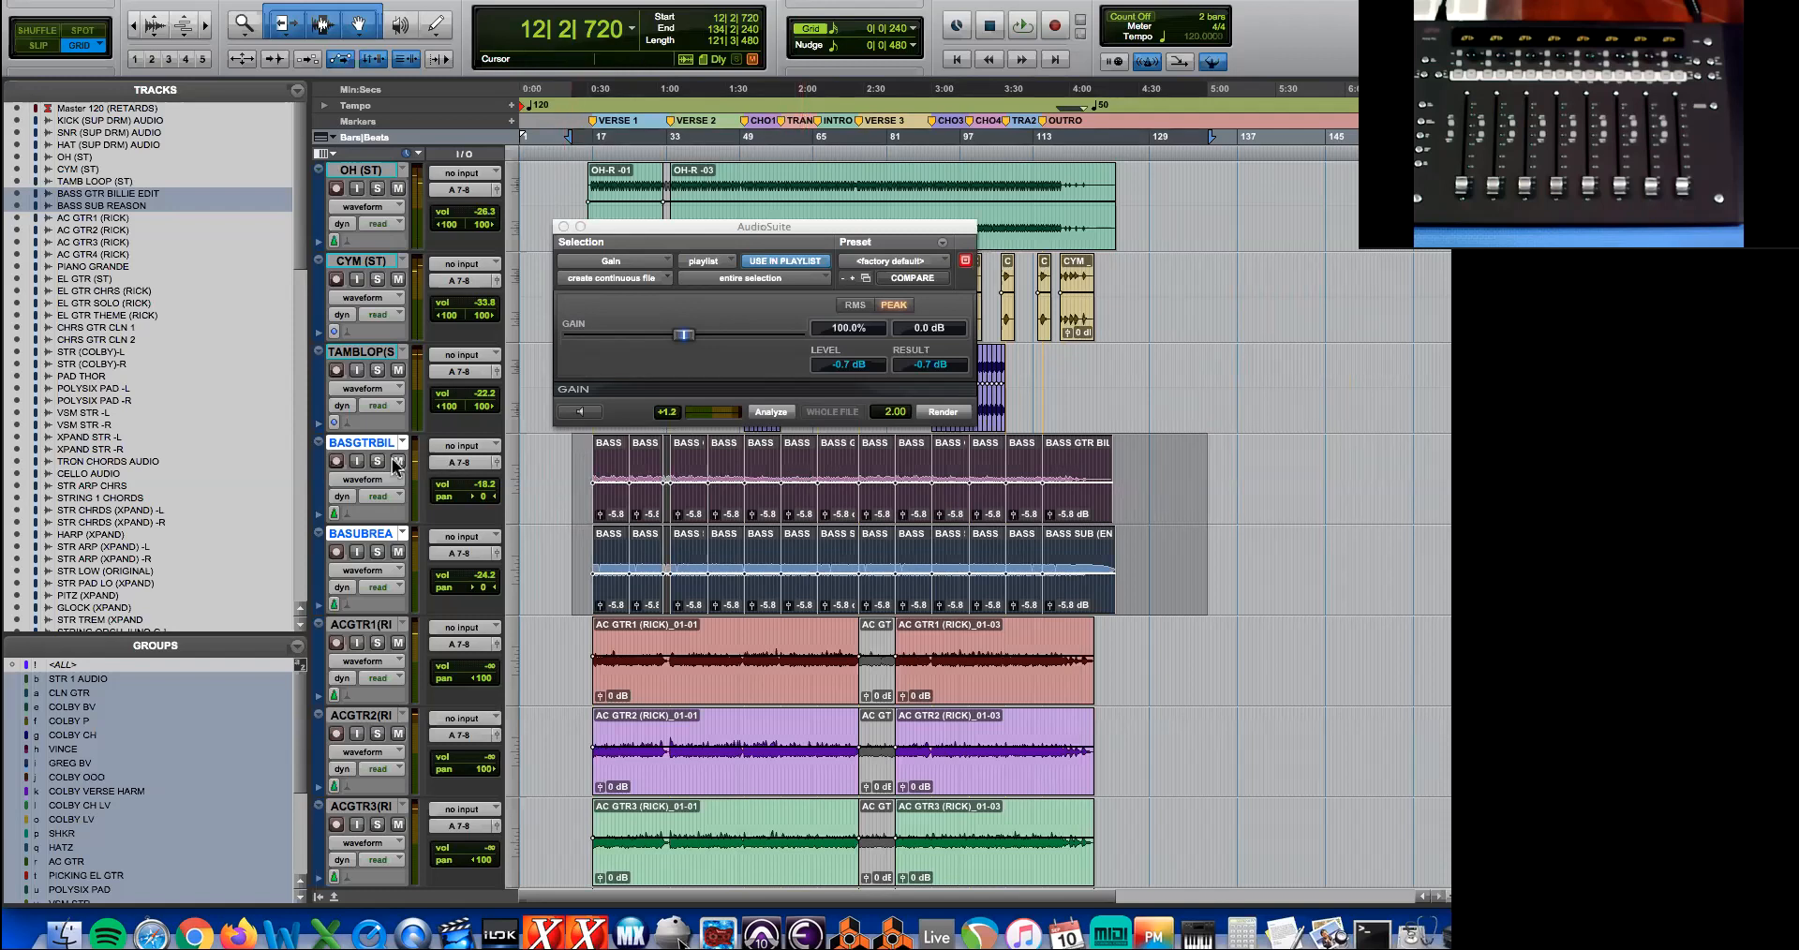
- Raise the bass guitar fader to -13.2 dB and the bass sub fader to -19.2 dB, and play around Verse 3
{"action": "key", "text": "super+equal"}
{"action": "left_click_drag", "start_coordinate": [461, 658], "coordinate": [461, 643]}
{"action": "key", "text": "super+equal"}
{"action": "left_click", "coordinate": [853, 540]}
{"action": "key", "text": "space"}
{"action": "left_click", "coordinate": [909, 539]}
{"action": "key", "text": "t"}
{"action": "key", "text": "t"}
{"action": "key", "text": "space"}
- Reset the VRS 2A clips on both bass tracks to 0 dB clip gain and play the transition into Verse 3
{"action": "left_click", "coordinate": [801, 516], "text": "alt"}
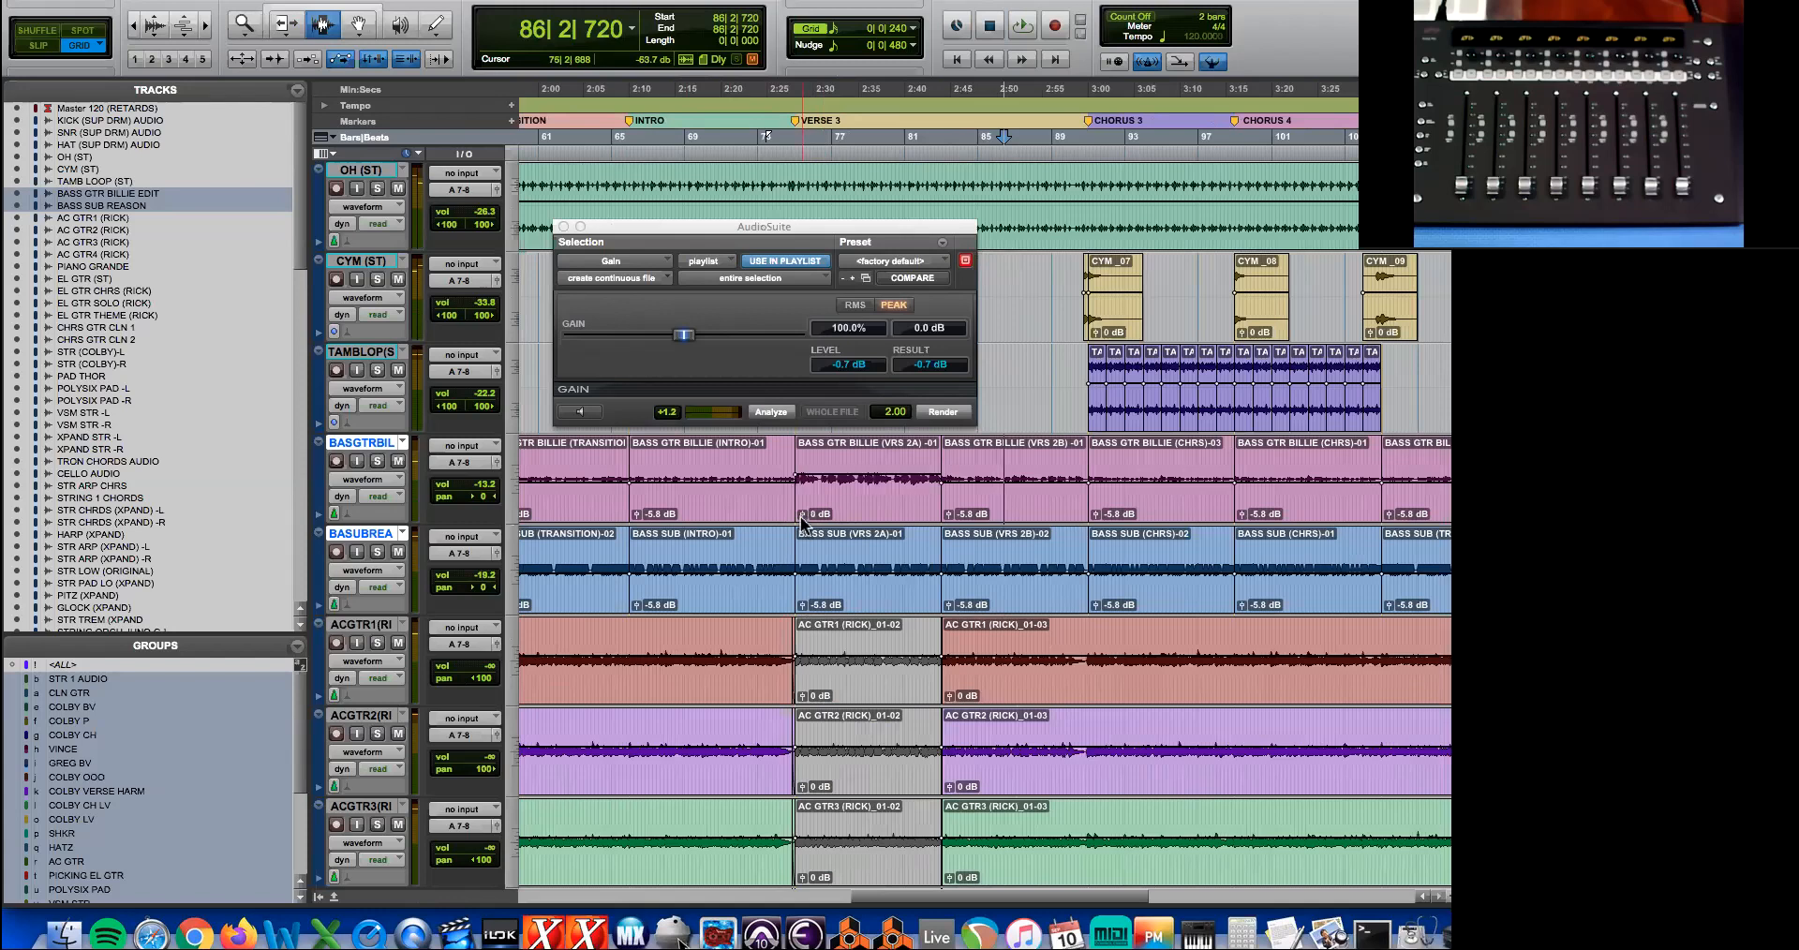
{"action": "left_click", "coordinate": [801, 606], "text": "alt"}
{"action": "left_click", "coordinate": [768, 555]}
{"action": "key", "text": "space"}
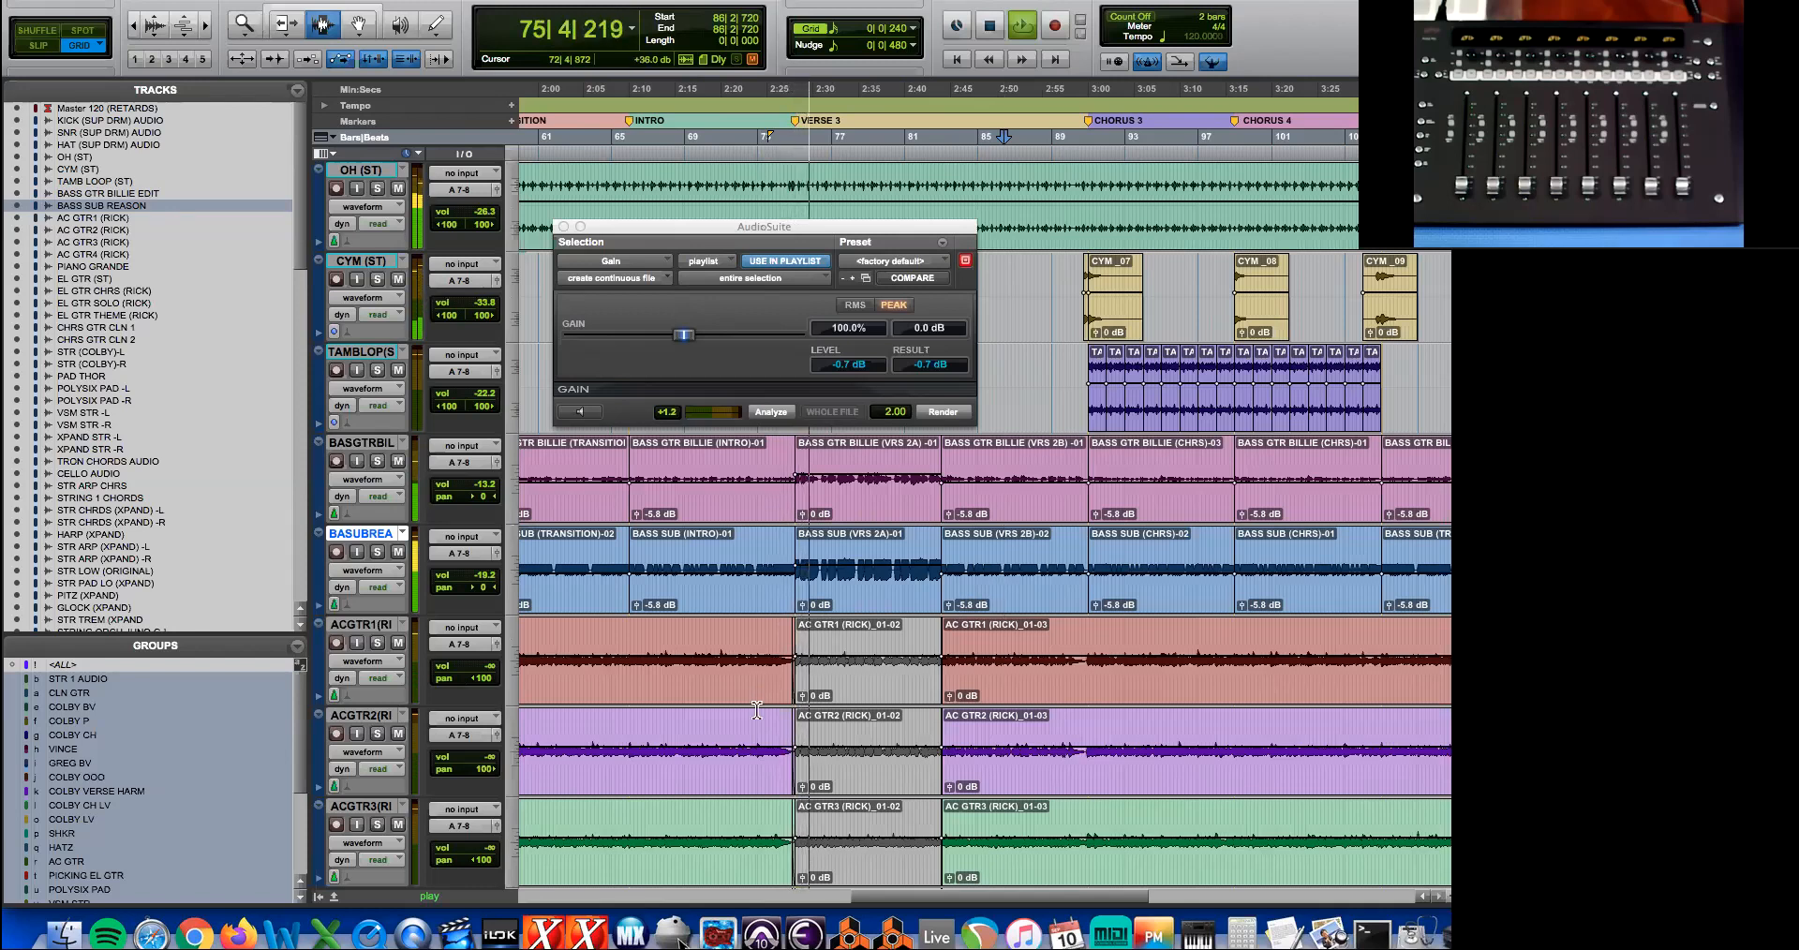
{"action": "key", "text": "space"}
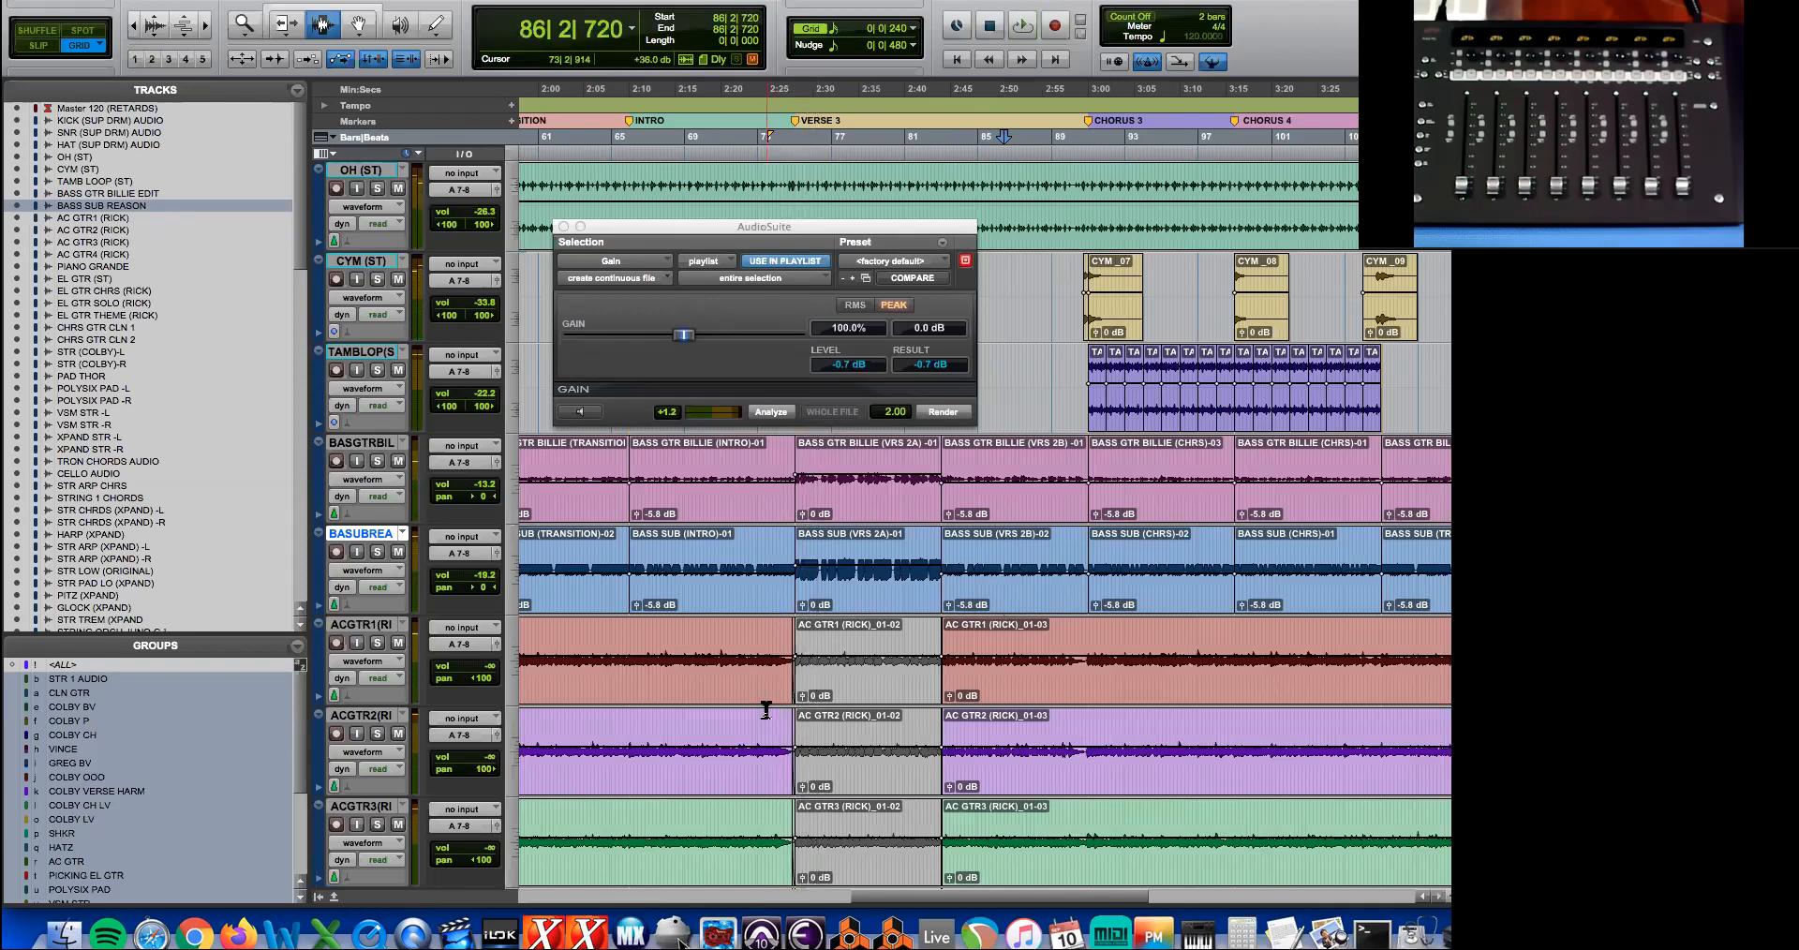